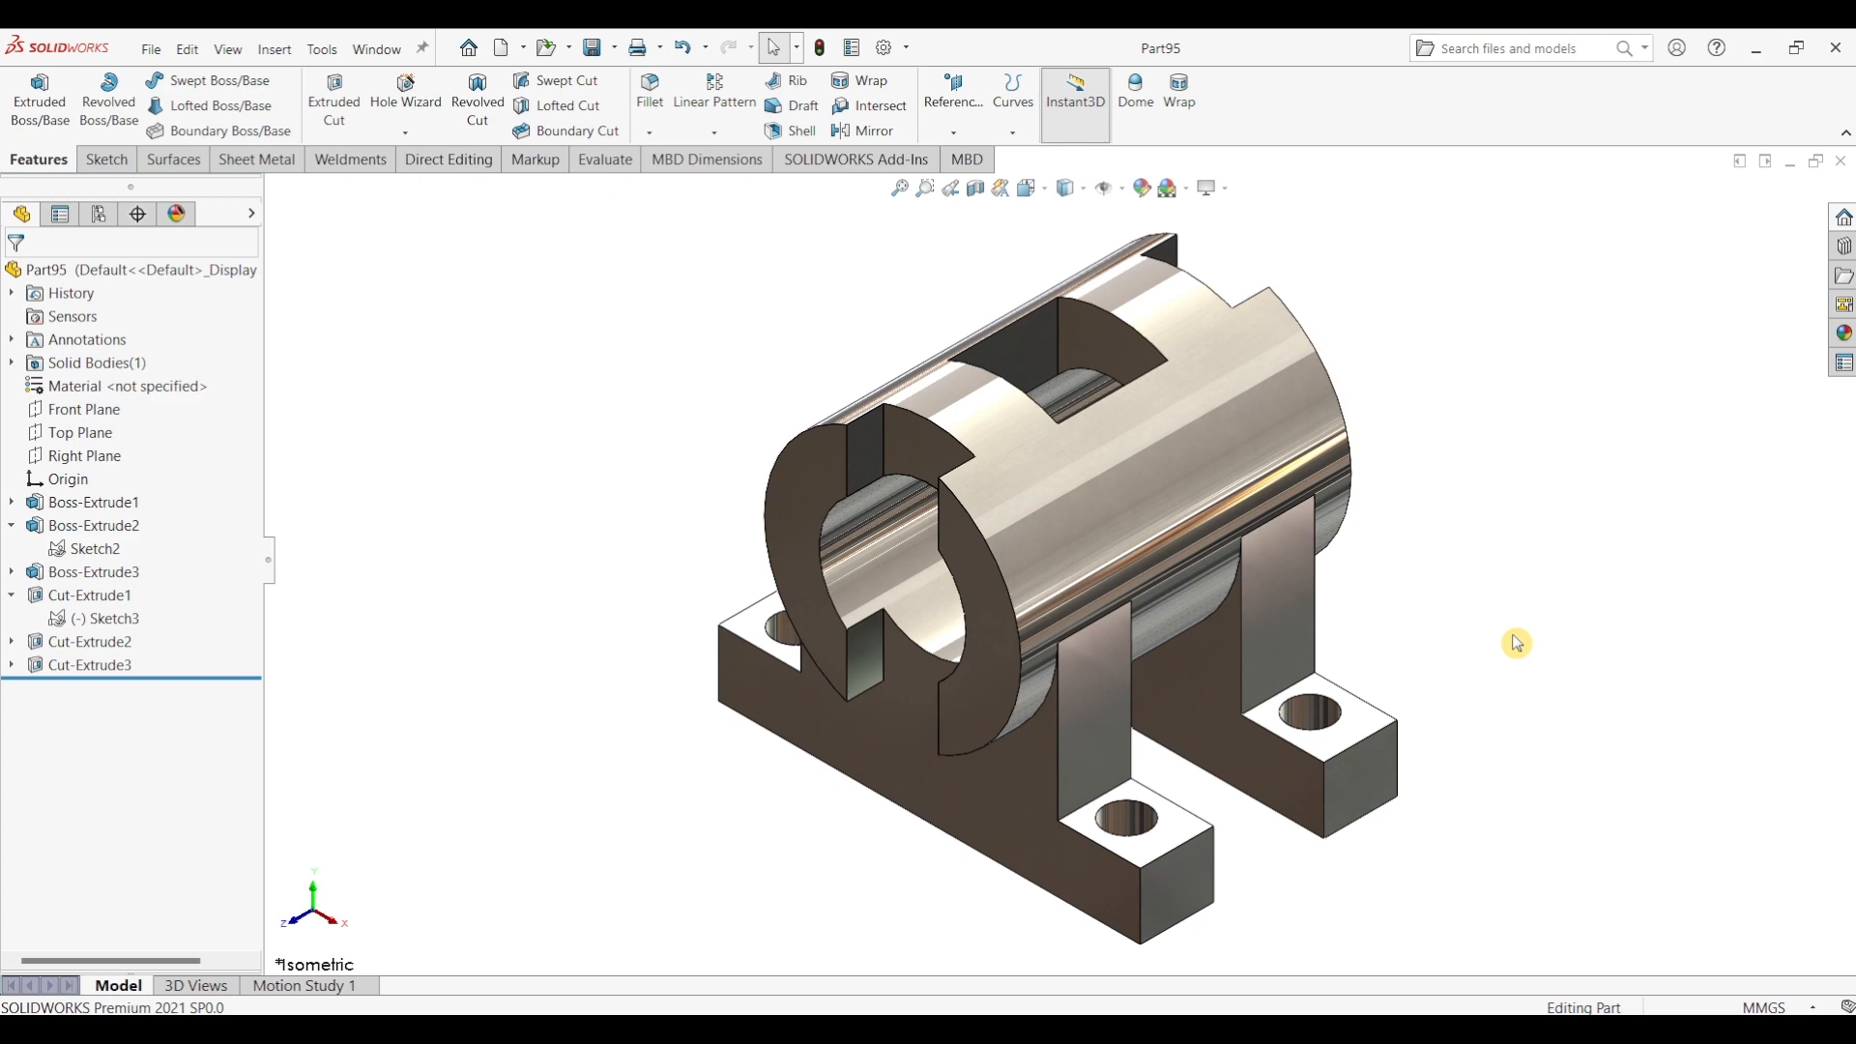
- Examine the finished Part95 model and its dimensioned drawing Part95_dwg.PDF in the browser
{"action": "mouse_move", "coordinate": [1517, 642]}
{"action": "middle_mouse_down"}
{"action": "mouse_move", "coordinate": [1479, 629]}
{"action": "mouse_move", "coordinate": [1513, 612]}
{"action": "middle_mouse_up"}
{"action": "key", "text": "Escape"}
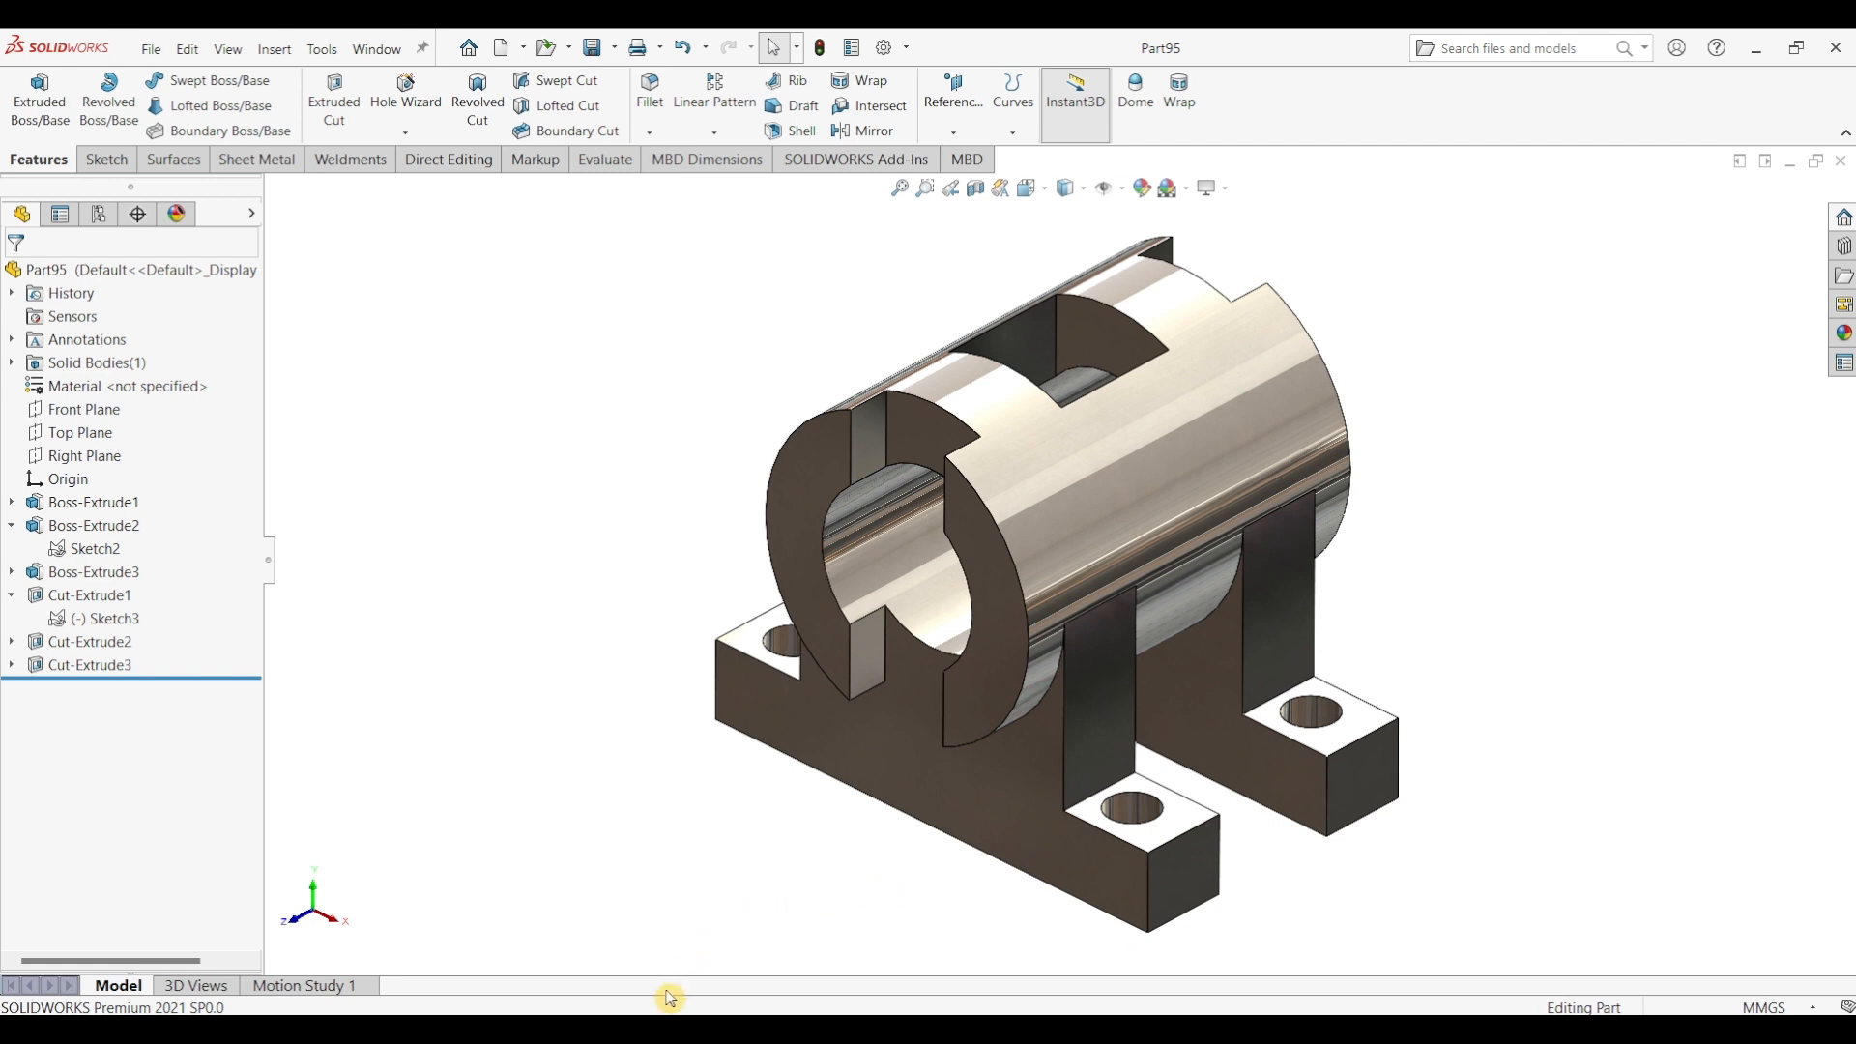
{"action": "key", "text": "alt+Tab"}
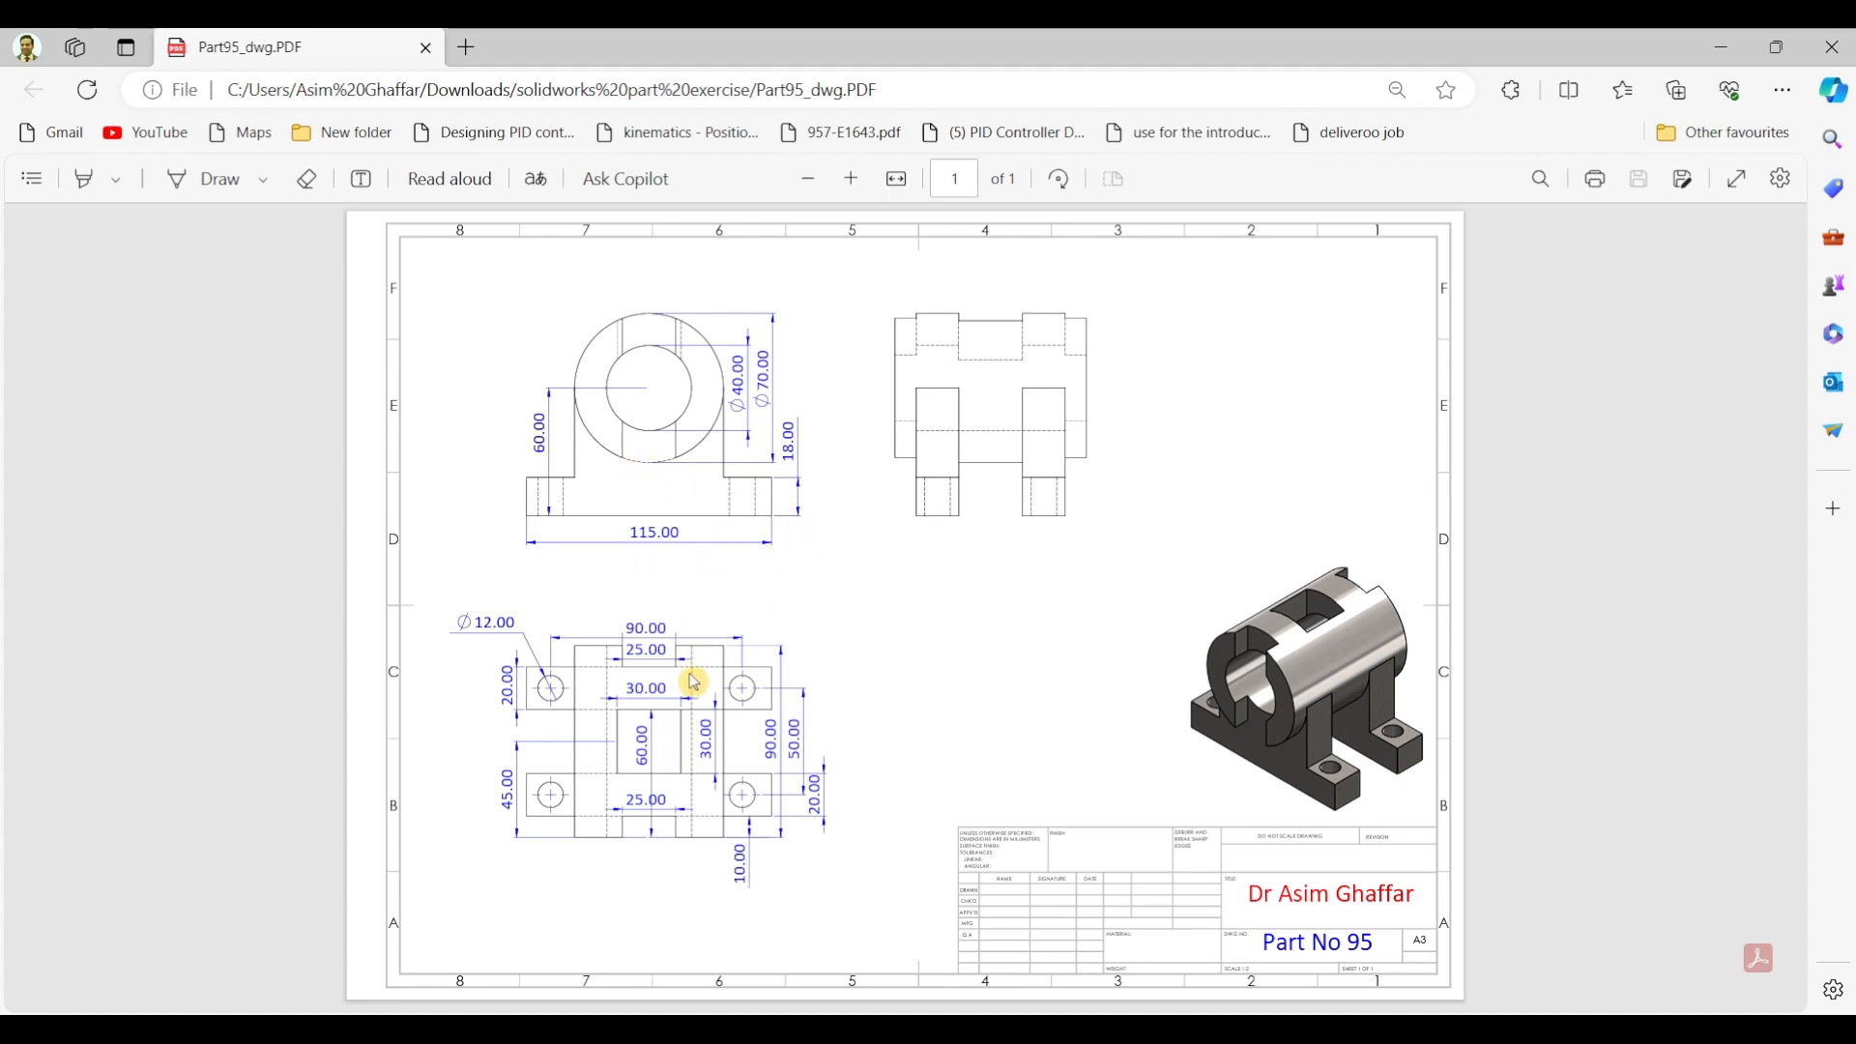
{"action": "left_click", "coordinate": [1722, 48]}
- Create a new part and open a sketch on the Front Plane
{"action": "left_click", "coordinate": [151, 49]}
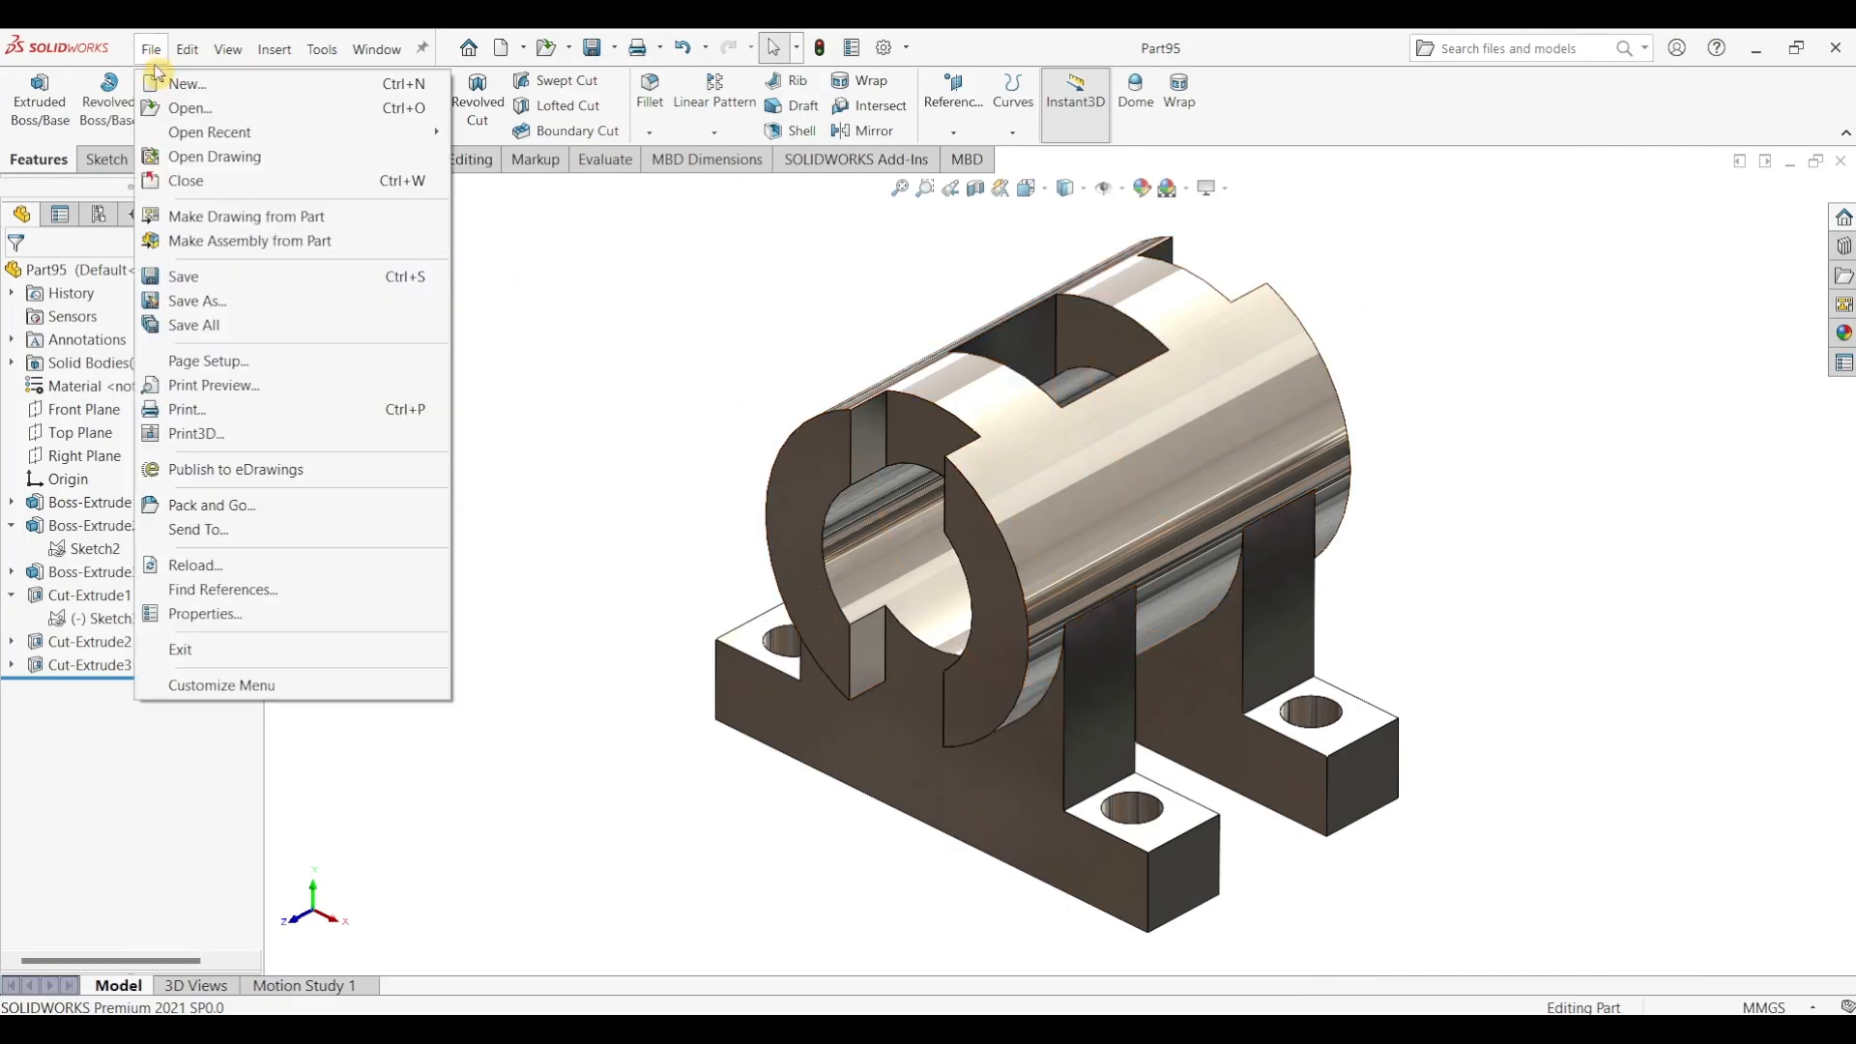
{"action": "left_click", "coordinate": [172, 71]}
{"action": "left_click", "coordinate": [1039, 723]}
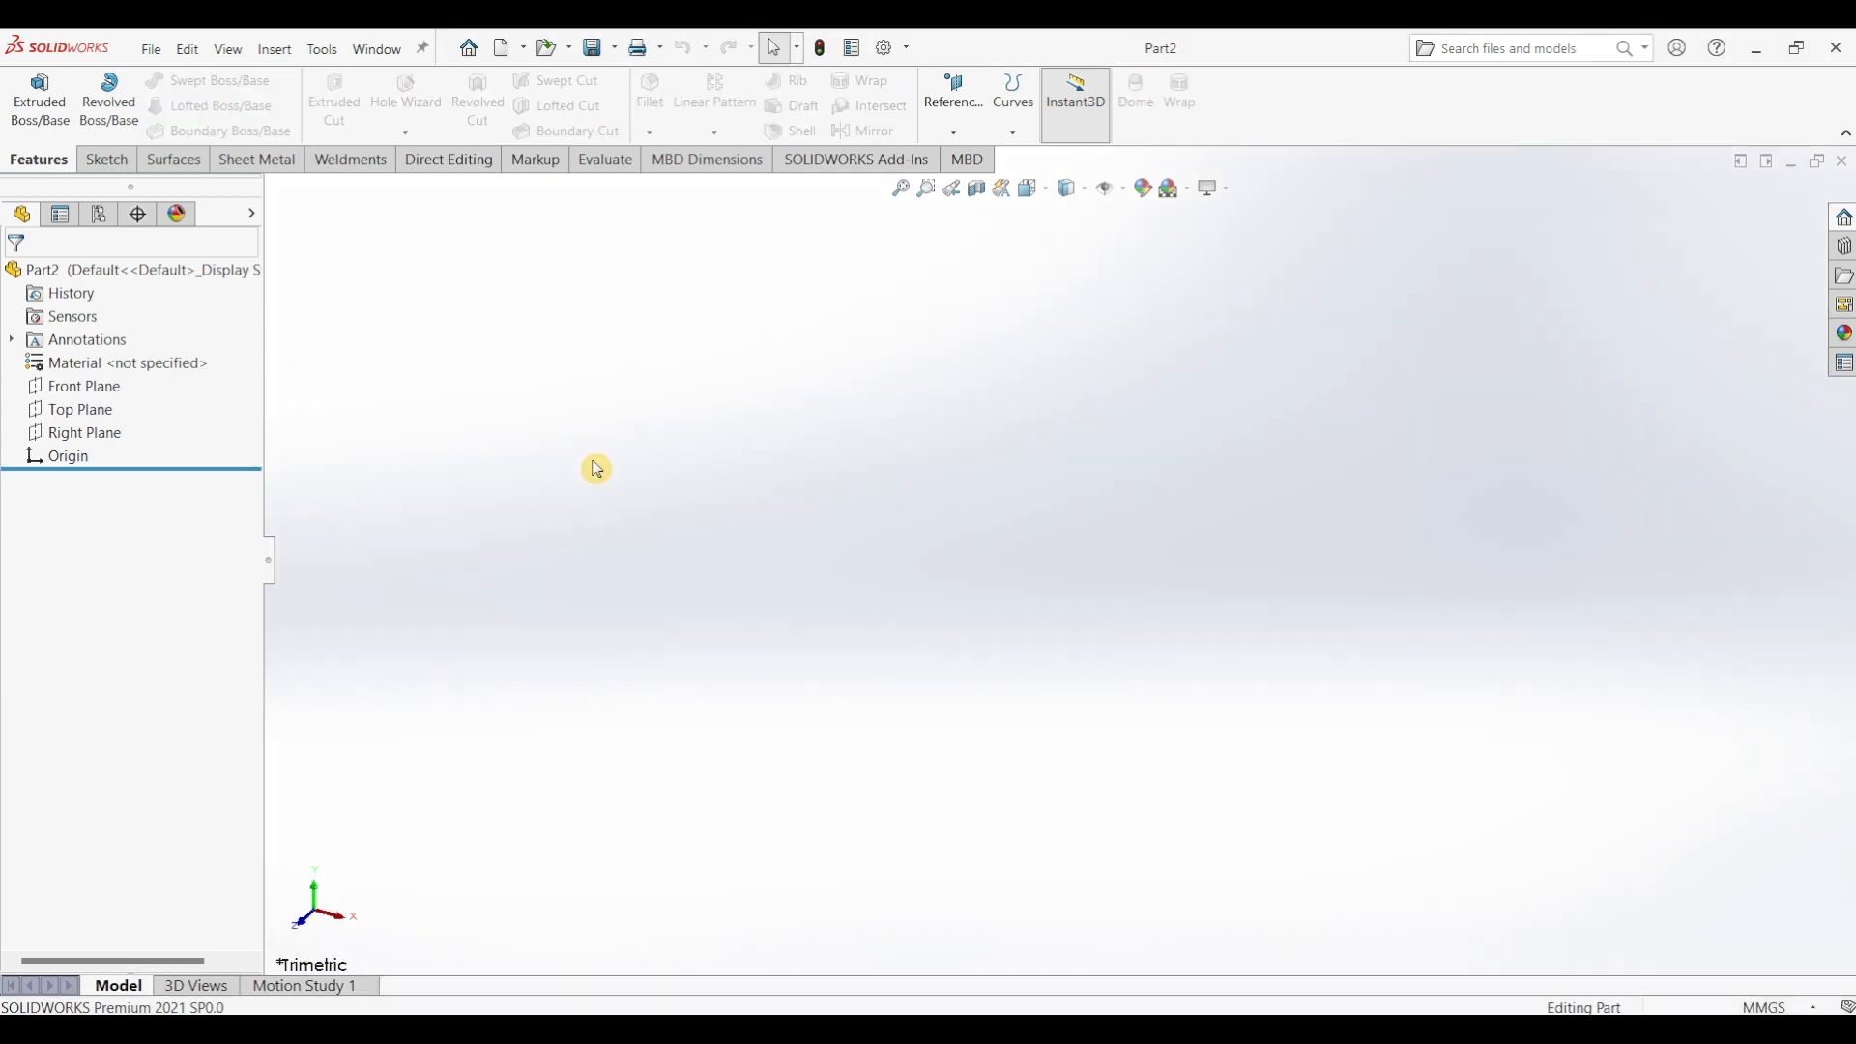
{"action": "left_click", "coordinate": [106, 161]}
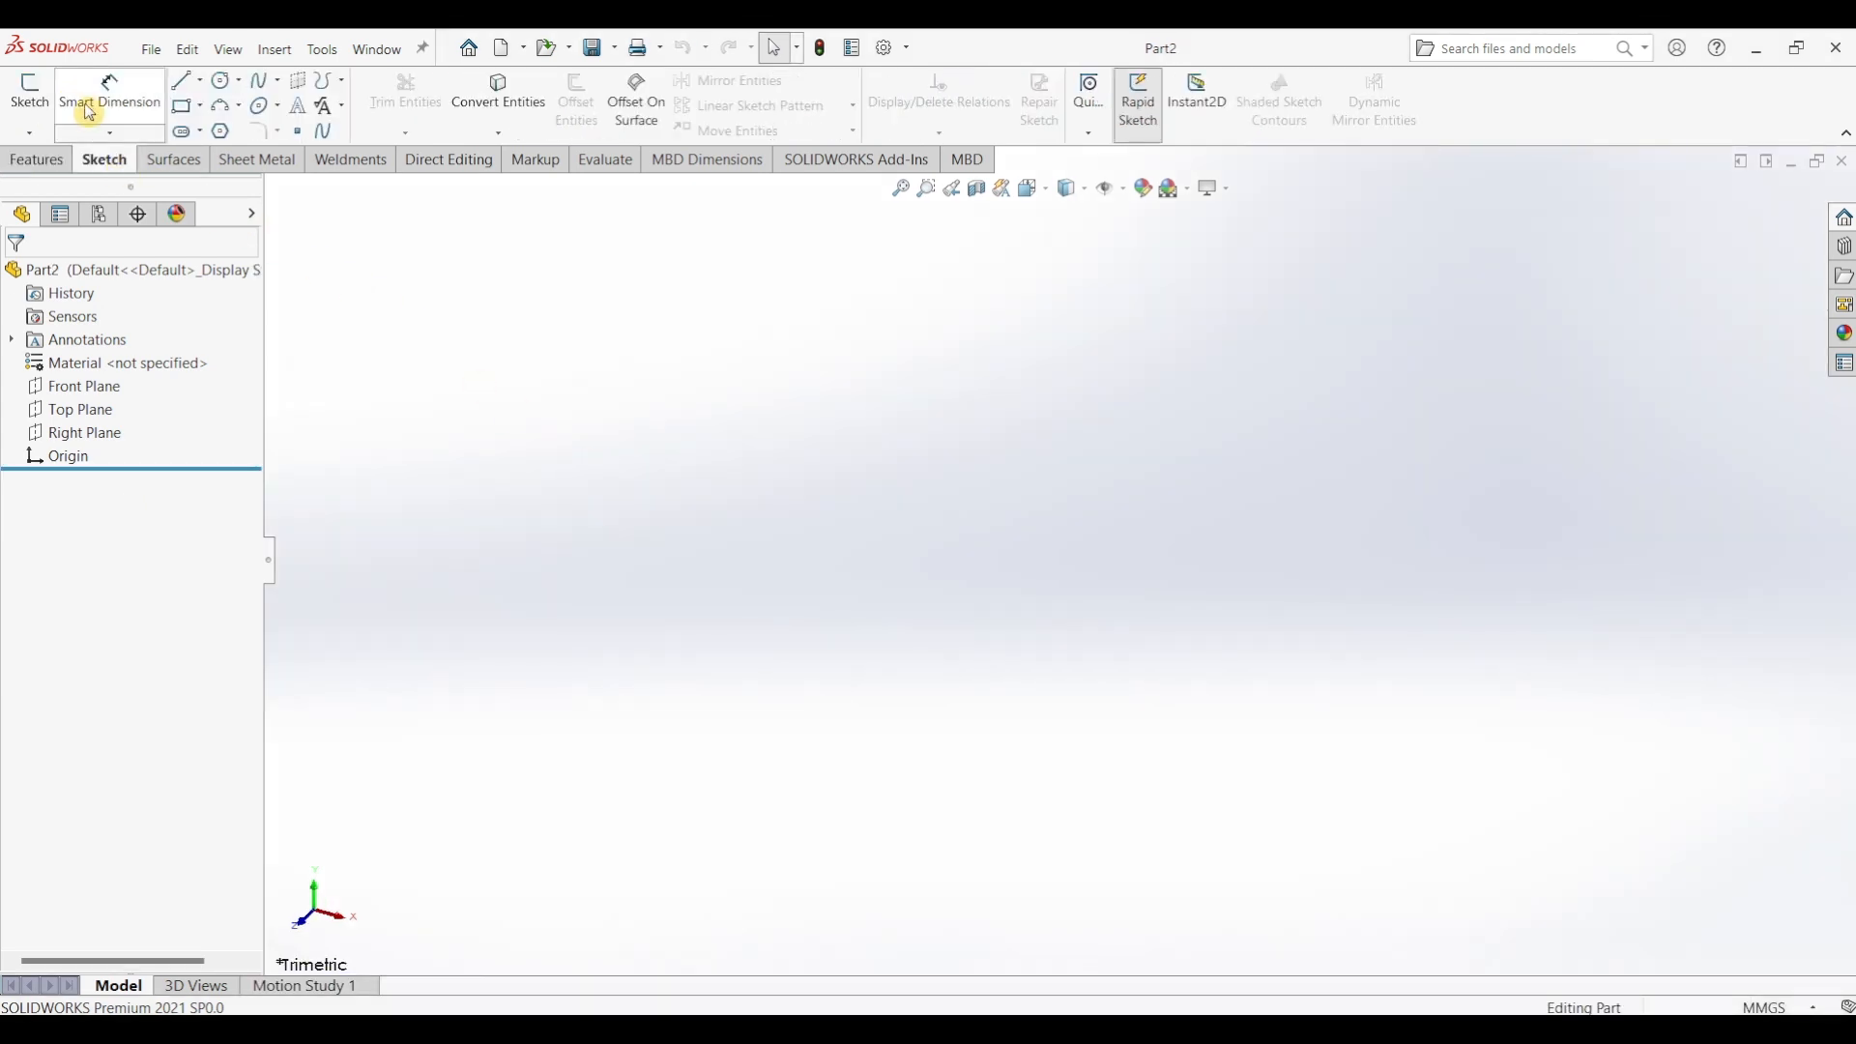
{"action": "left_click", "coordinate": [30, 92]}
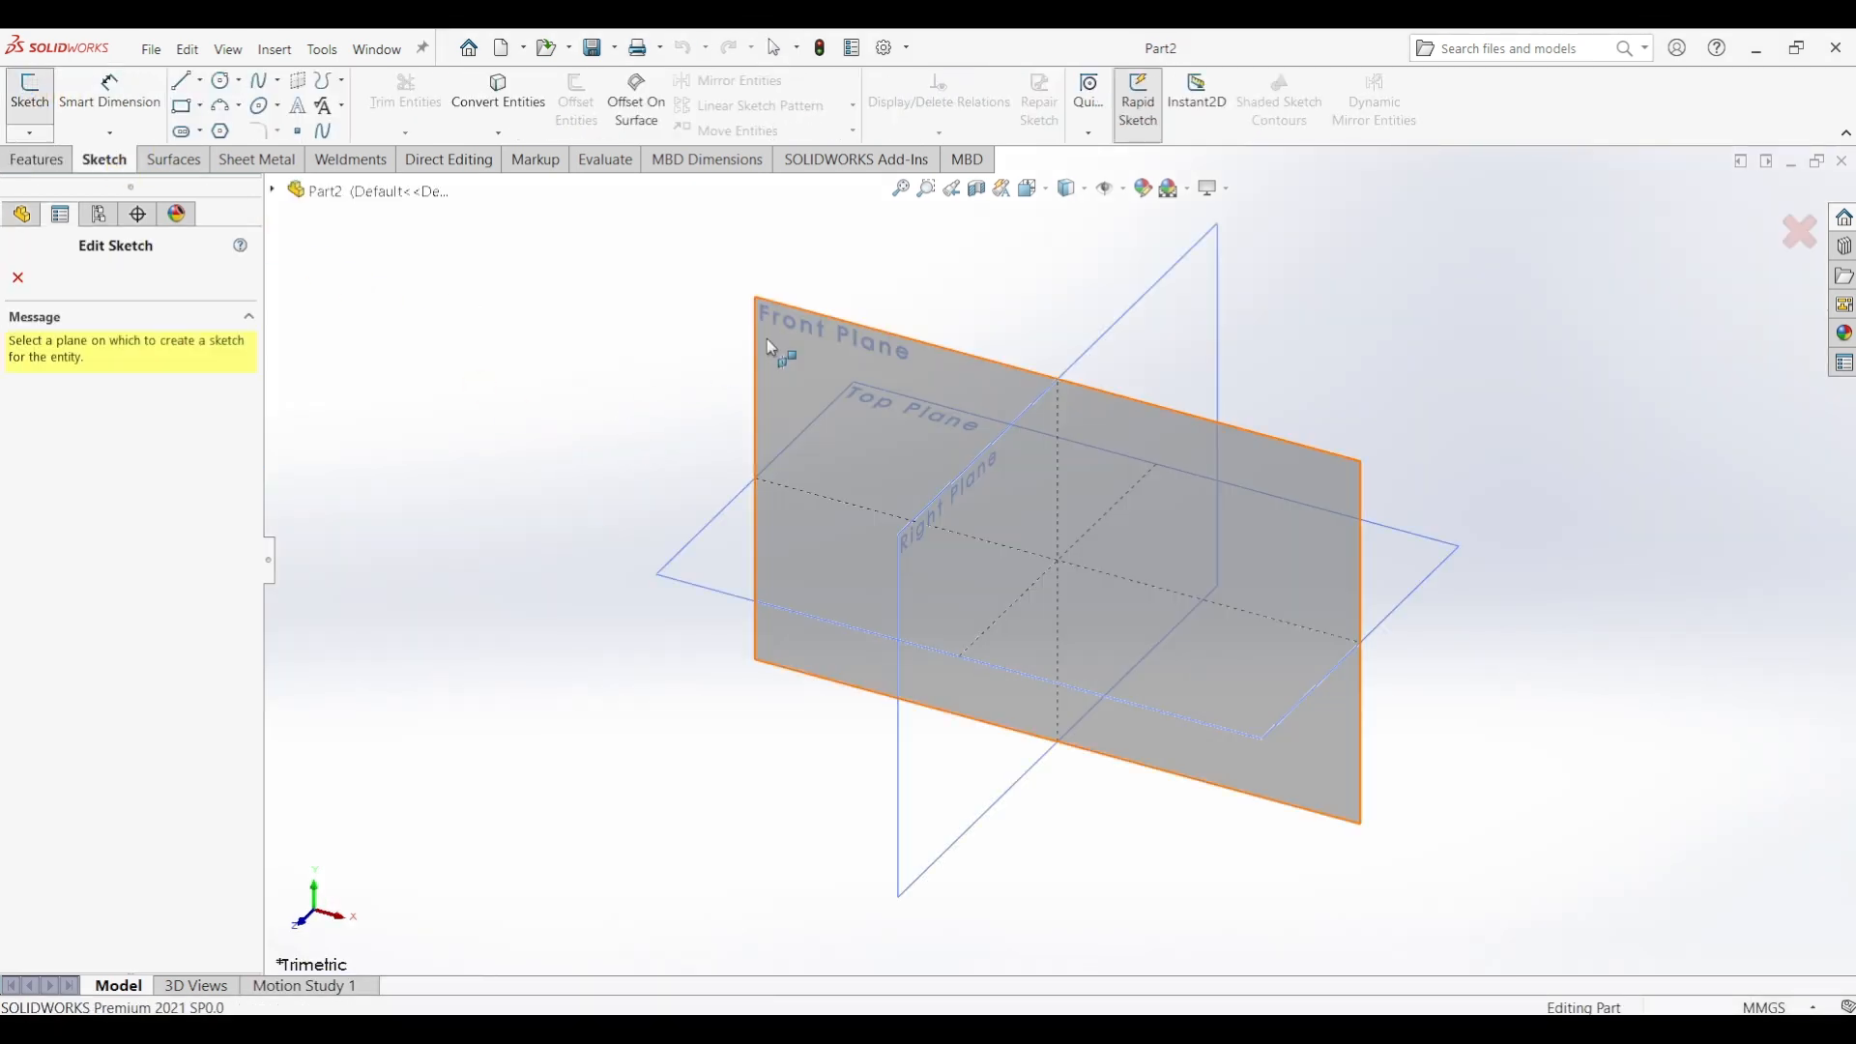
{"action": "left_click", "coordinate": [771, 348]}
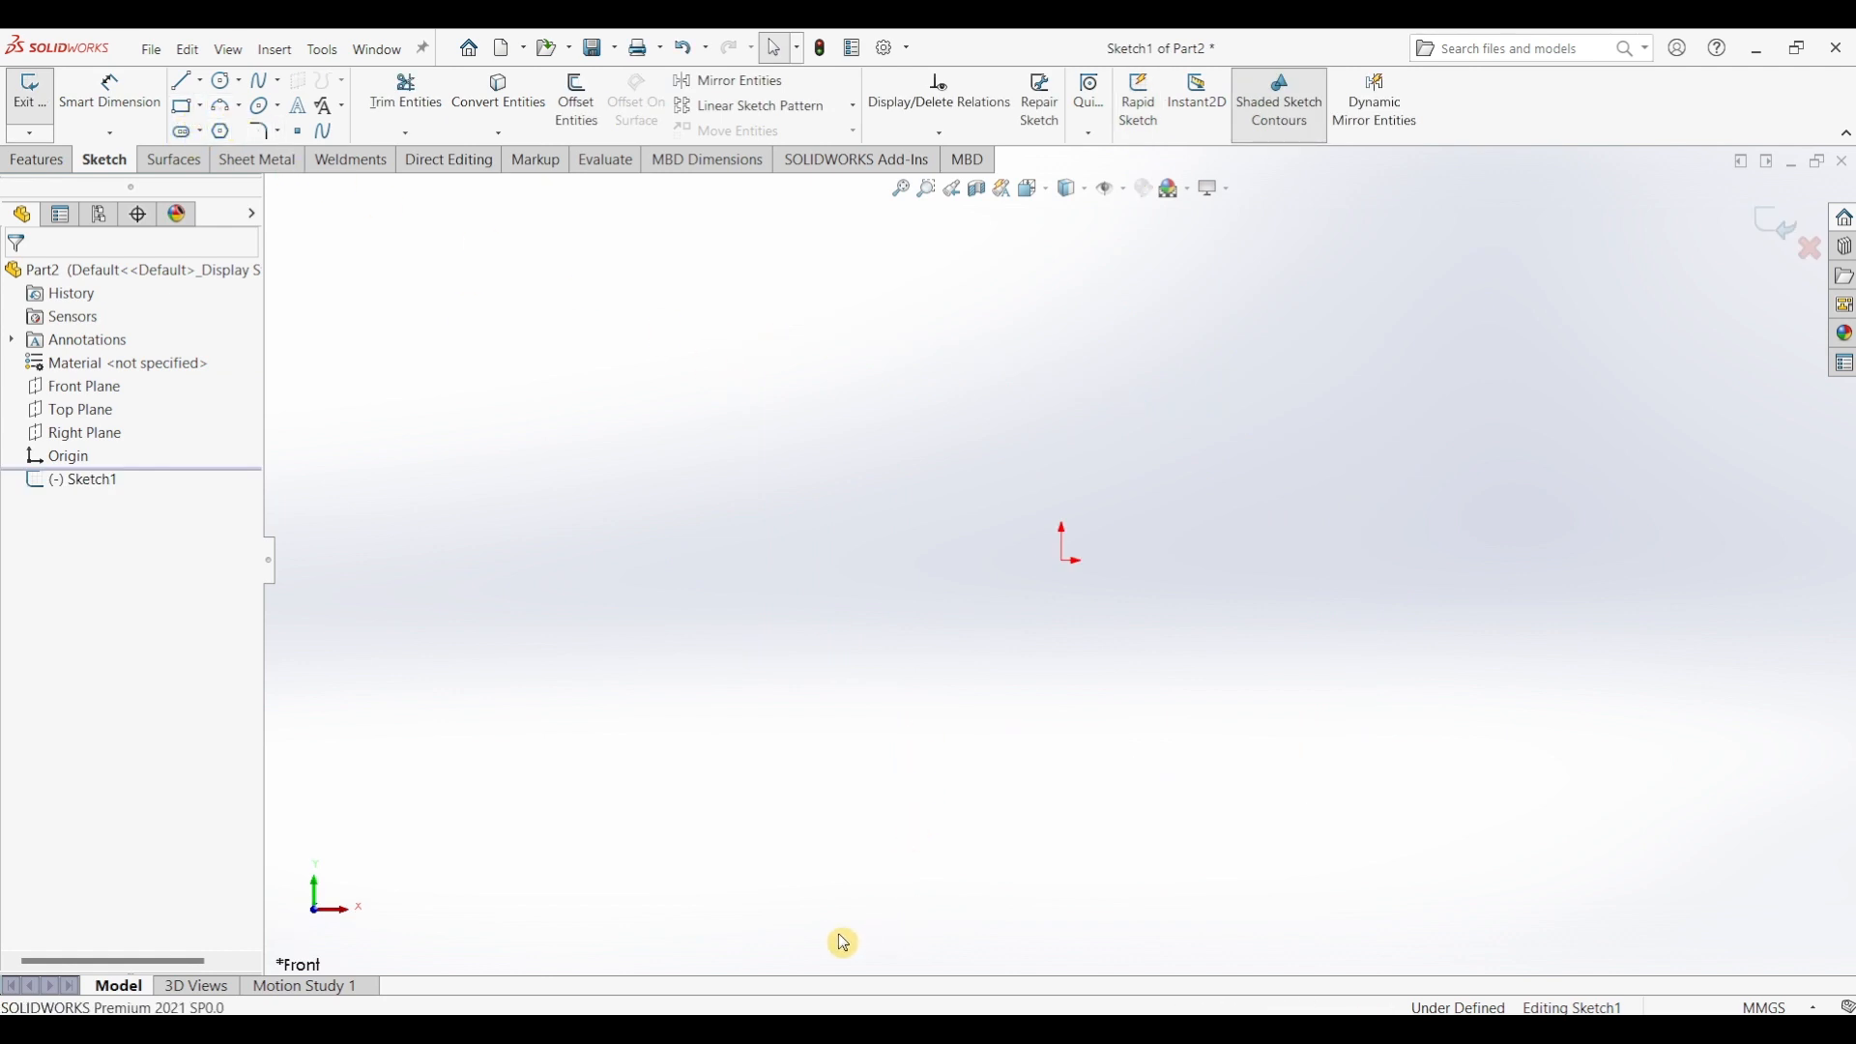
- Check the PDF drawing and sketch two concentric circles at the origin with radii of about 22 mm and 35 mm
{"action": "left_click", "coordinate": [706, 1028]}
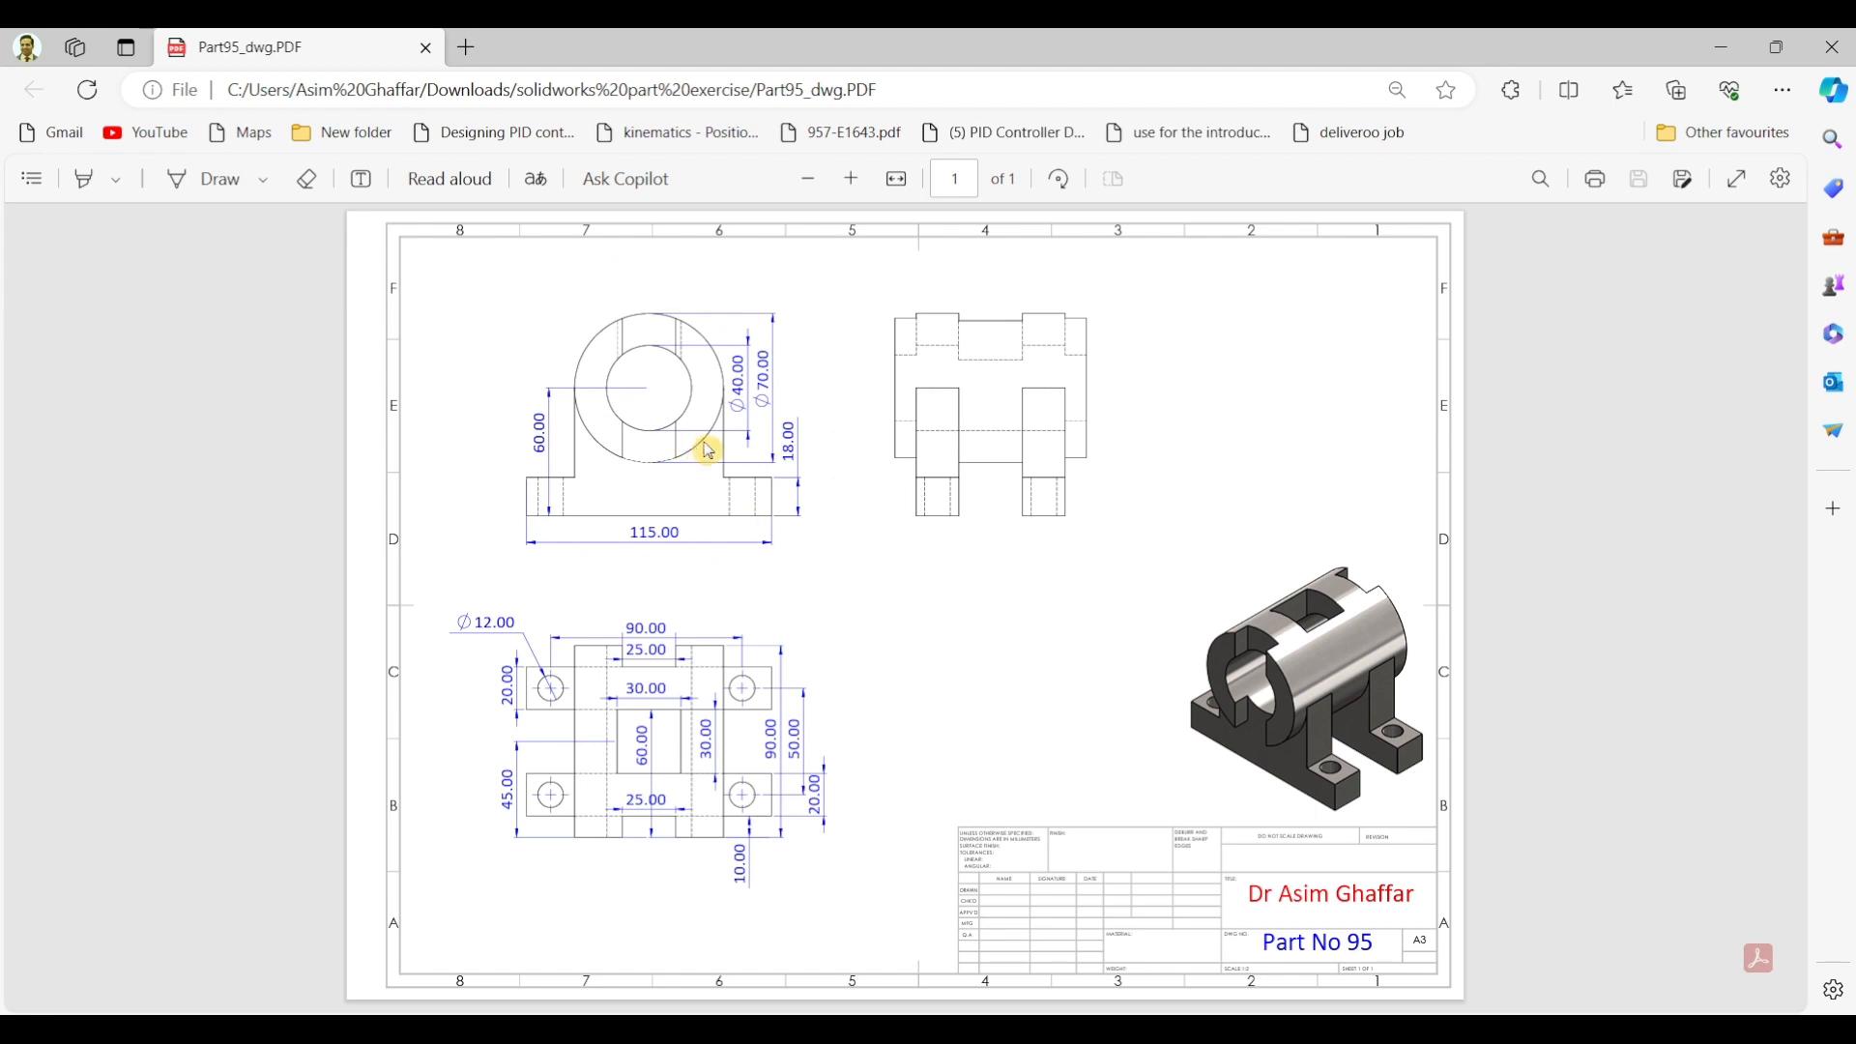
{"action": "left_click", "coordinate": [1722, 47]}
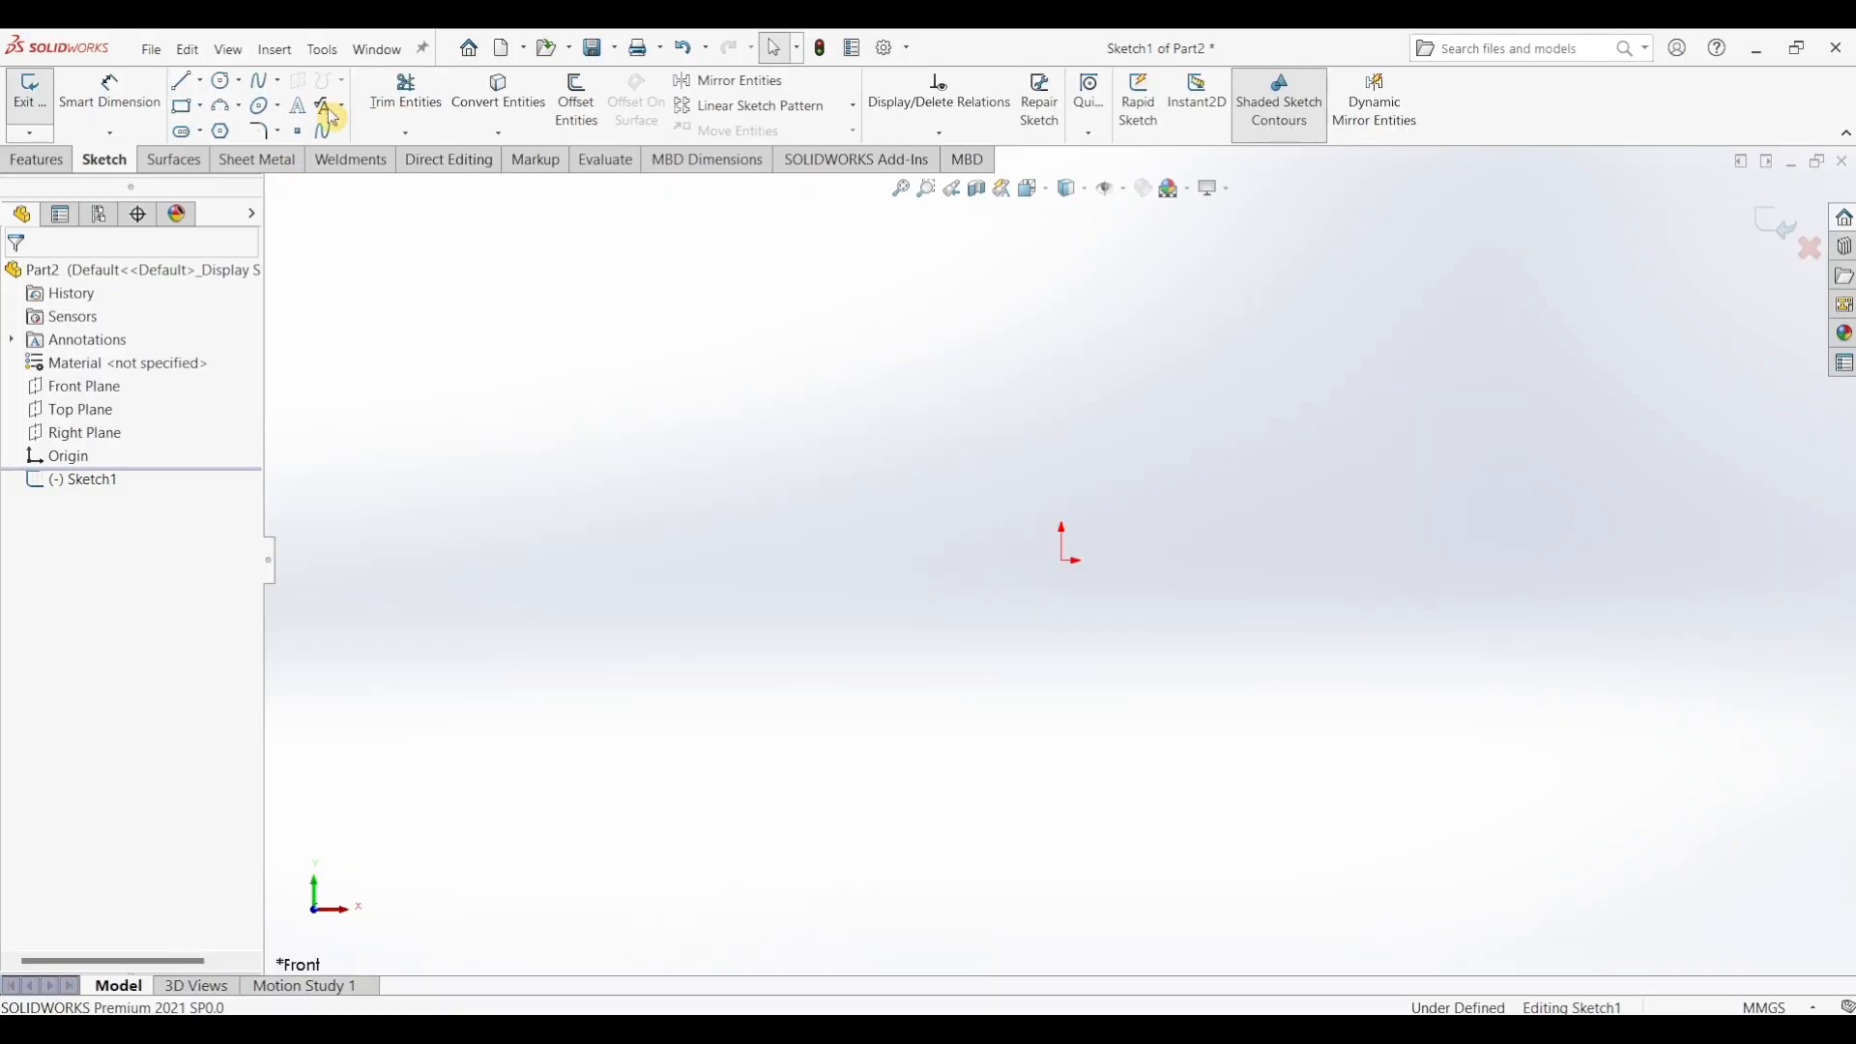
{"action": "left_click", "coordinate": [220, 81]}
{"action": "left_click", "coordinate": [1064, 559]}
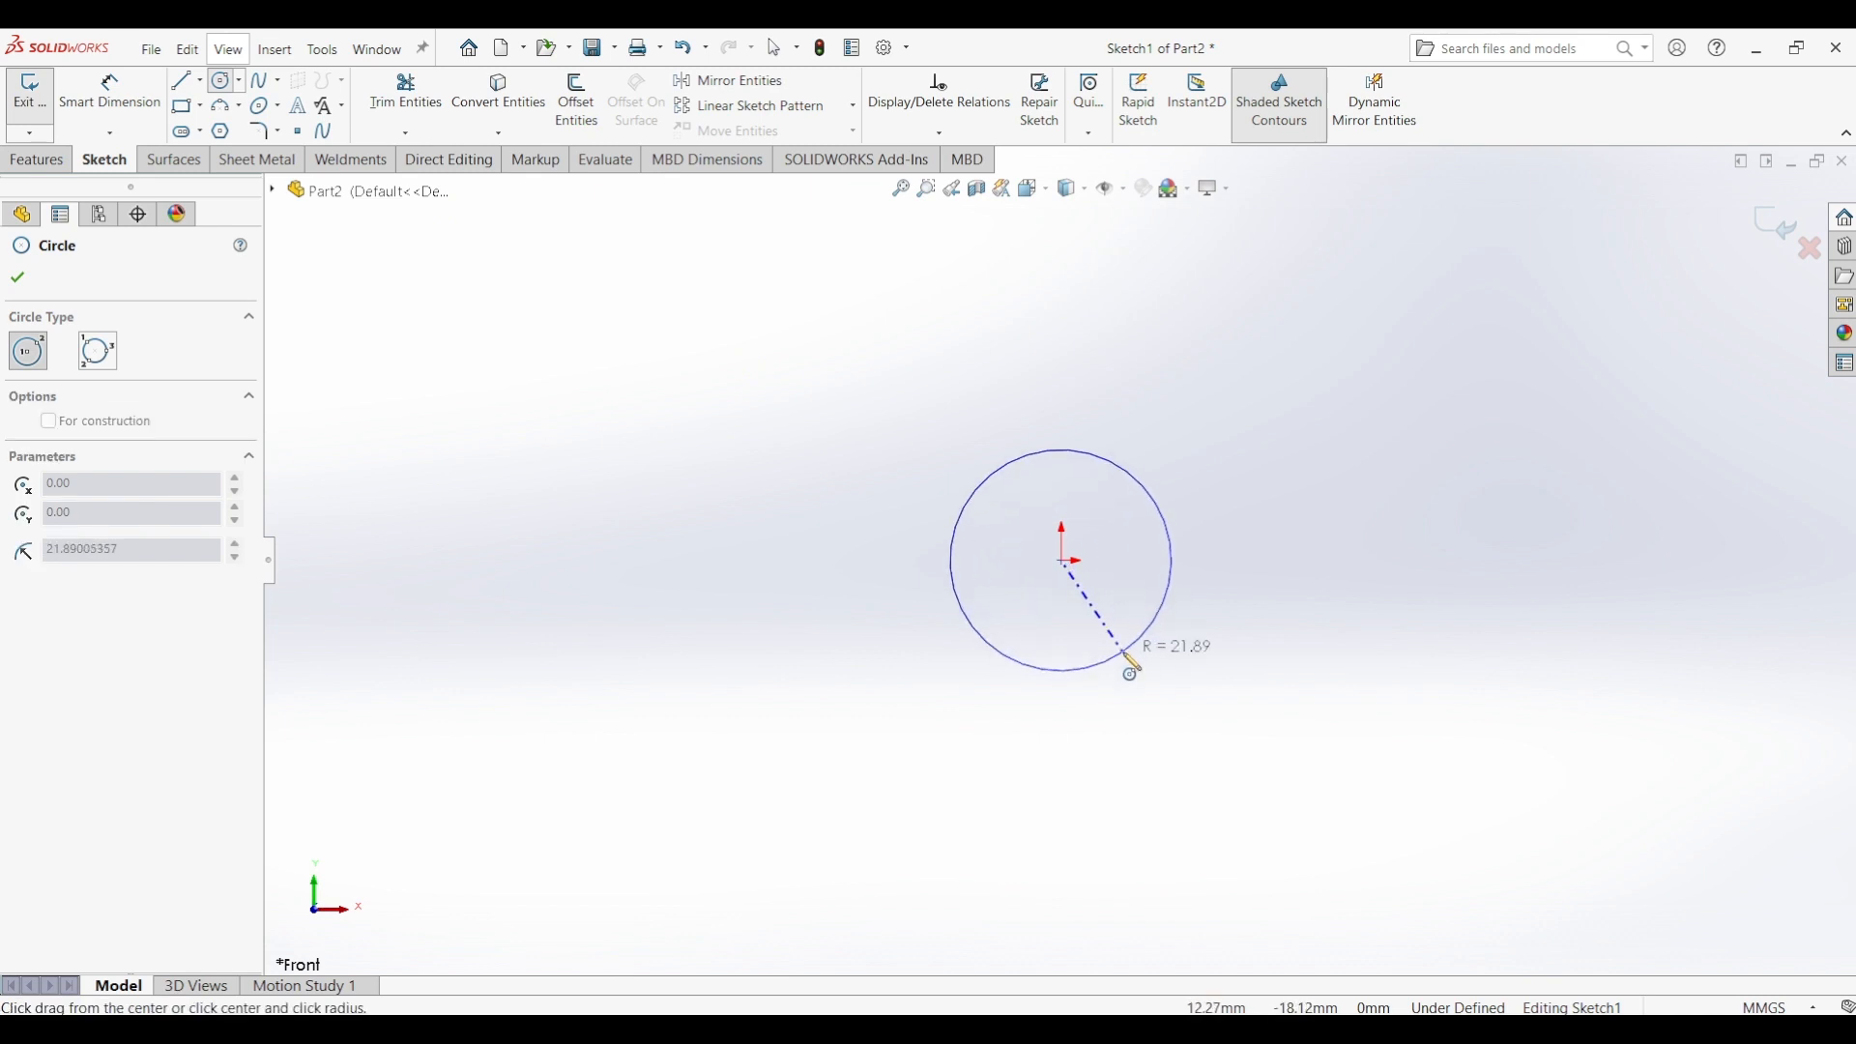
{"action": "left_click", "coordinate": [1131, 667]}
{"action": "left_click", "coordinate": [1062, 561]}
{"action": "left_click", "coordinate": [1131, 722]}
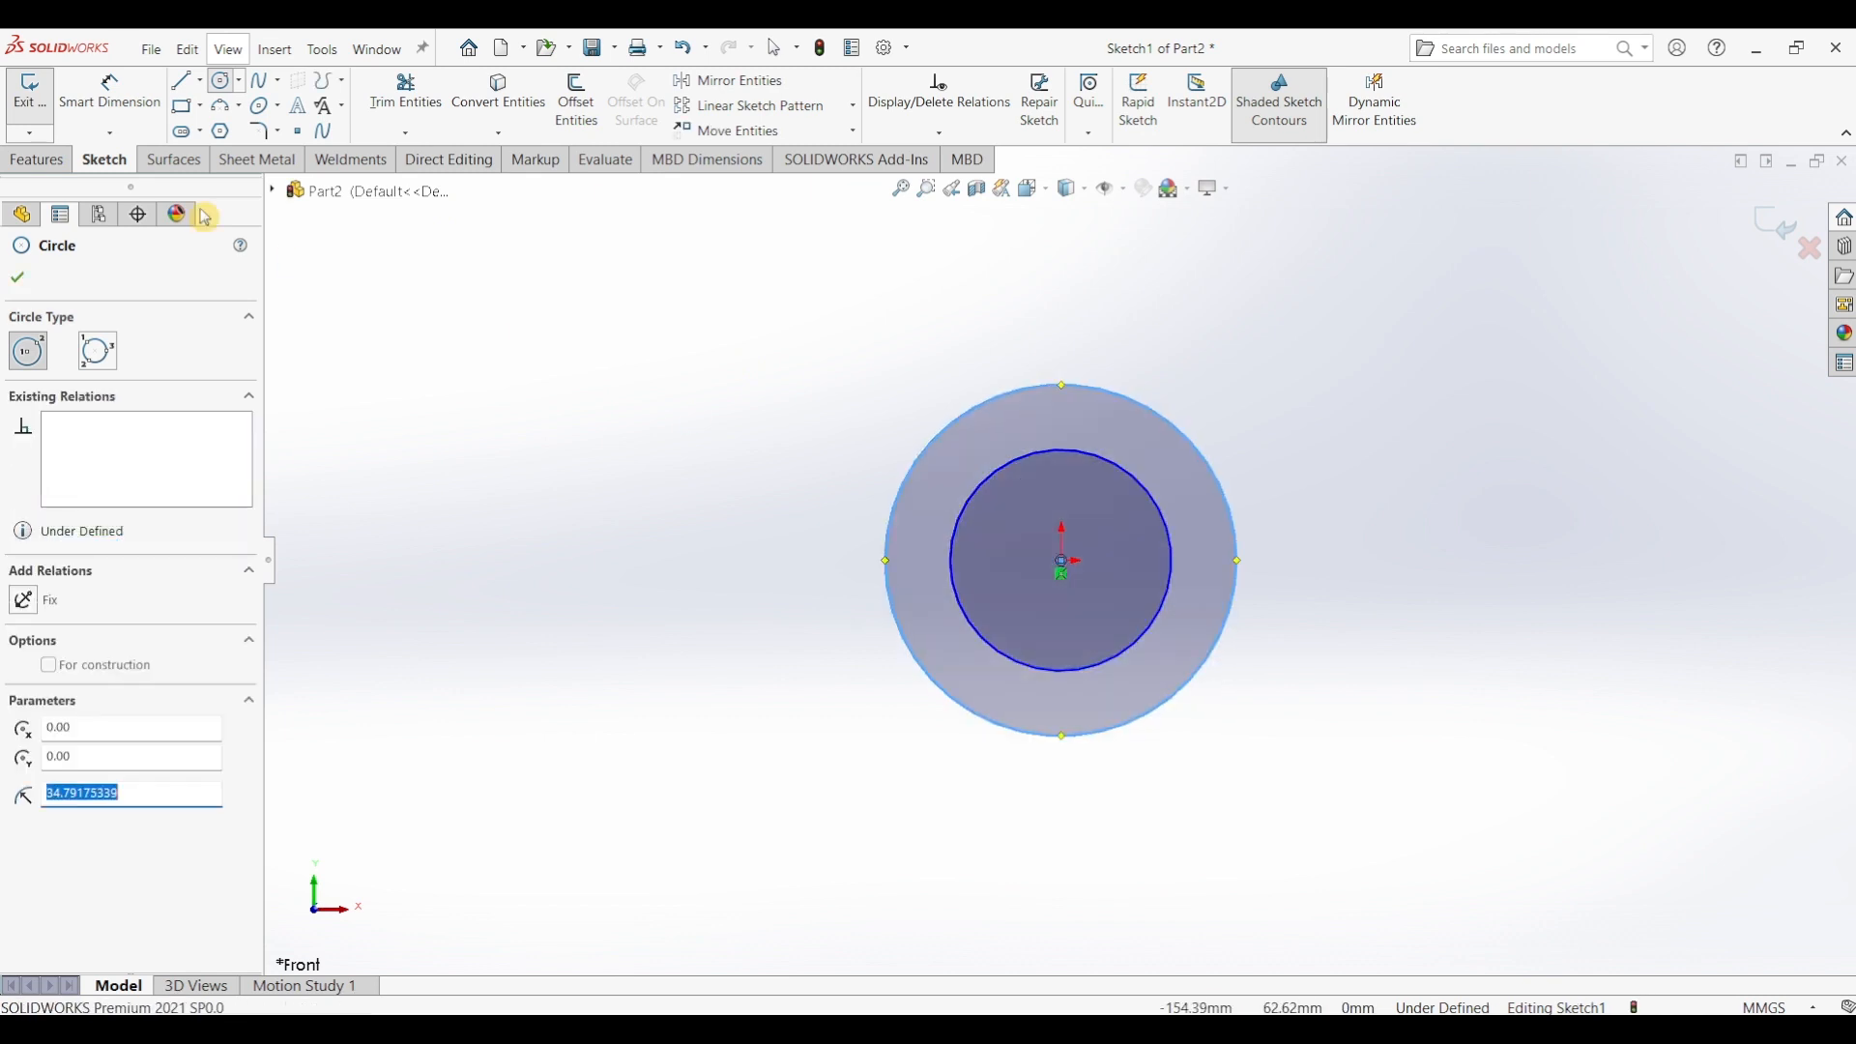
- Dimension the inner circle's diameter to 40 mm and the outer circle's diameter to 70 mm
{"action": "left_click", "coordinate": [109, 92]}
{"action": "left_click", "coordinate": [1141, 484]}
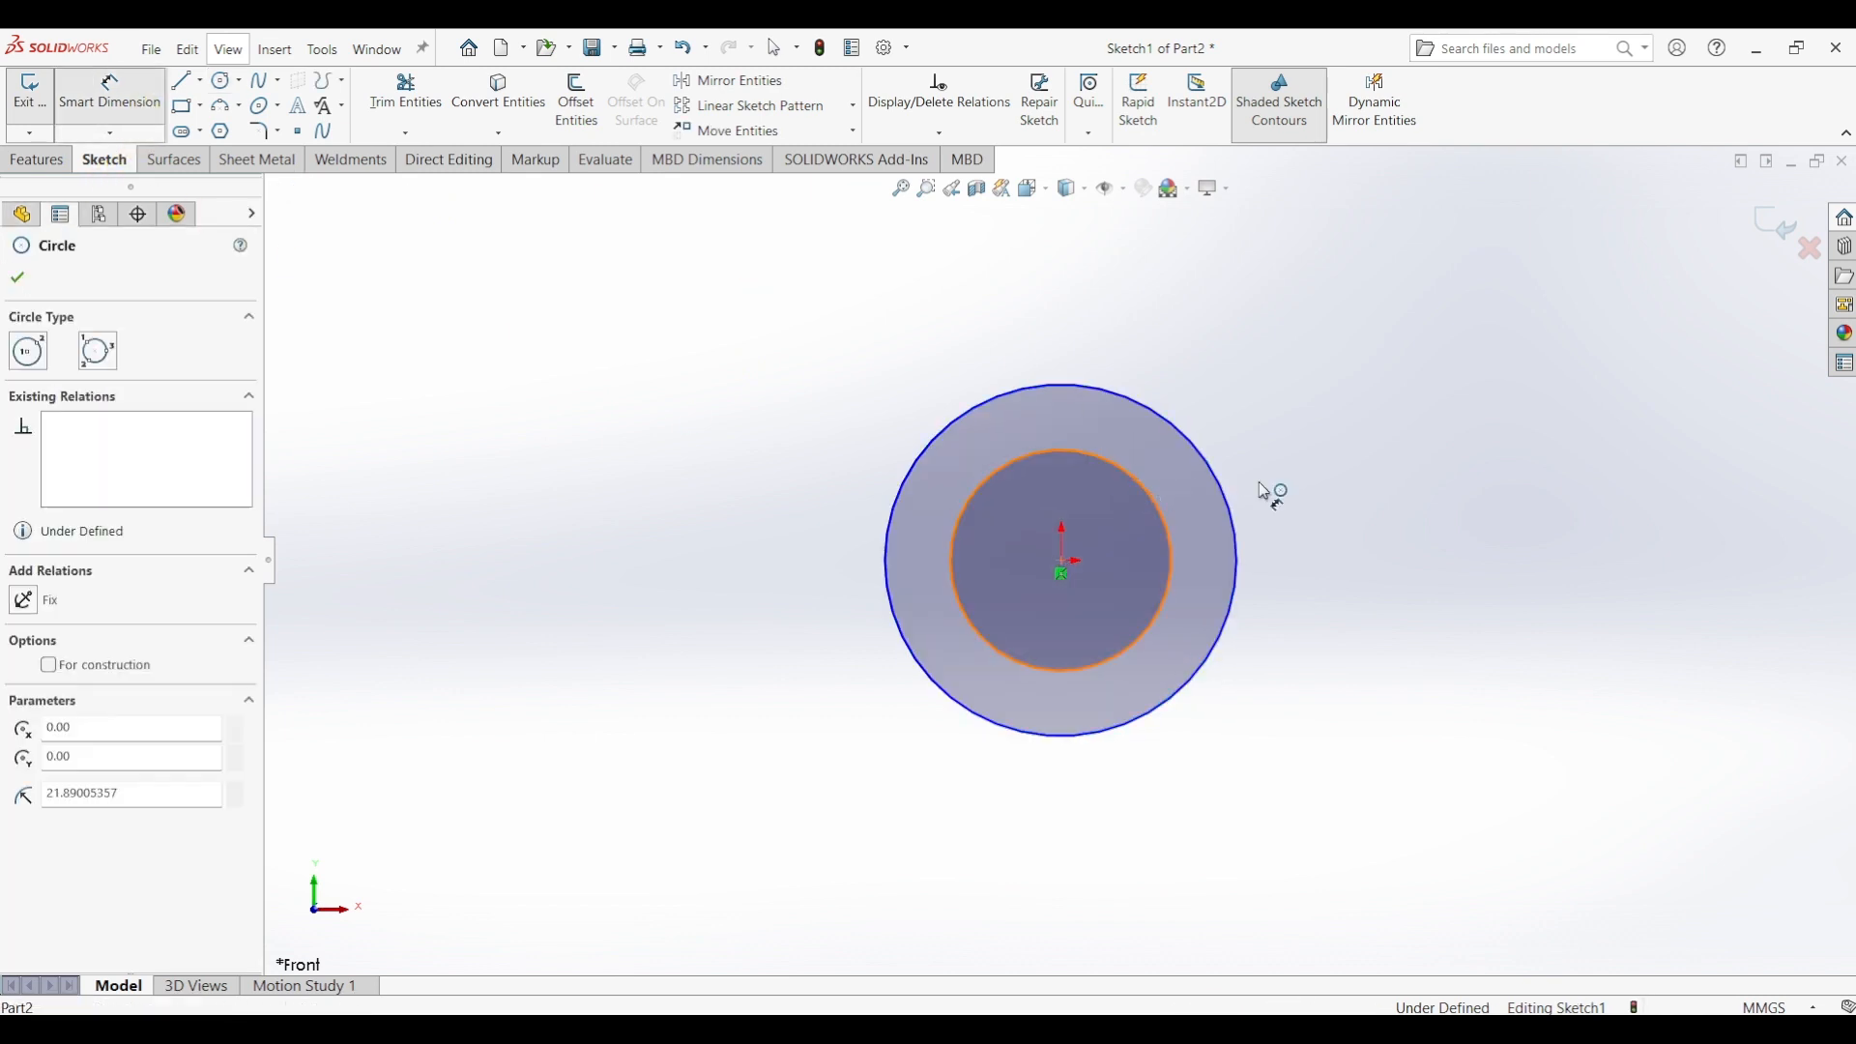
{"action": "left_click", "coordinate": [1319, 528]}
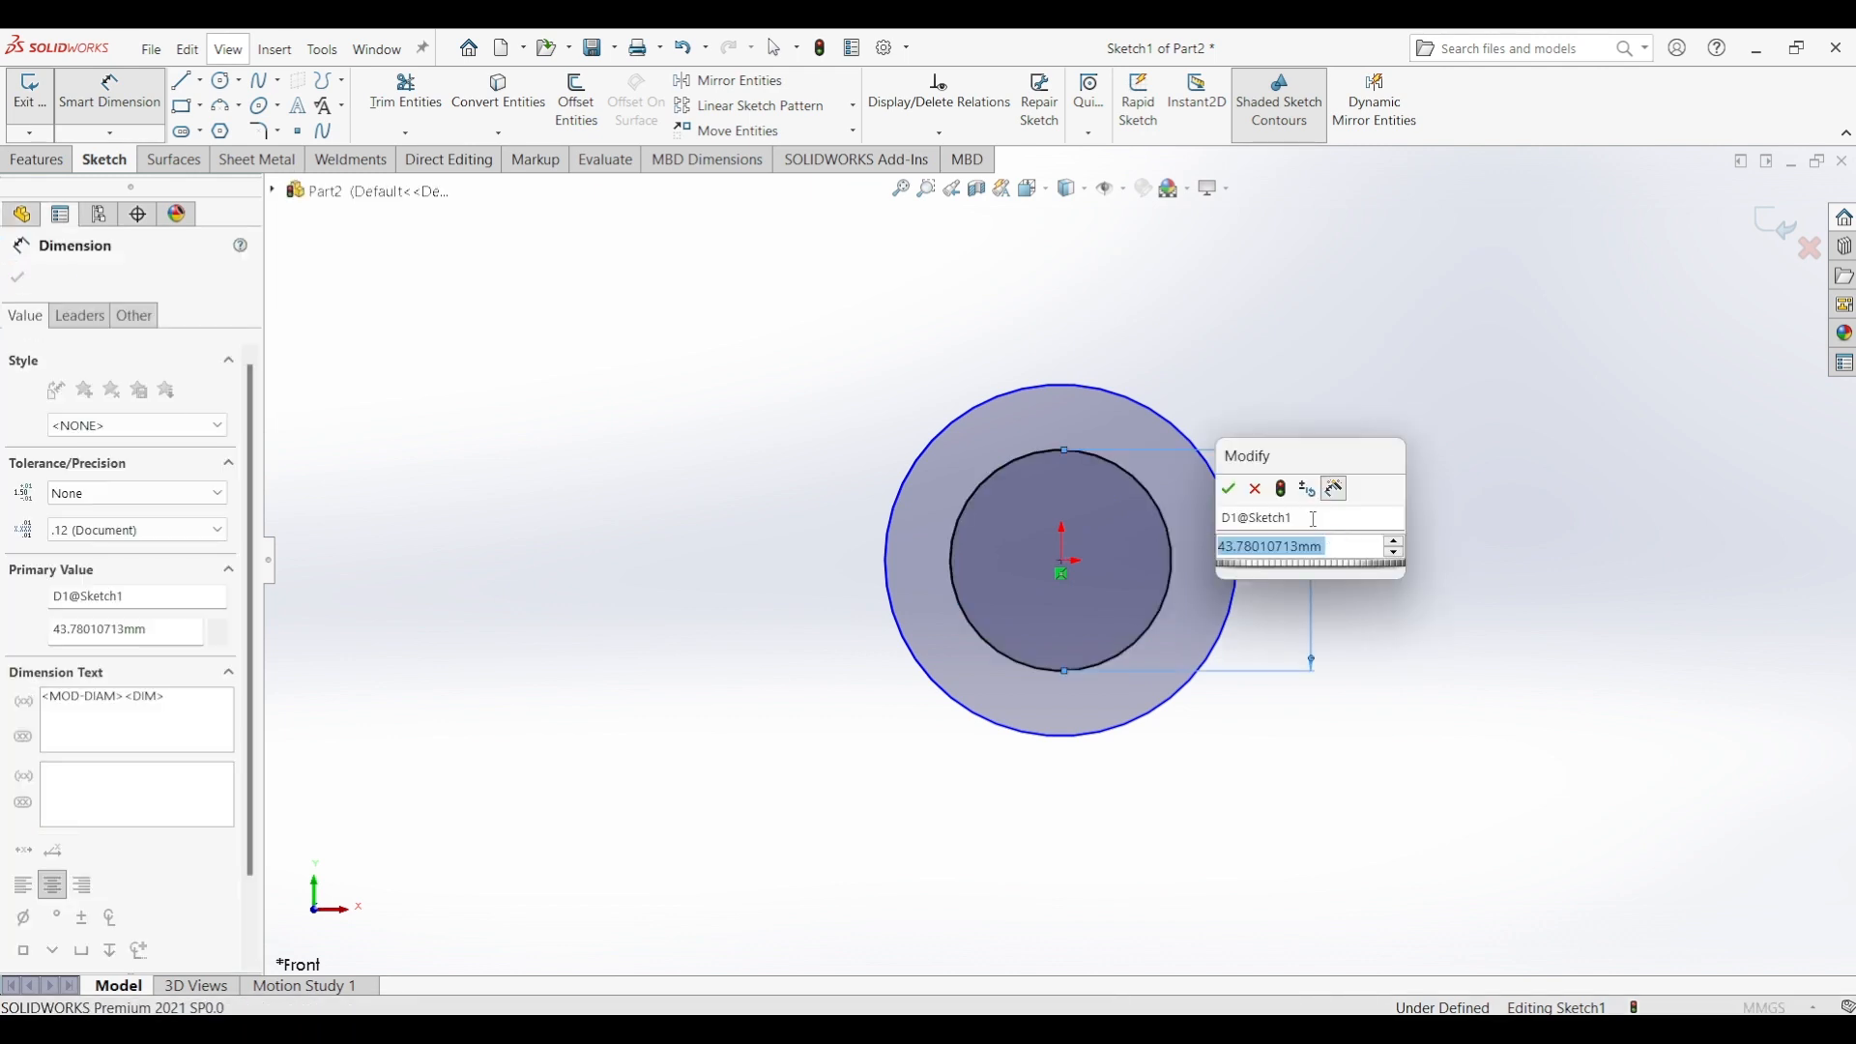
{"action": "type", "text": "40"}
{"action": "key", "text": "Return"}
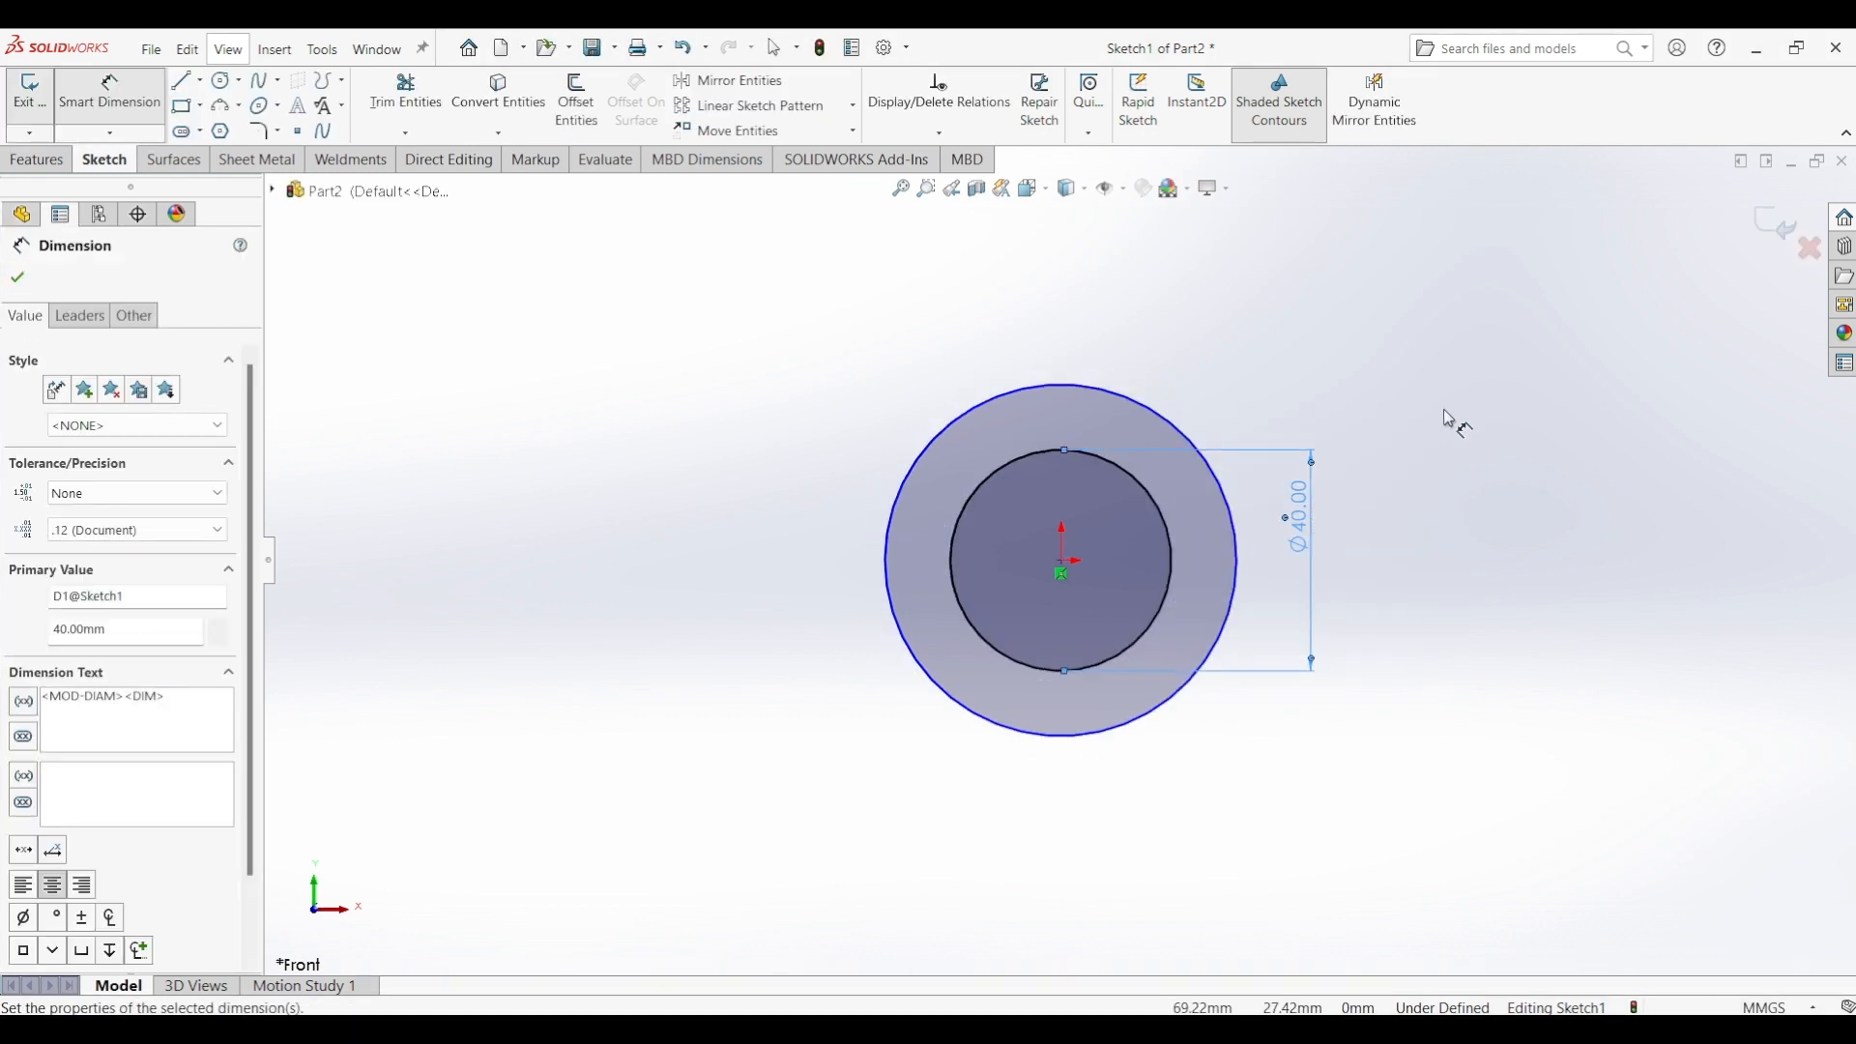
{"action": "left_click", "coordinate": [1156, 423]}
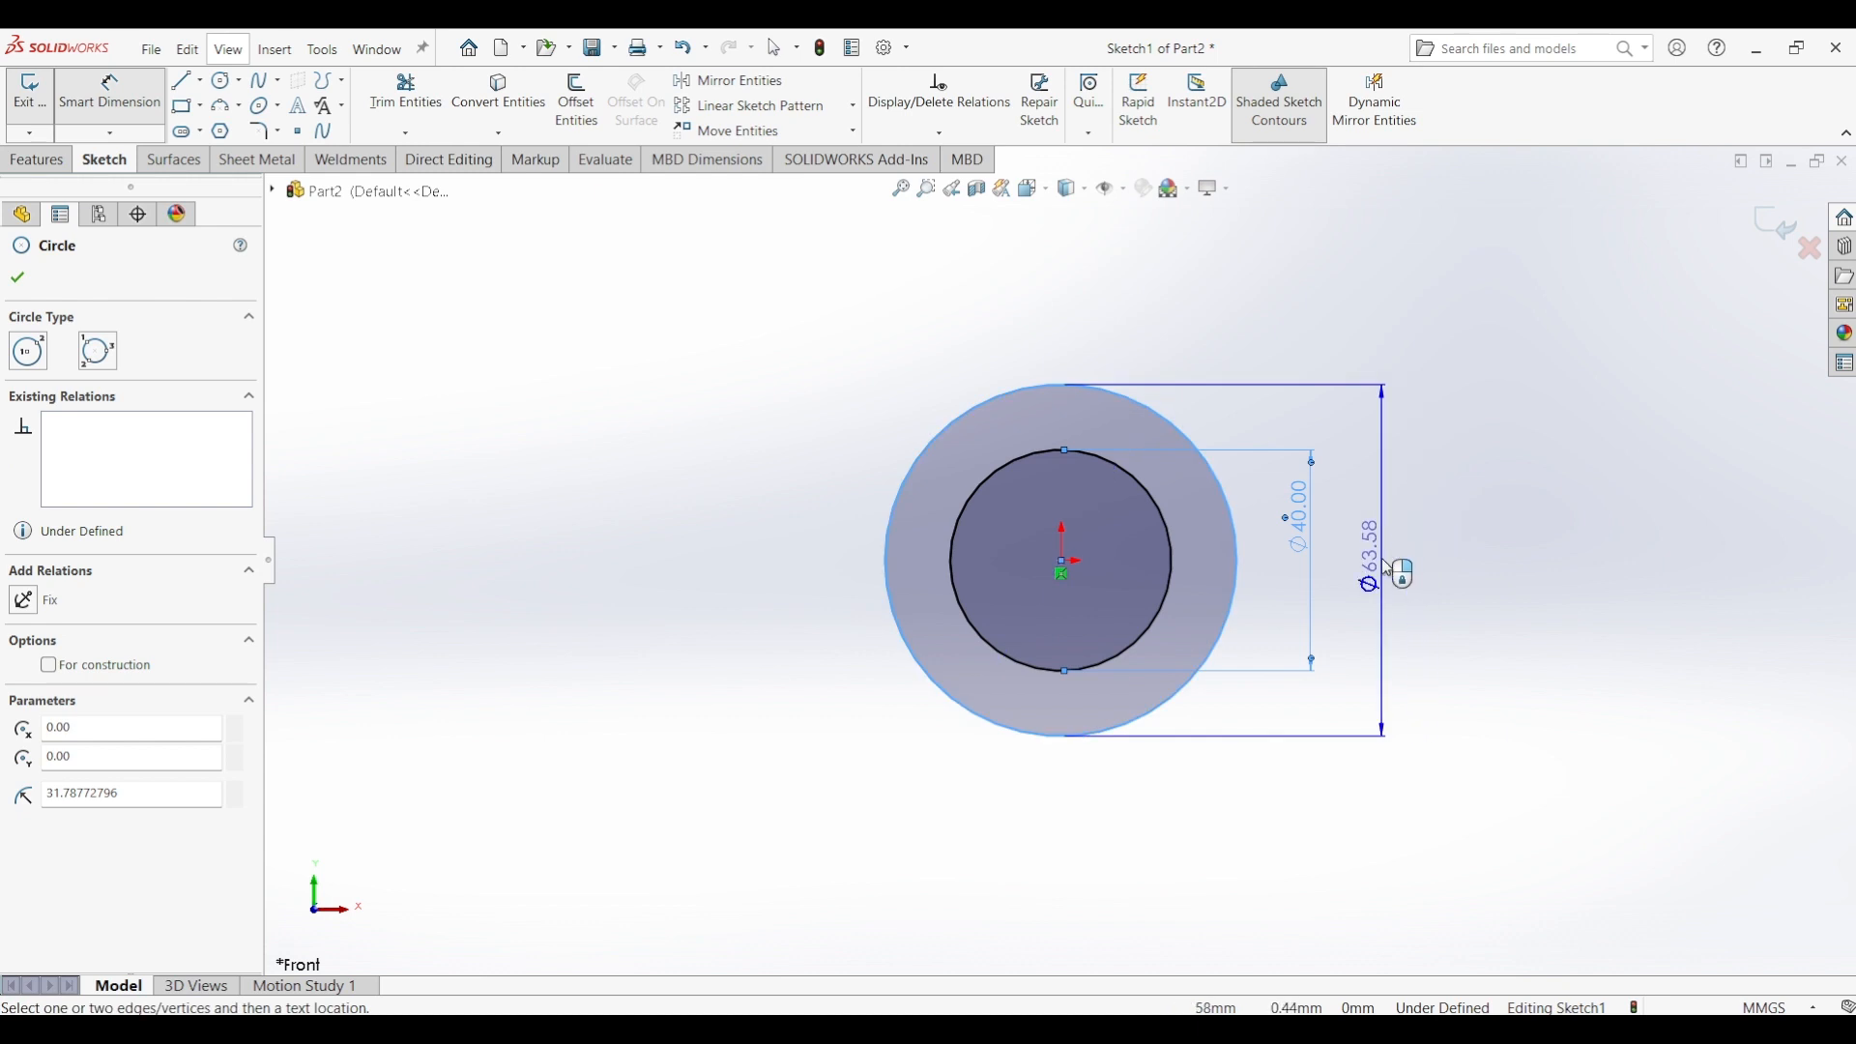
{"action": "left_click", "coordinate": [1385, 559]}
{"action": "type", "text": "70"}
{"action": "key", "text": "Return"}
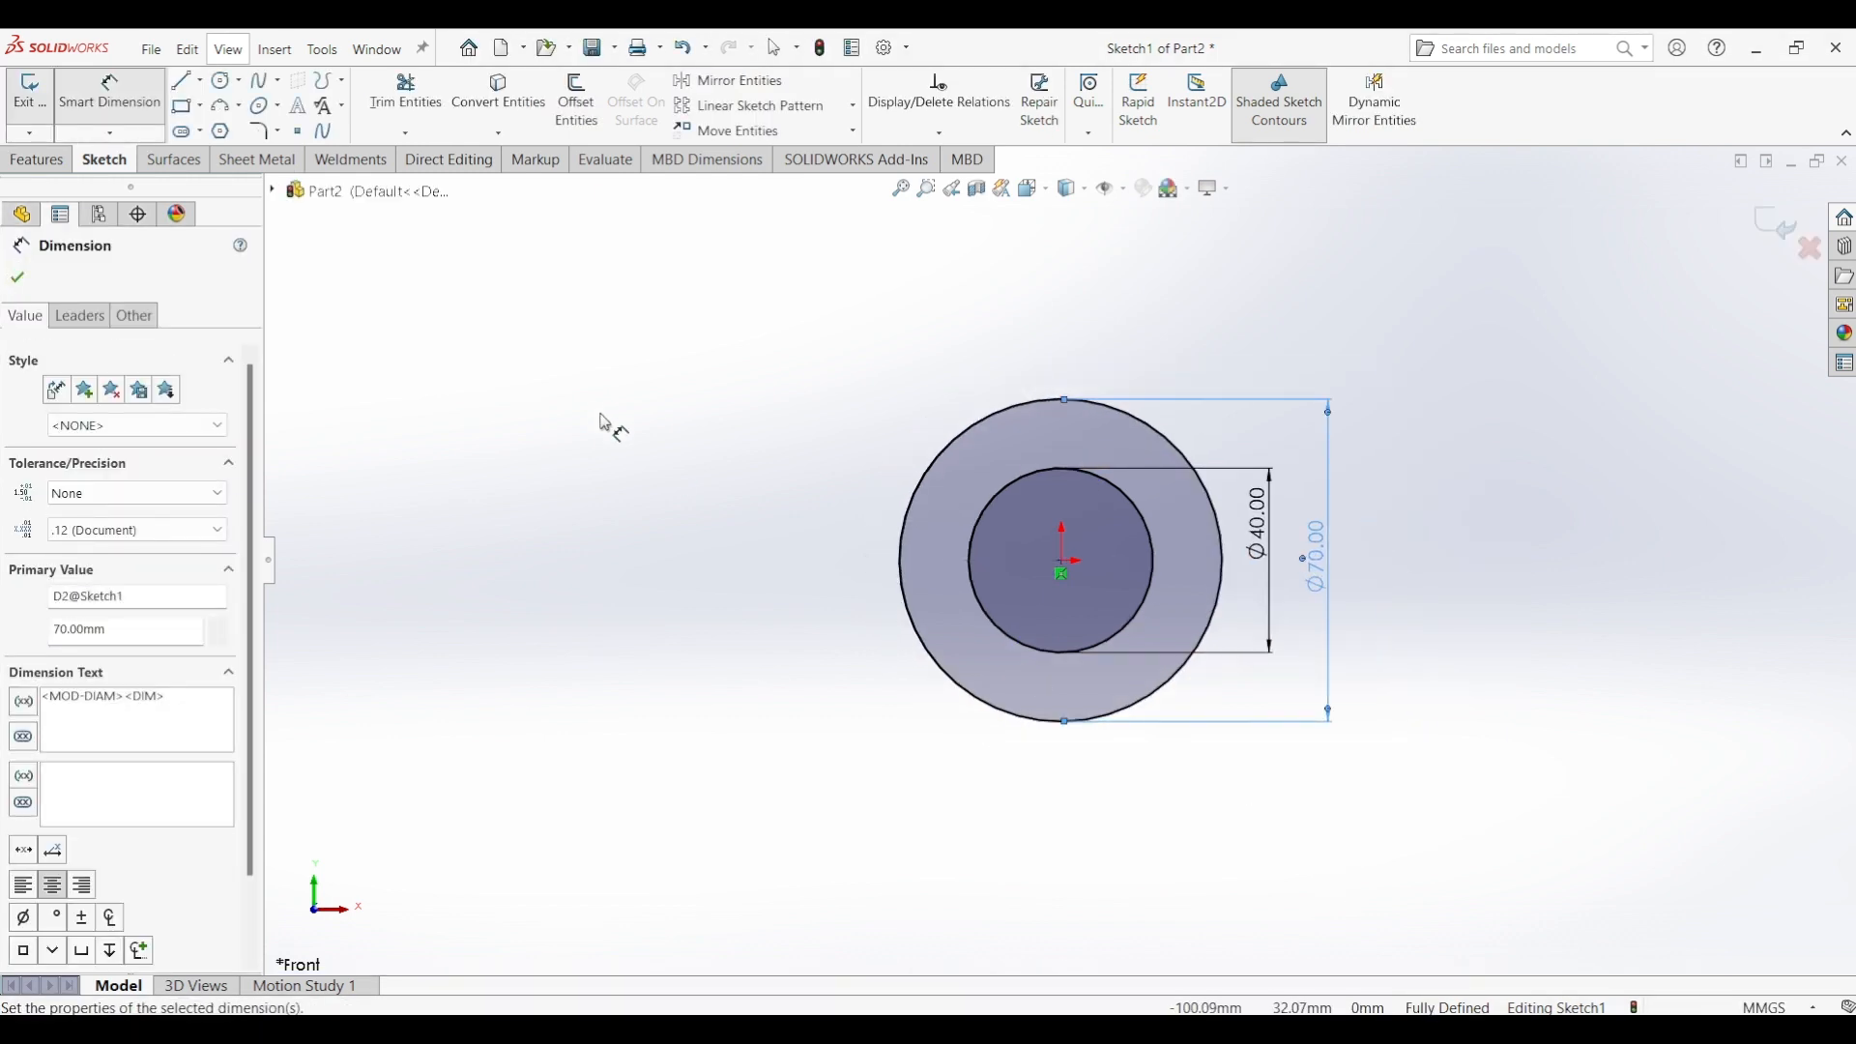
- Sketch a corner rectangle about 134 mm wide and 29 mm high below the circles
{"action": "left_click", "coordinate": [182, 107]}
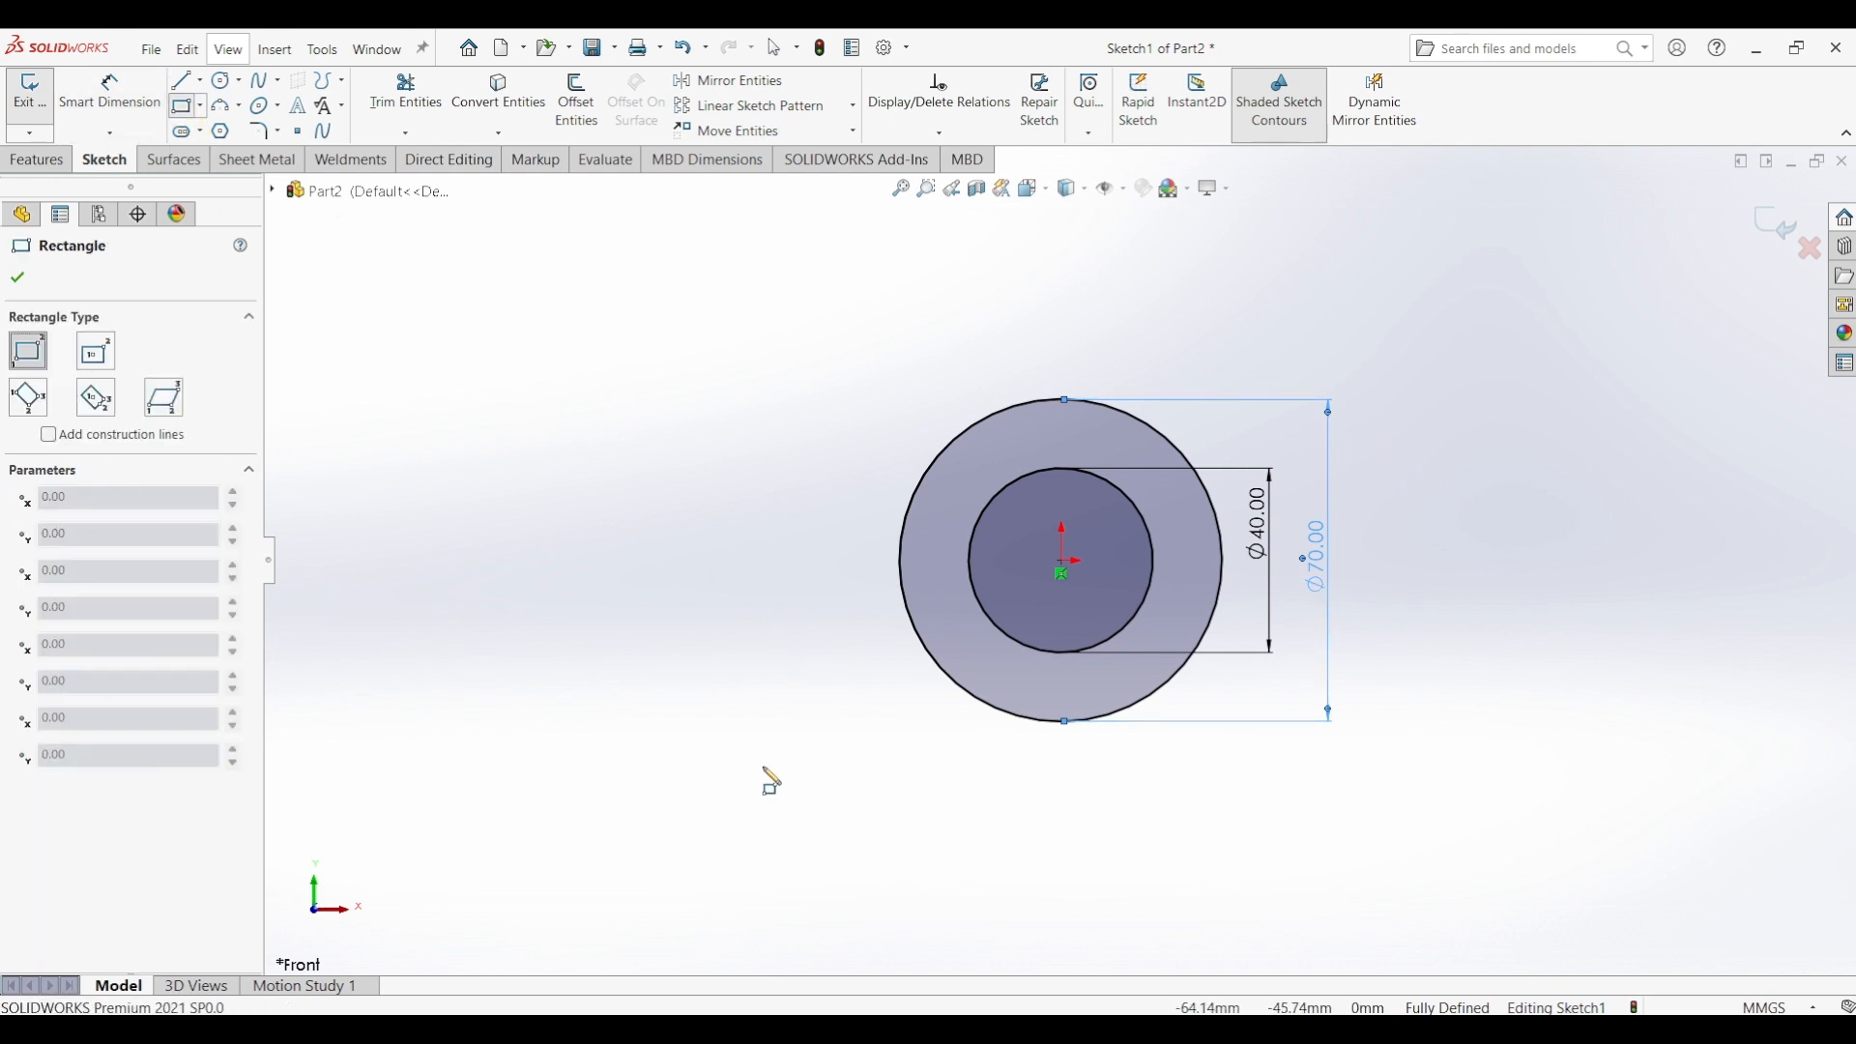
{"action": "left_click_drag", "start_coordinate": [751, 771], "coordinate": [1369, 904]}
{"action": "key", "text": "Escape"}
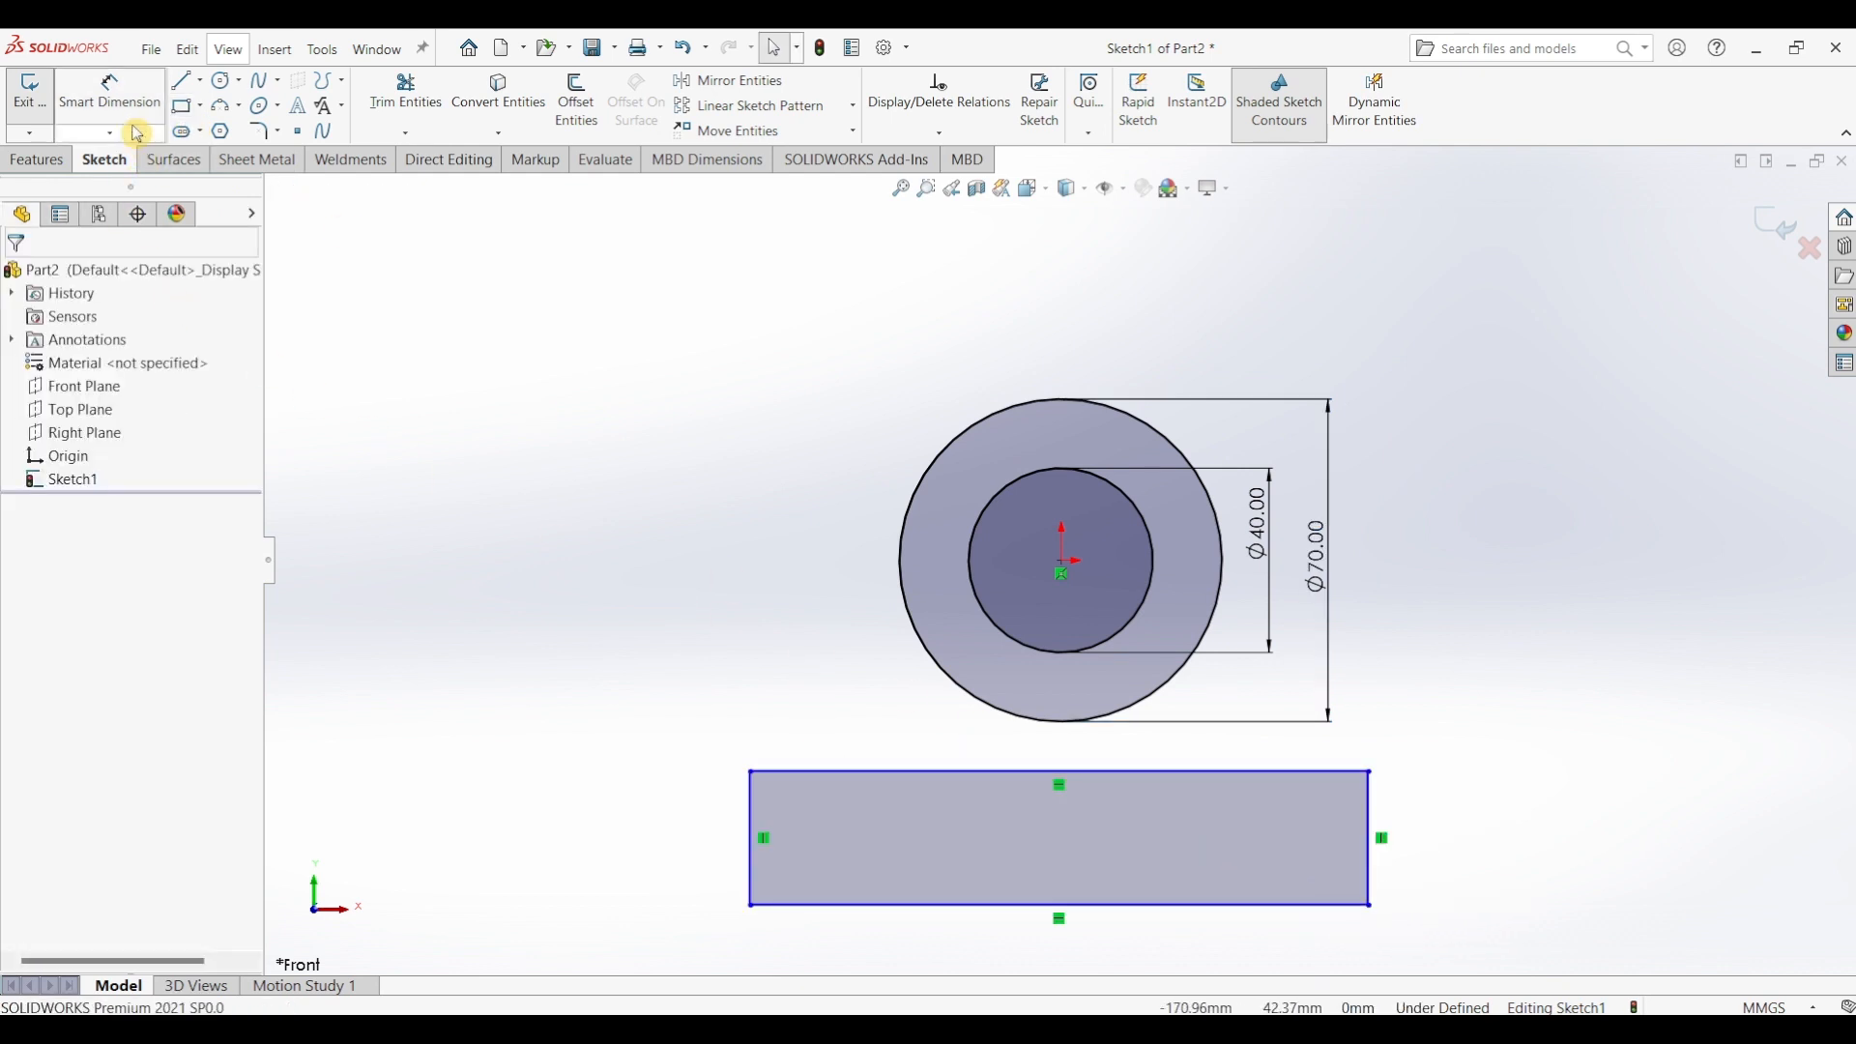
- Dimension the rectangle to 115 mm wide and 18 mm high
{"action": "left_click", "coordinate": [1000, 906]}
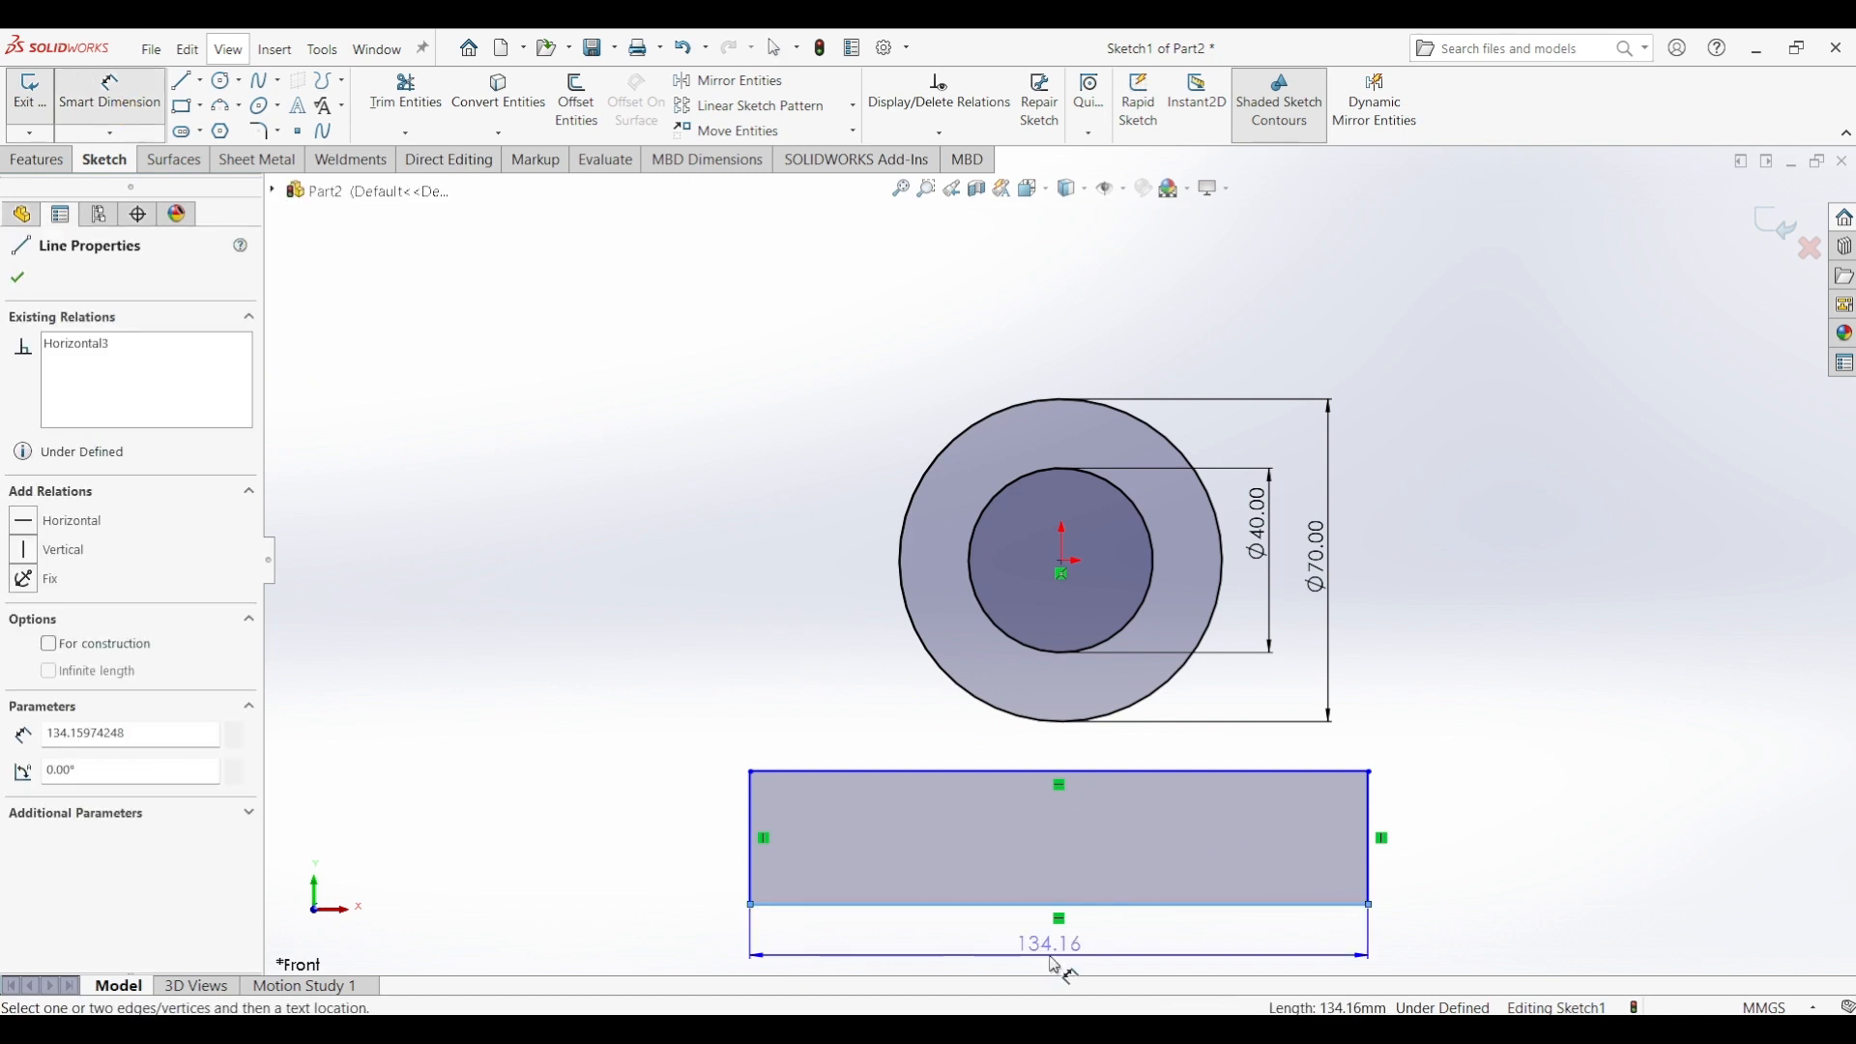
{"action": "left_click", "coordinate": [1061, 965]}
{"action": "type", "text": "115"}
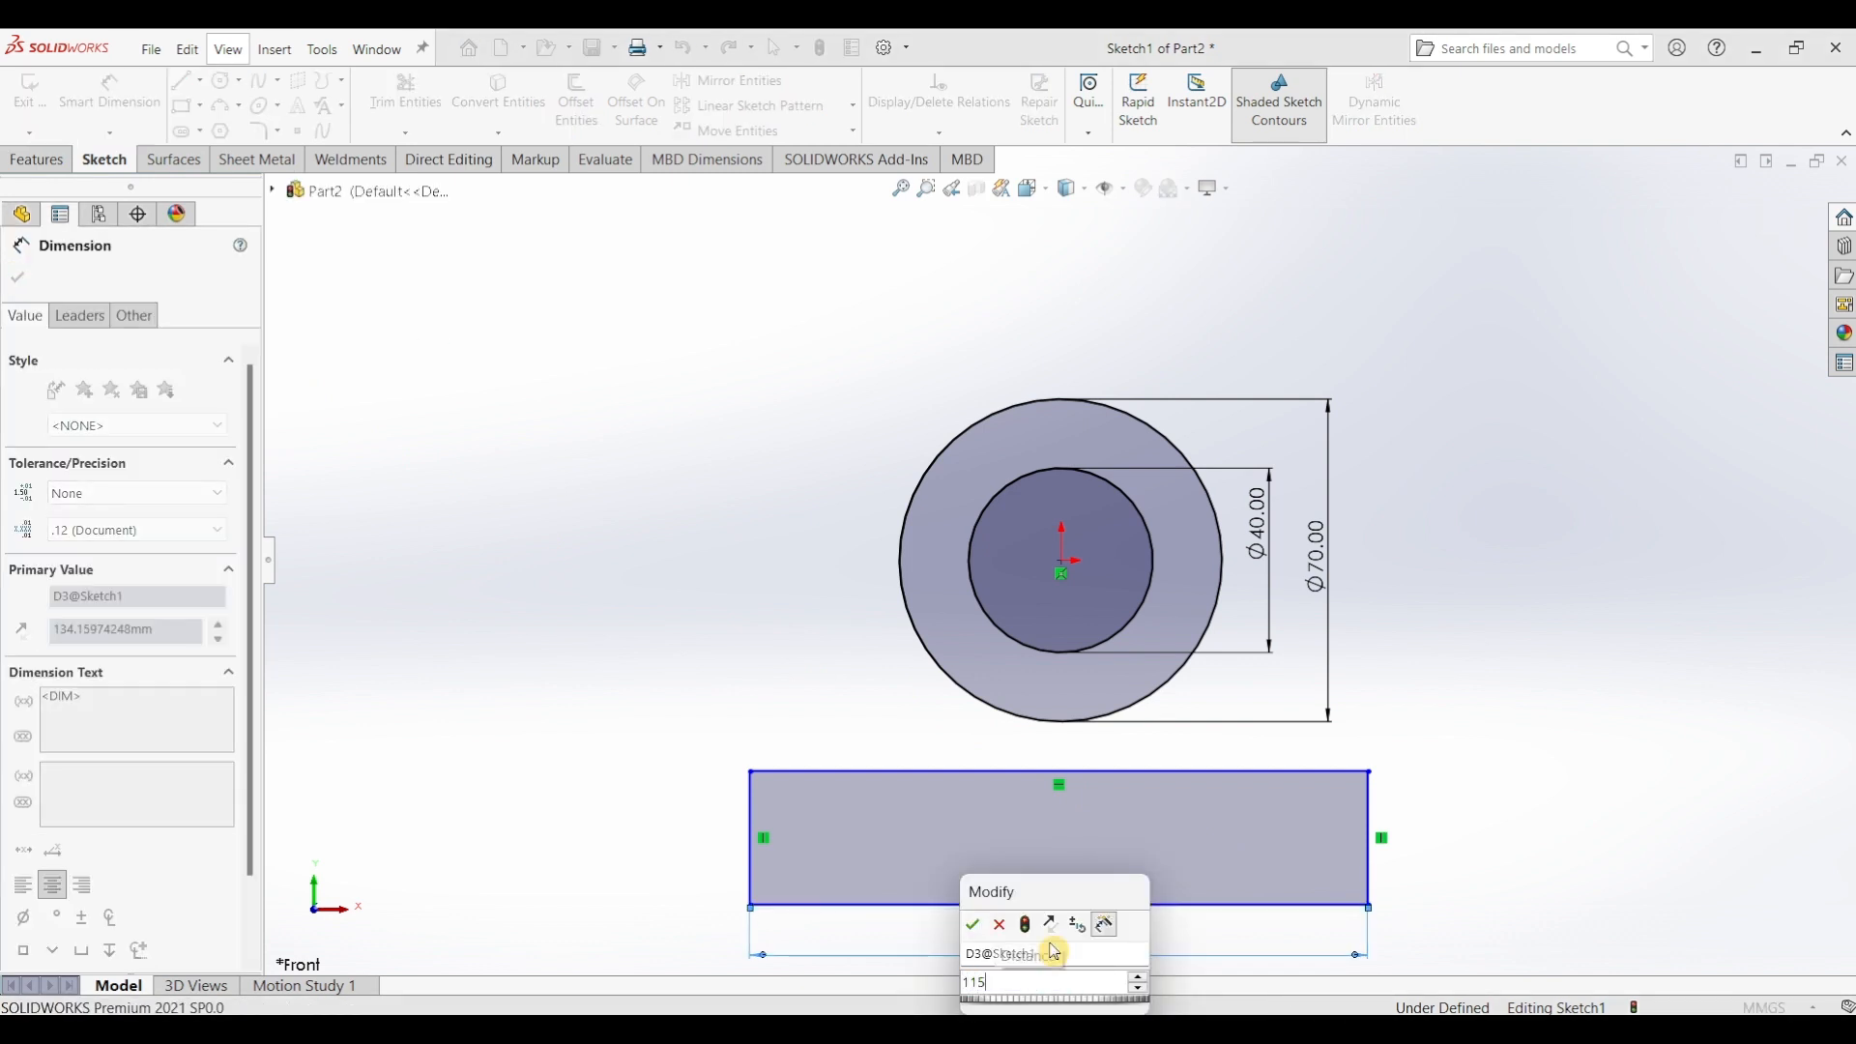
{"action": "key", "text": "Return"}
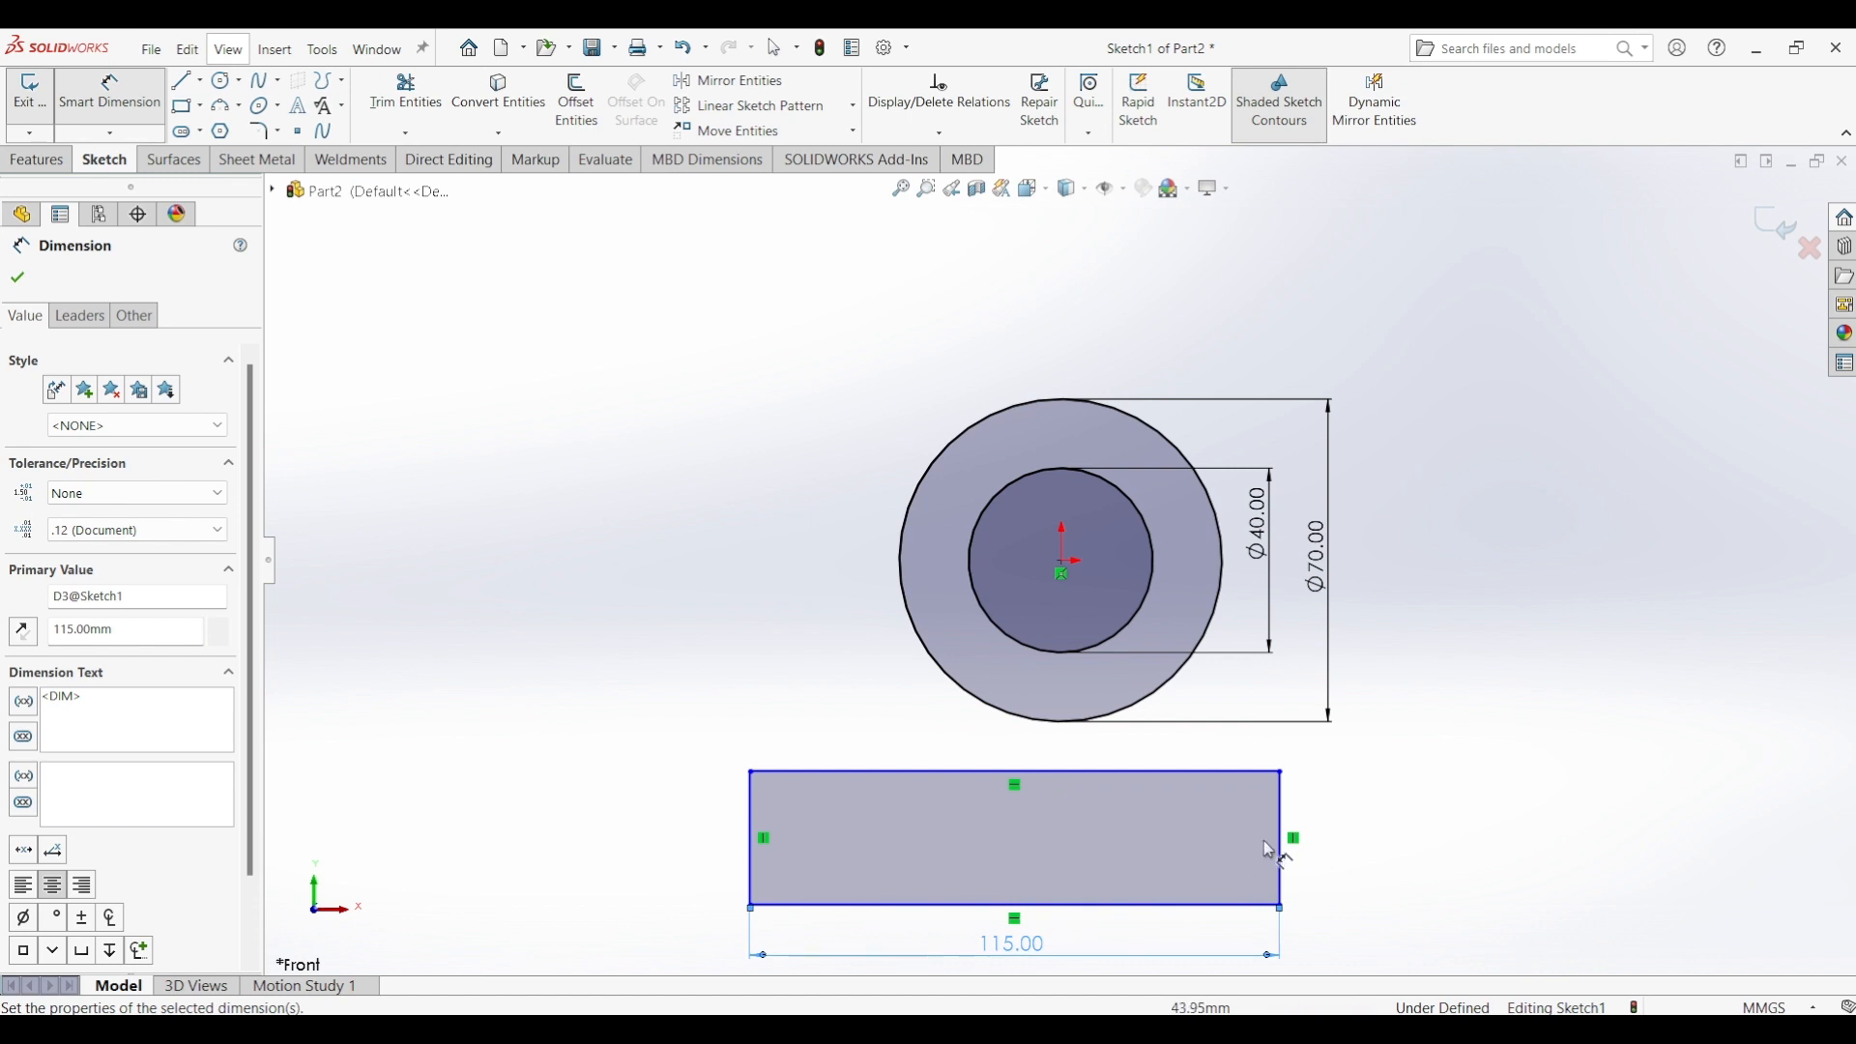
{"action": "left_click", "coordinate": [1283, 851]}
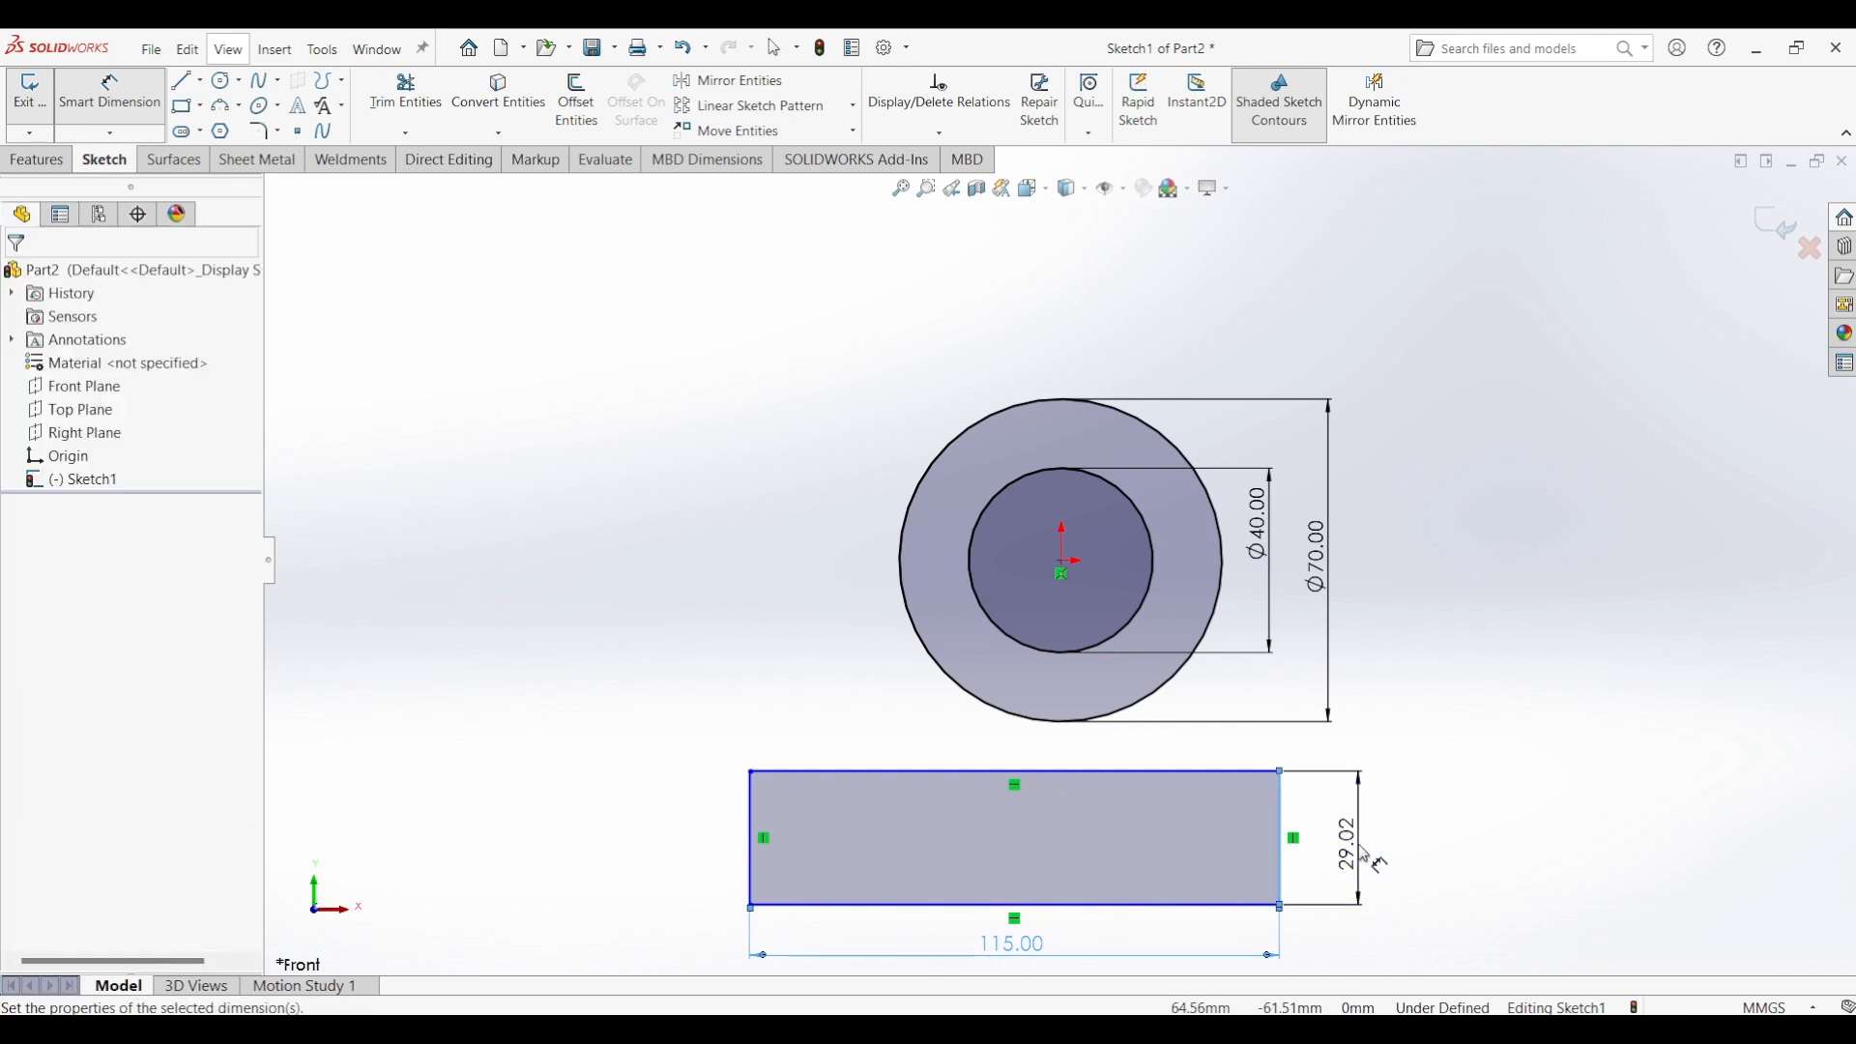
{"action": "left_click", "coordinate": [1353, 842]}
{"action": "type", "text": "18"}
{"action": "key", "text": "Return"}
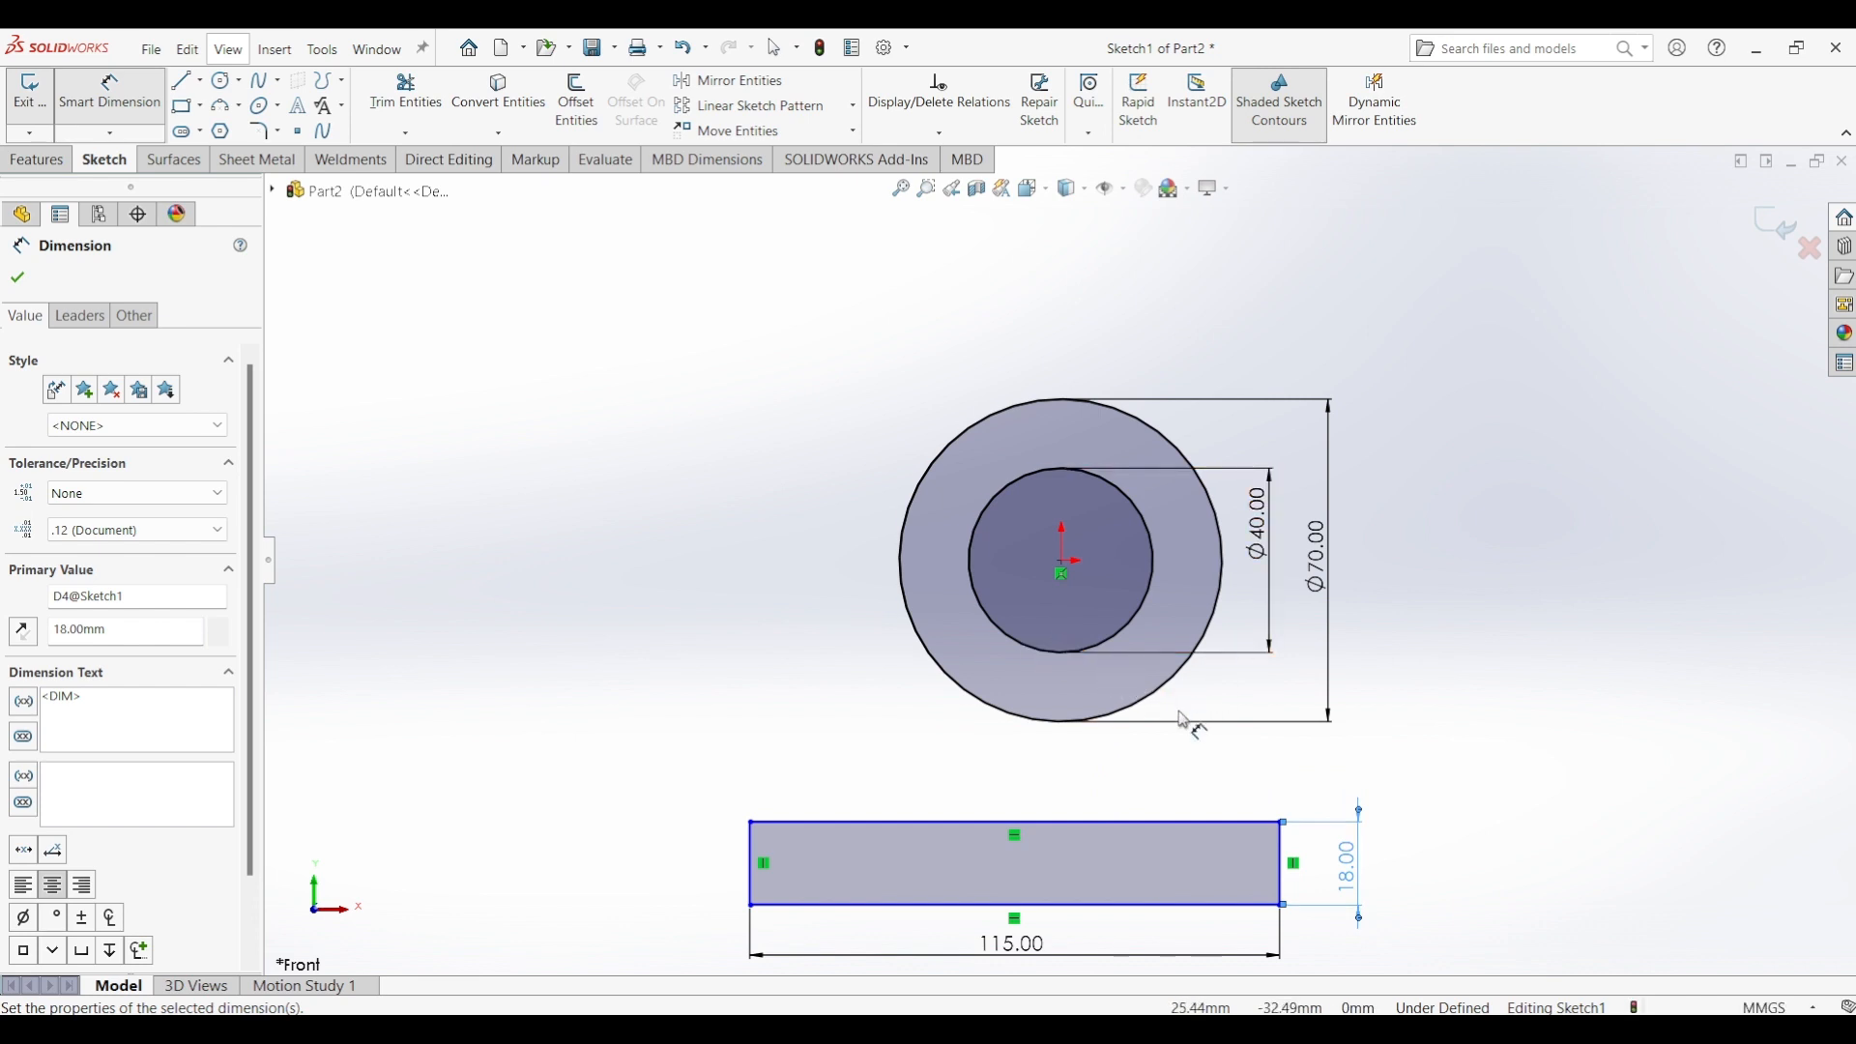
{"action": "key", "text": "Escape"}
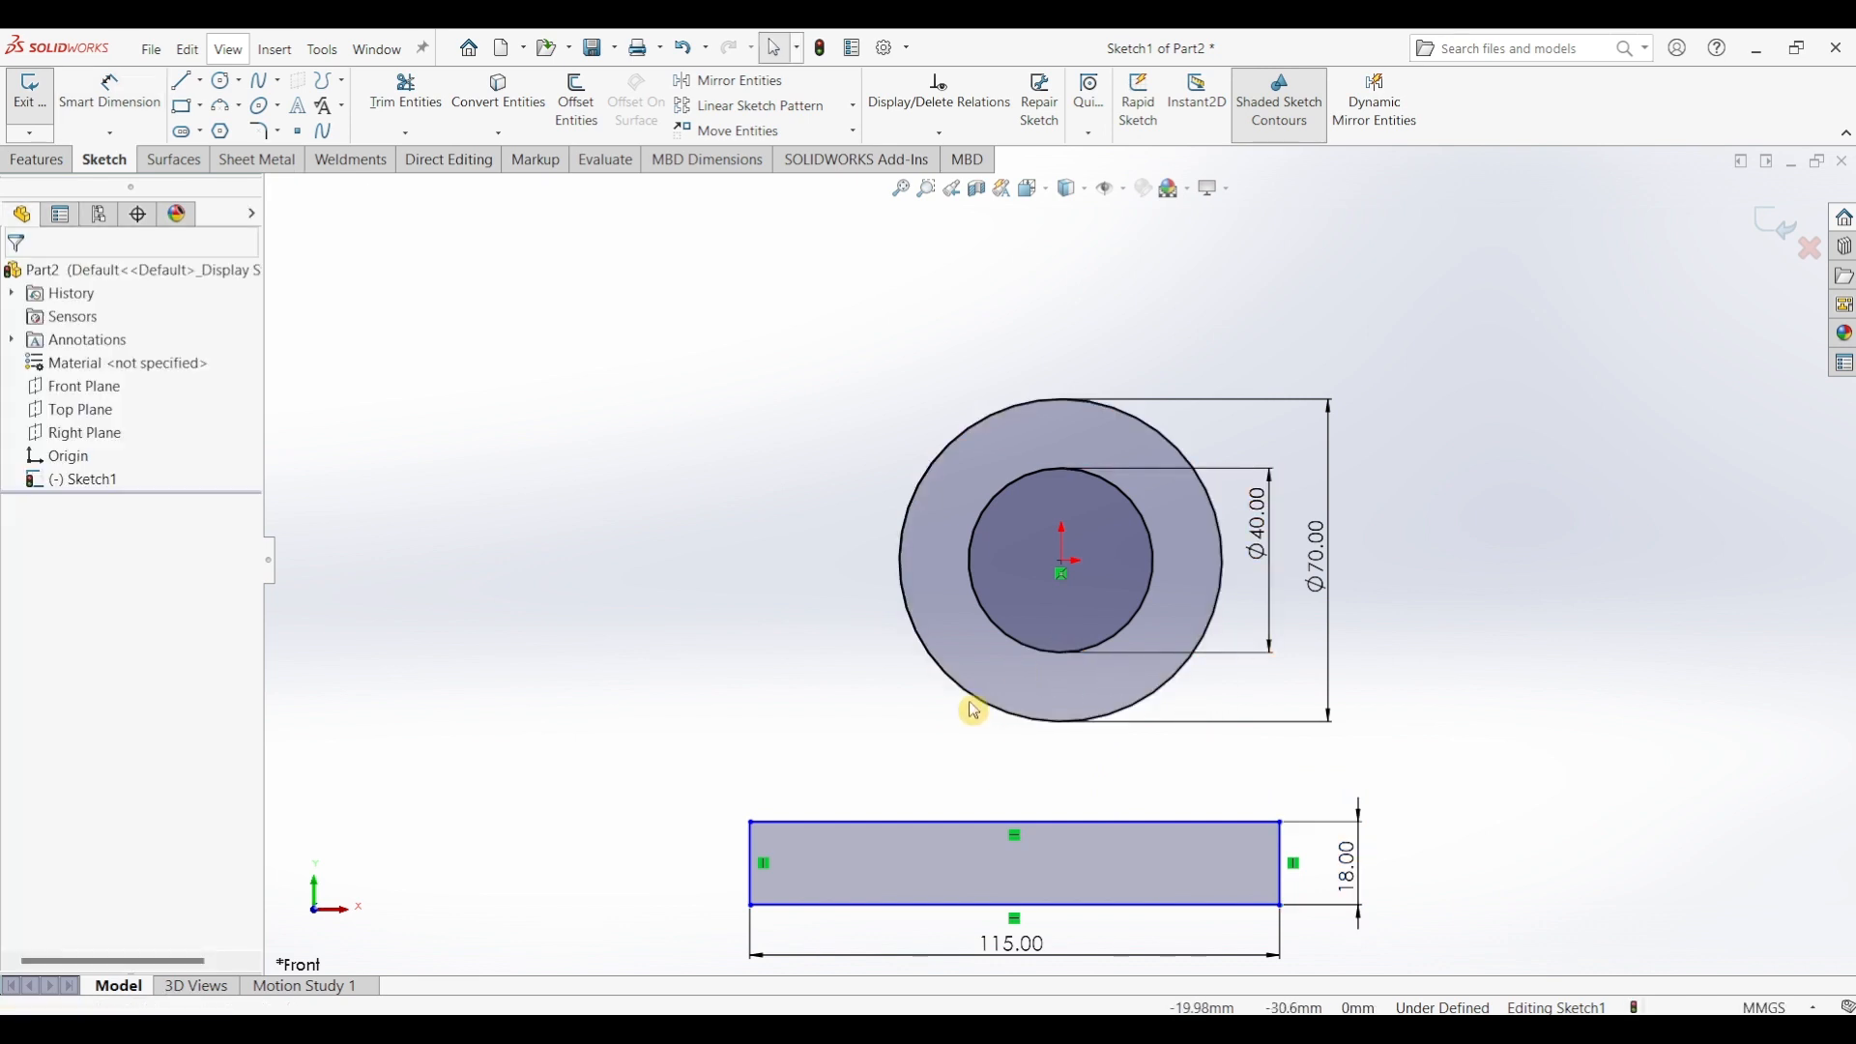
- Add a Vertical relation between the midpoint of the rectangle's upper edge and the origin
{"action": "left_click", "coordinate": [1017, 823]}
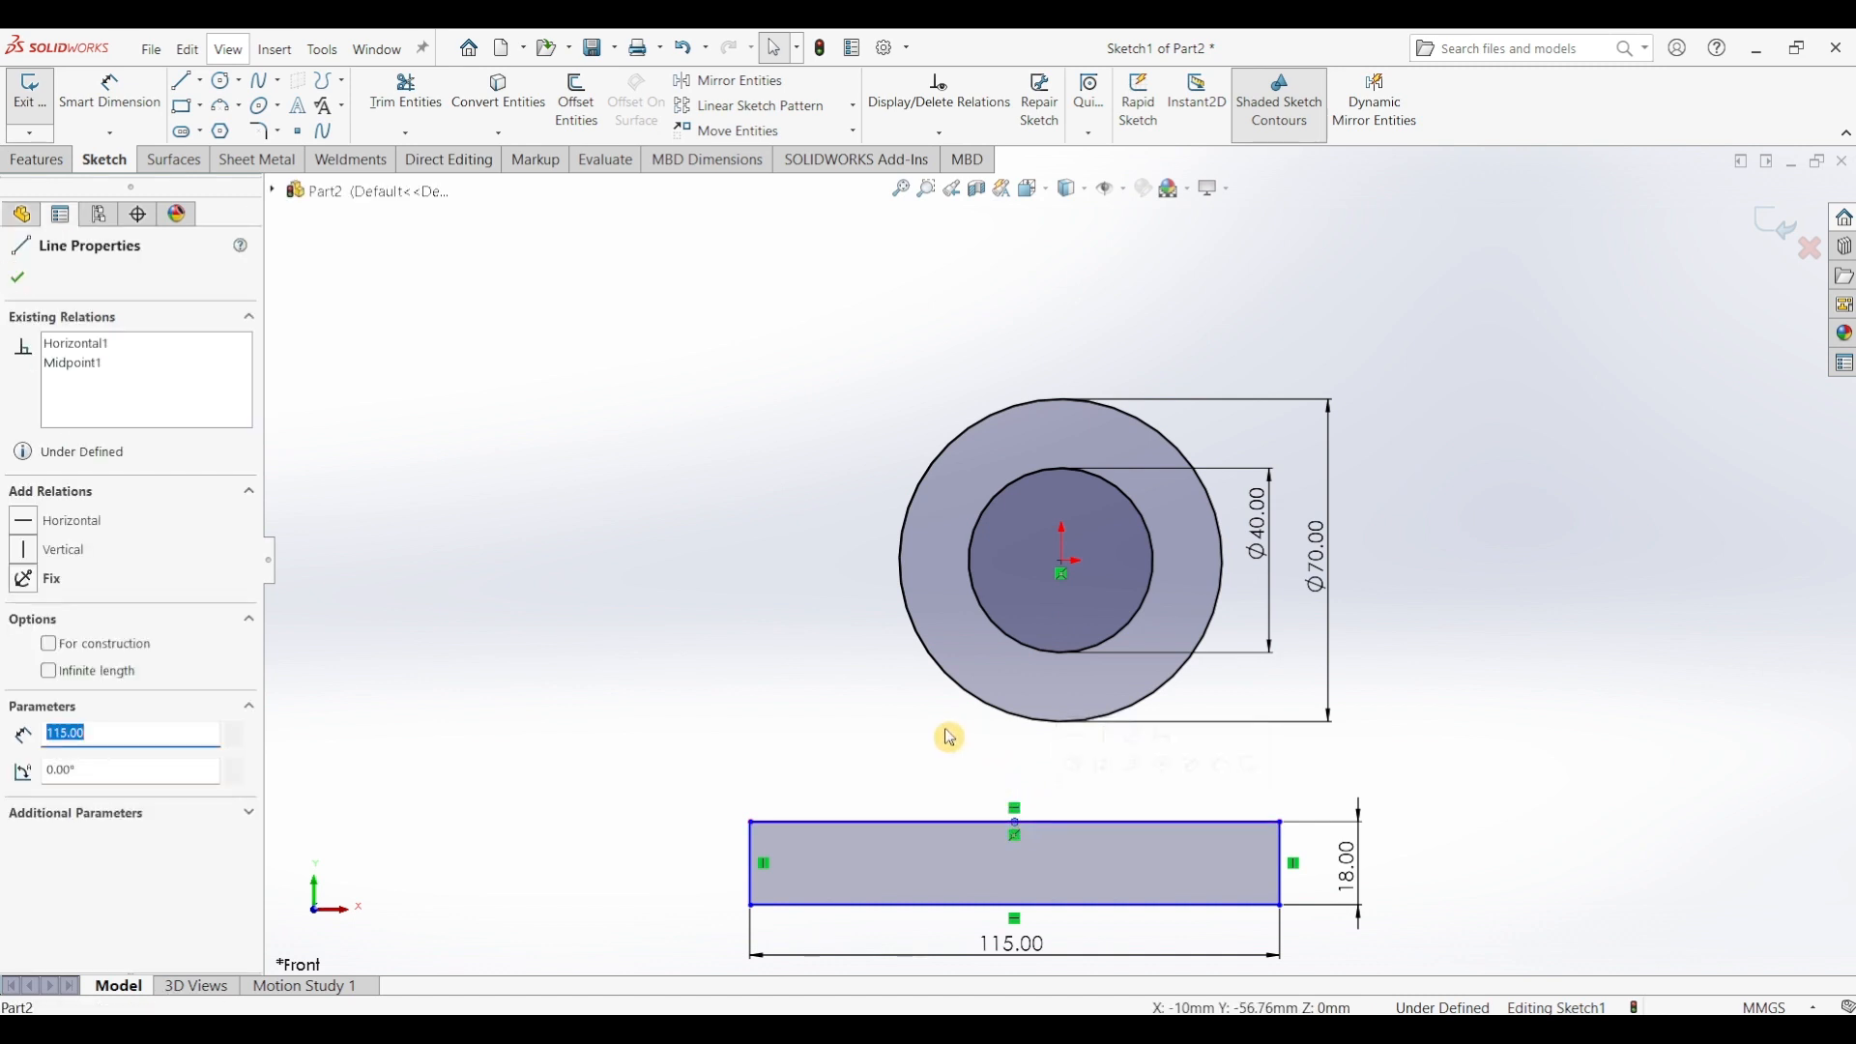
{"action": "left_click", "coordinate": [1063, 559], "text": "ctrl"}
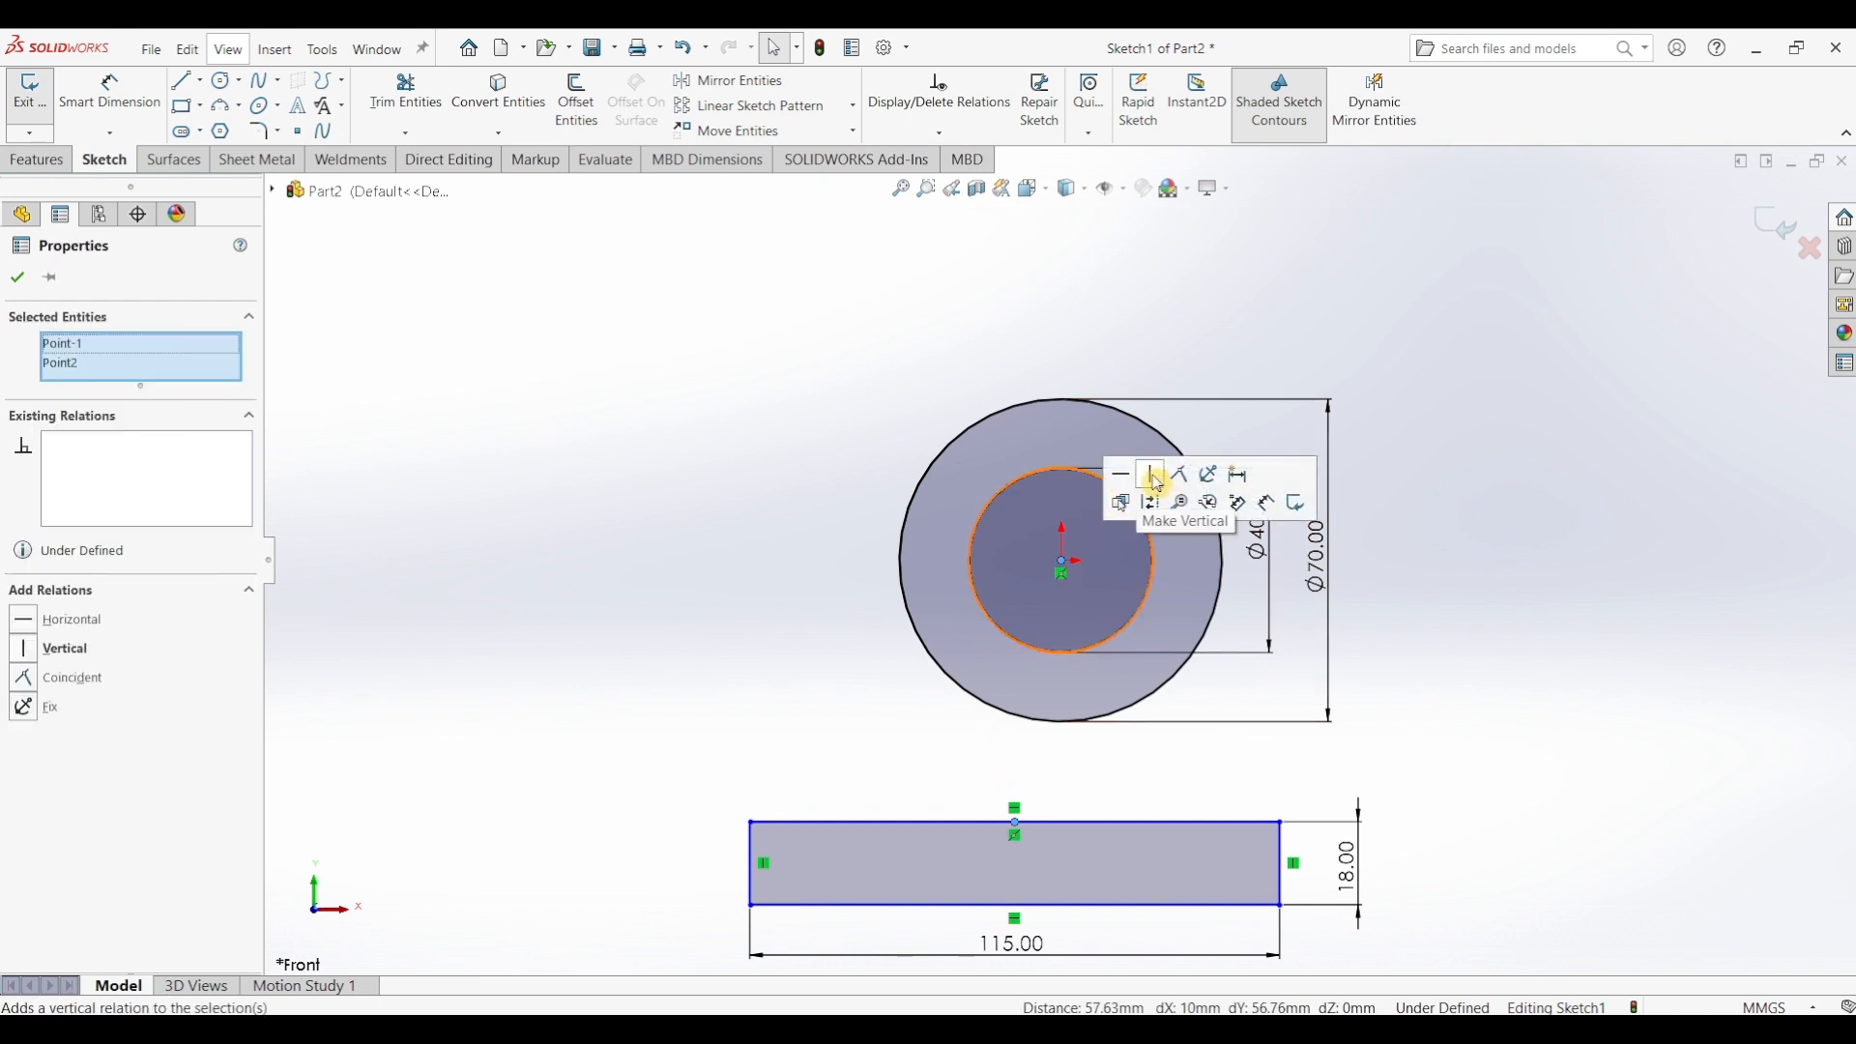
{"action": "left_click", "coordinate": [1155, 479]}
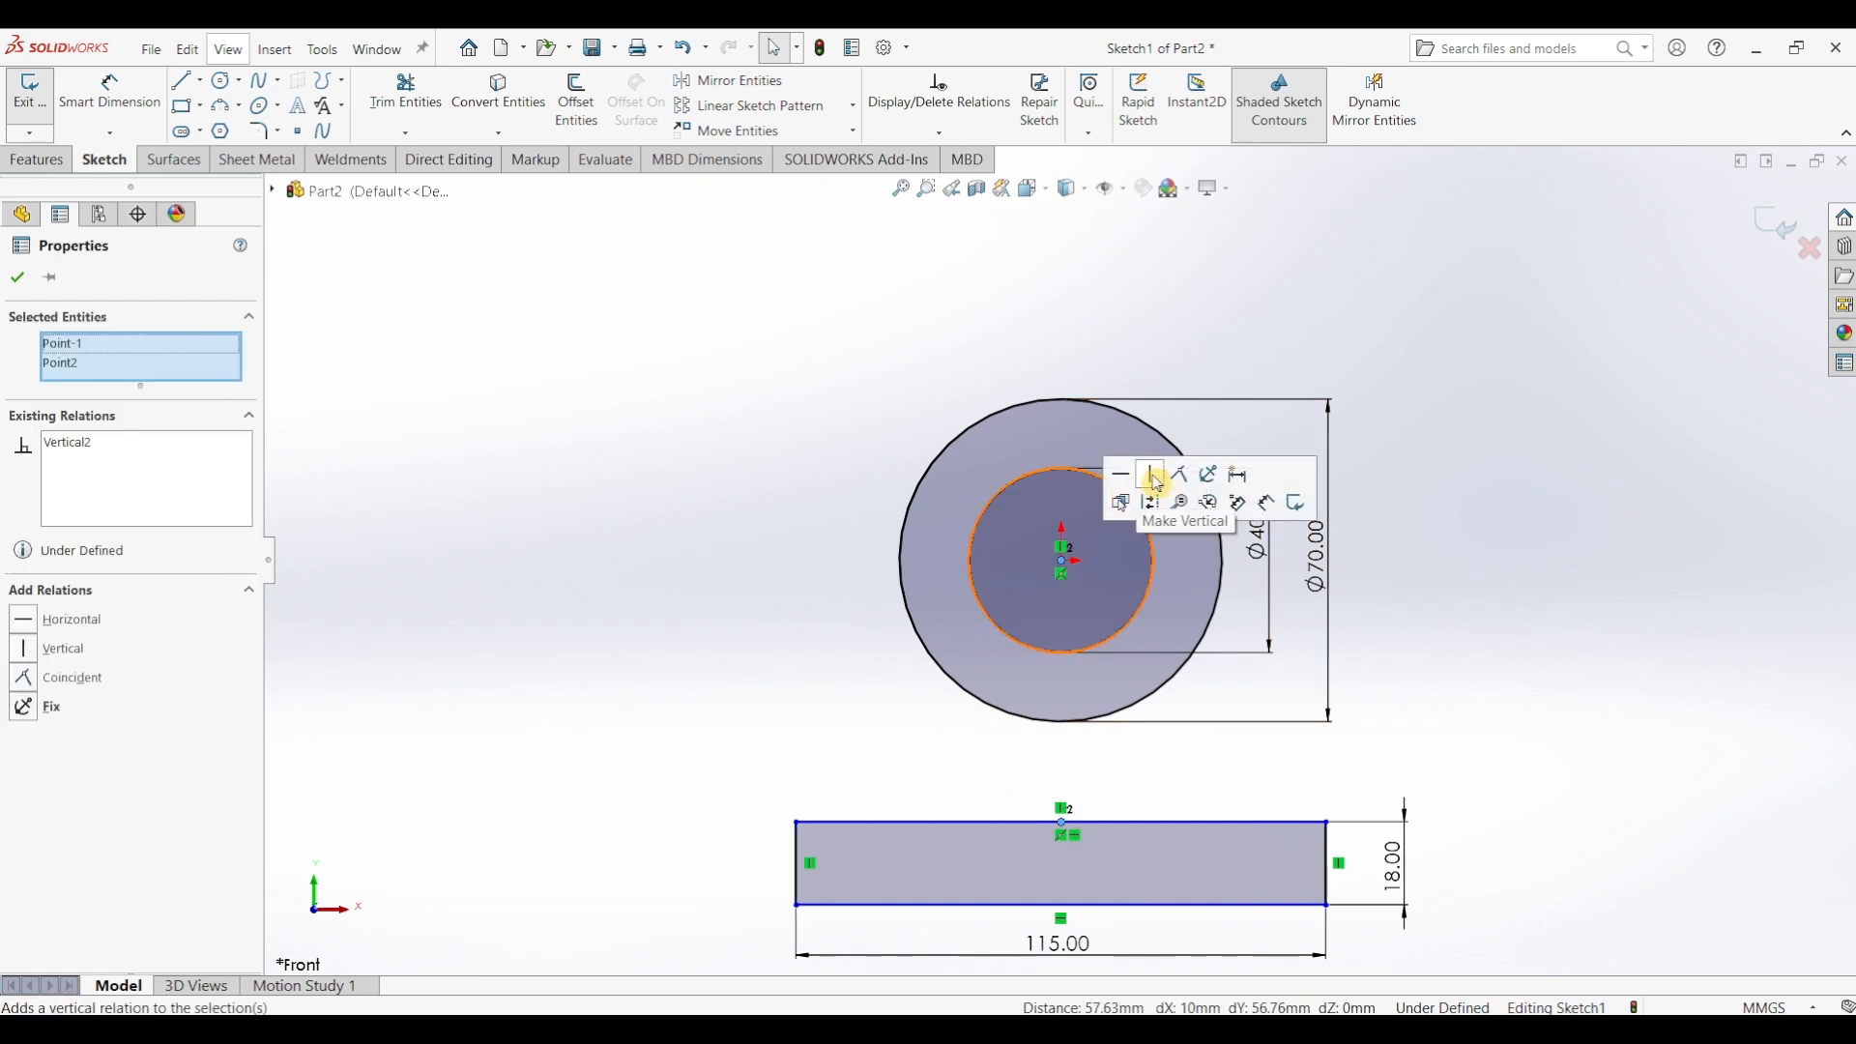
{"action": "left_click", "coordinate": [1191, 843]}
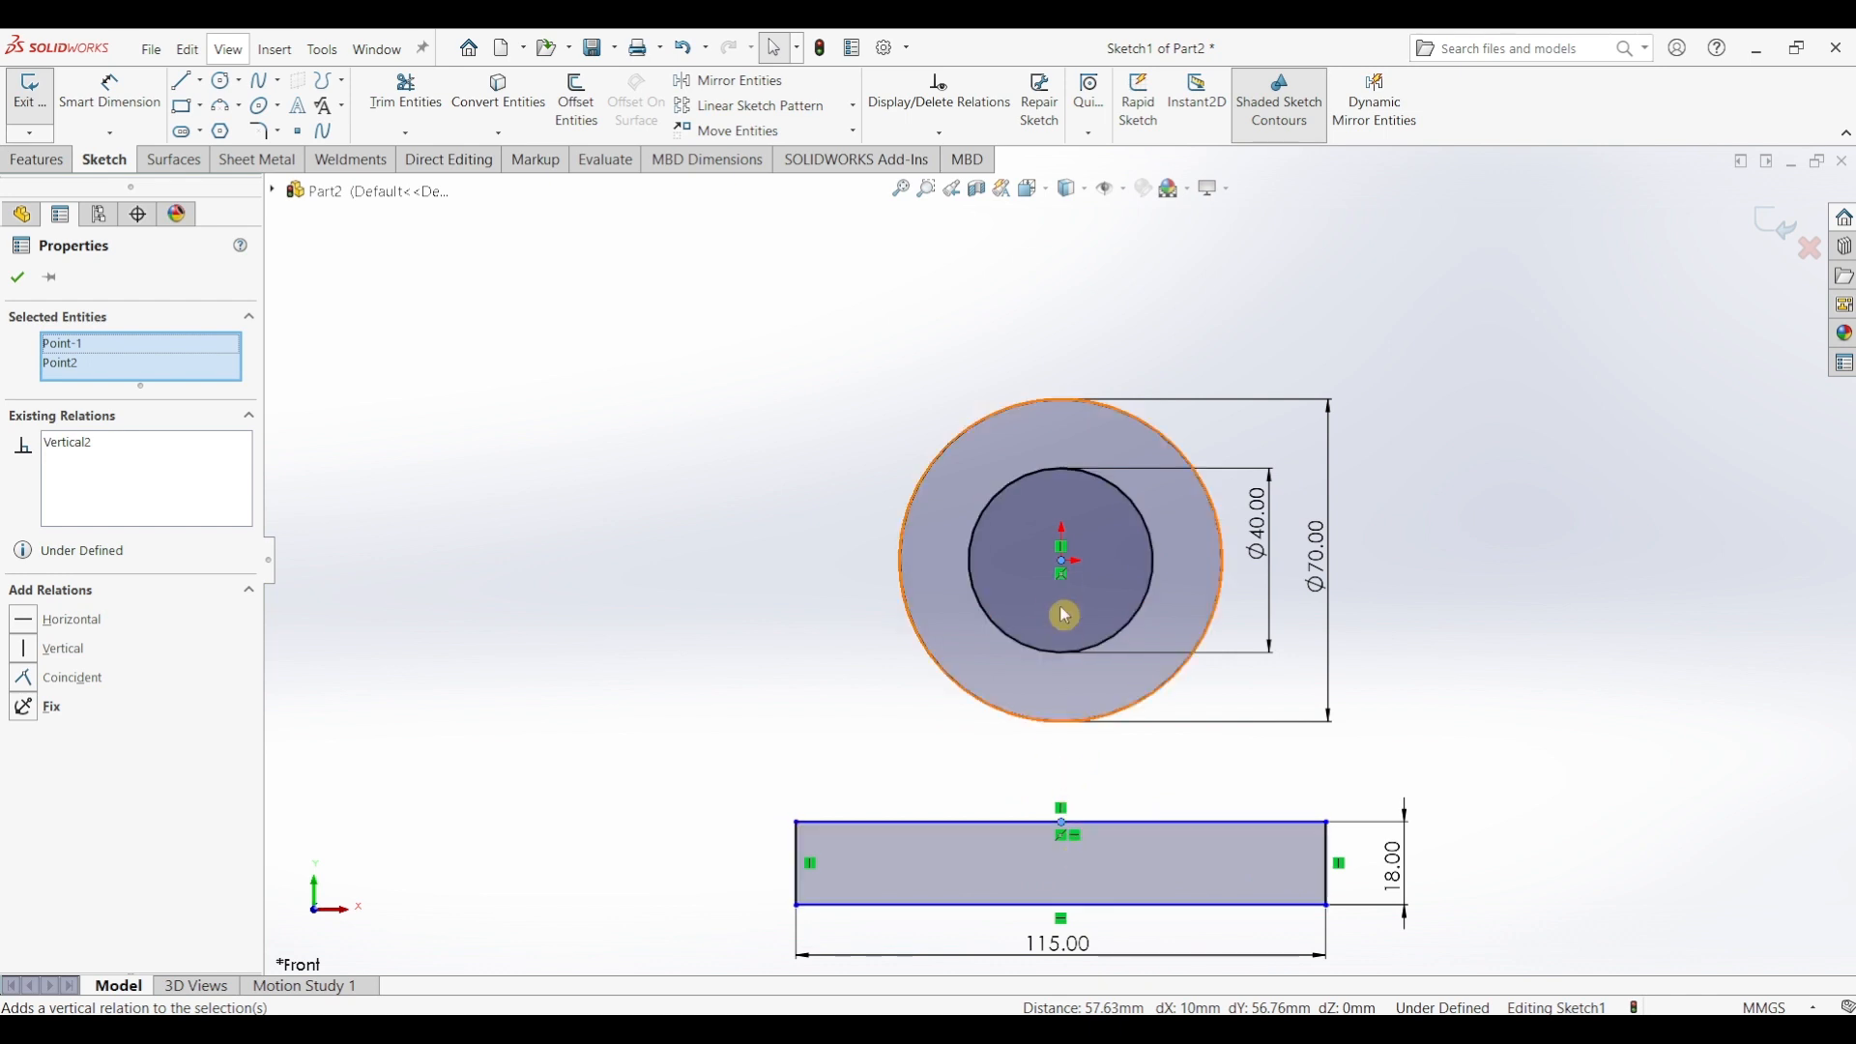
- Check the height in the PDF drawing and dimension the origin to the rectangle's lower edge at 60 mm
{"action": "left_click", "coordinate": [685, 1028]}
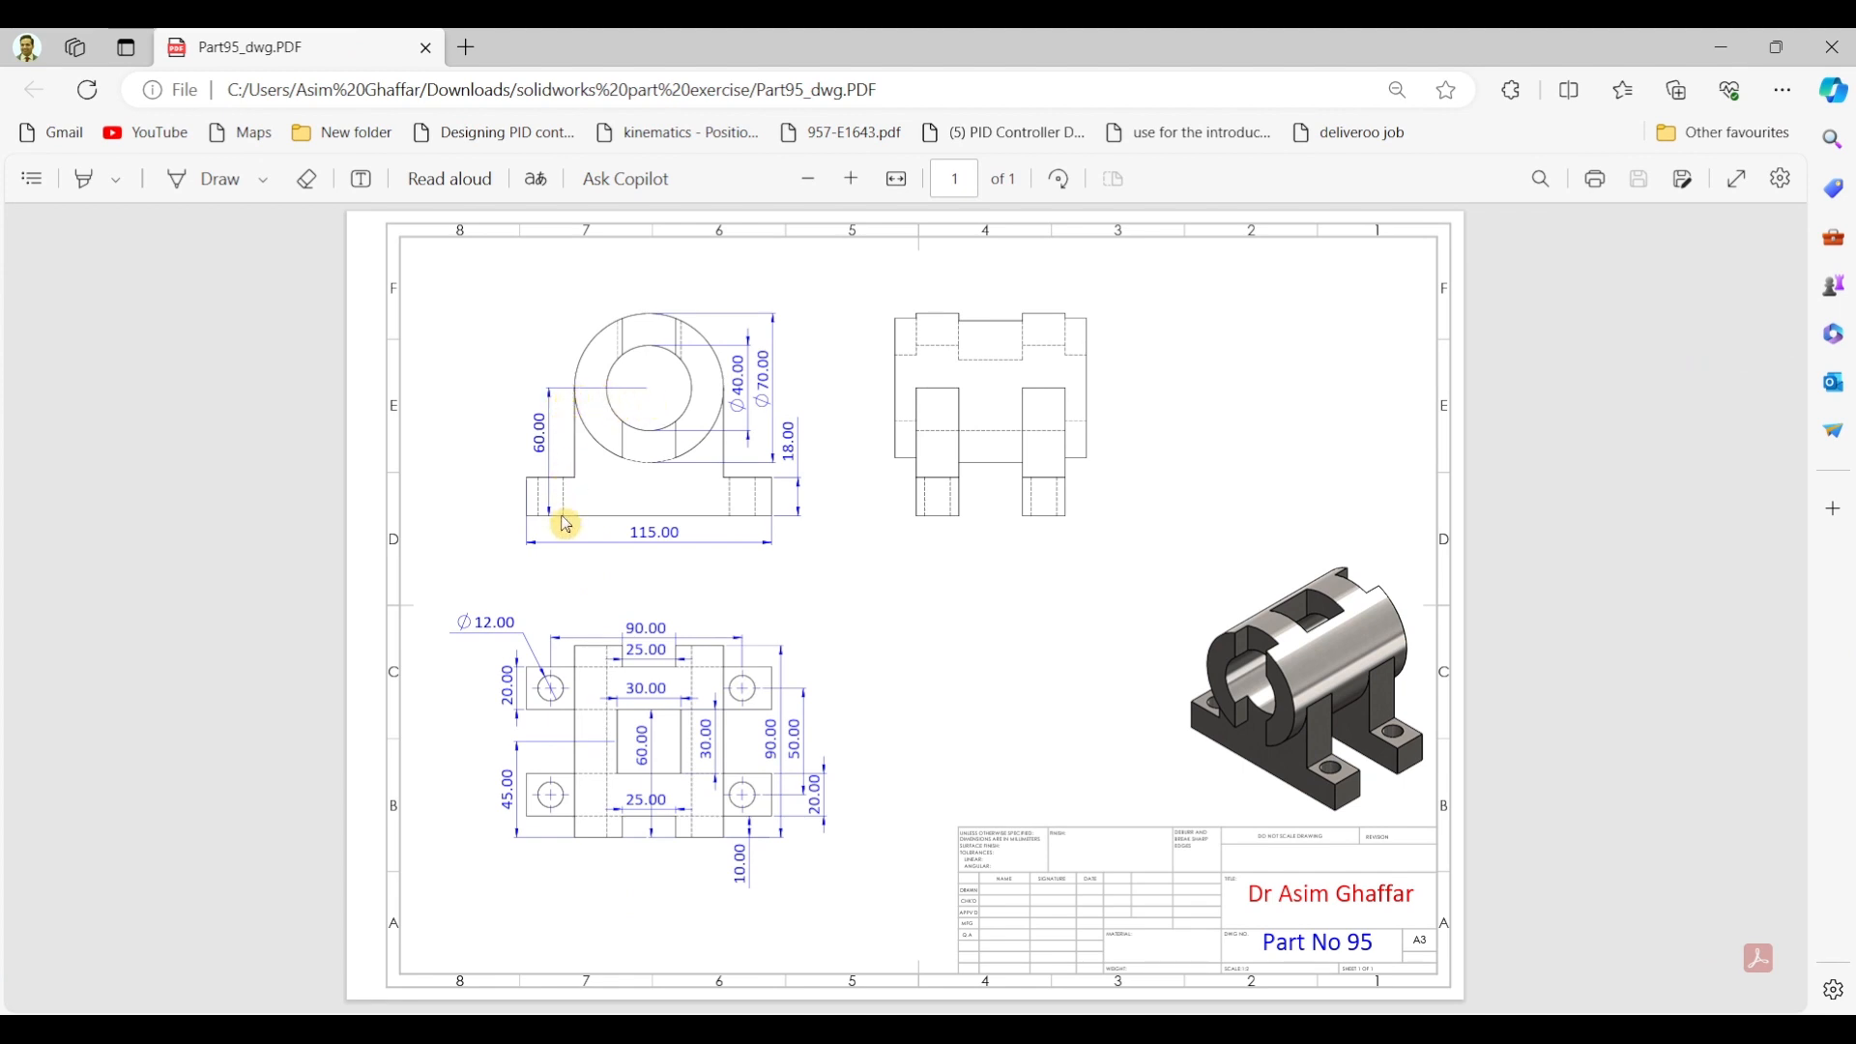
{"action": "left_click", "coordinate": [1722, 47]}
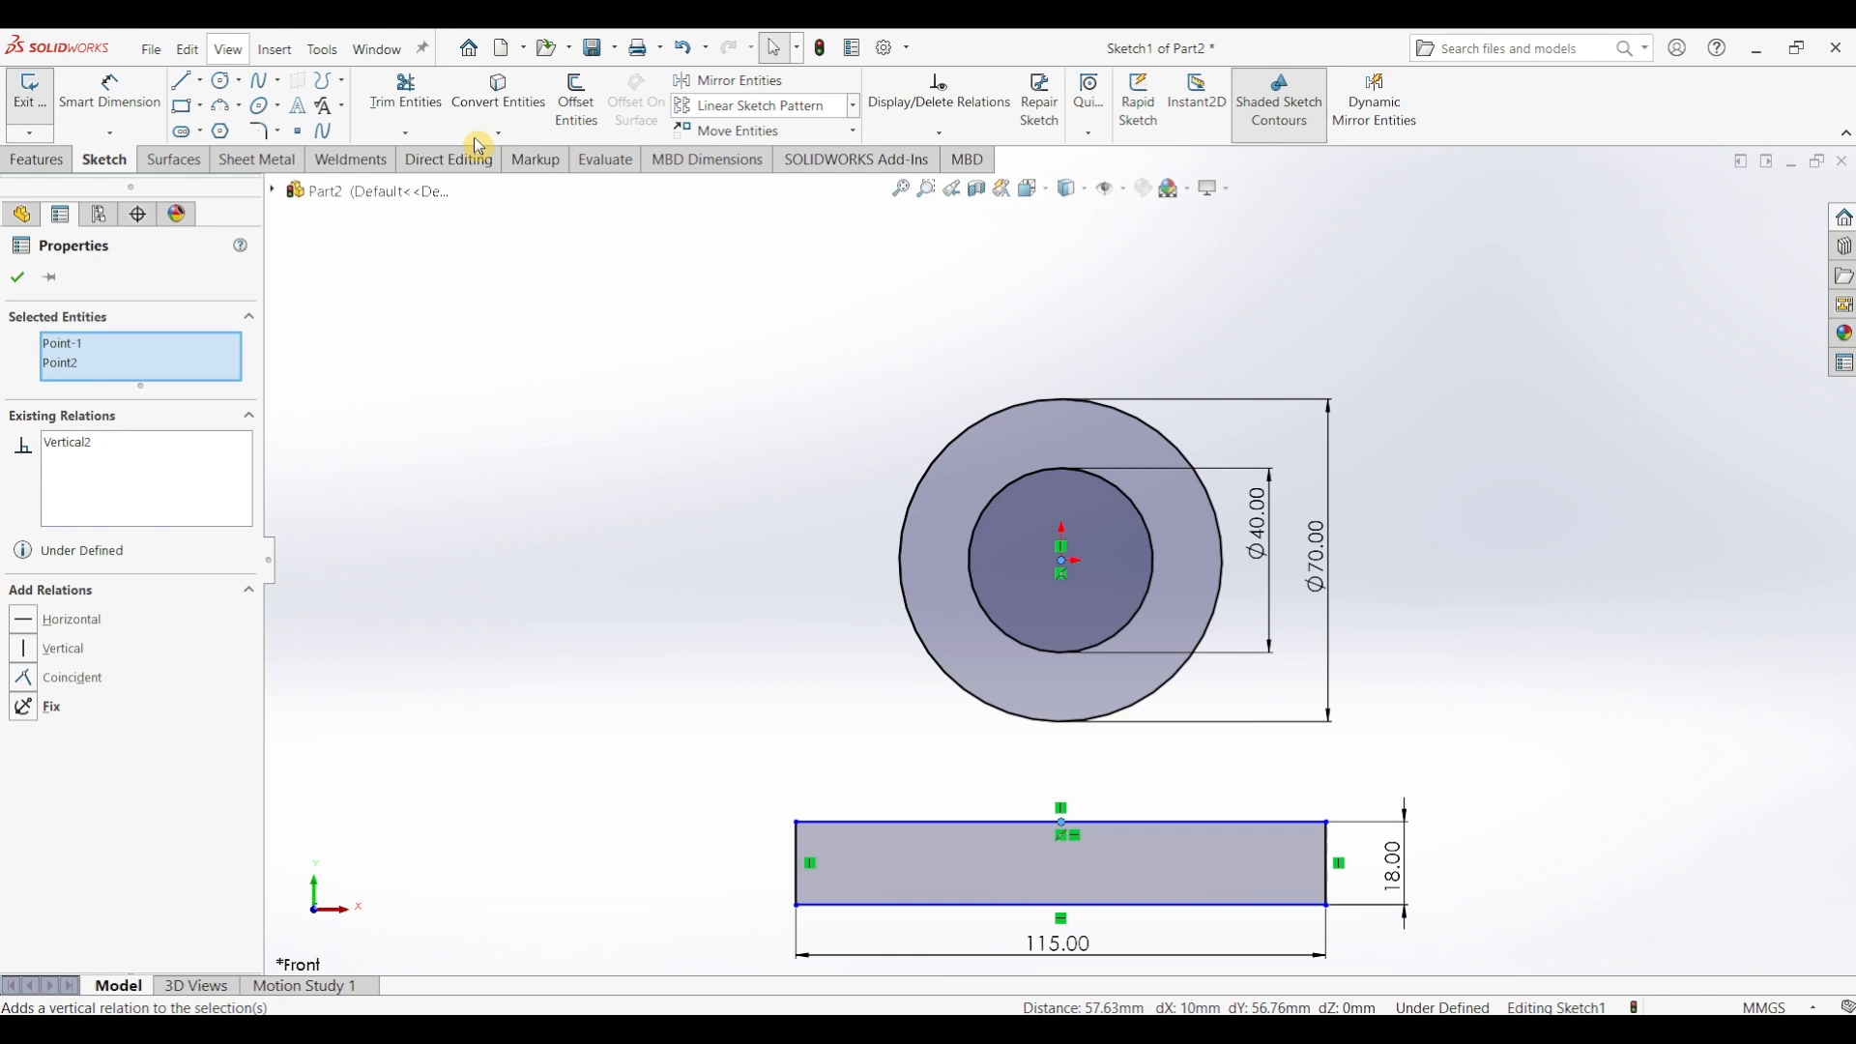
{"action": "left_click", "coordinate": [113, 118]}
{"action": "left_click", "coordinate": [1062, 561]}
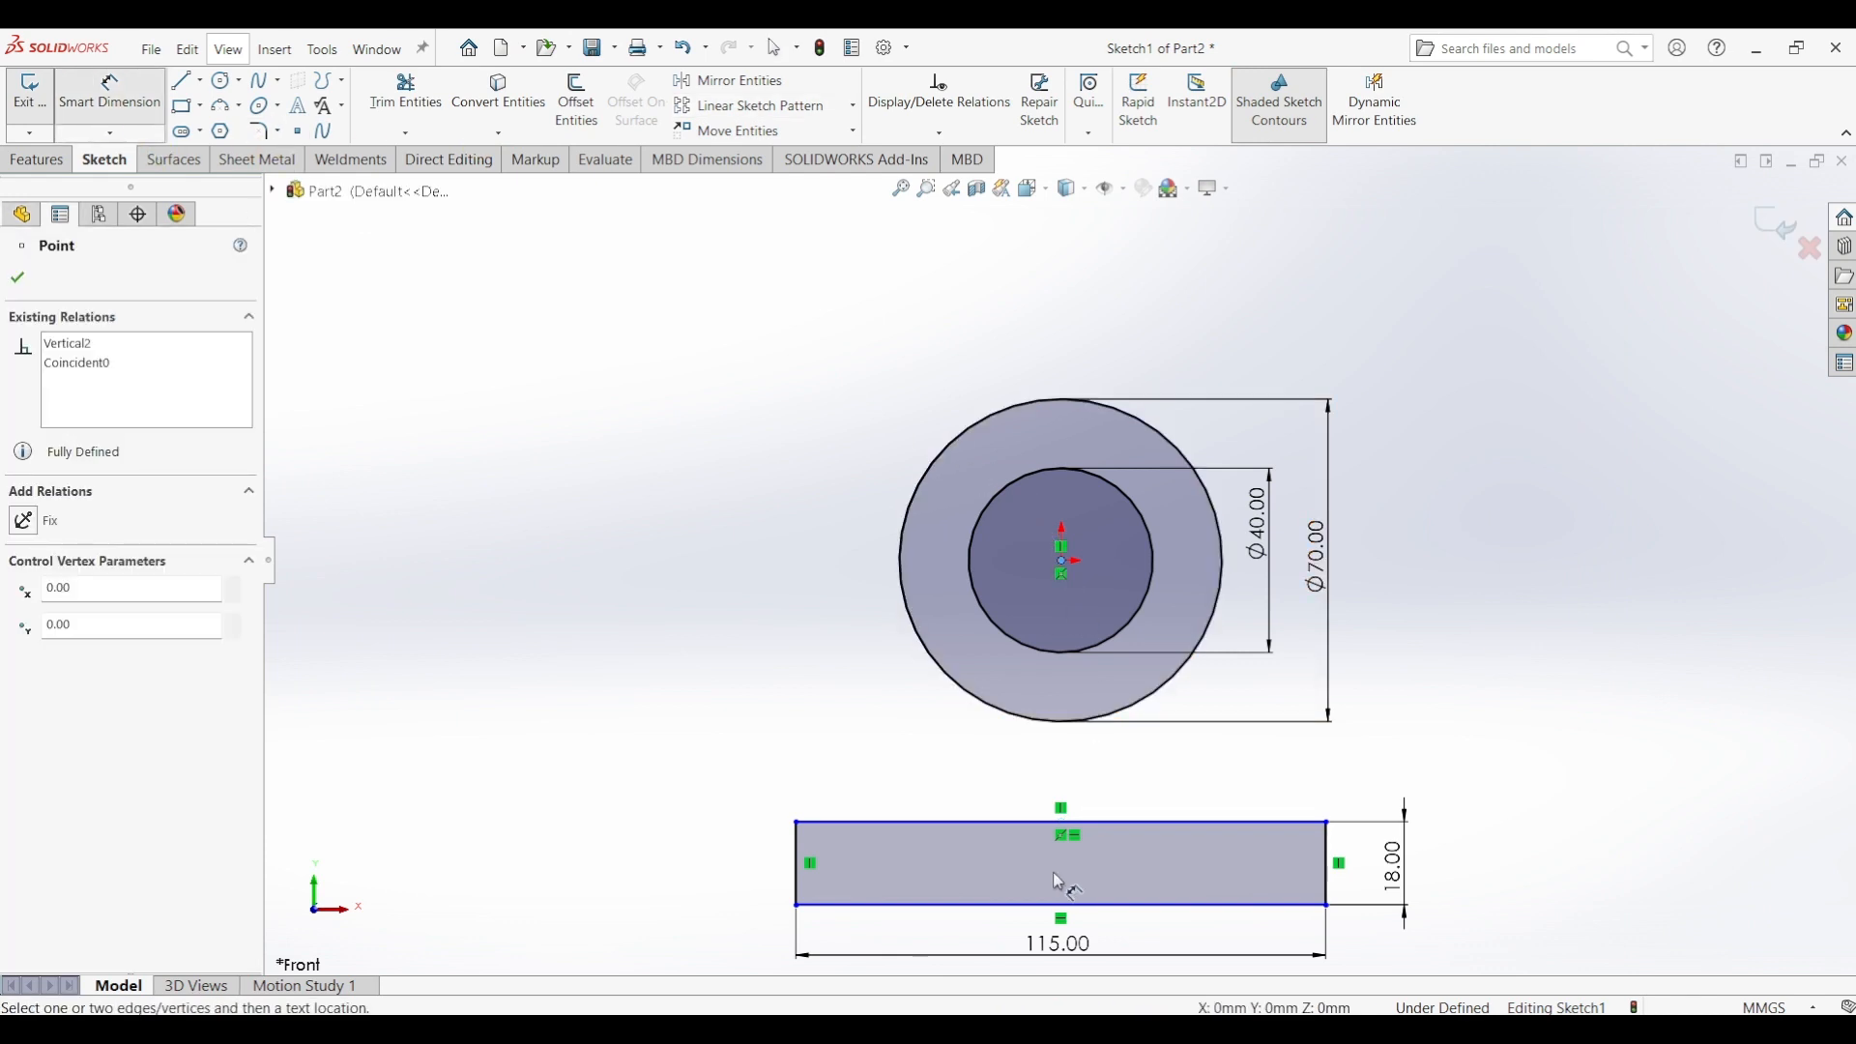
{"action": "left_click", "coordinate": [1060, 905]}
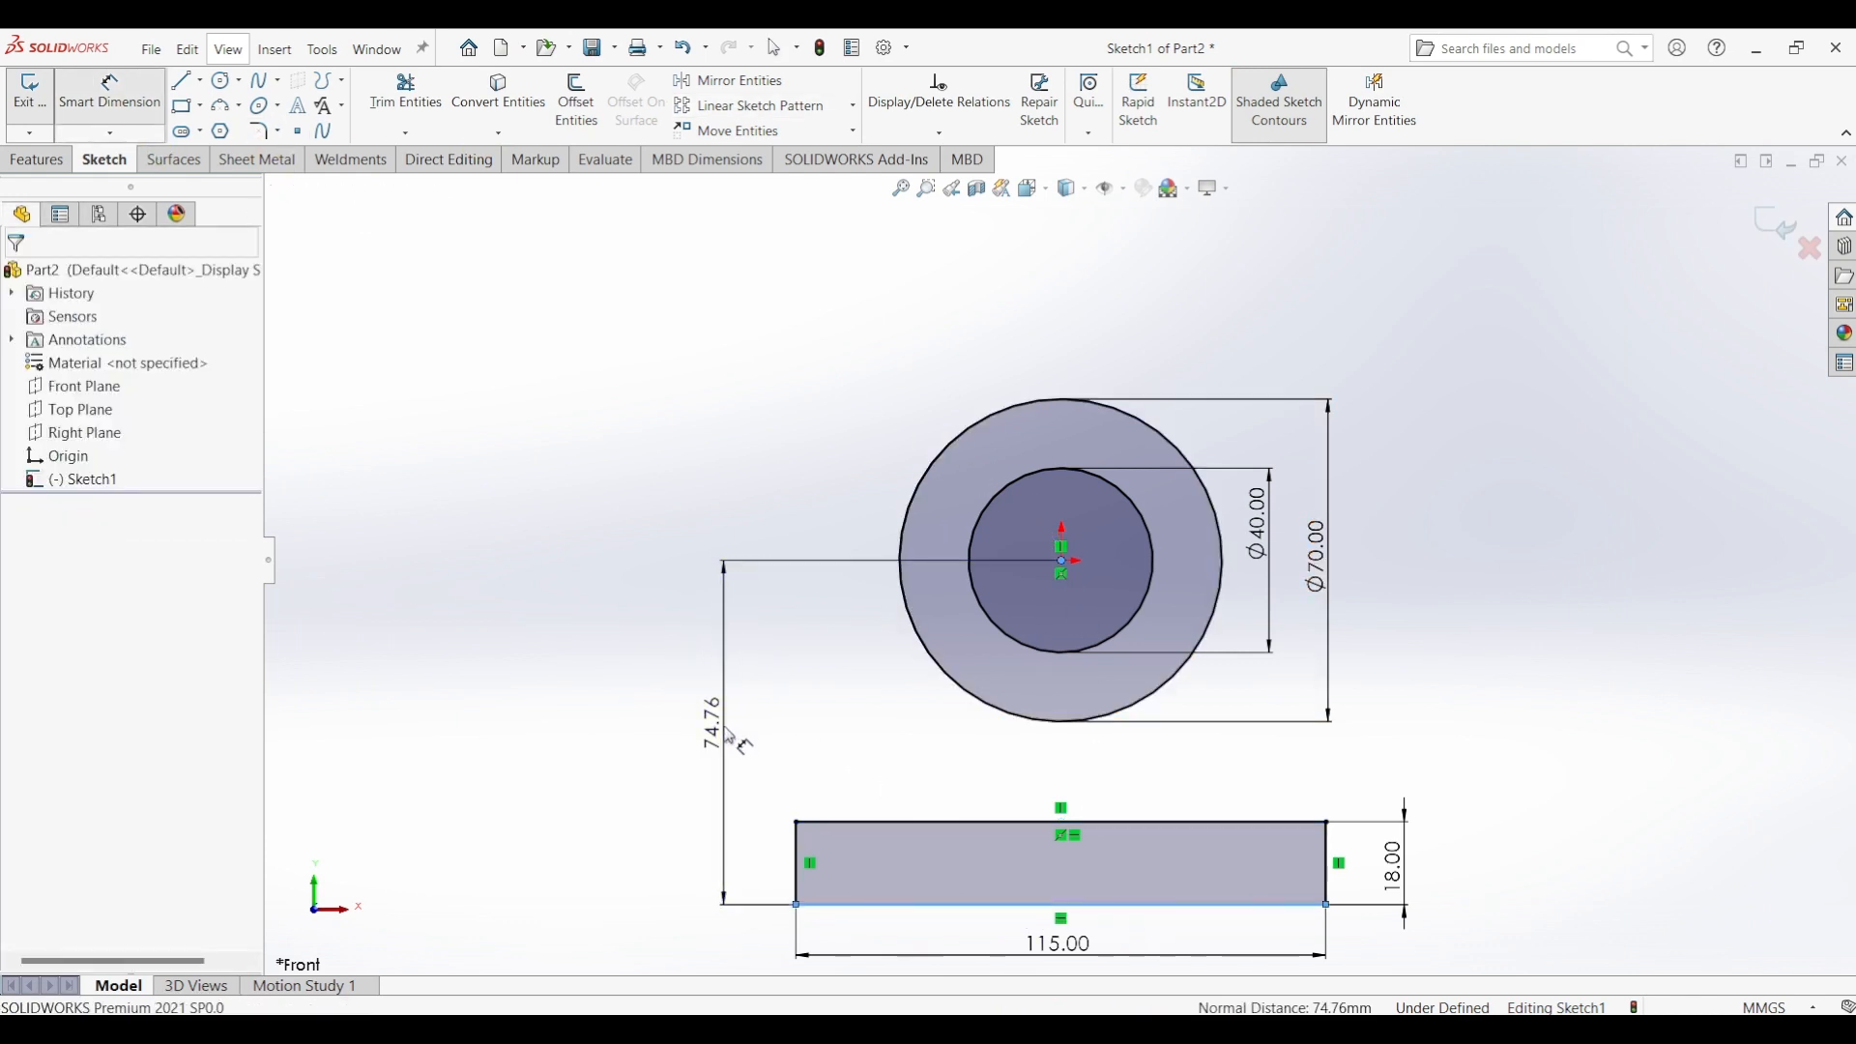
{"action": "left_click", "coordinate": [731, 740]}
{"action": "type", "text": "60"}
{"action": "key", "text": "Return"}
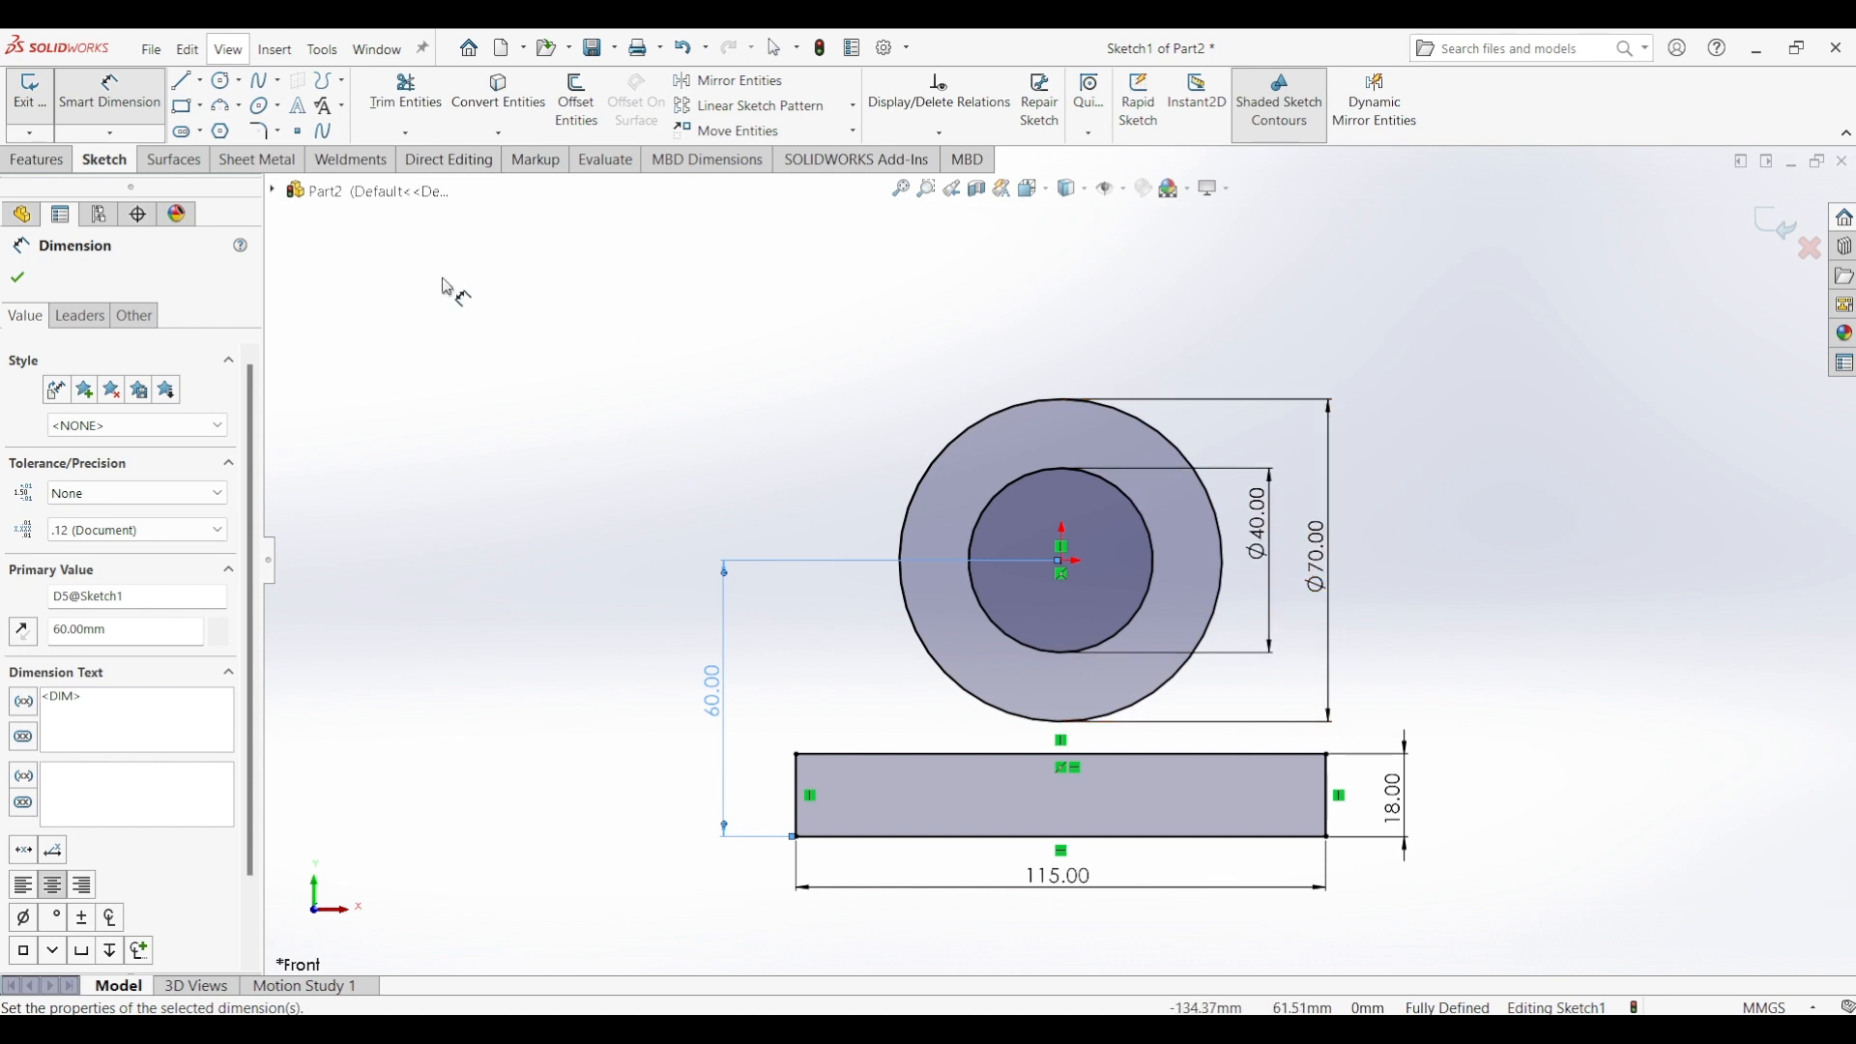
{"action": "left_click", "coordinate": [398, 468]}
- Sketch two vertical lines from the outer circle's left and right quadrant points down to the rectangle's upper edge
{"action": "left_click", "coordinate": [219, 104]}
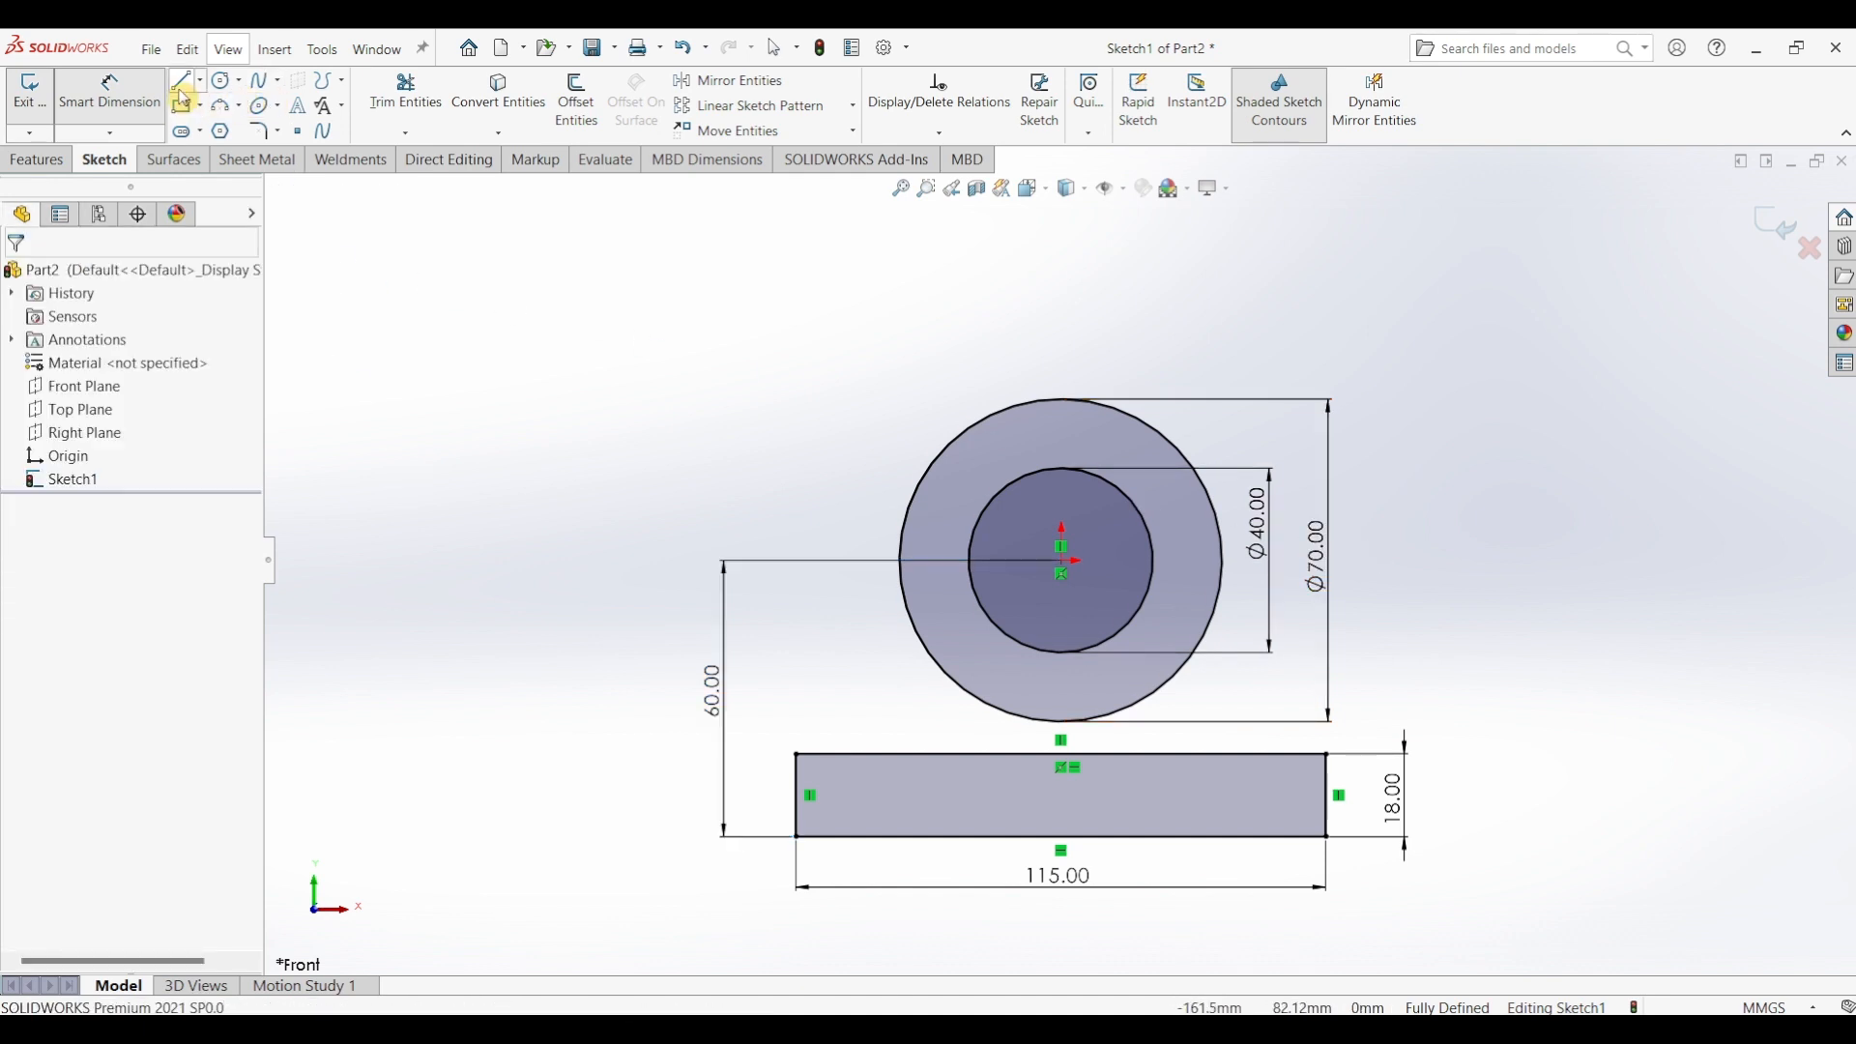
{"action": "left_click", "coordinate": [181, 80]}
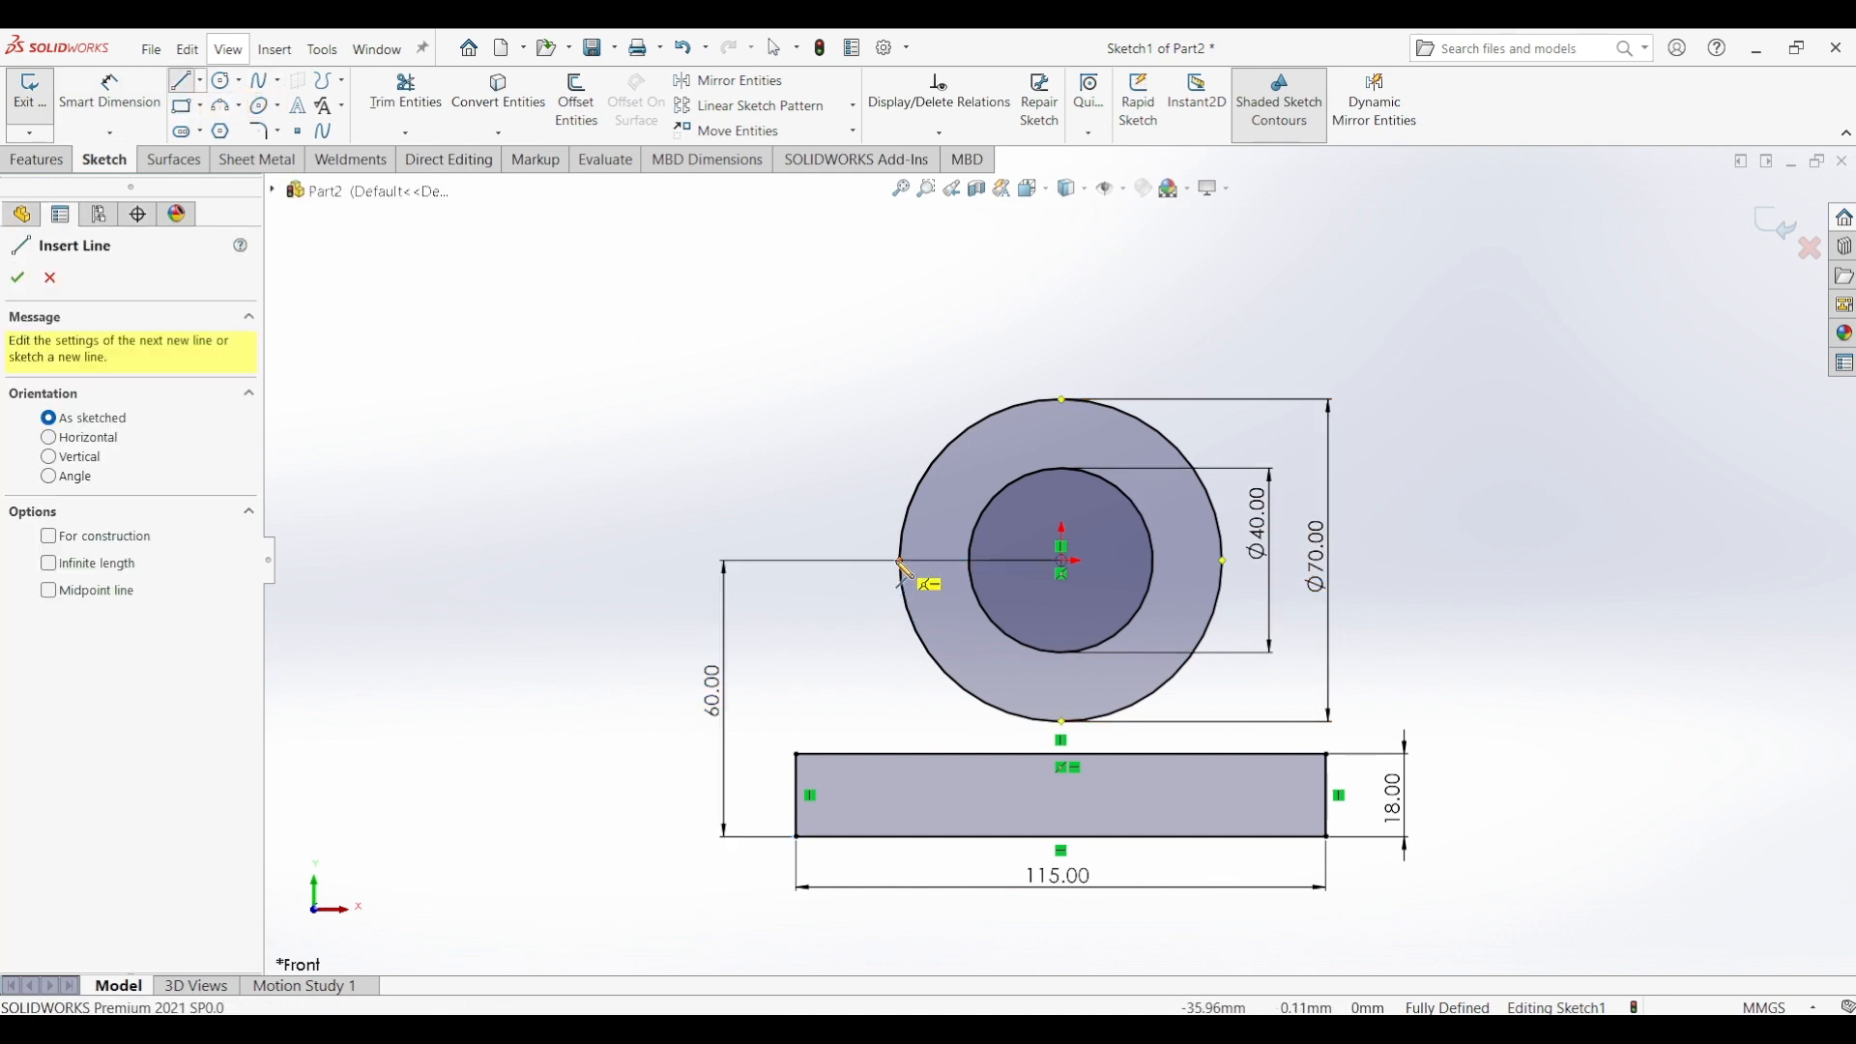
{"action": "left_click", "coordinate": [900, 565]}
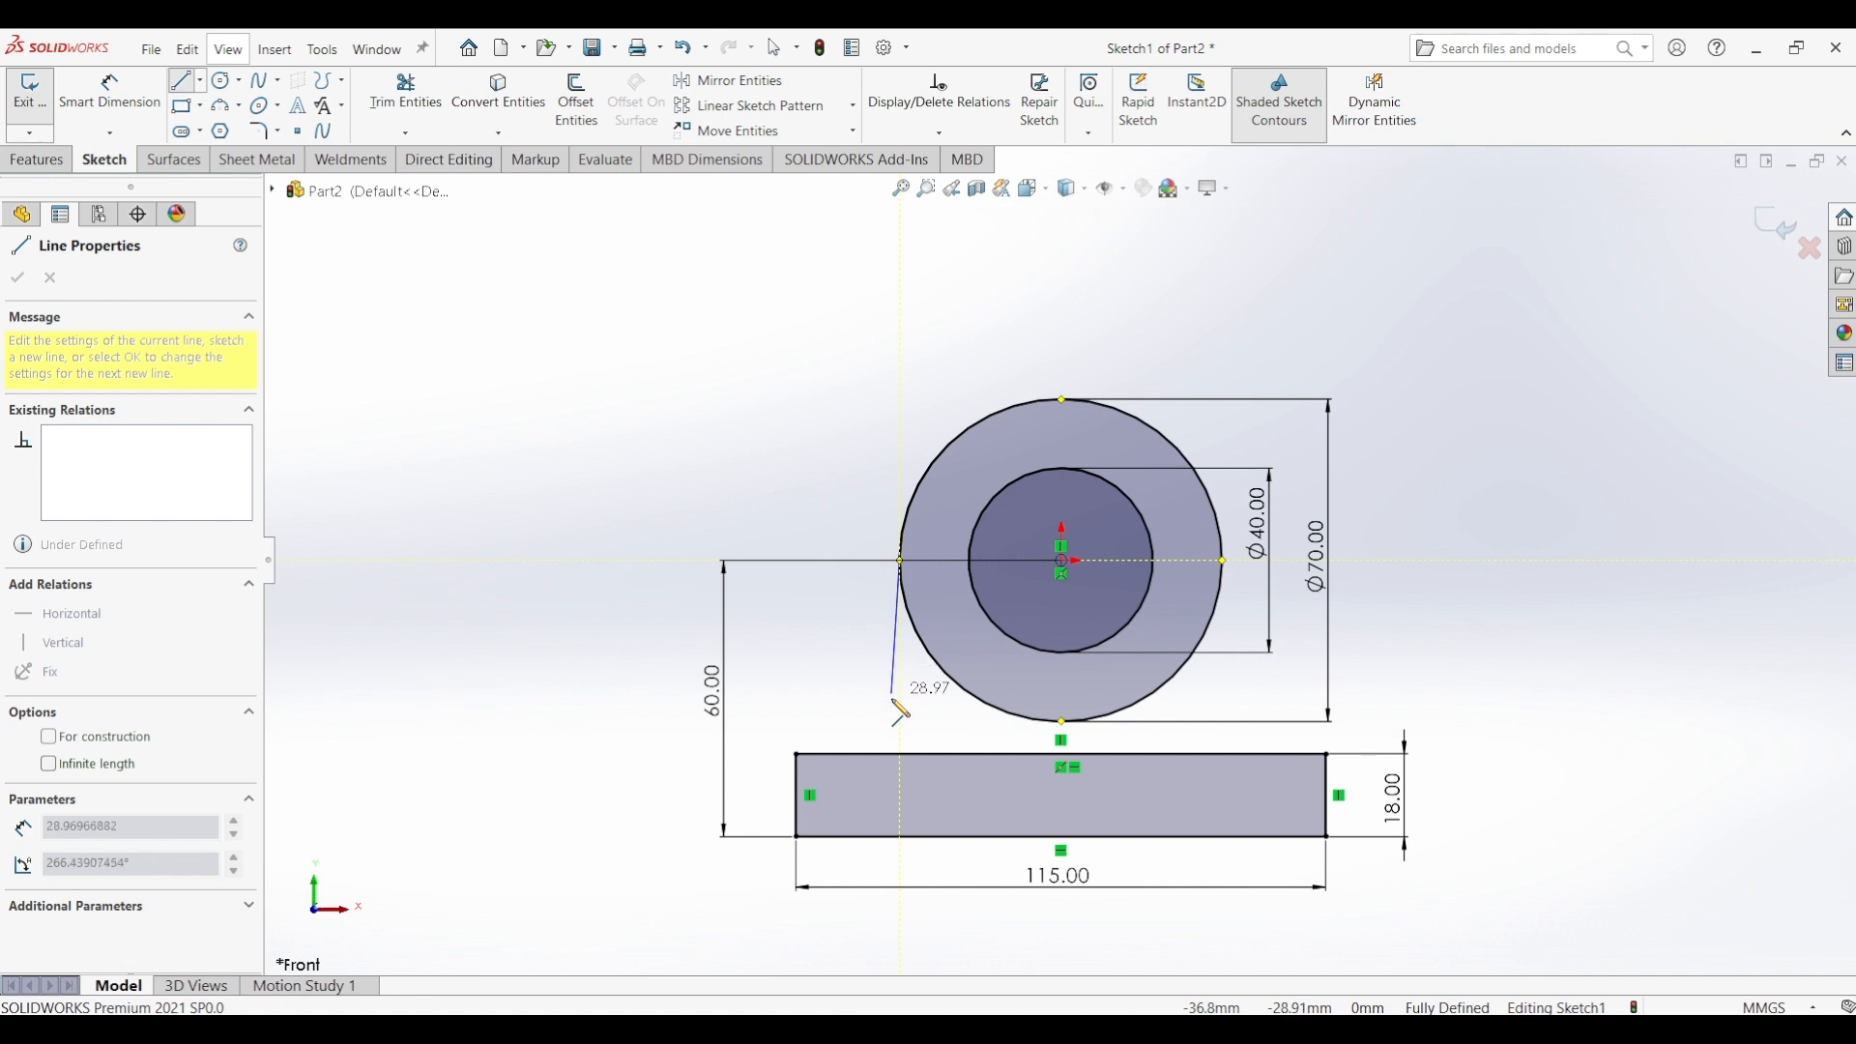
{"action": "left_click", "coordinate": [900, 754]}
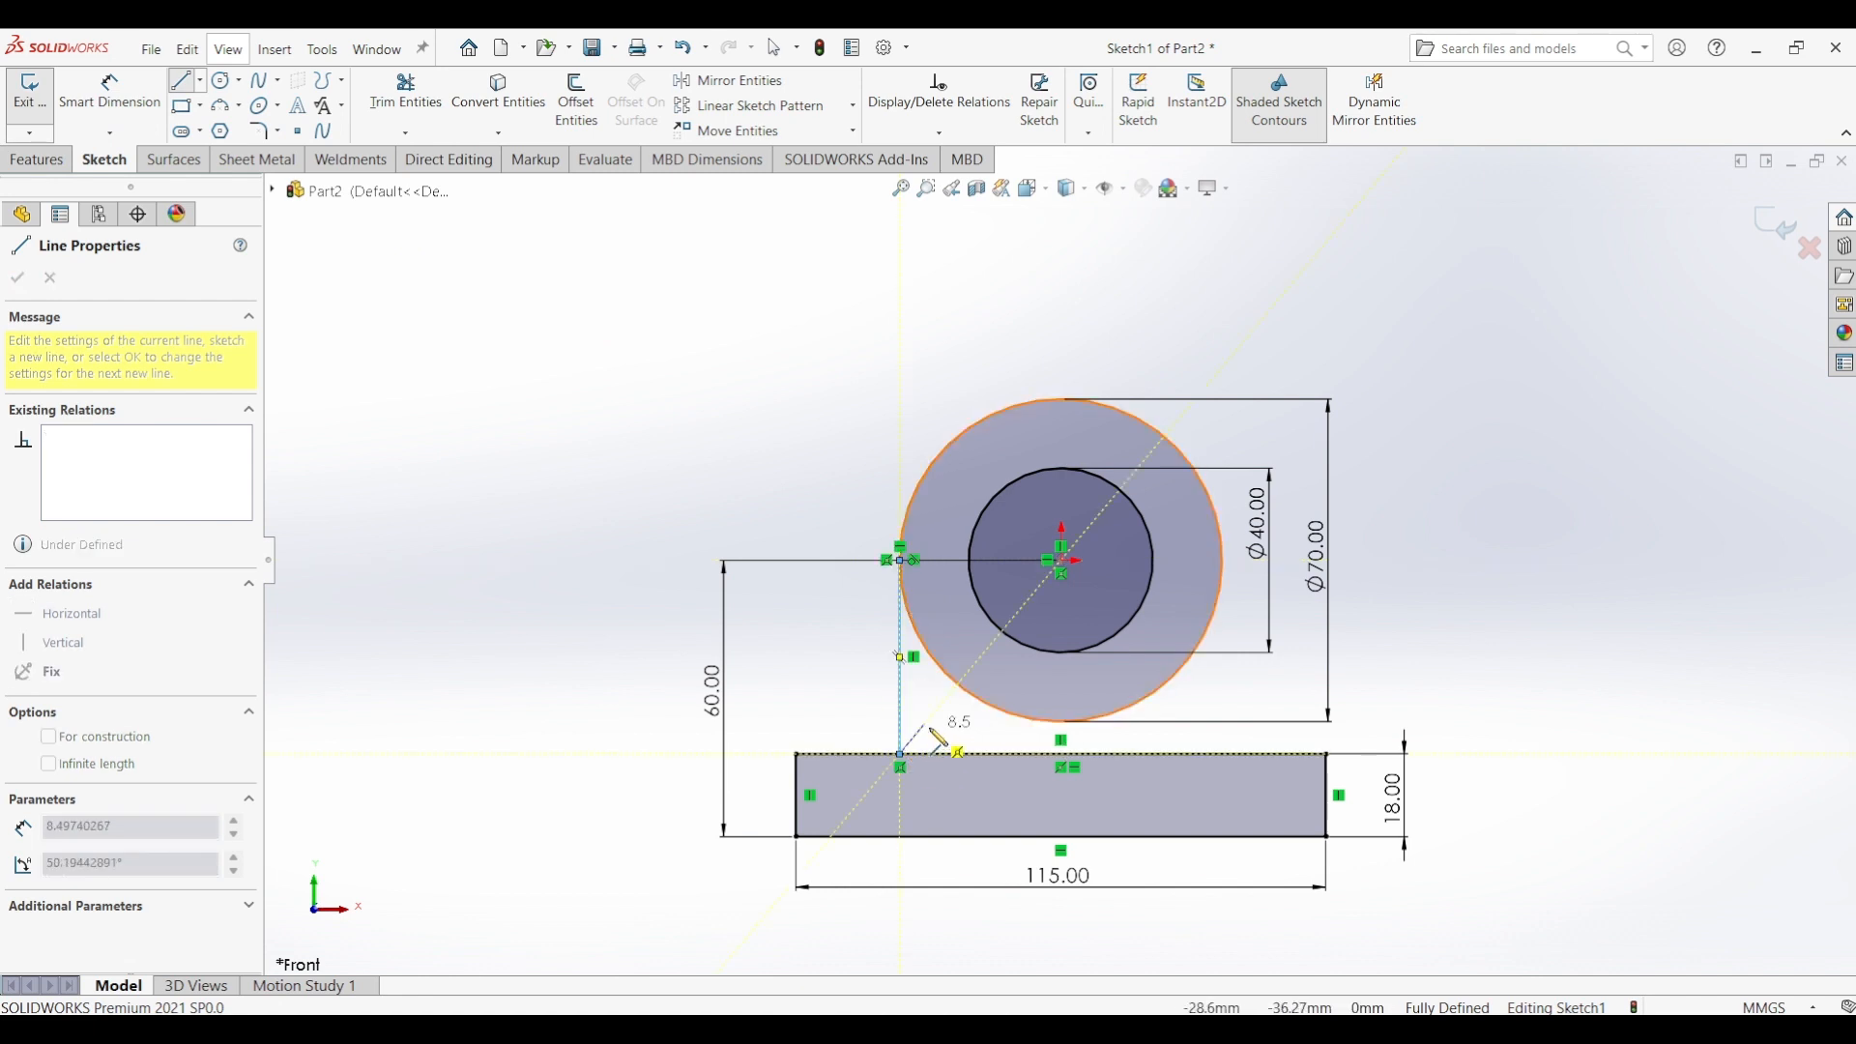
{"action": "key", "text": "Escape"}
{"action": "key", "text": "l"}
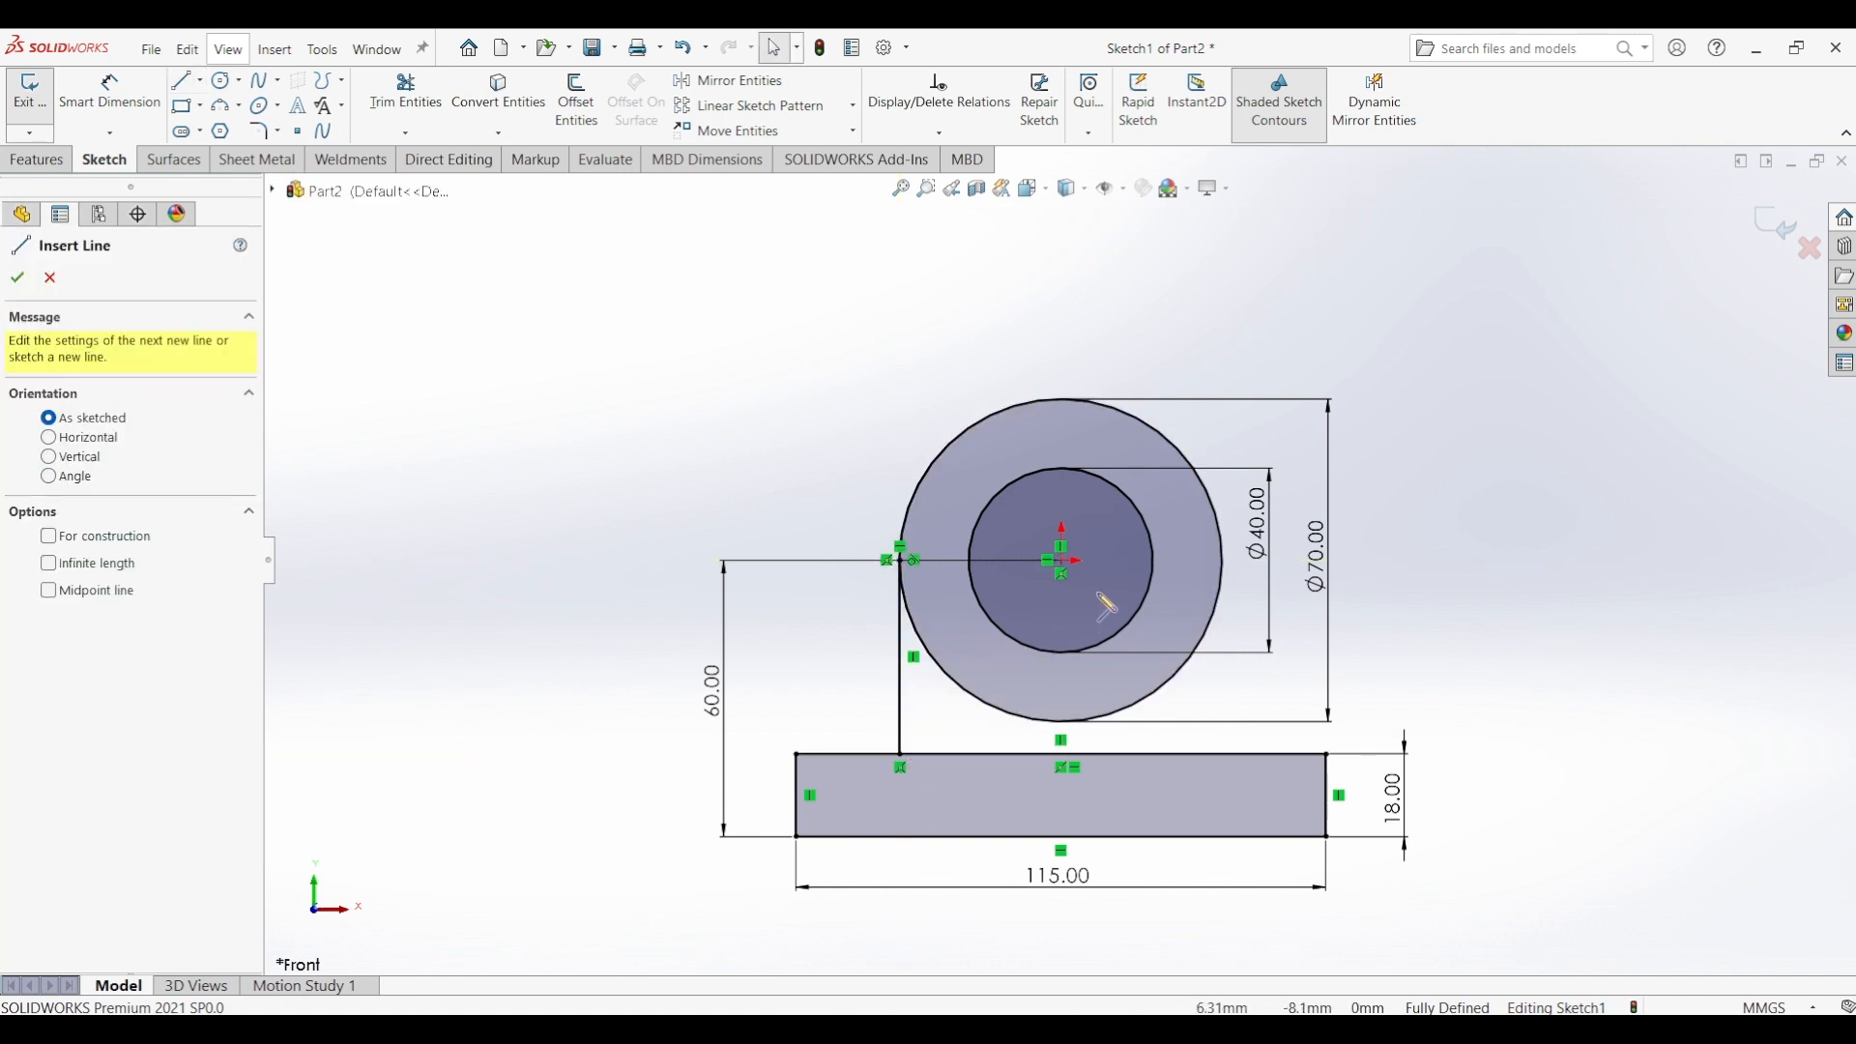
{"action": "left_click", "coordinate": [1223, 562]}
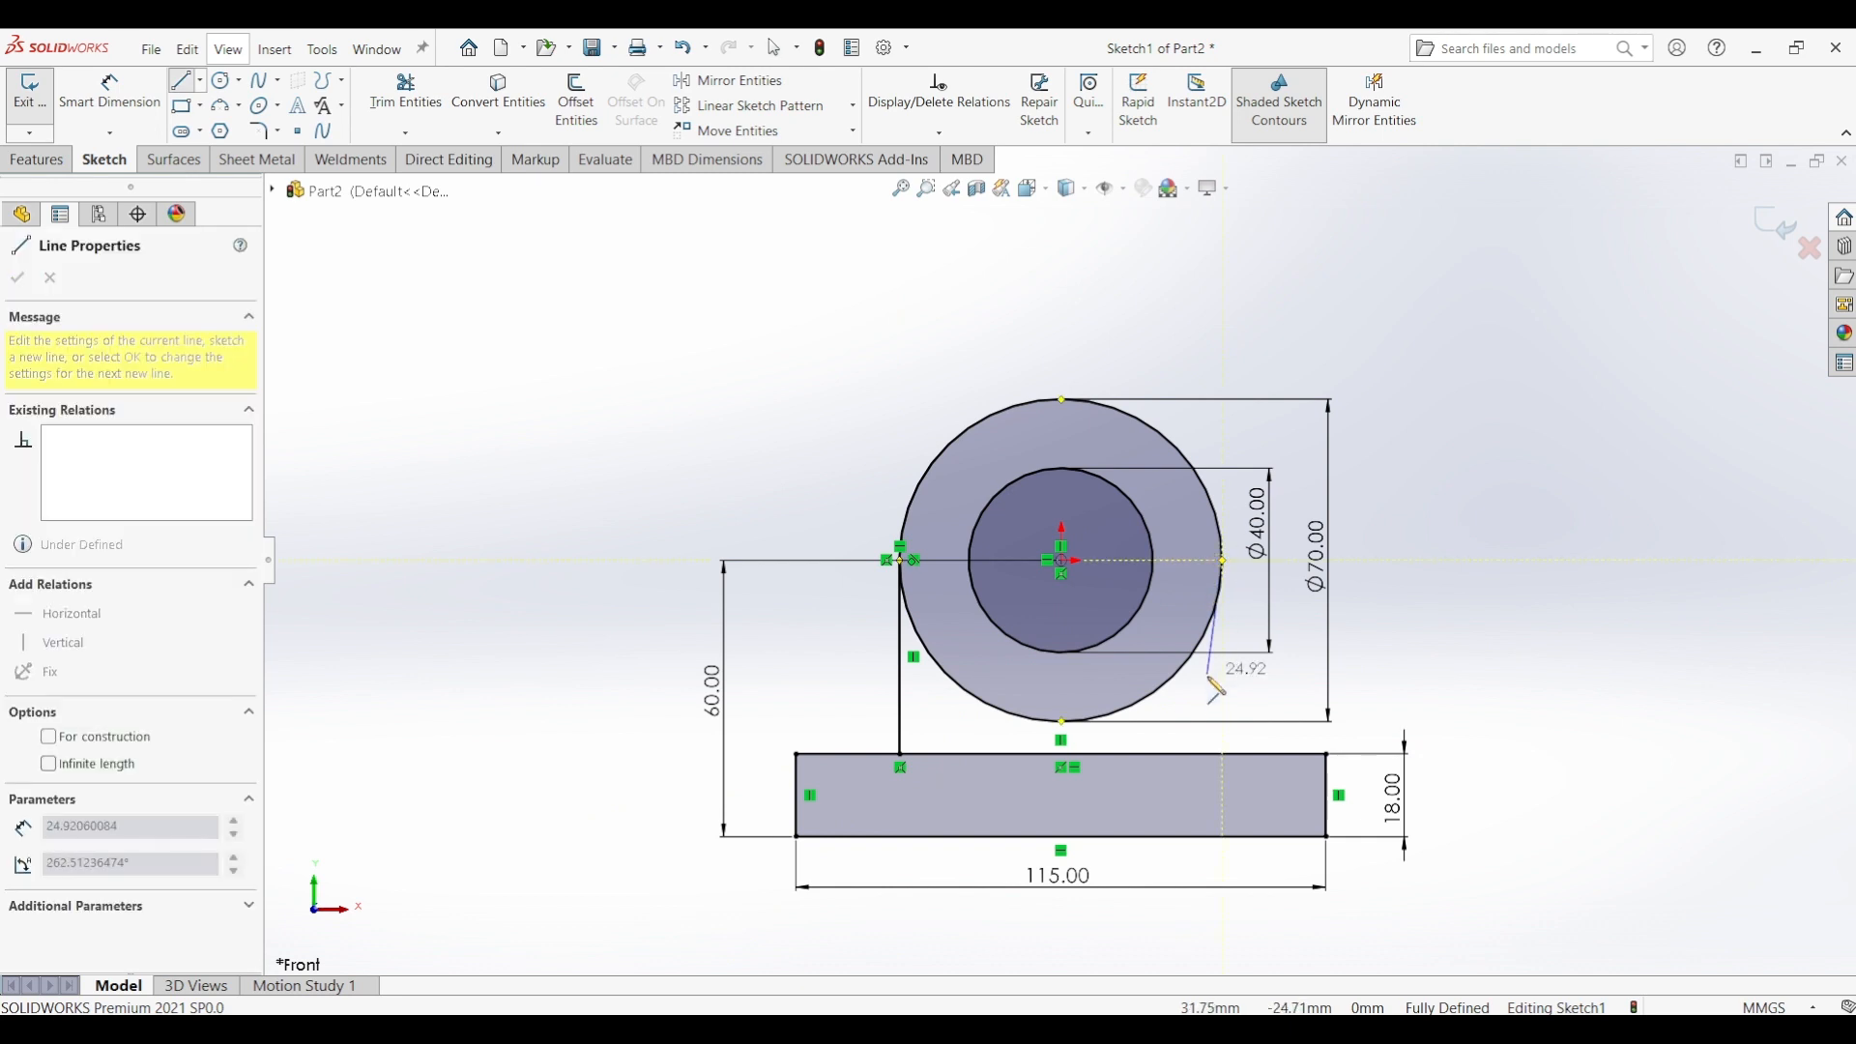
{"action": "left_click", "coordinate": [1224, 754]}
{"action": "key", "text": "Escape"}
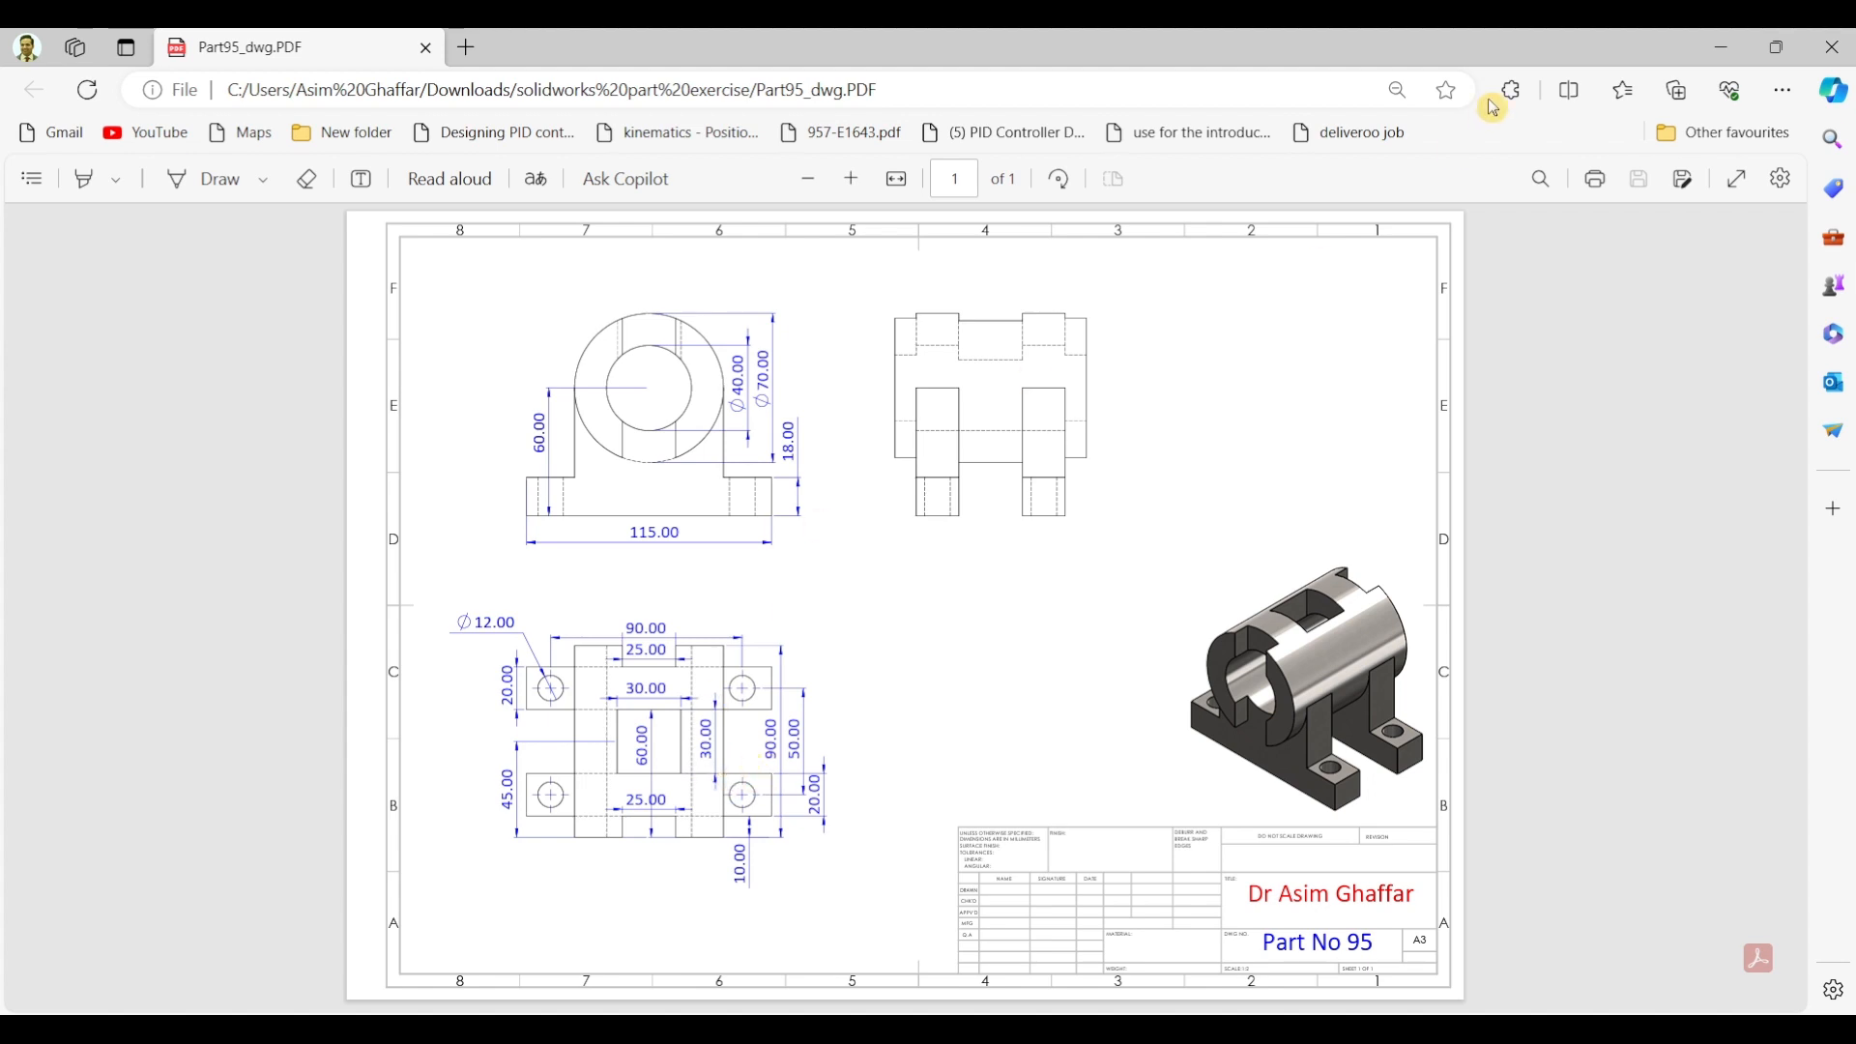
- Return to SOLIDWORKS from the PDF drawing and extrude the ring between the two circles 90 mm in the reversed direction
{"action": "left_click", "coordinate": [1721, 46]}
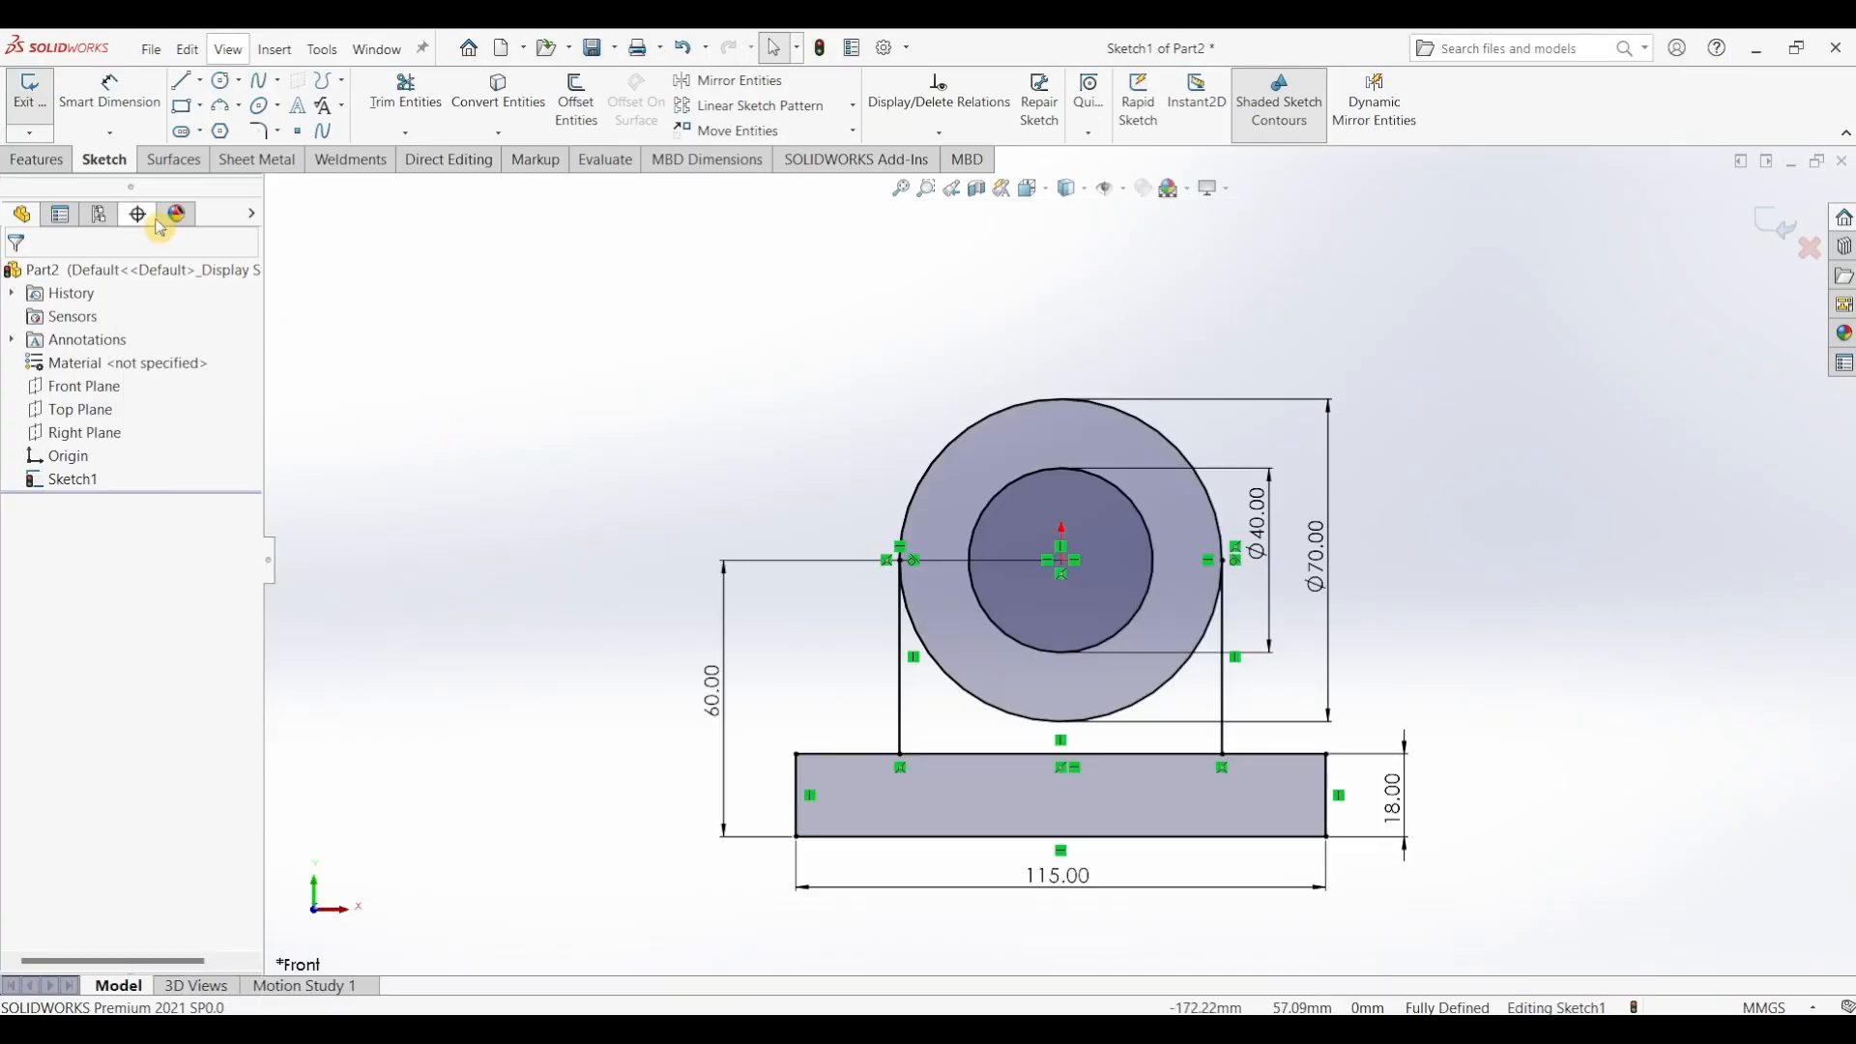
{"action": "left_click", "coordinate": [56, 162]}
{"action": "left_click", "coordinate": [40, 101]}
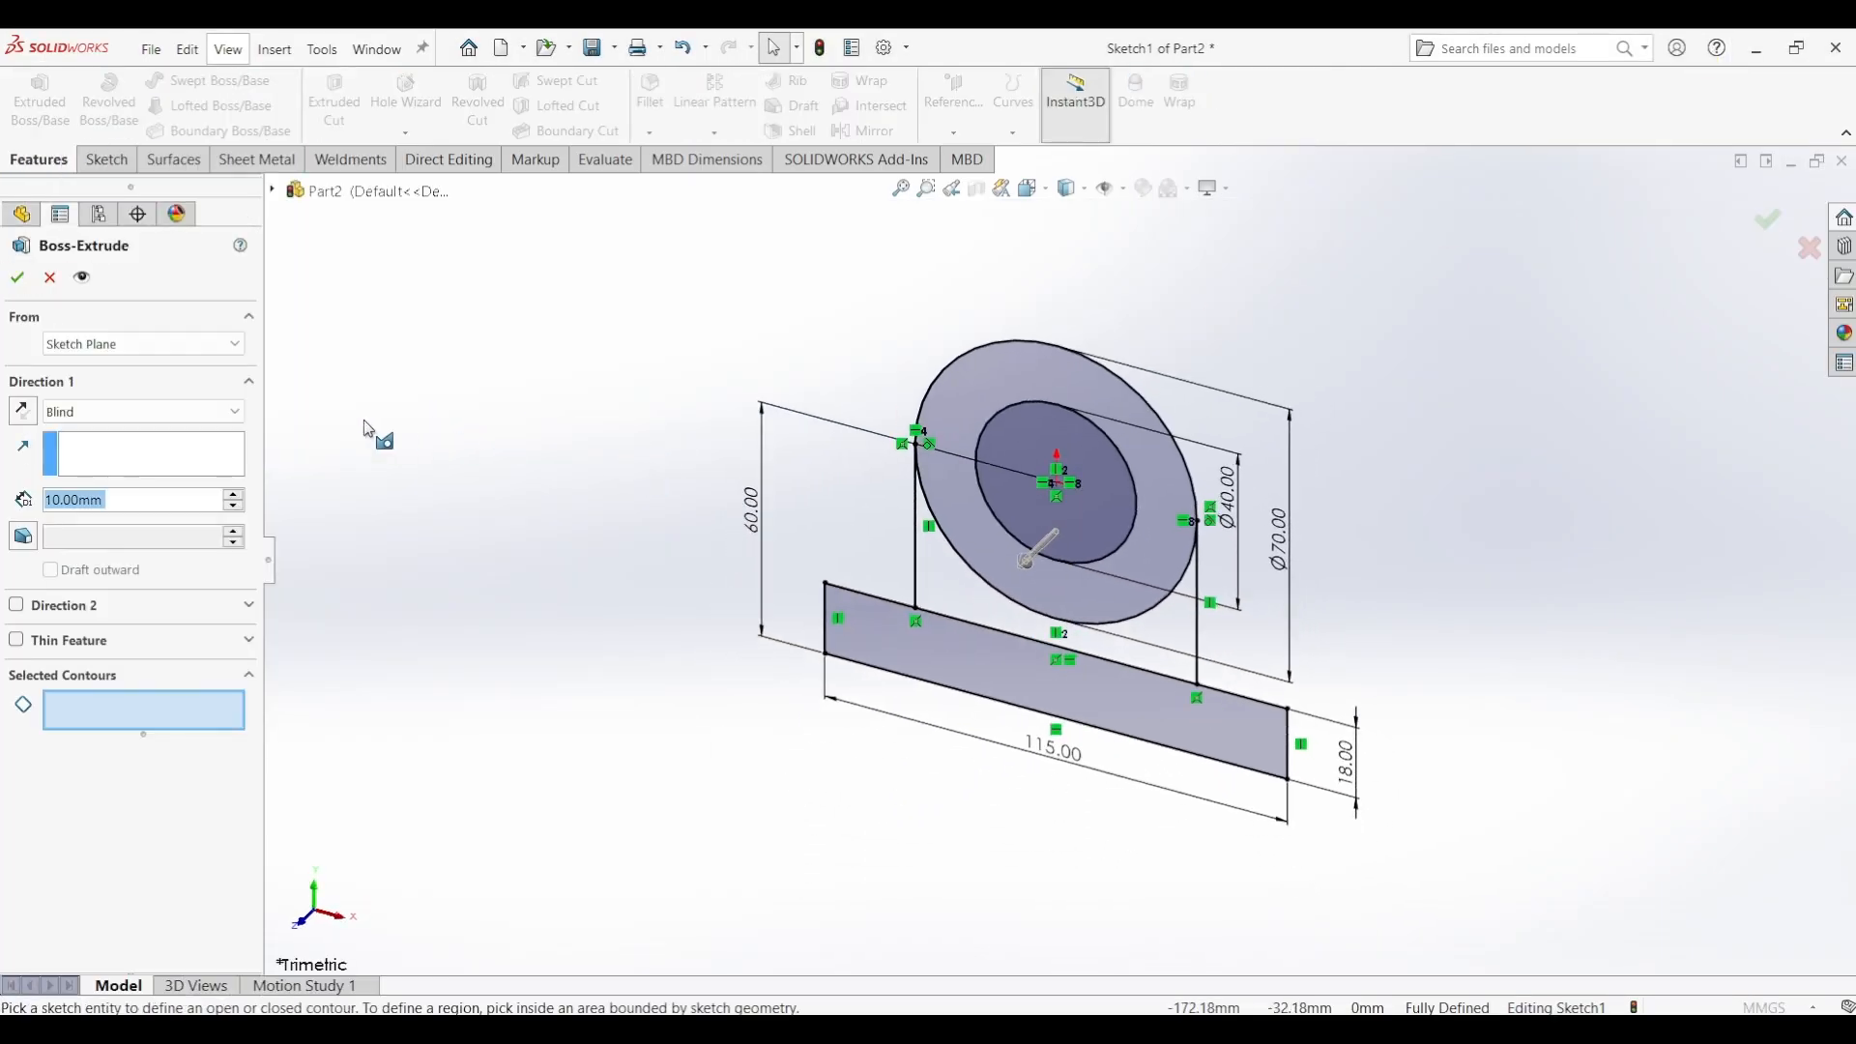
{"action": "left_click", "coordinate": [25, 413]}
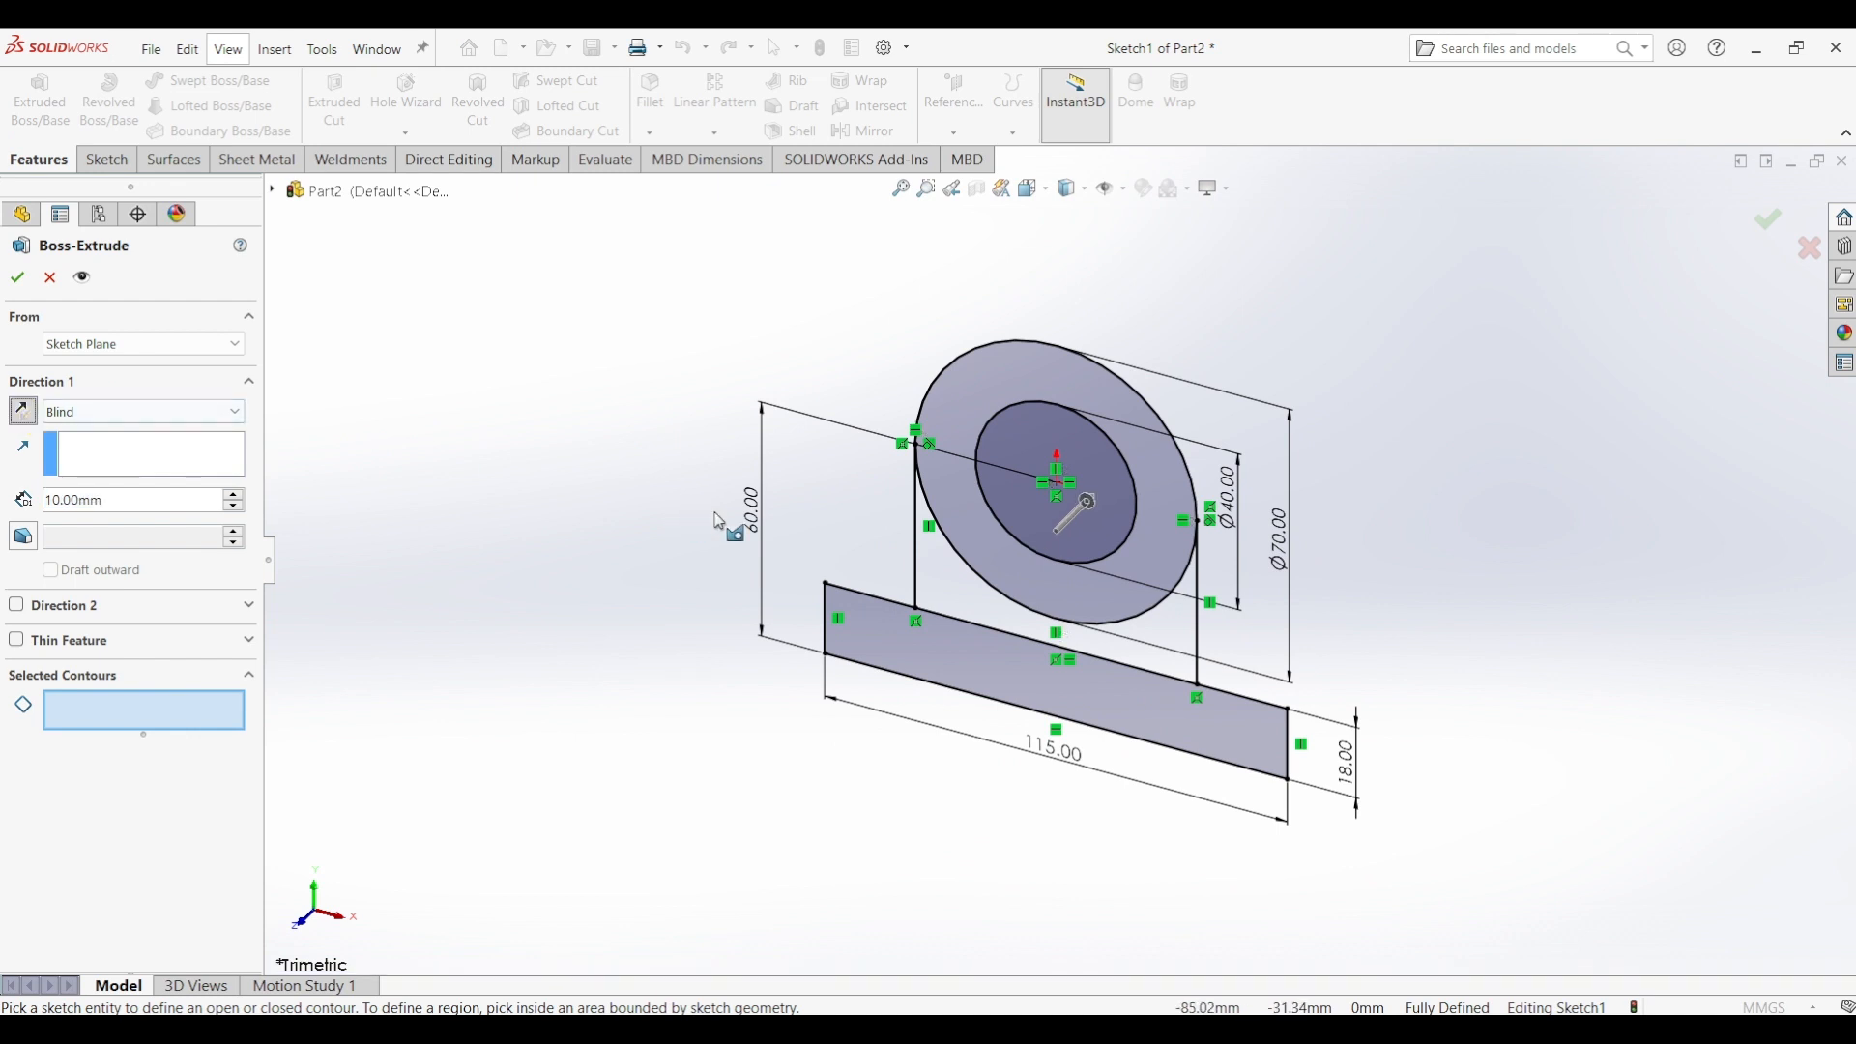
{"action": "left_click", "coordinate": [965, 386]}
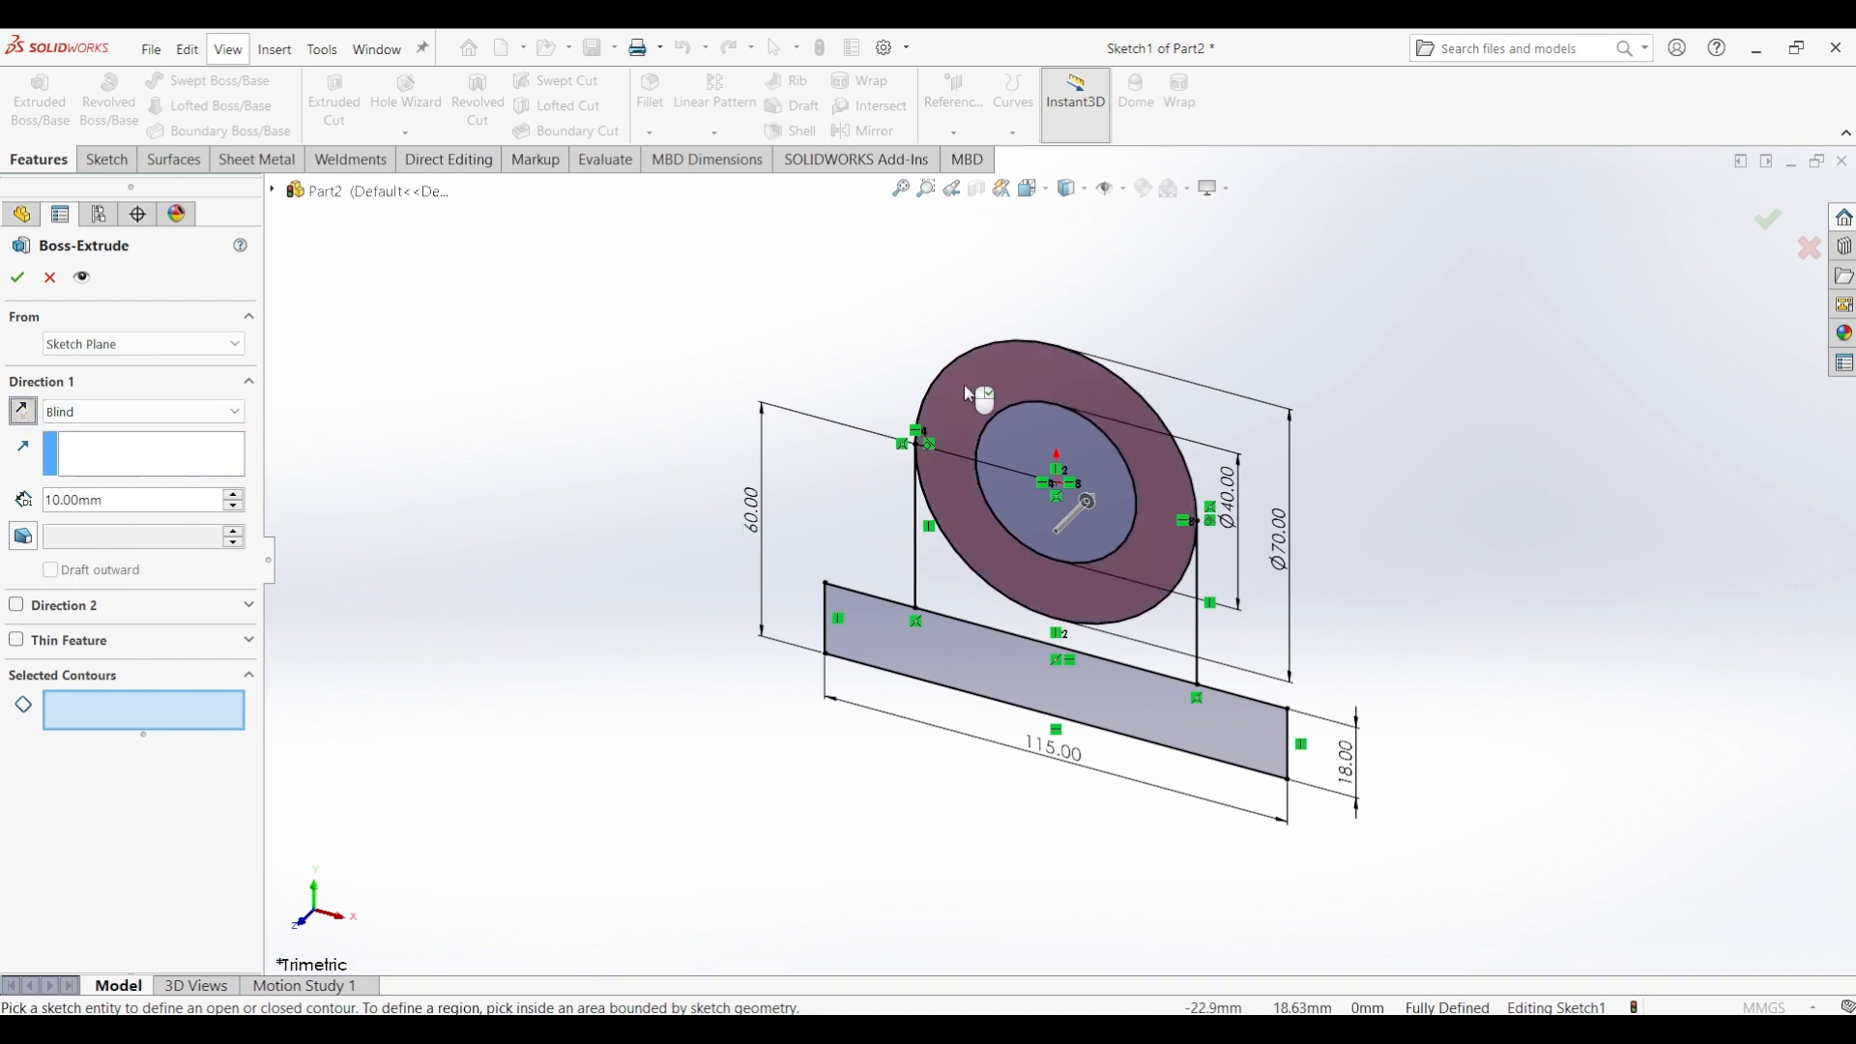
{"action": "left_click", "coordinate": [965, 386]}
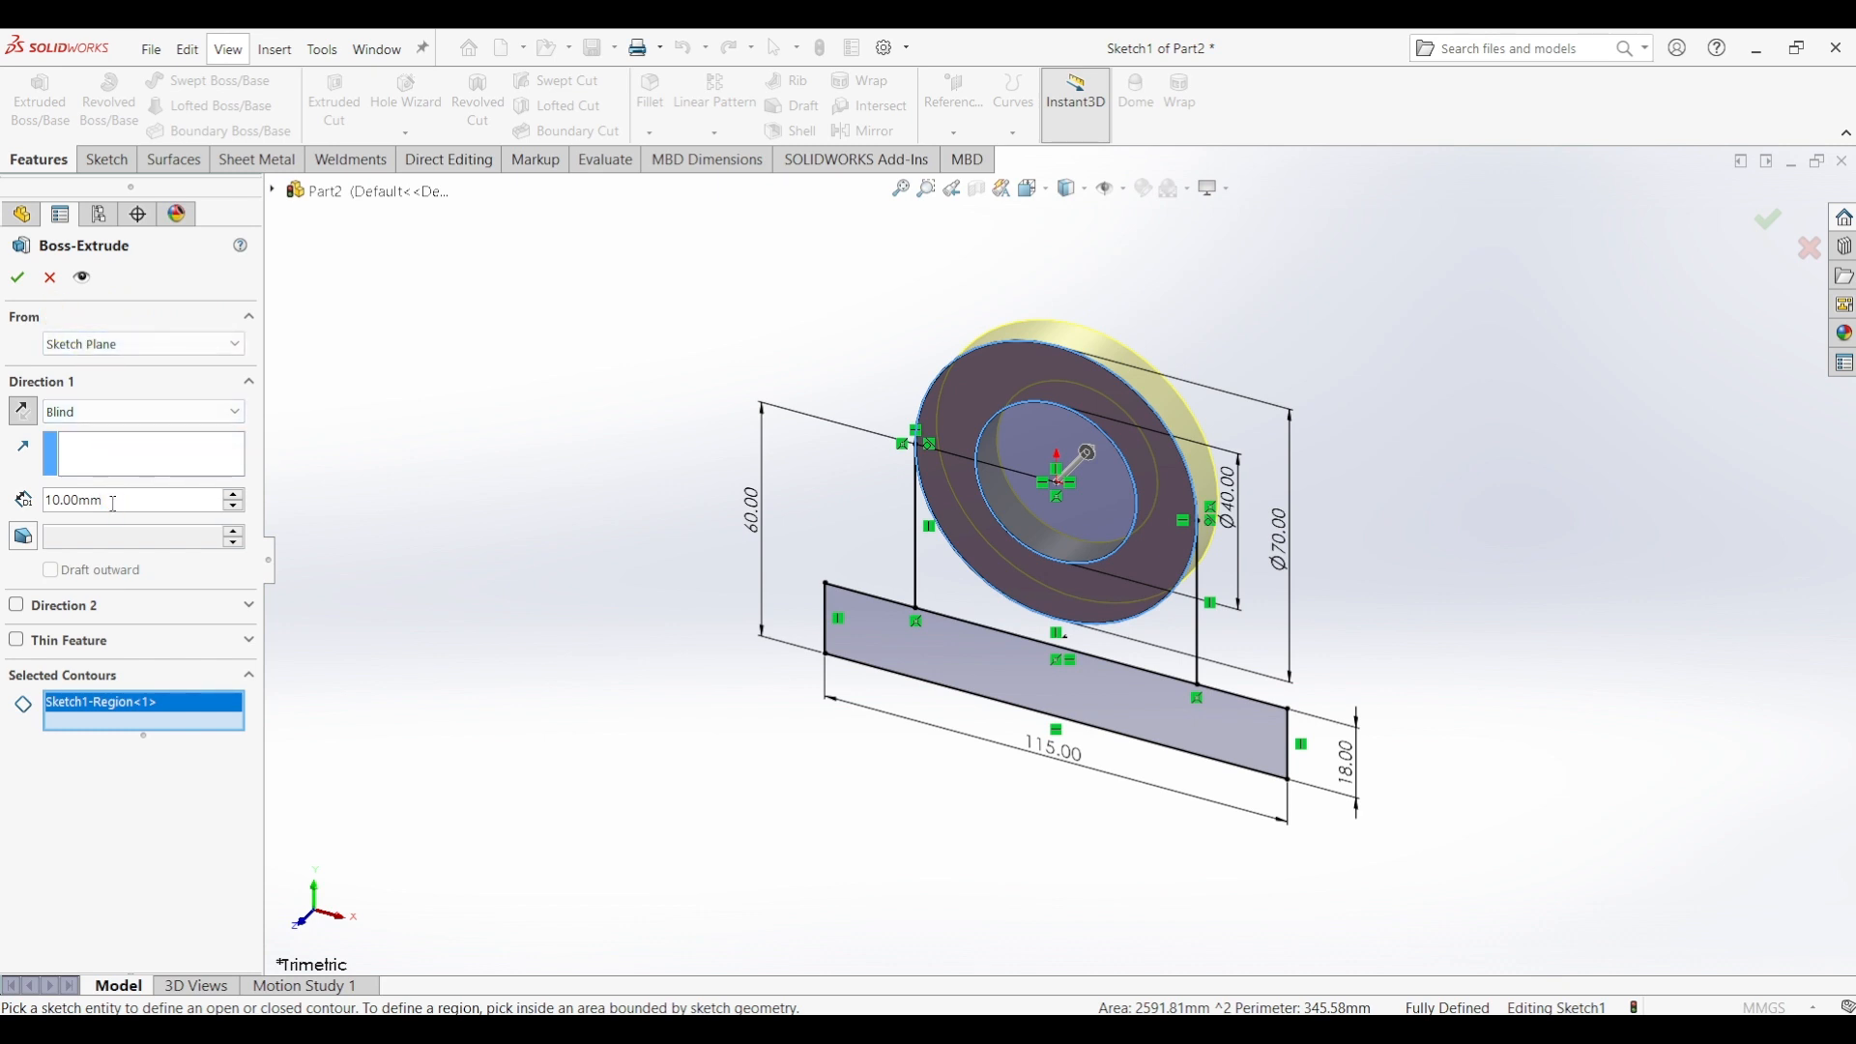
{"action": "left_click_drag", "start_coordinate": [111, 501], "coordinate": [29, 502]}
{"action": "type", "text": "90"}
{"action": "key", "text": "Return"}
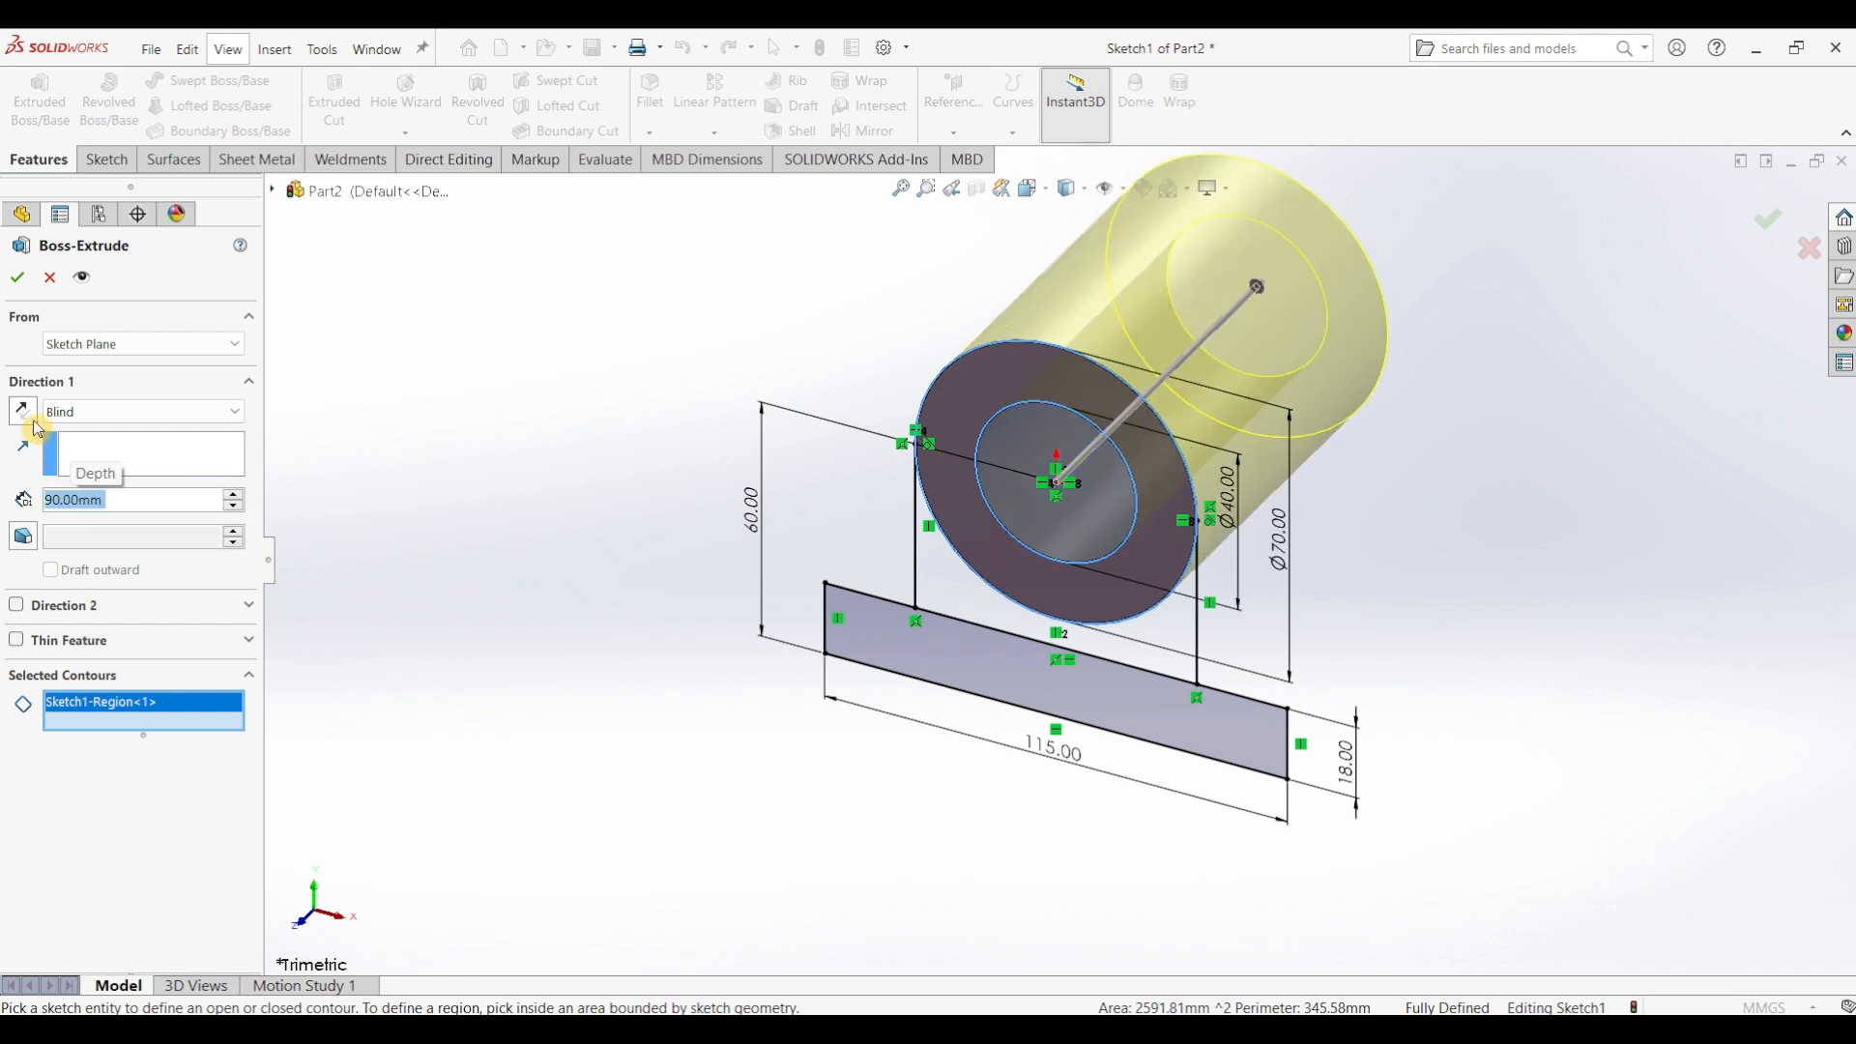
{"action": "left_click", "coordinate": [17, 281]}
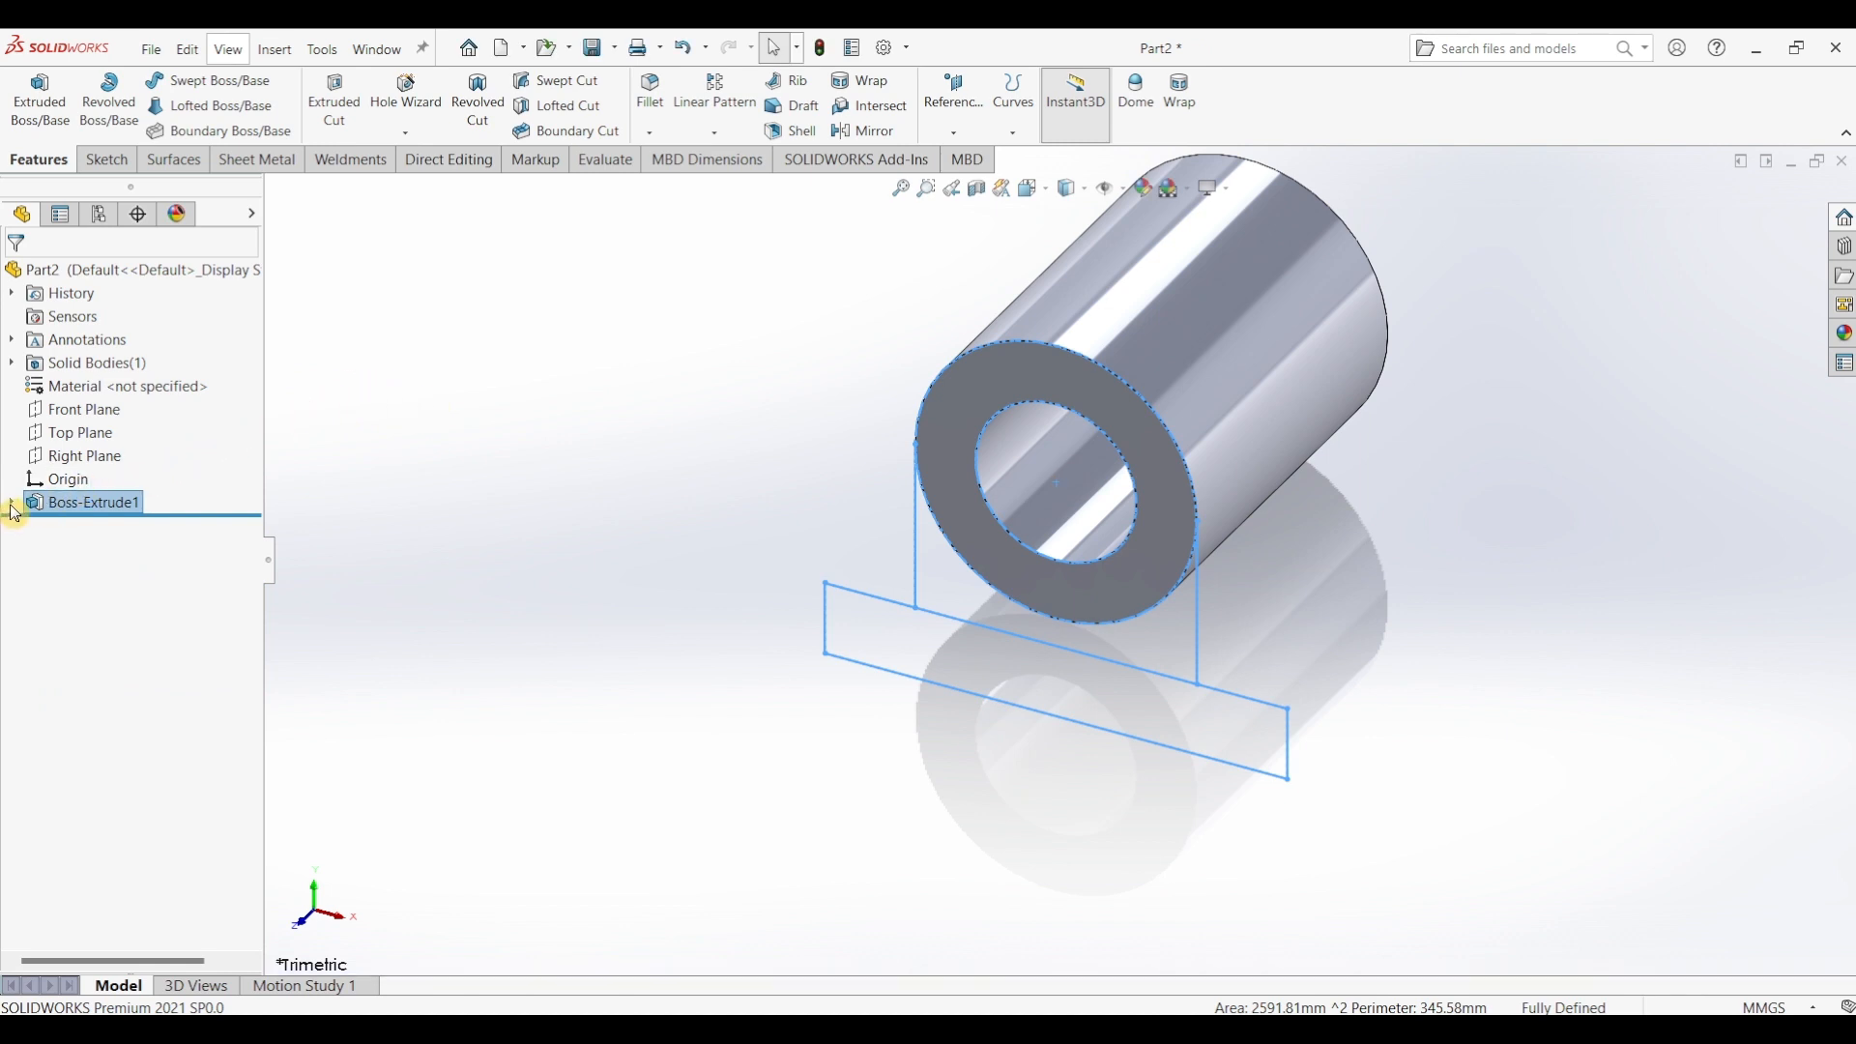
- Start a second boss extrusion from Sketch1, selecting the web region under the ring and the base rectangle as contours
{"action": "left_click", "coordinate": [10, 504]}
{"action": "left_click", "coordinate": [82, 525]}
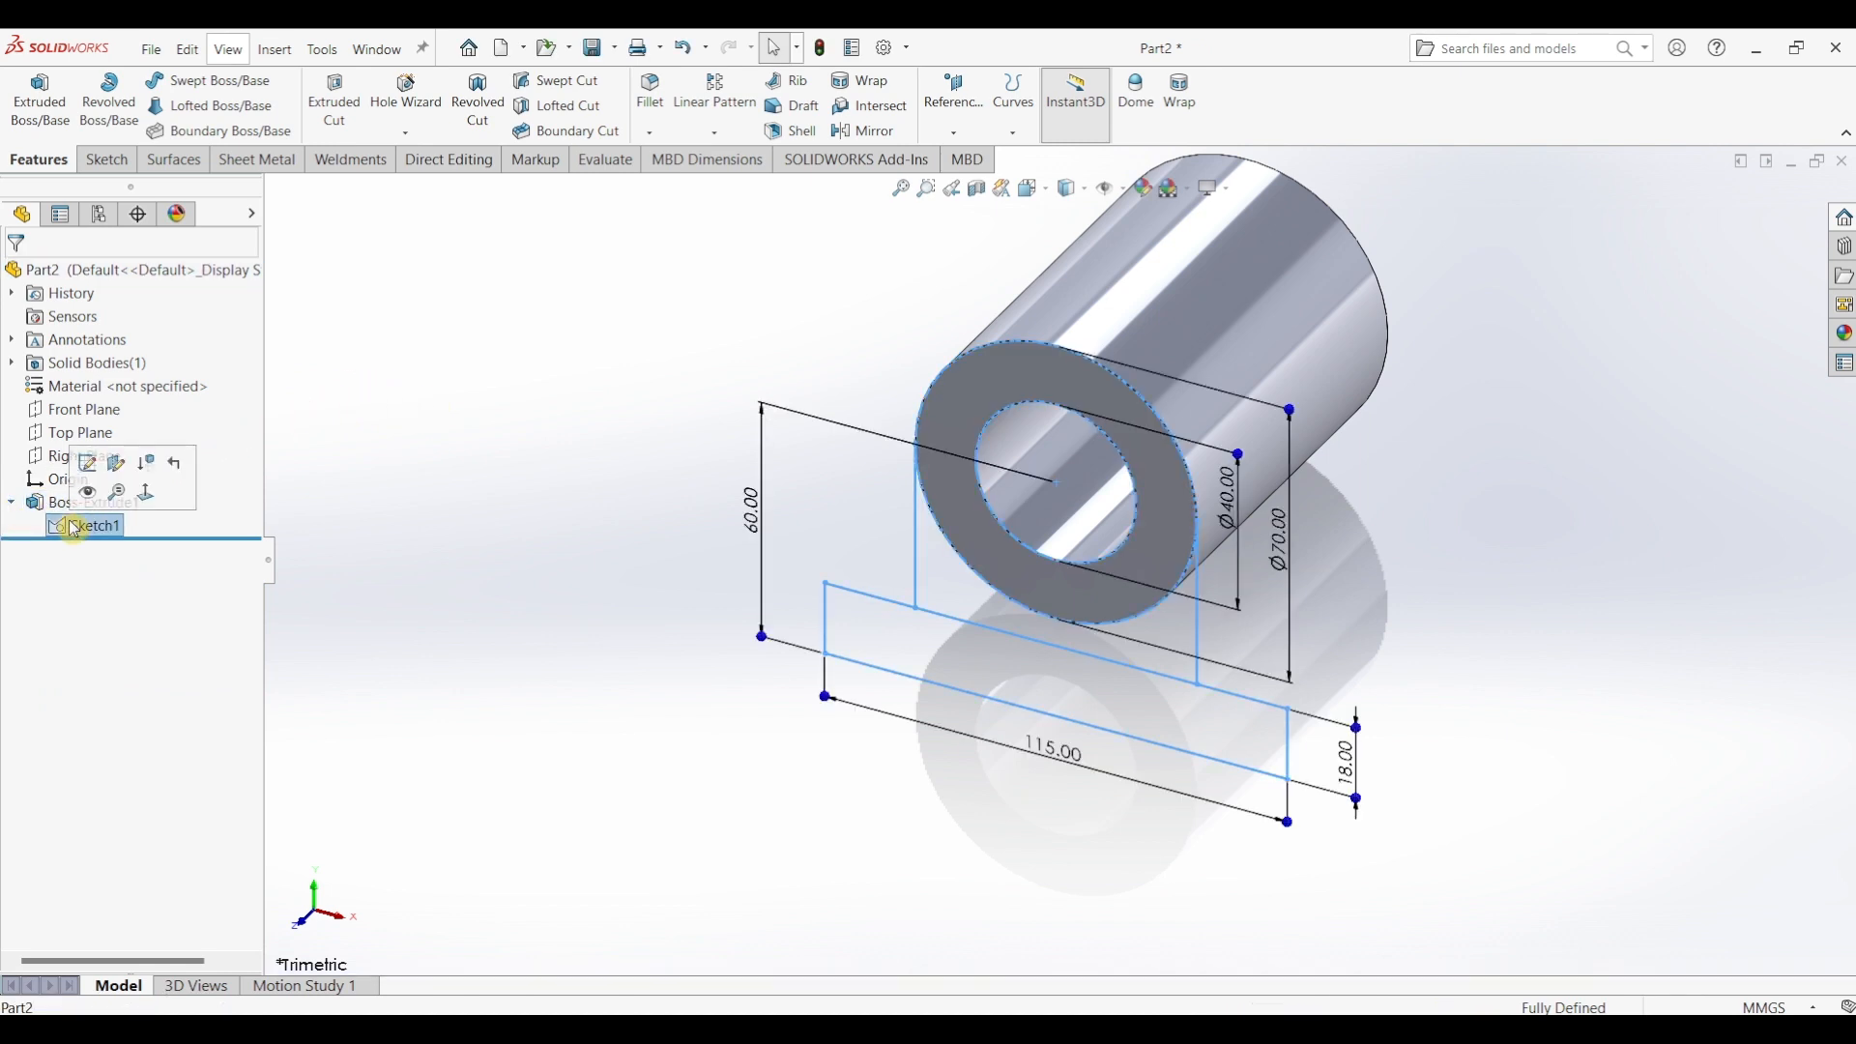
{"action": "left_click", "coordinate": [50, 121]}
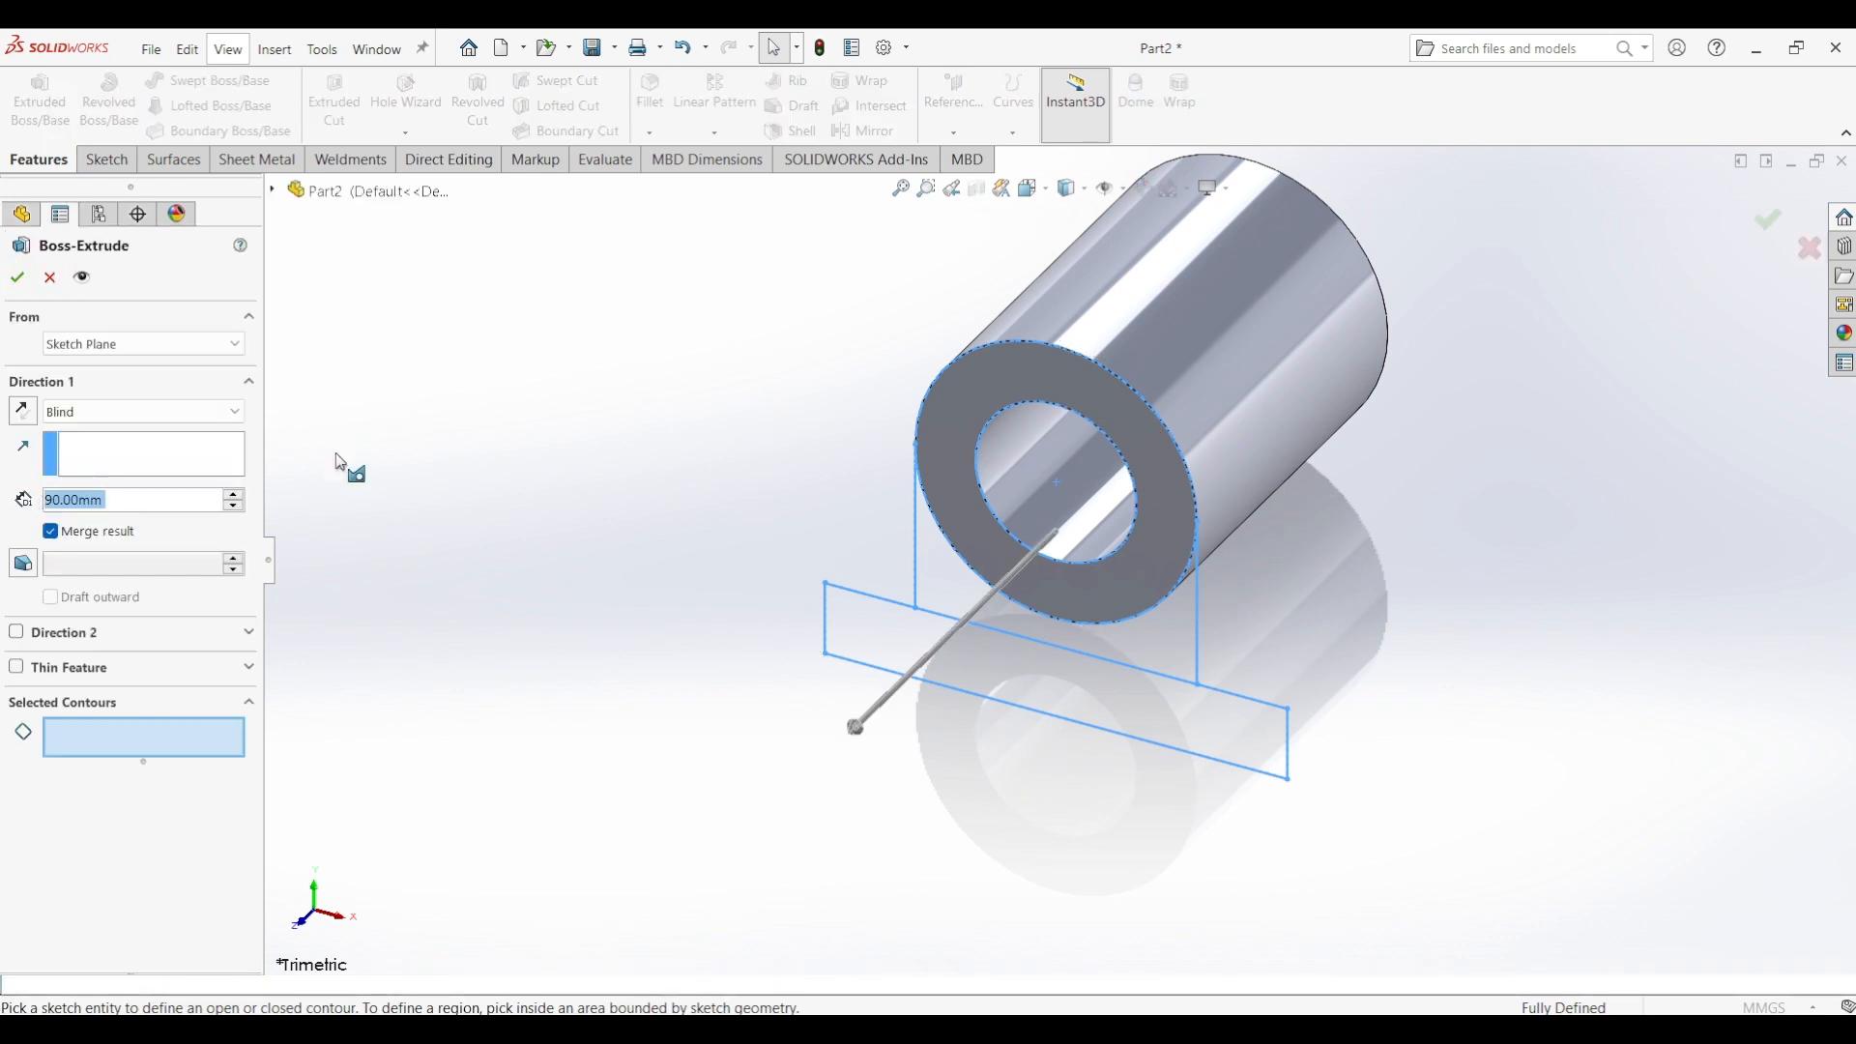
{"action": "left_click", "coordinate": [932, 568]}
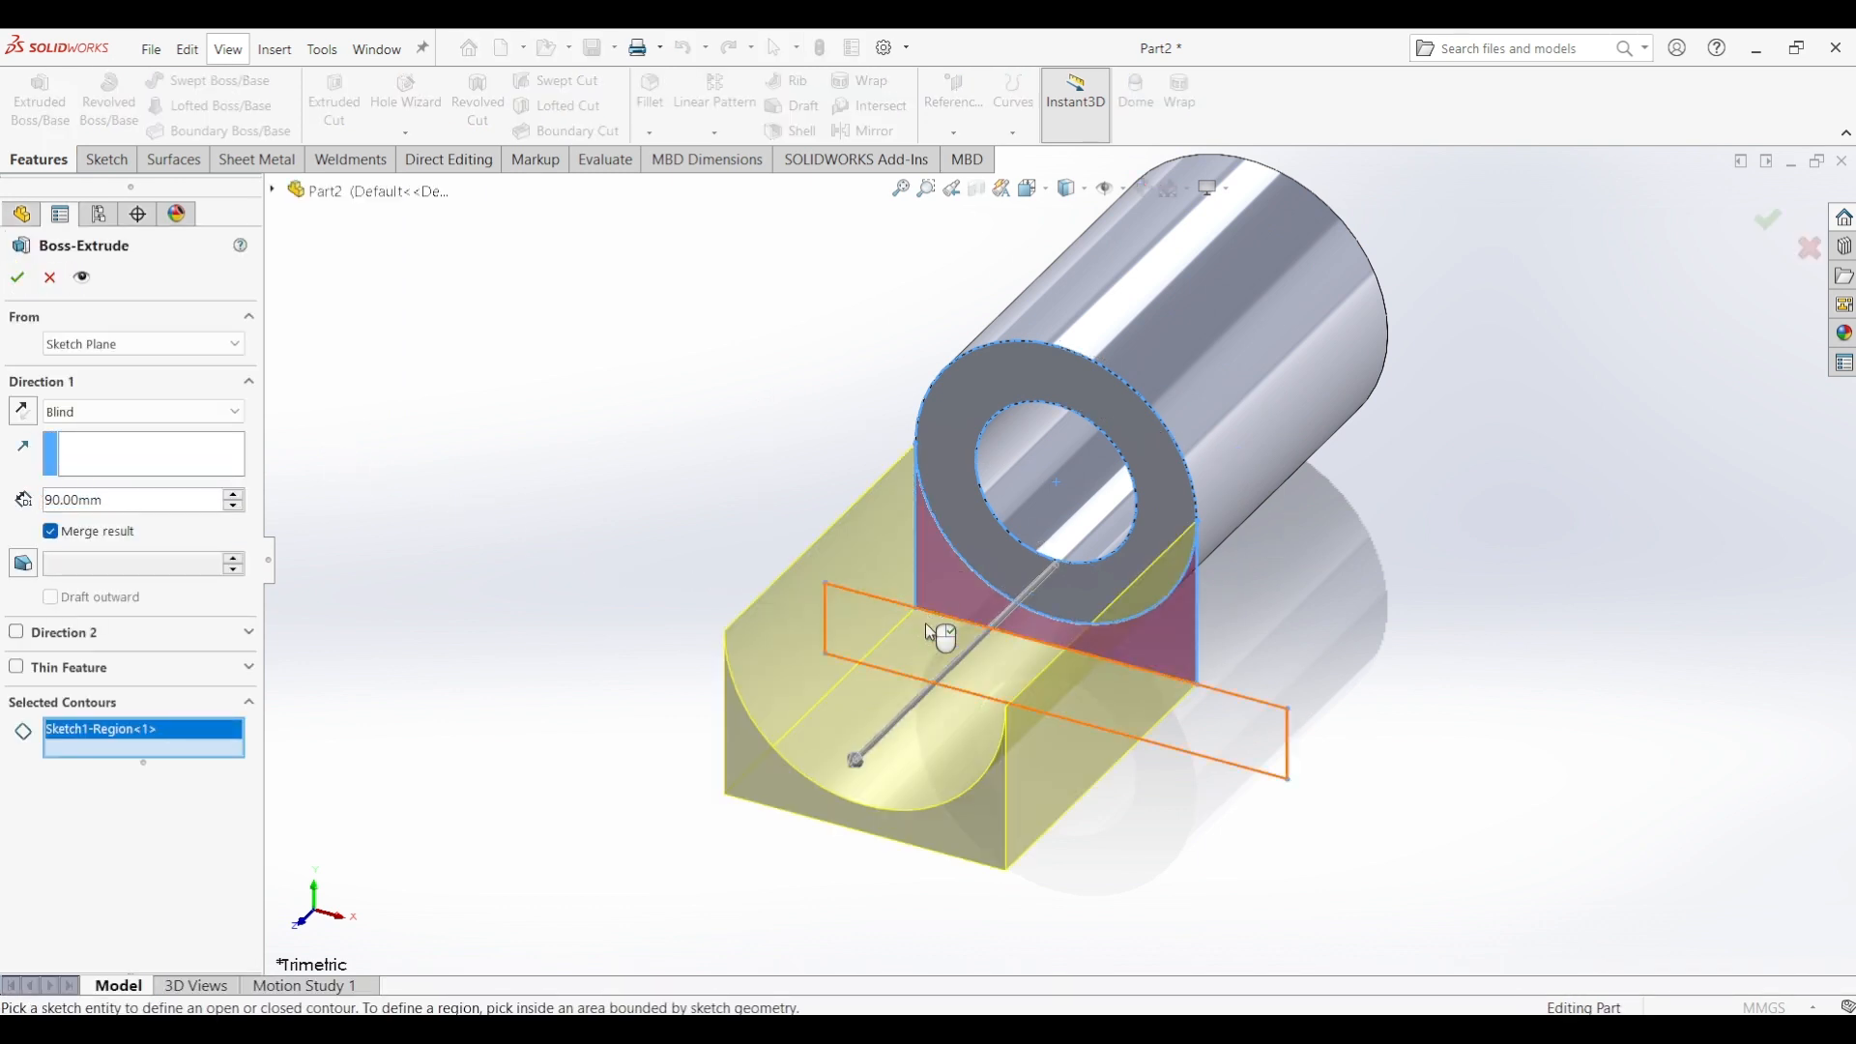
{"action": "left_click", "coordinate": [1200, 720]}
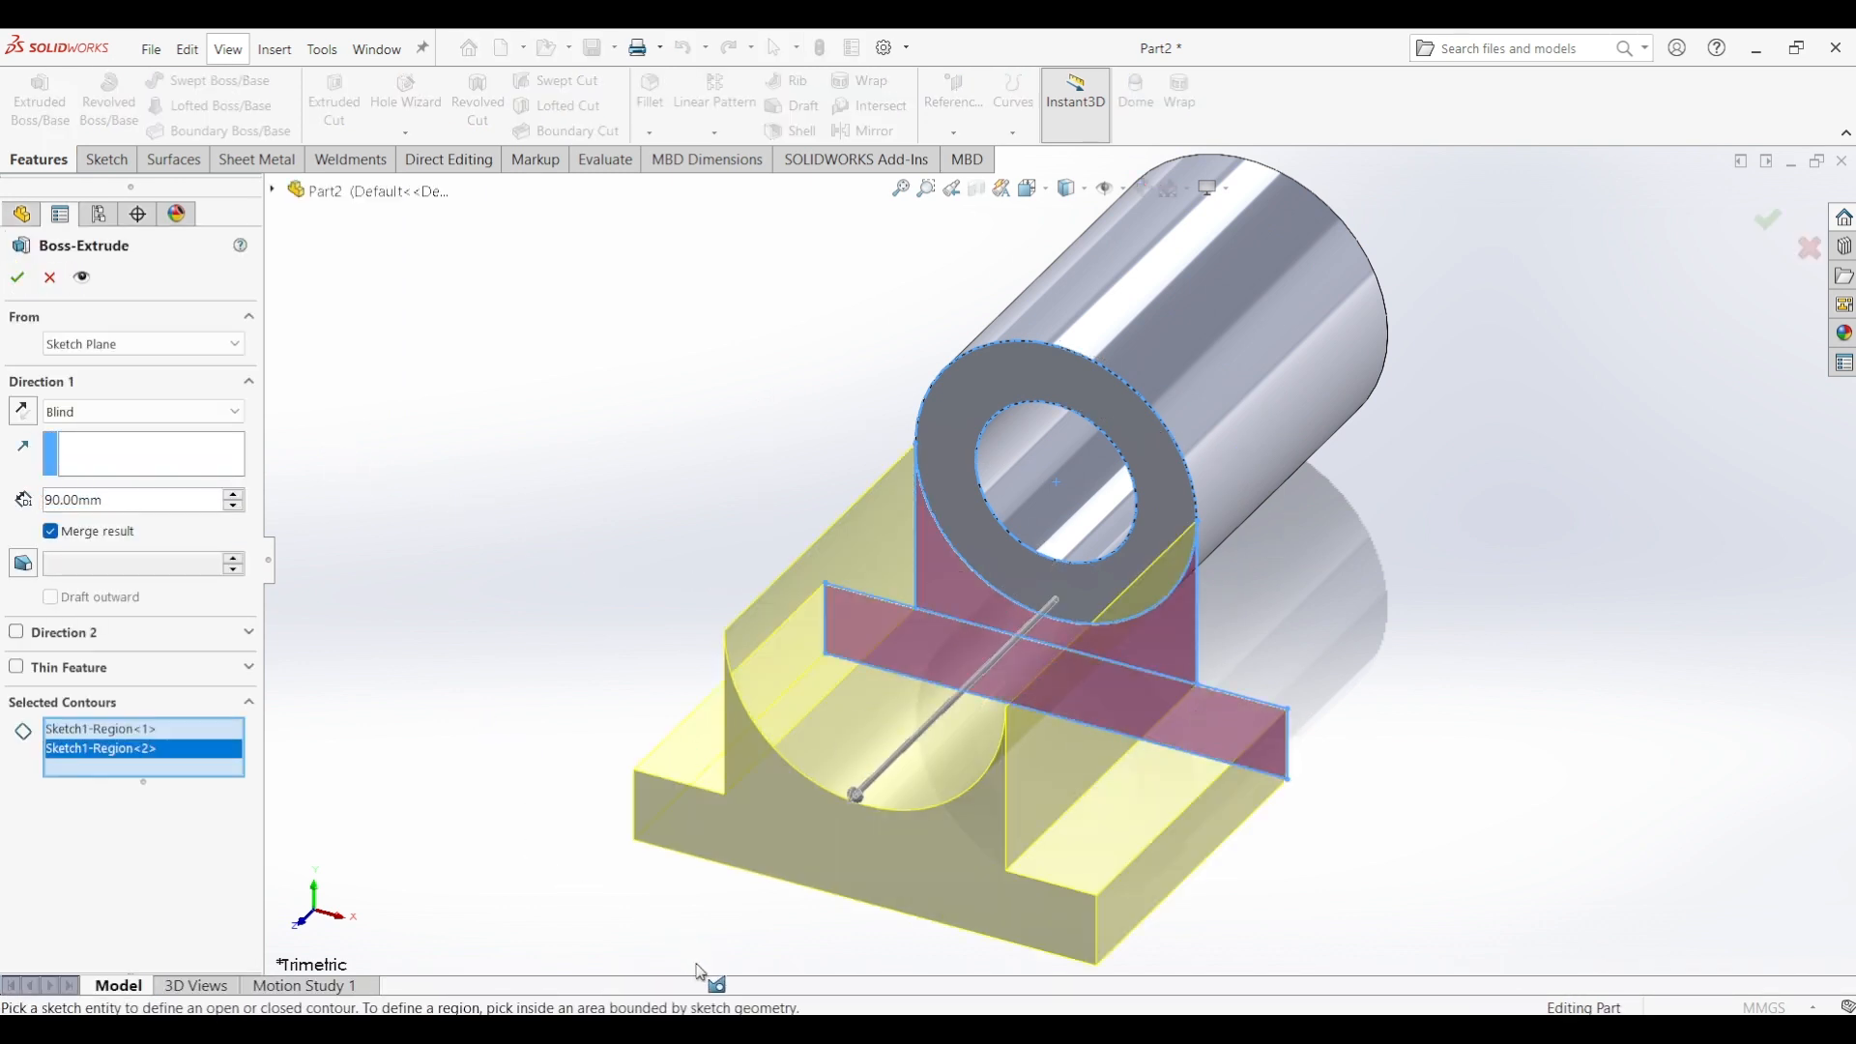
- Check the foot thickness in the PDF drawing and set the extrusion to 20 mm deep in the reversed direction
{"action": "key", "text": "alt+Tab"}
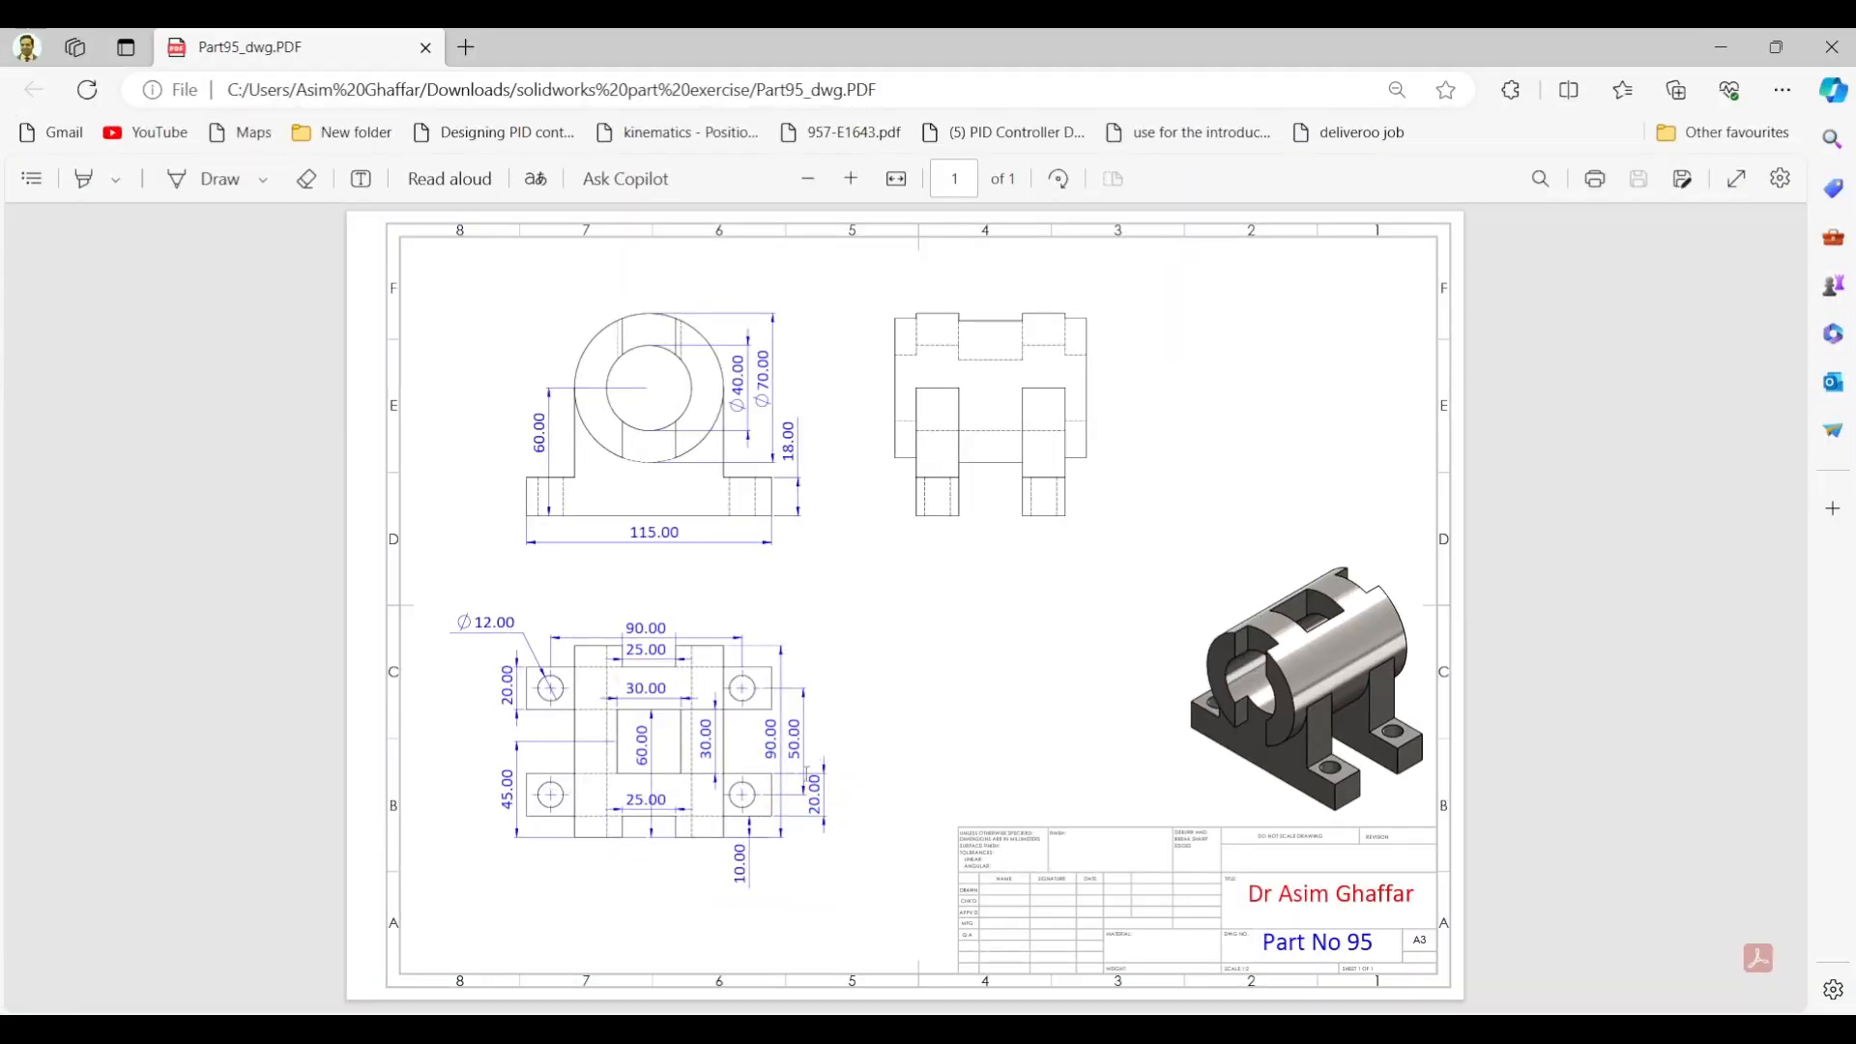
{"action": "key", "text": "alt+Tab"}
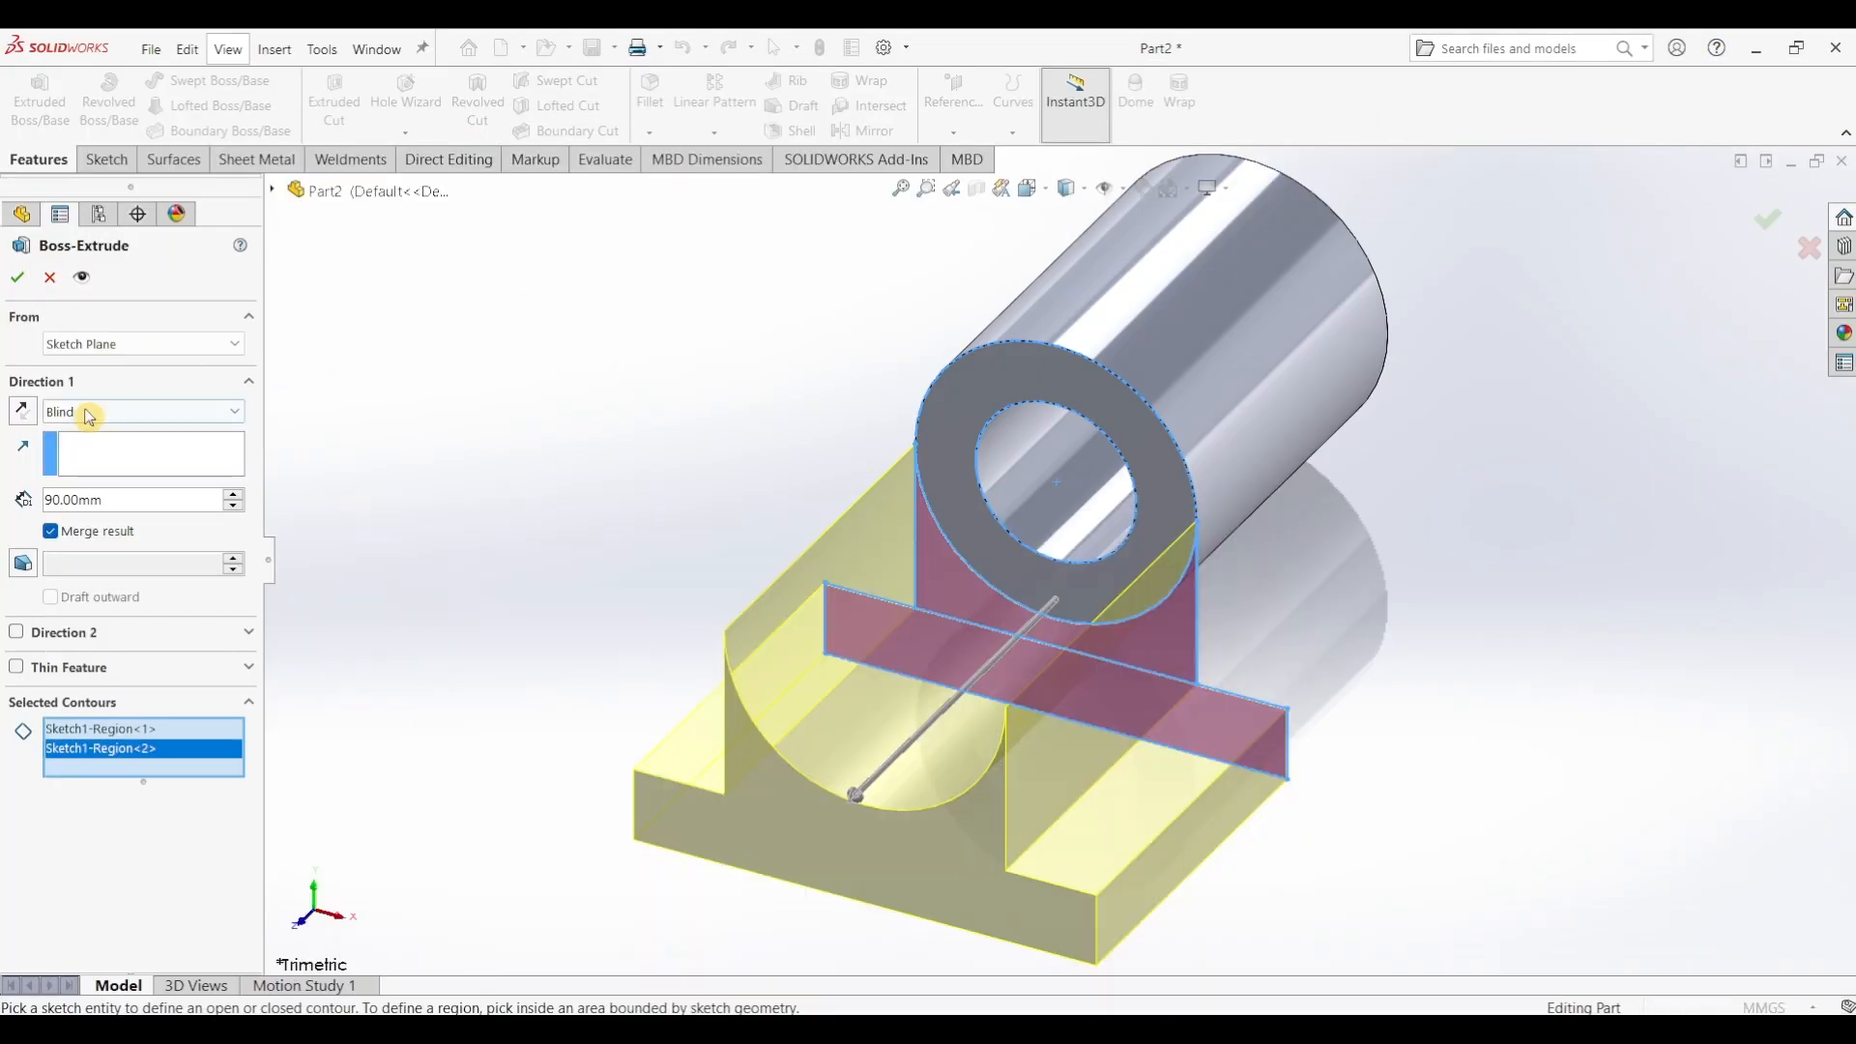
{"action": "left_click", "coordinate": [114, 499]}
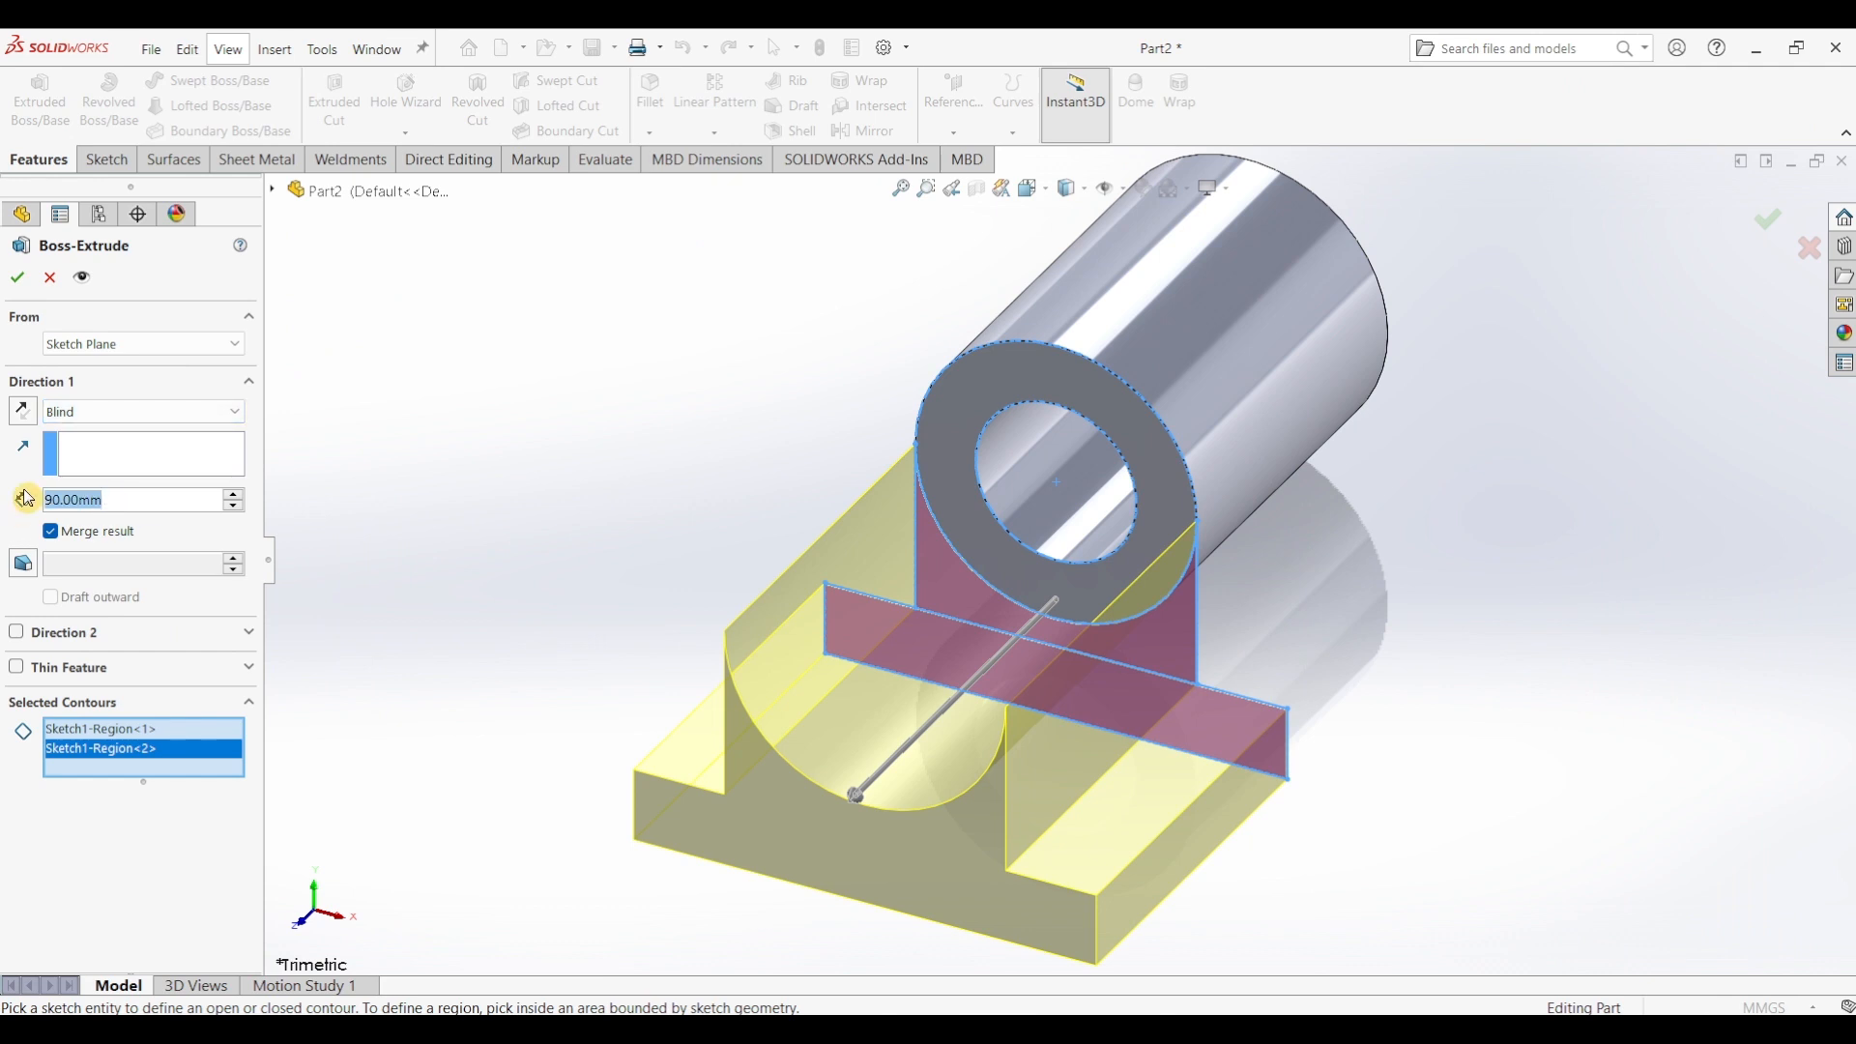
{"action": "type", "text": "20"}
{"action": "key", "text": "Return"}
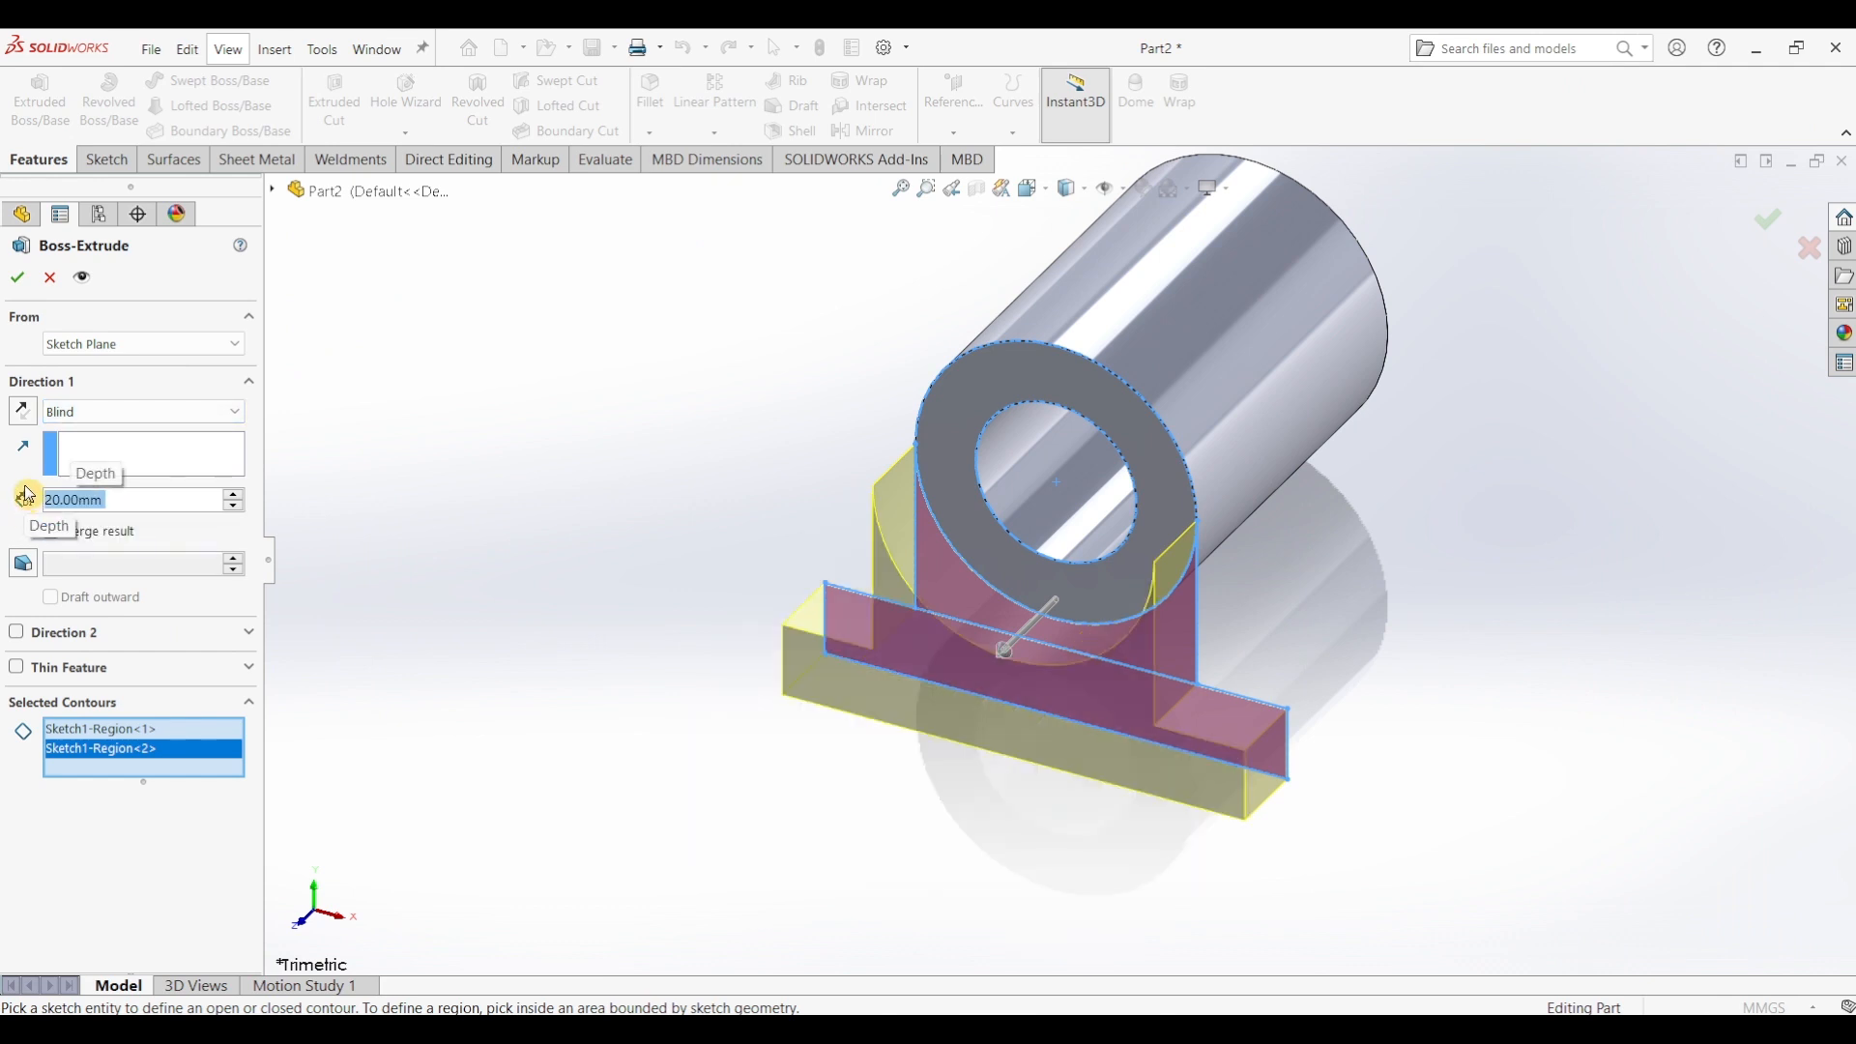
{"action": "left_click", "coordinate": [22, 411]}
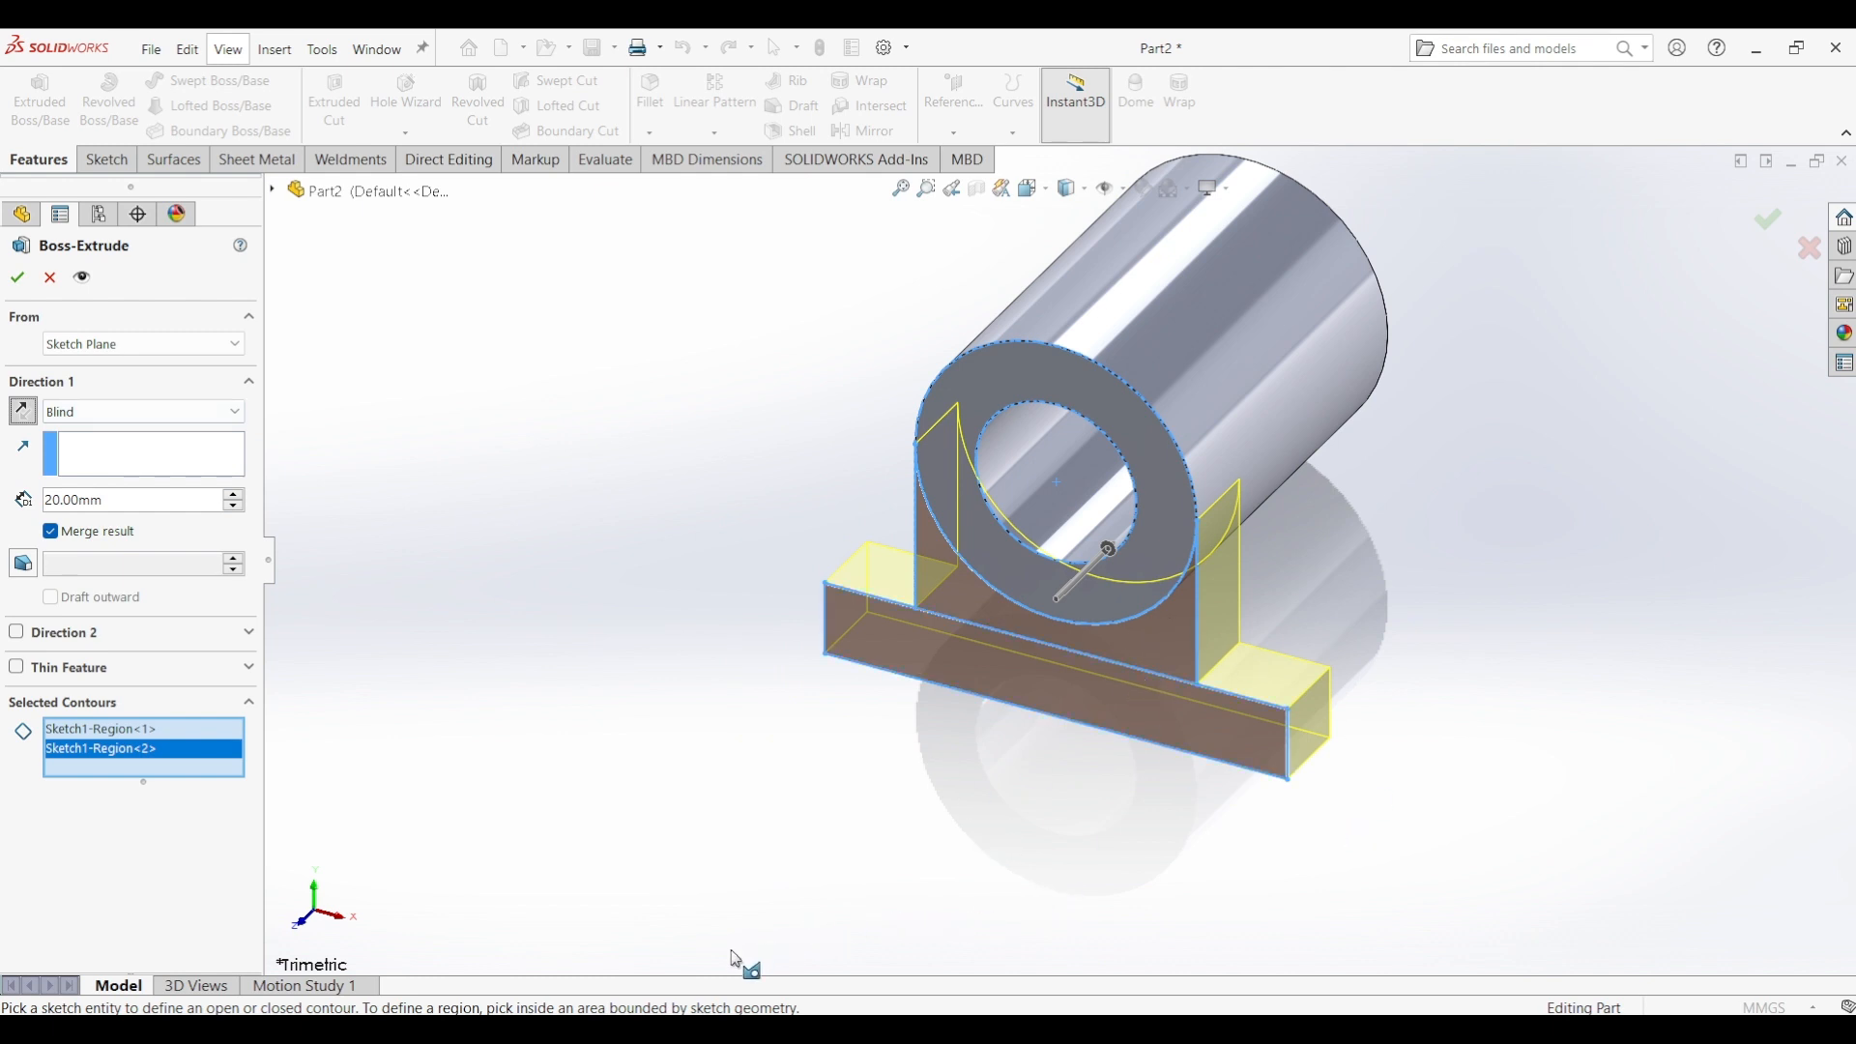
- Check the foot's setback in the PDF drawing, start the extrusion at a 10 mm offset in the reversed direction, and accept it
{"action": "key", "text": "alt+Tab"}
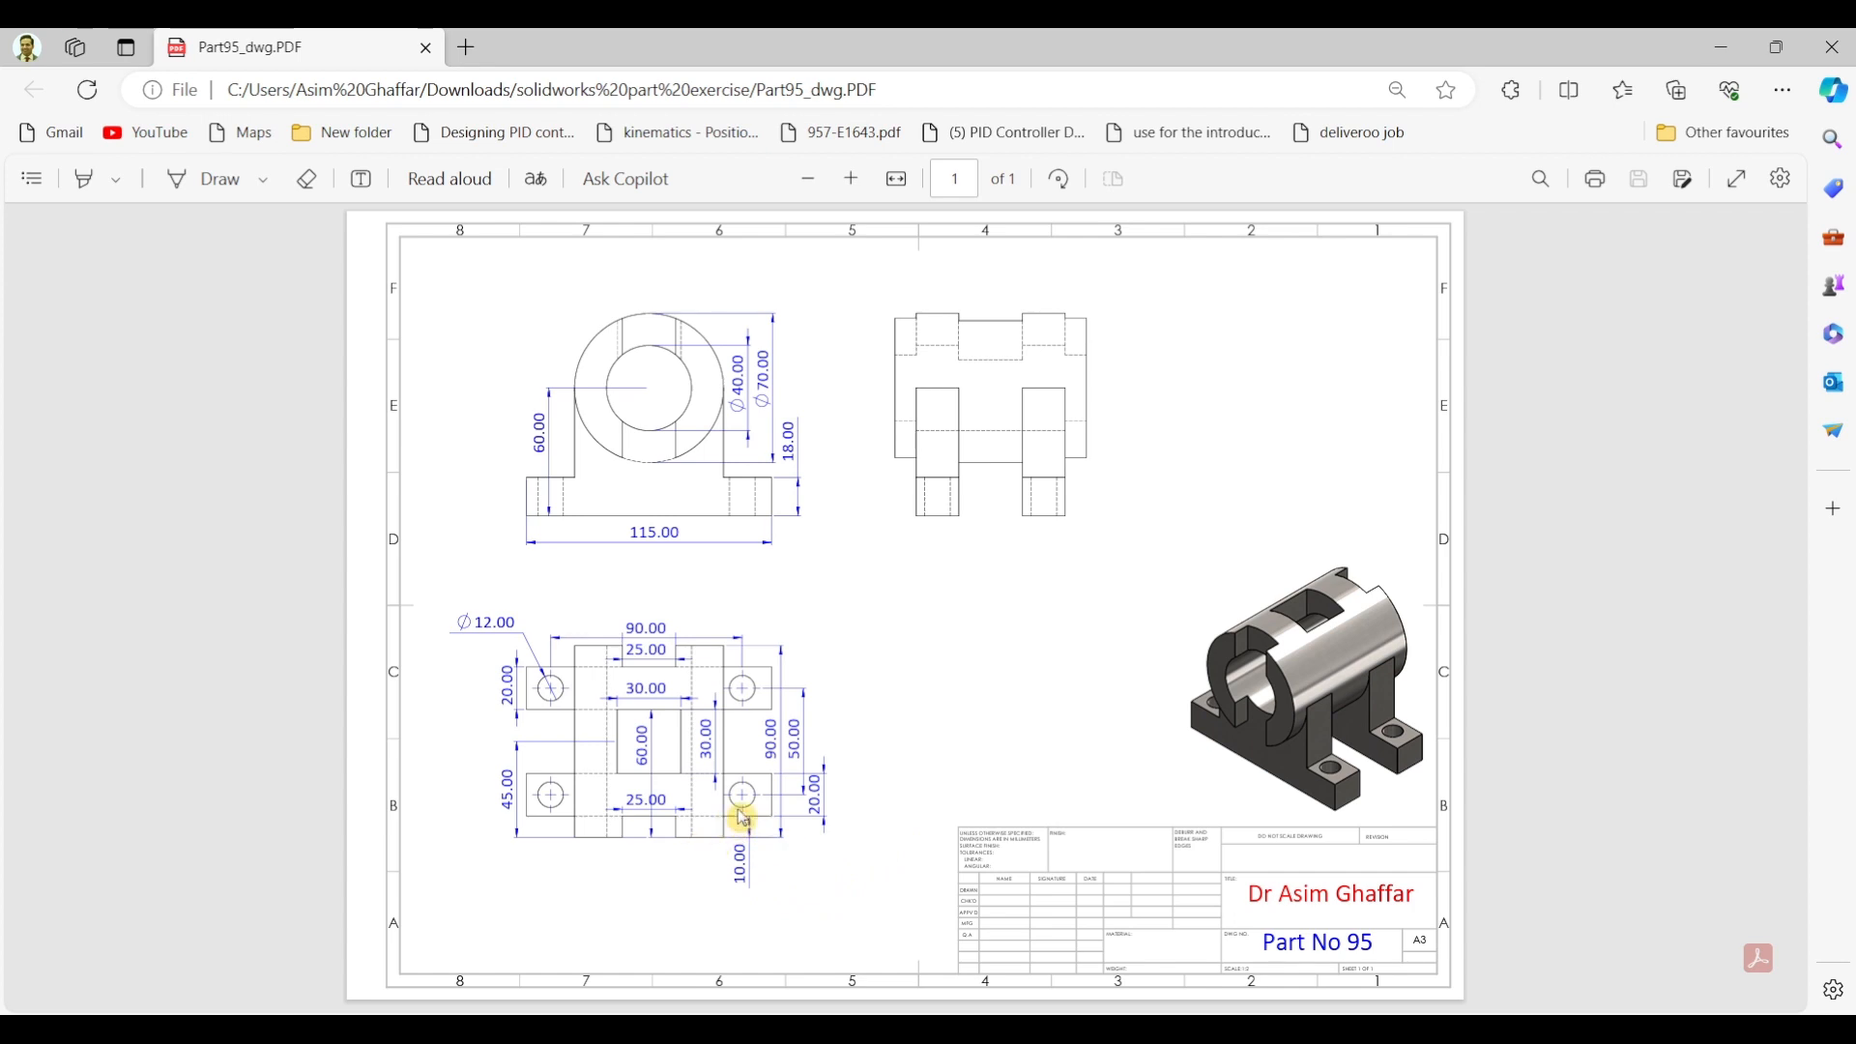
{"action": "left_click", "coordinate": [1717, 63]}
{"action": "left_click", "coordinate": [161, 346]}
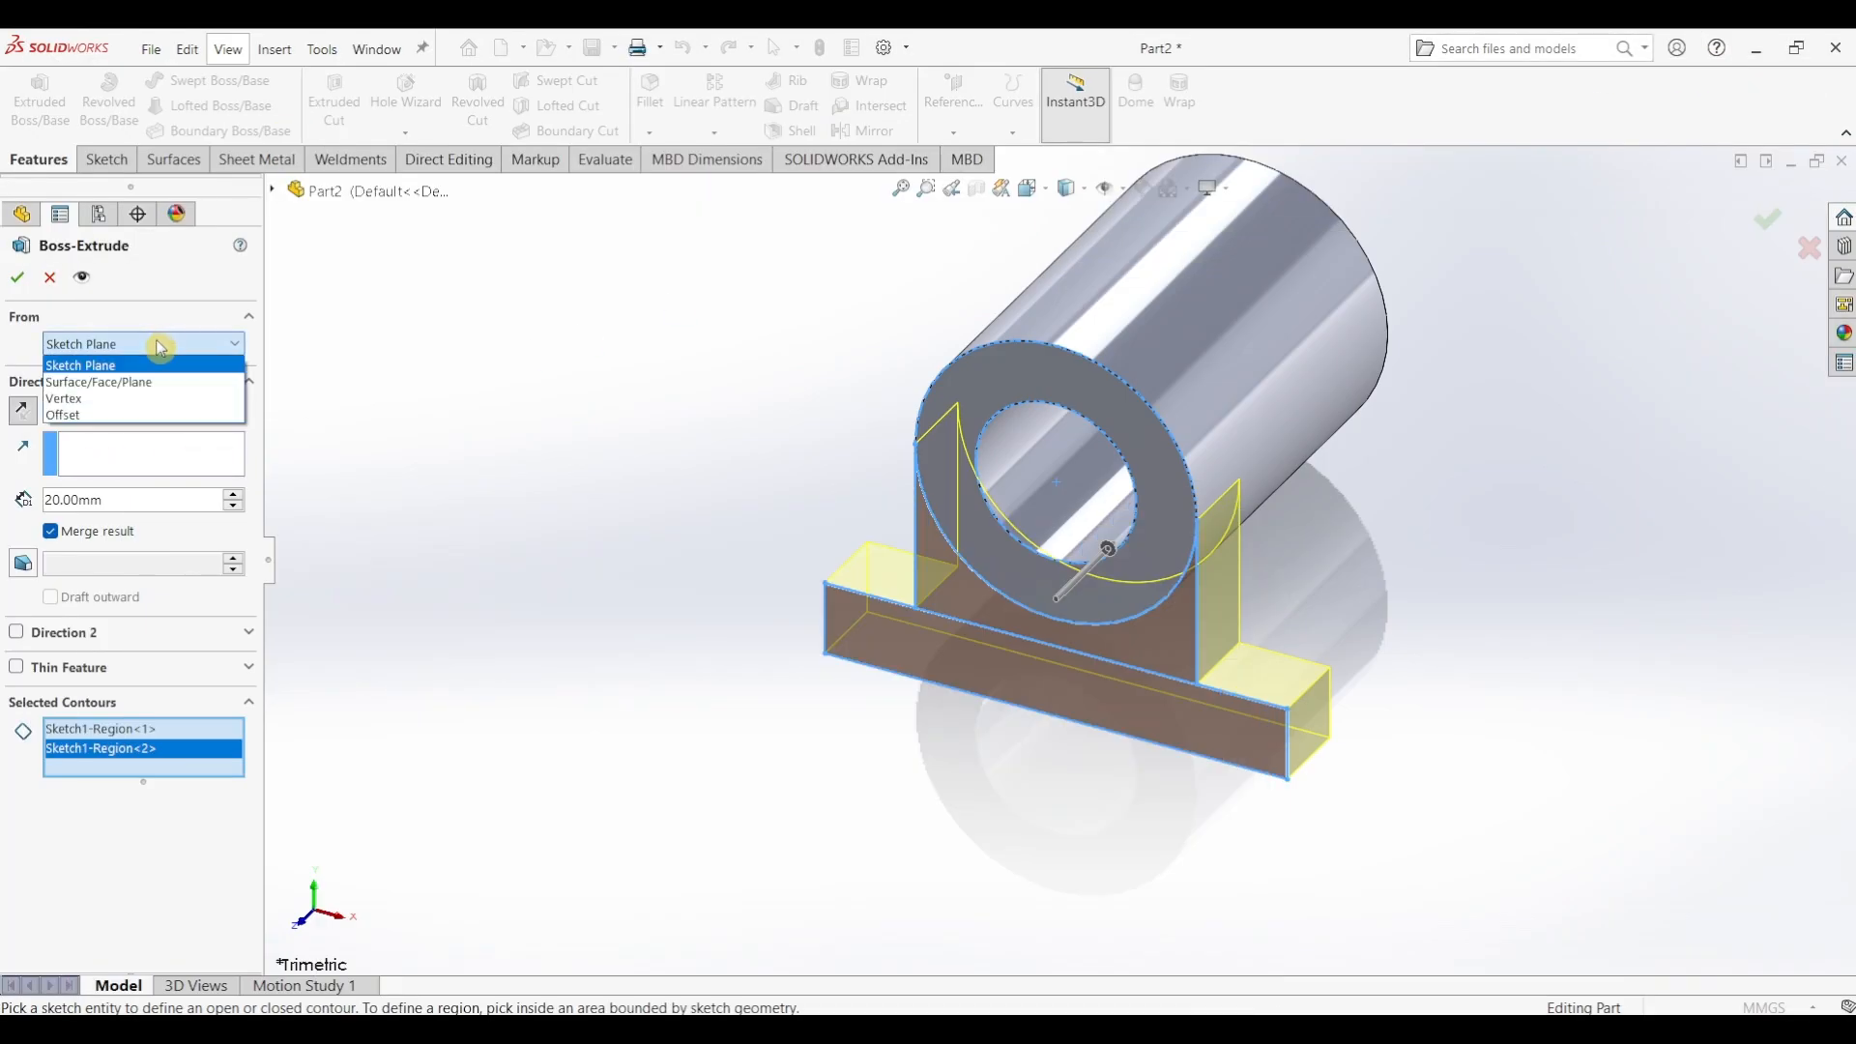
{"action": "left_click", "coordinate": [91, 415]}
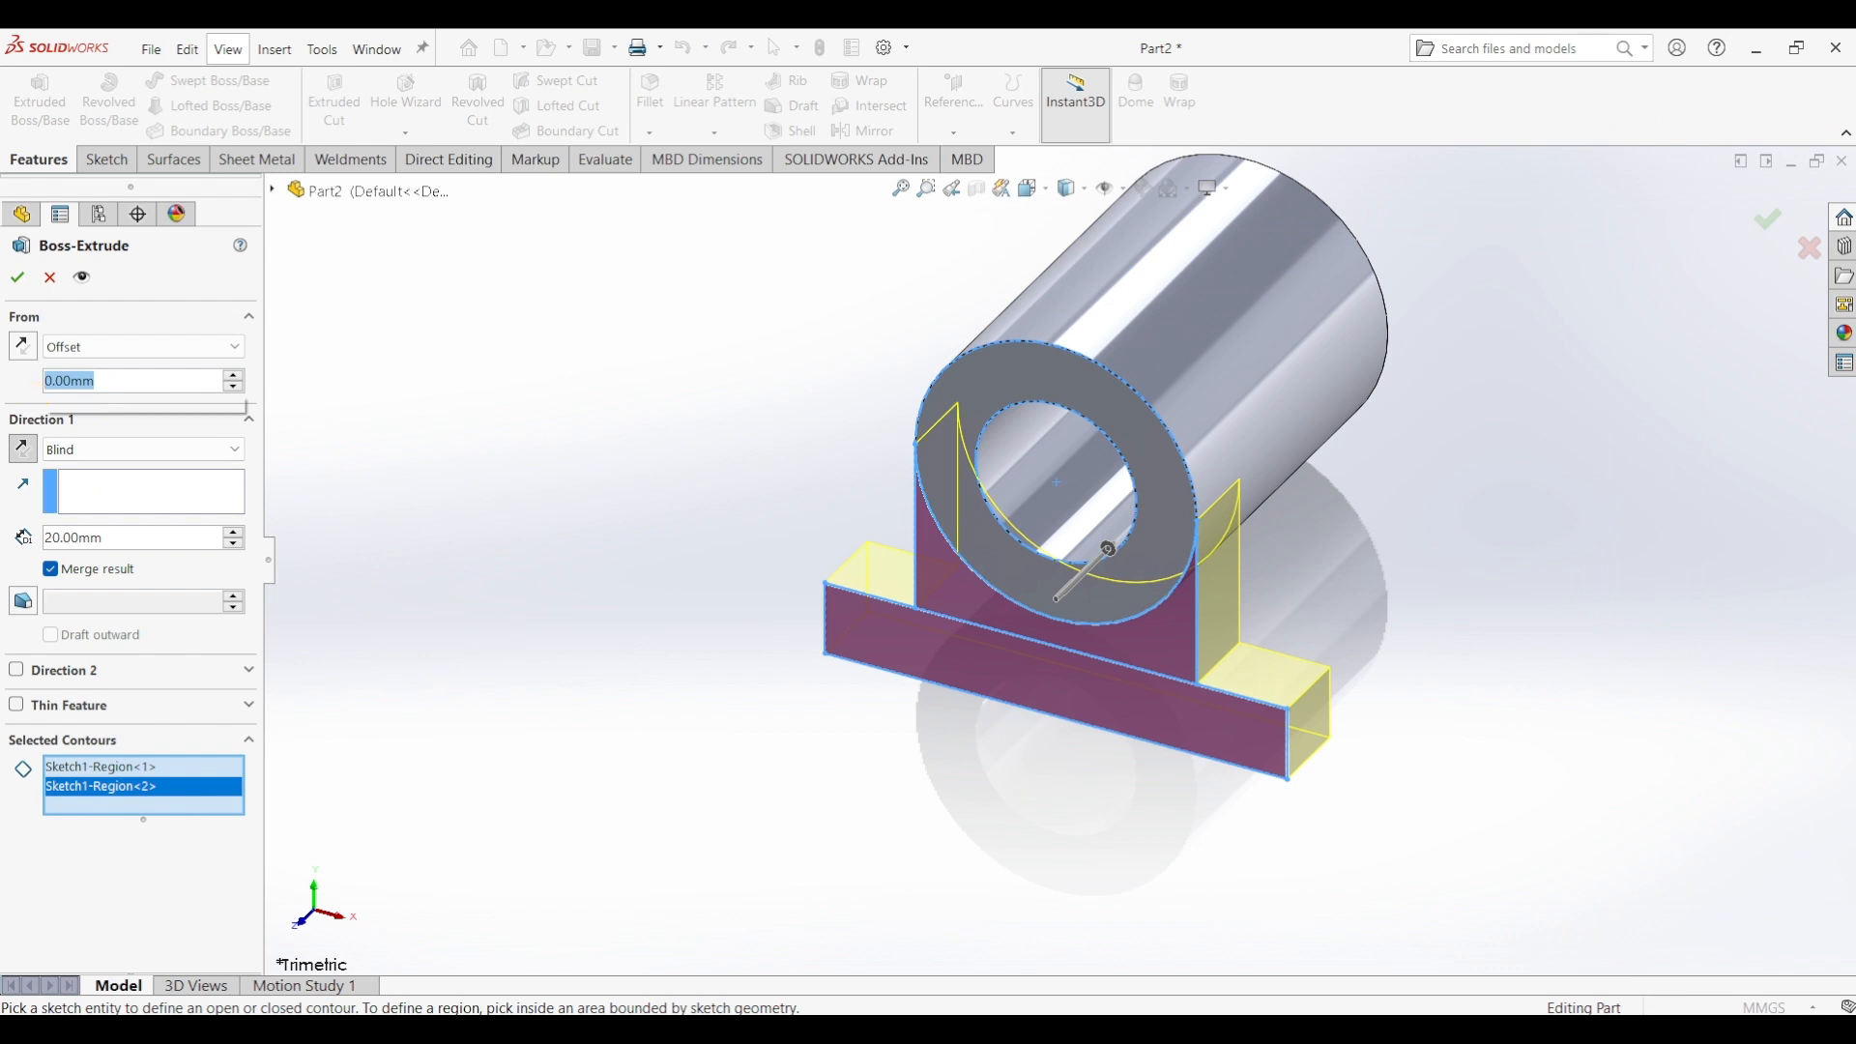
{"action": "type", "text": "10"}
{"action": "key", "text": "Return"}
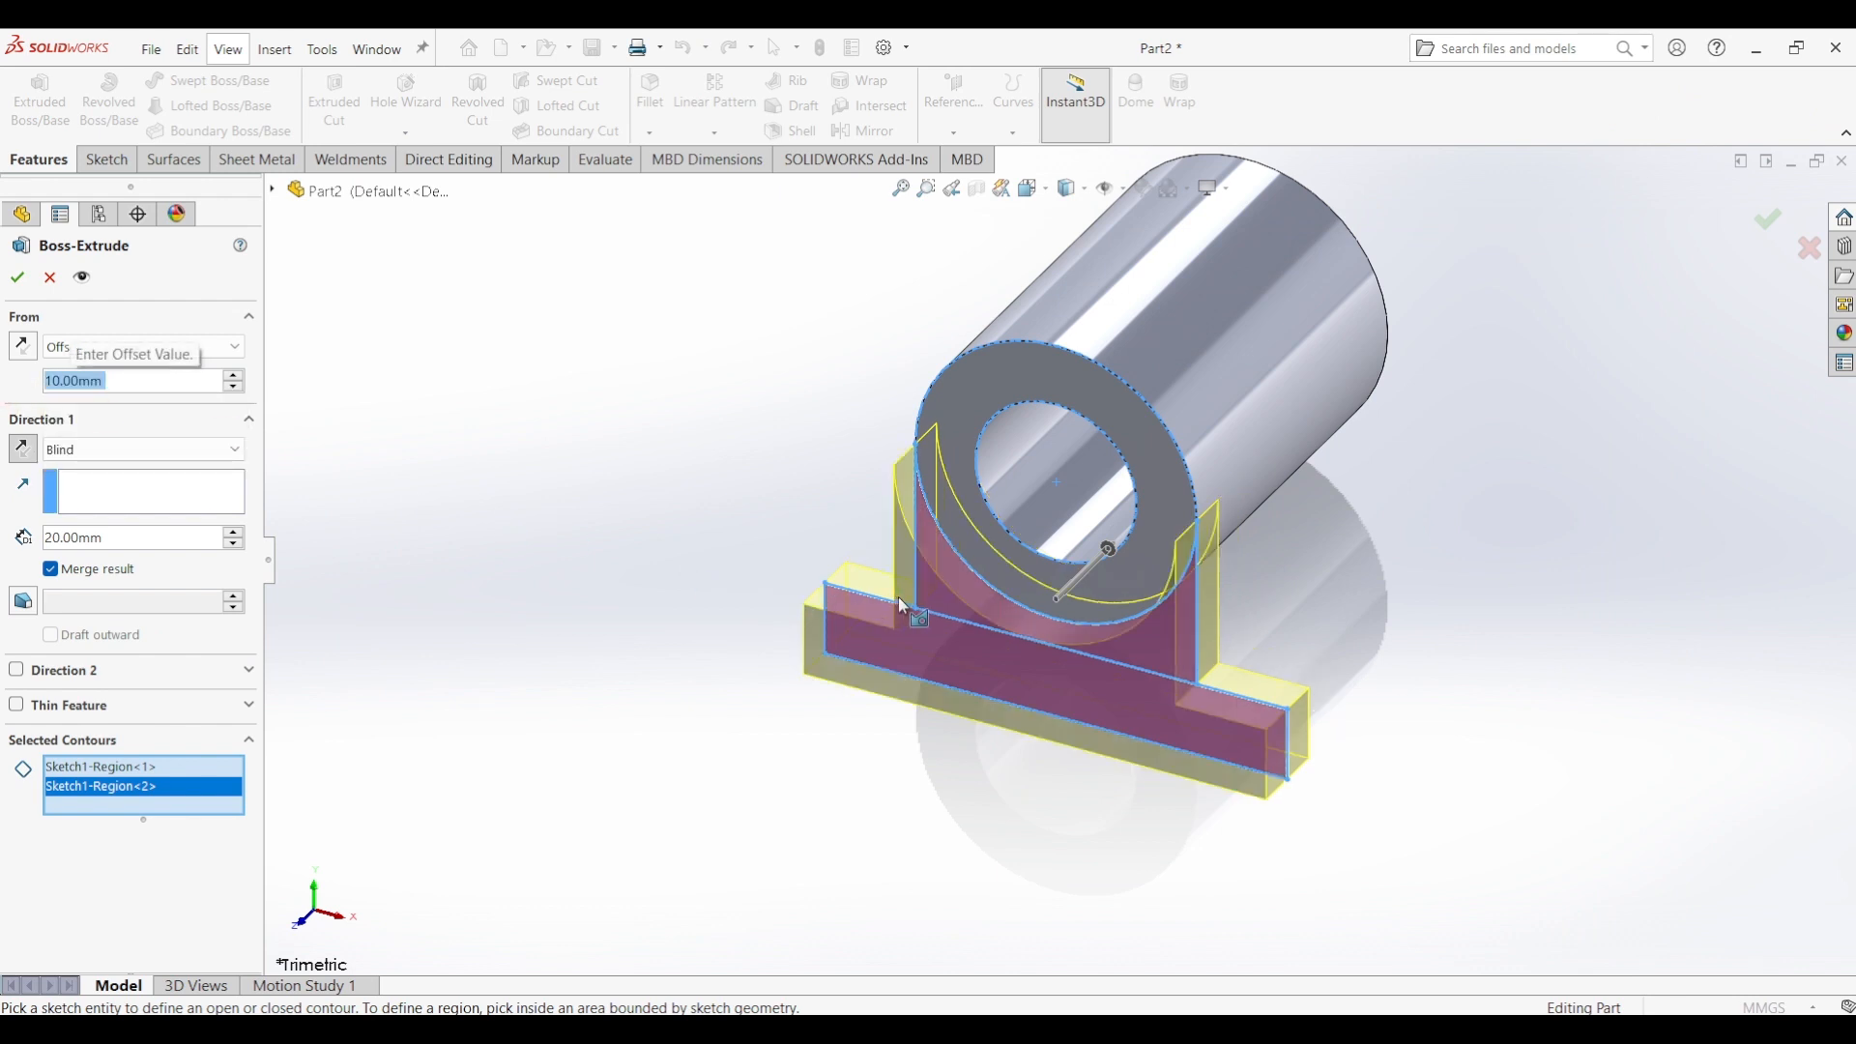
{"action": "left_click", "coordinate": [23, 348]}
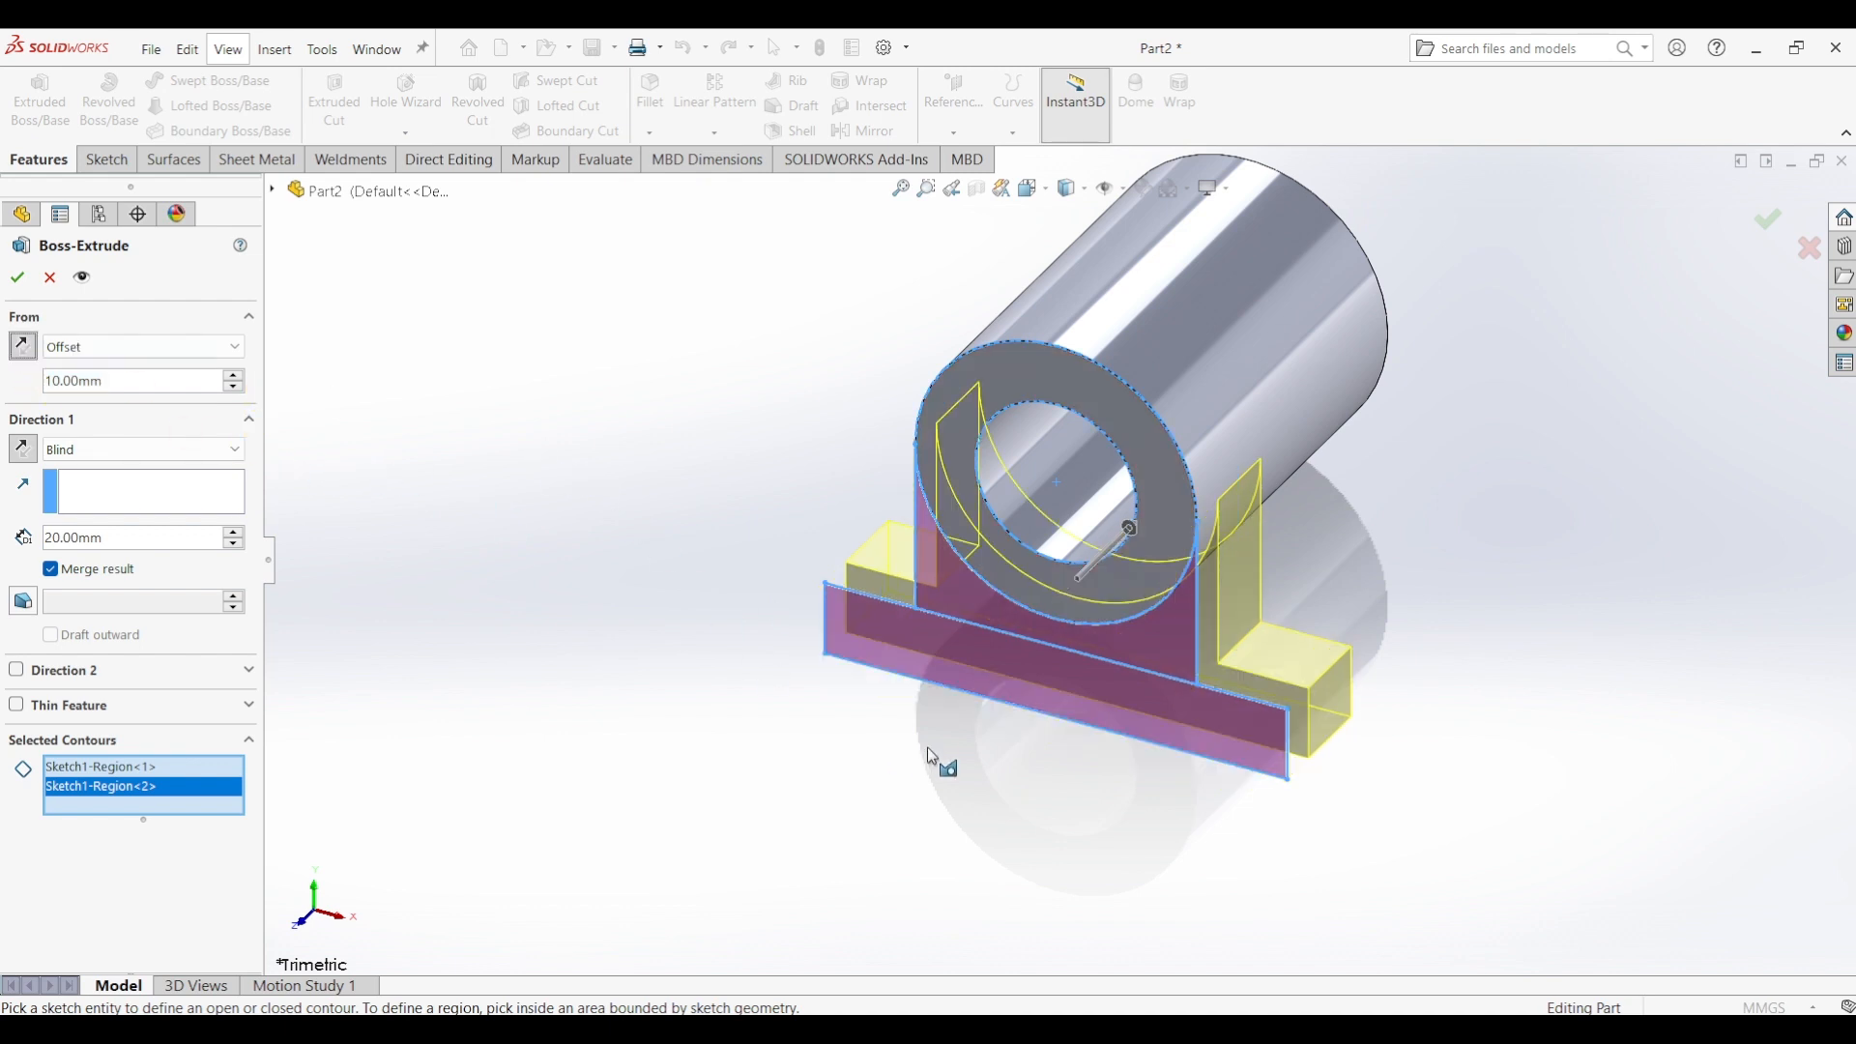
{"action": "middle_click_drag", "start_coordinate": [928, 749], "coordinate": [878, 737]}
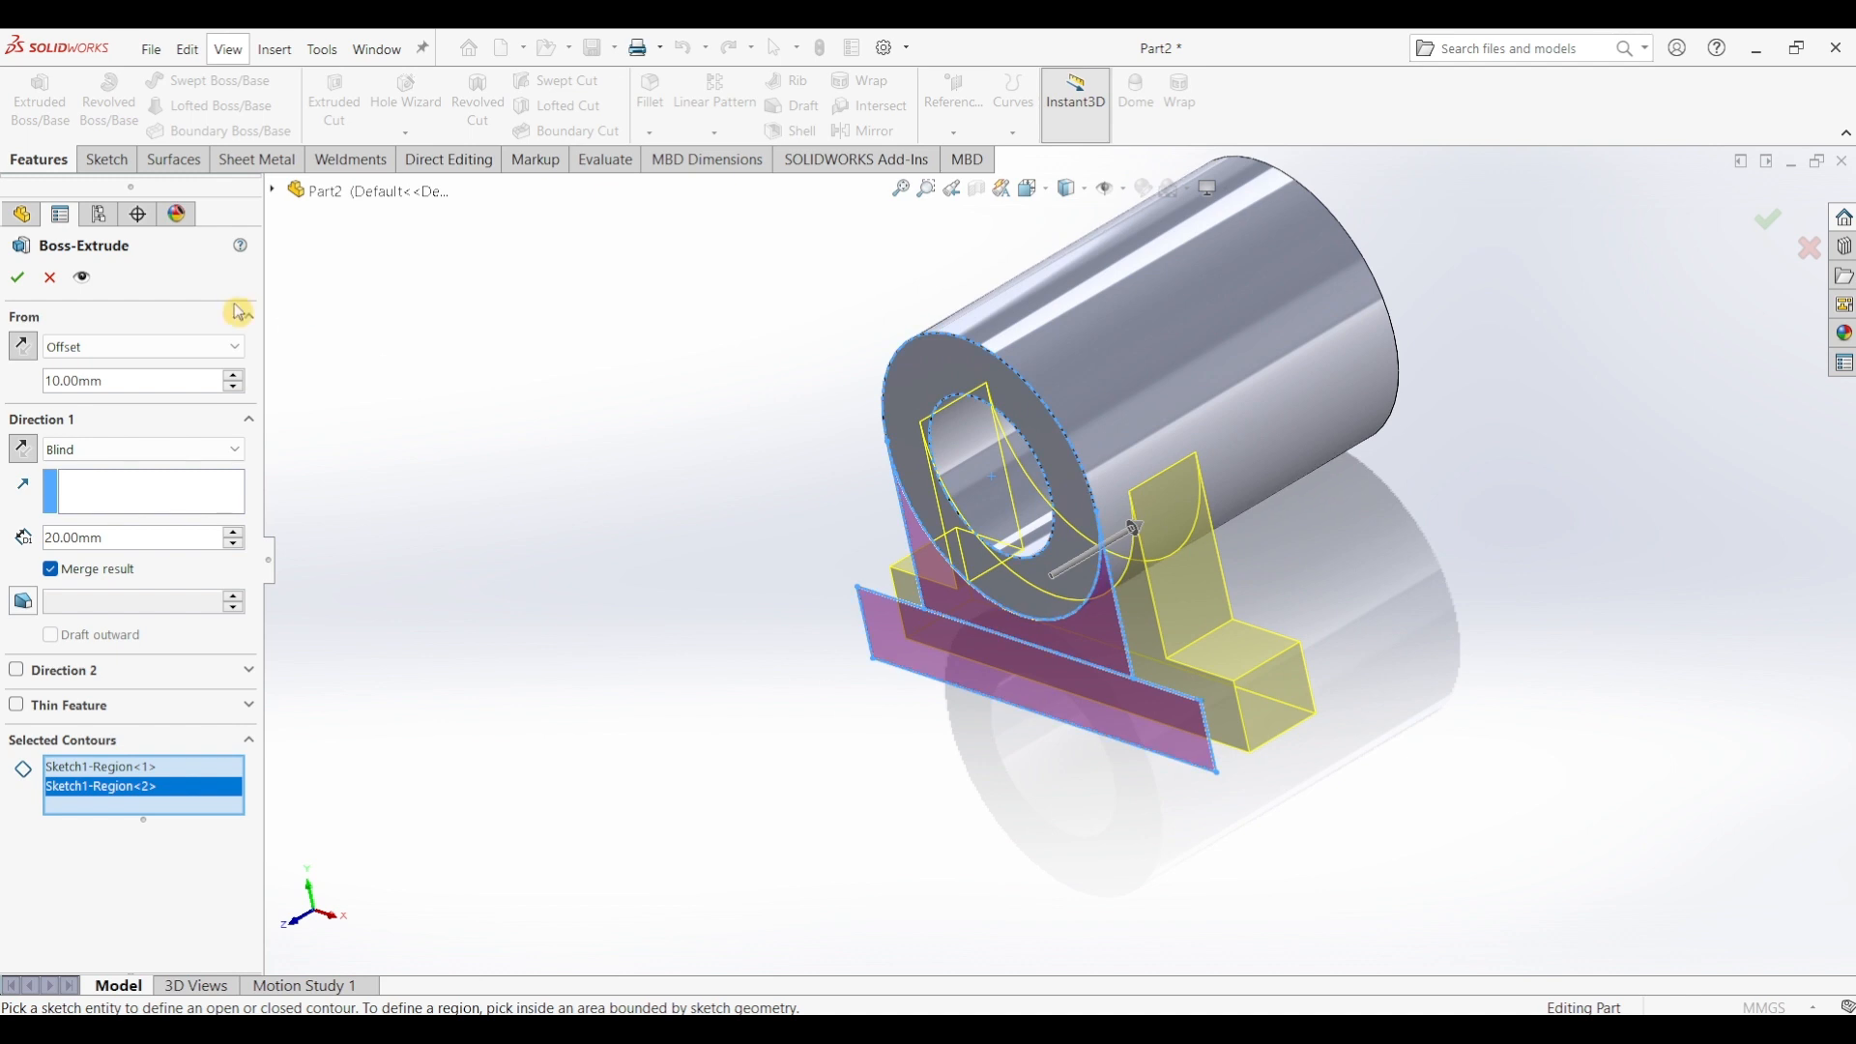
{"action": "left_click", "coordinate": [19, 280]}
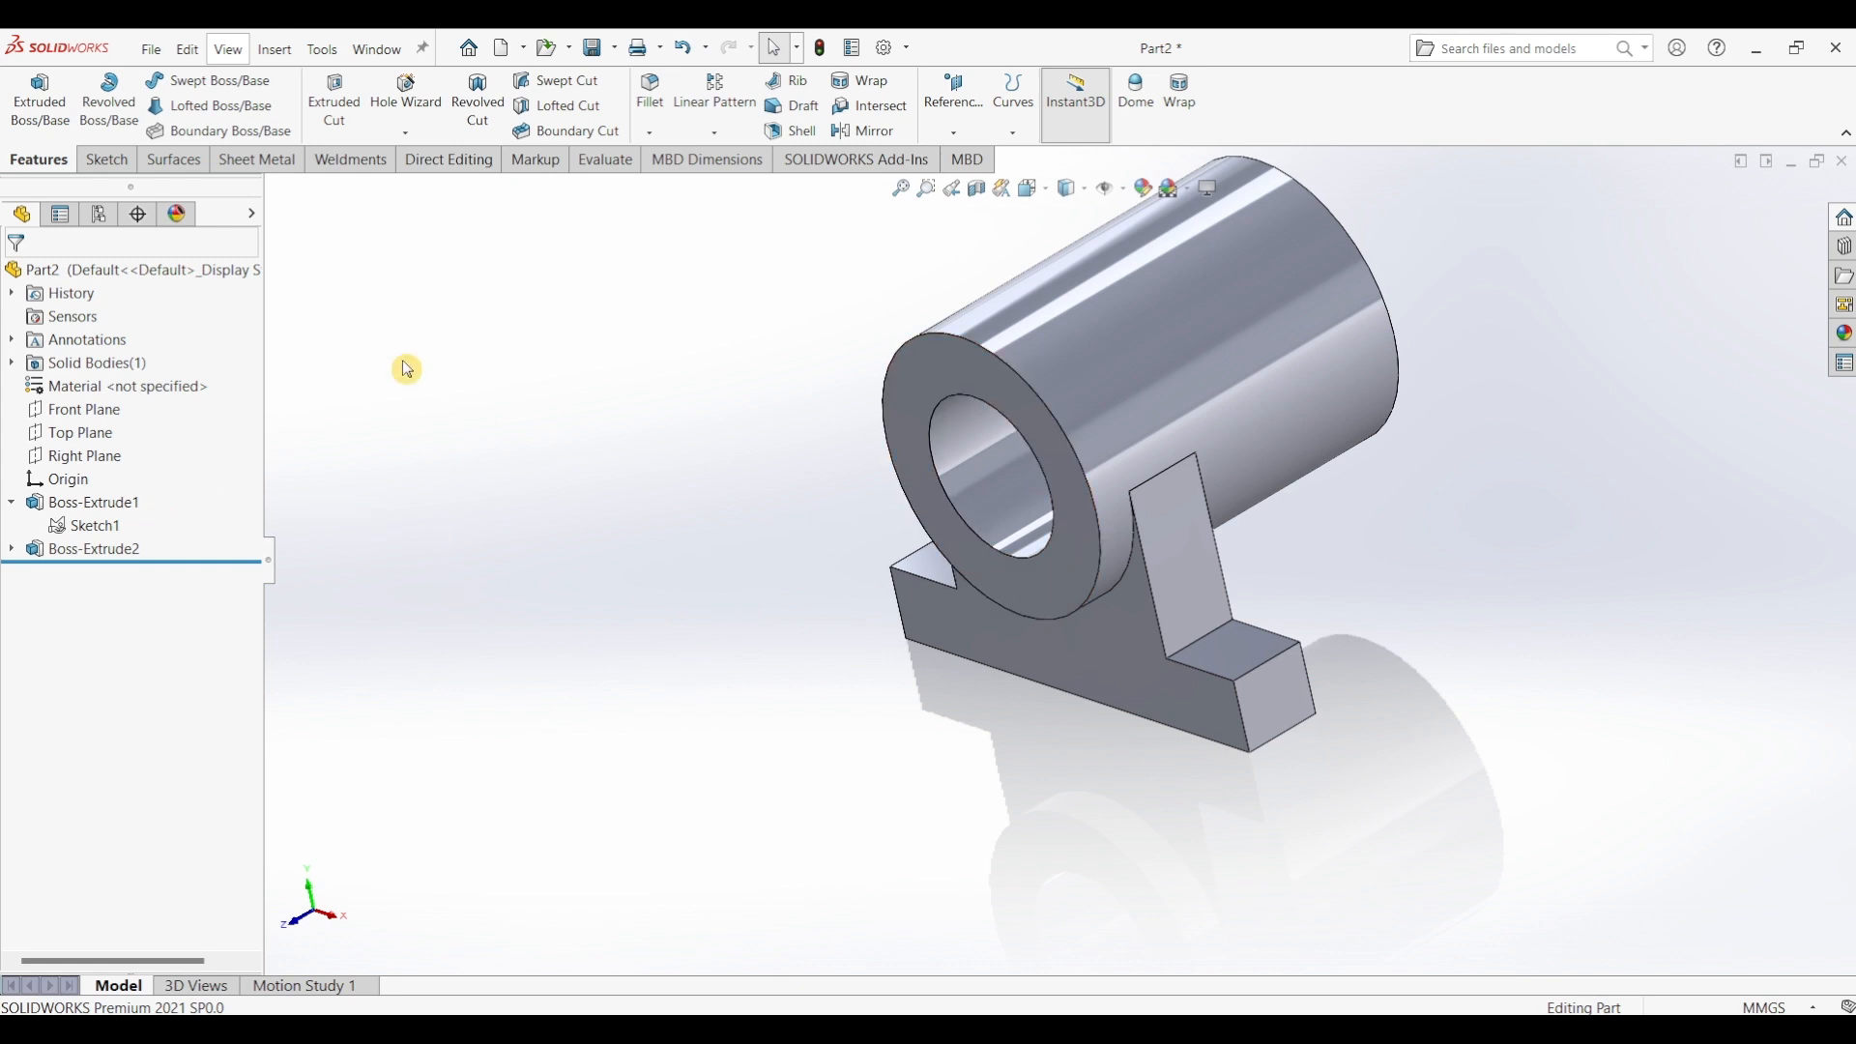
- Start a third boss extrusion from Sketch1 using the web region and base rectangle, 20 mm deep in the reversed direction
{"action": "left_click", "coordinate": [85, 525]}
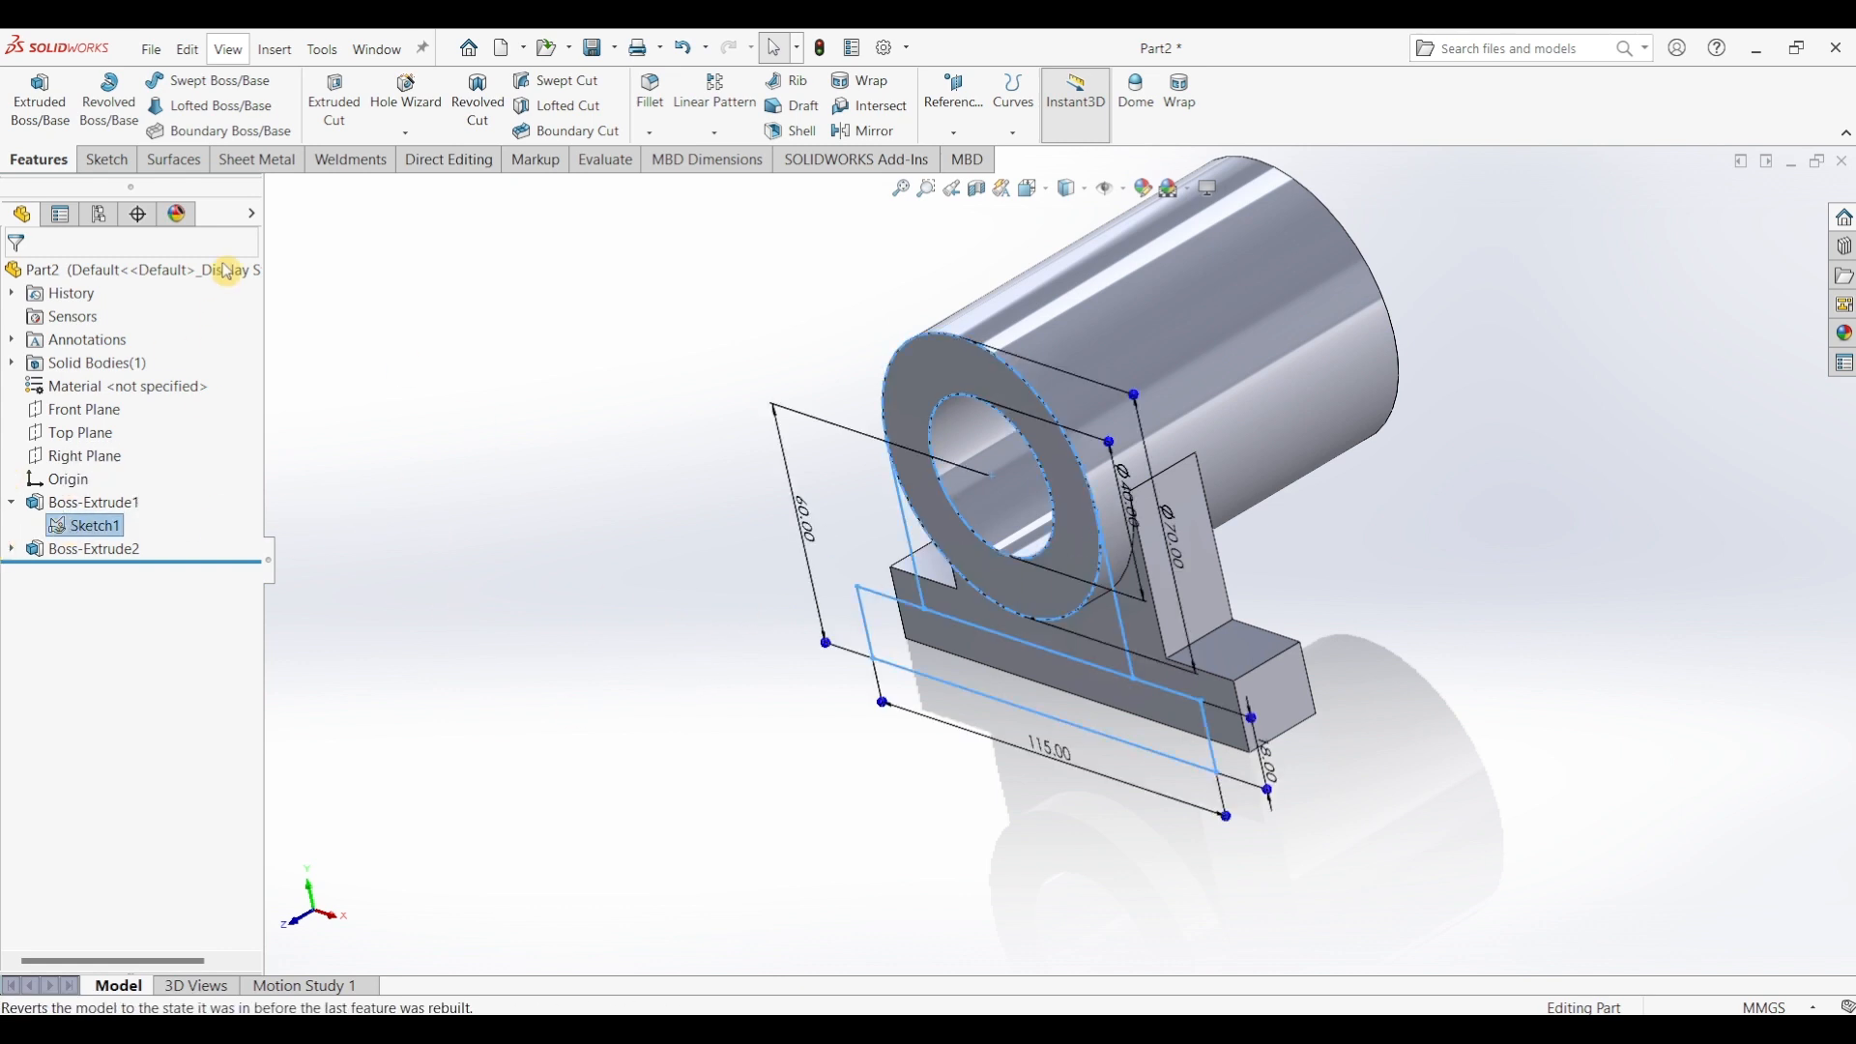
{"action": "left_click", "coordinate": [45, 118]}
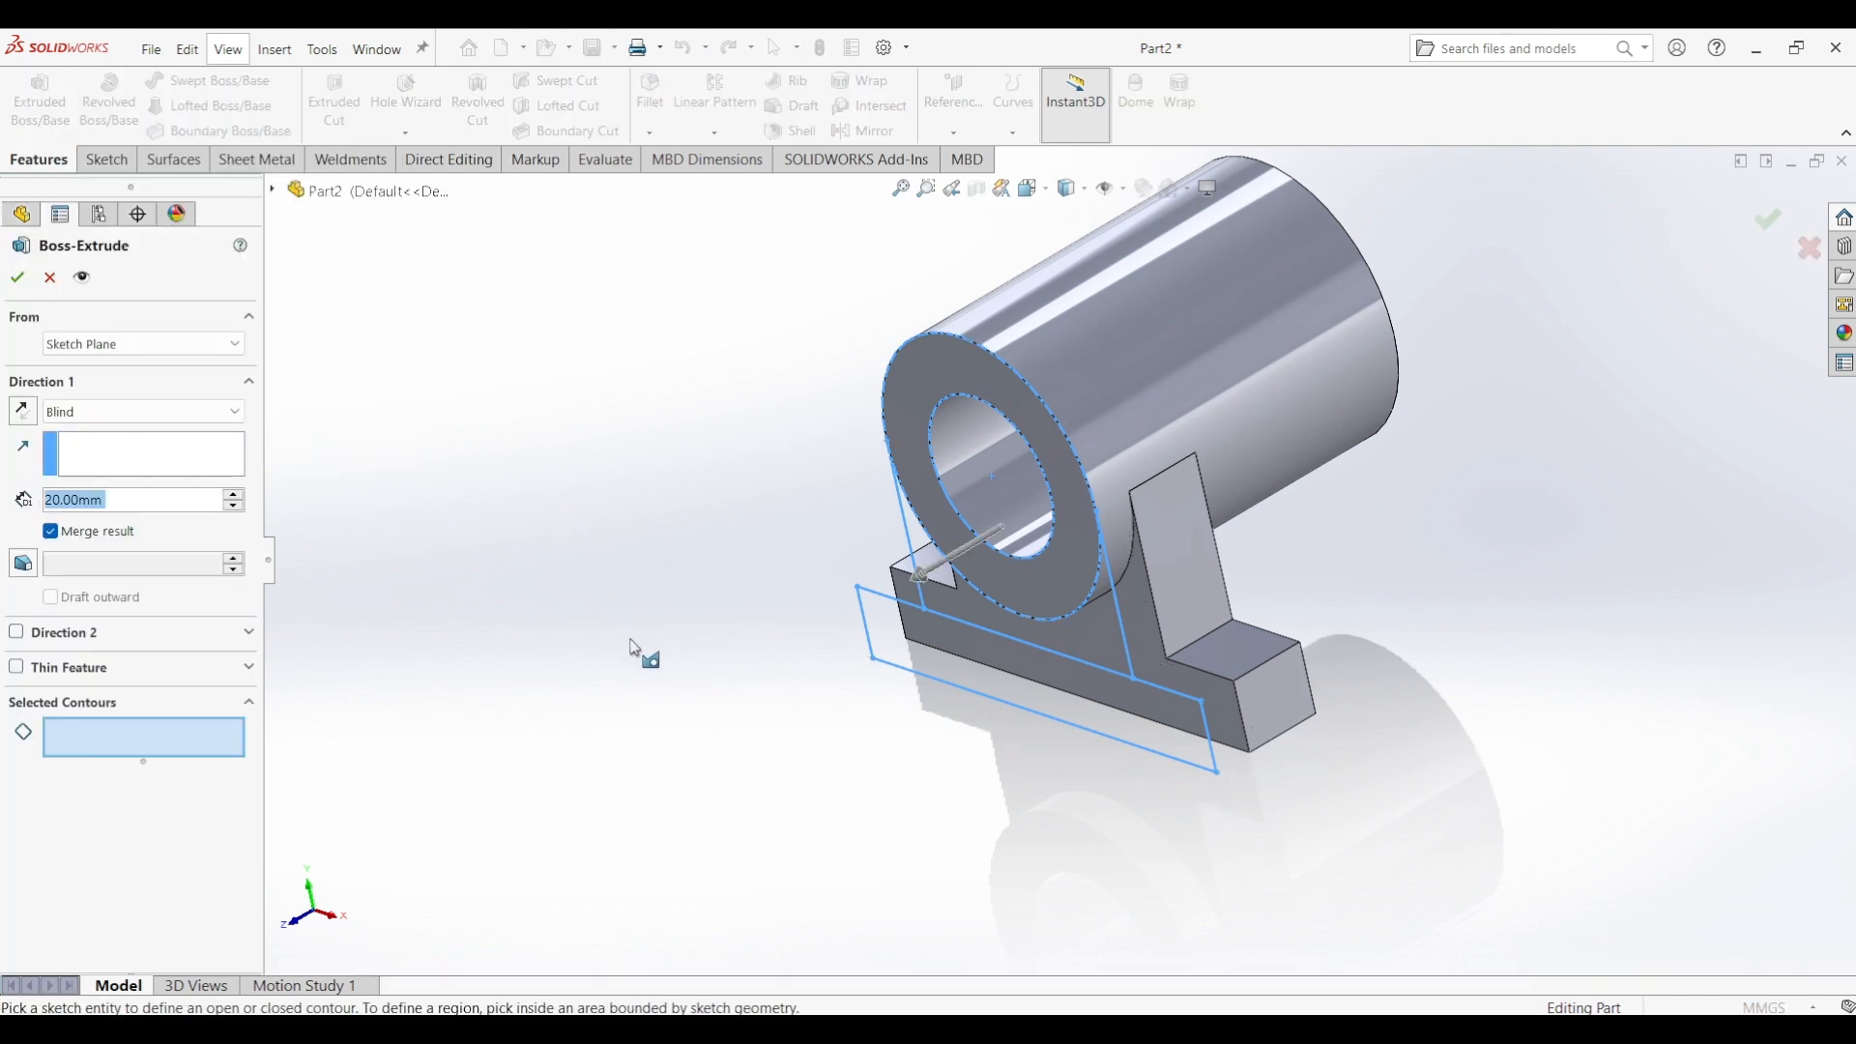
{"action": "left_click", "coordinate": [1071, 624]}
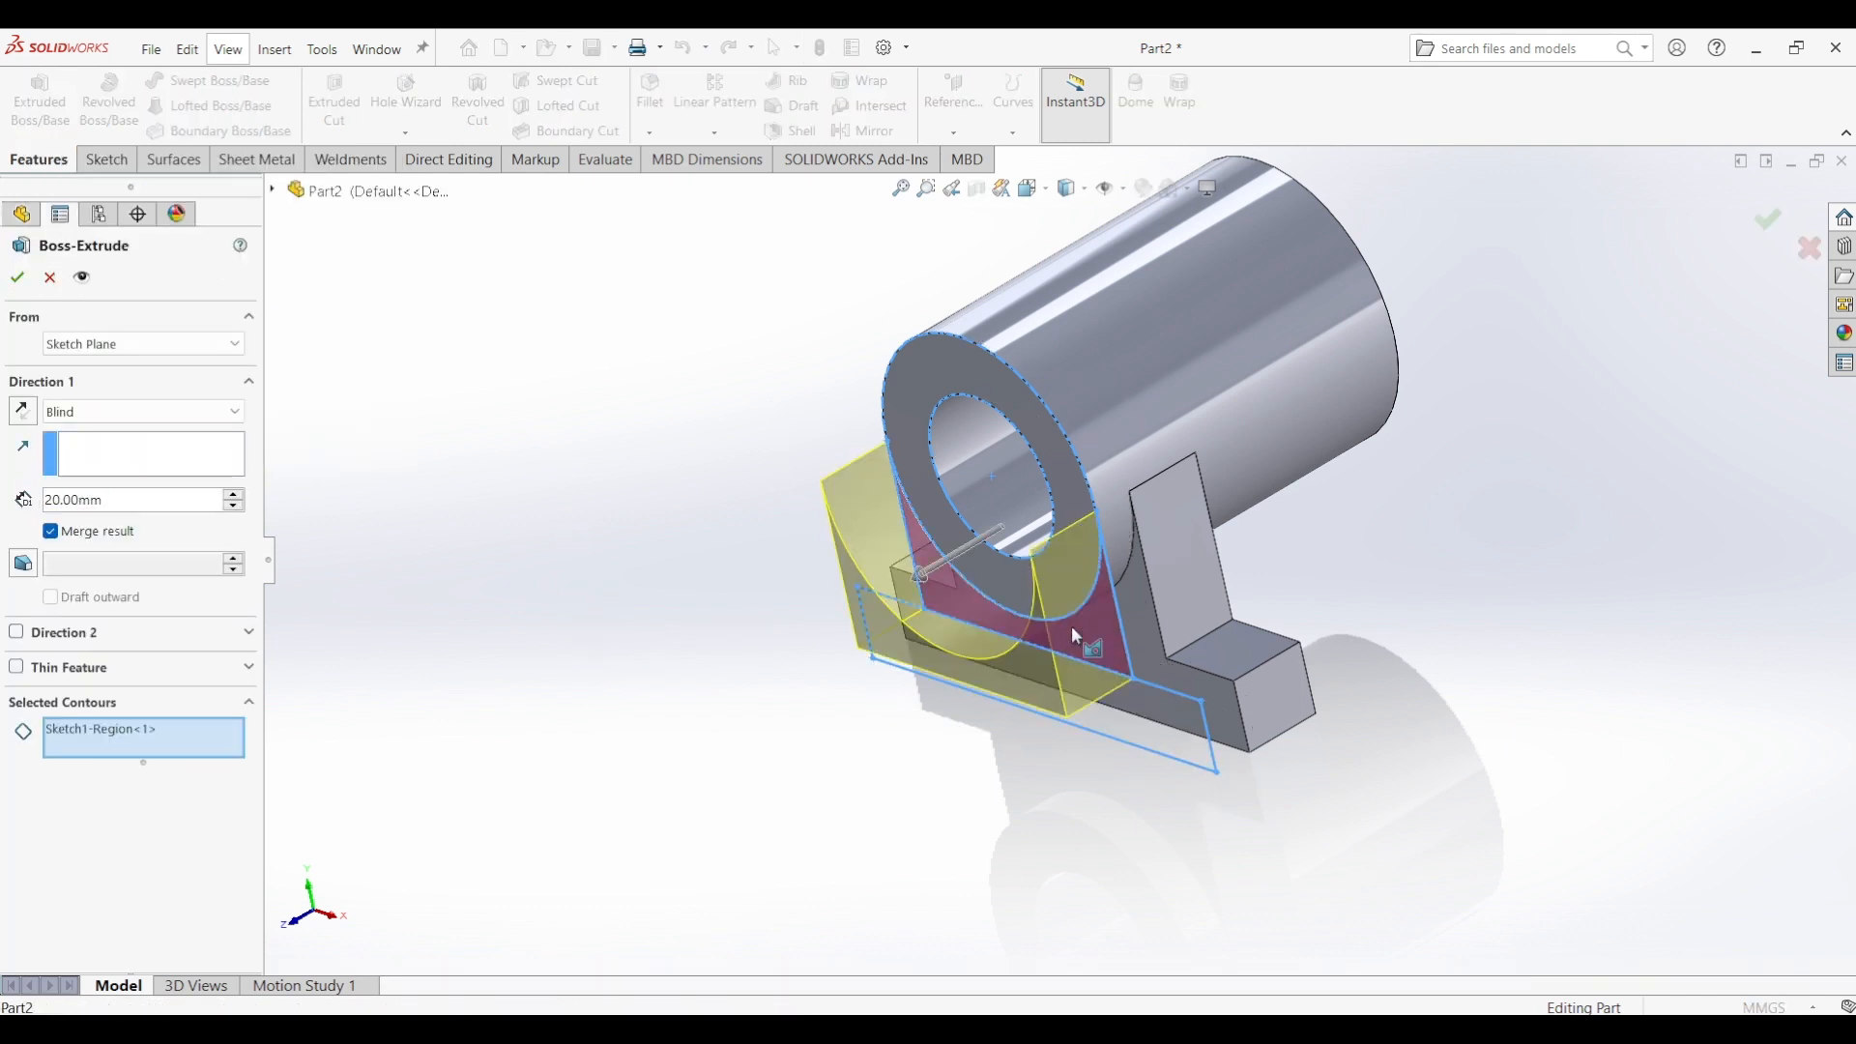
{"action": "left_click", "coordinate": [1118, 711]}
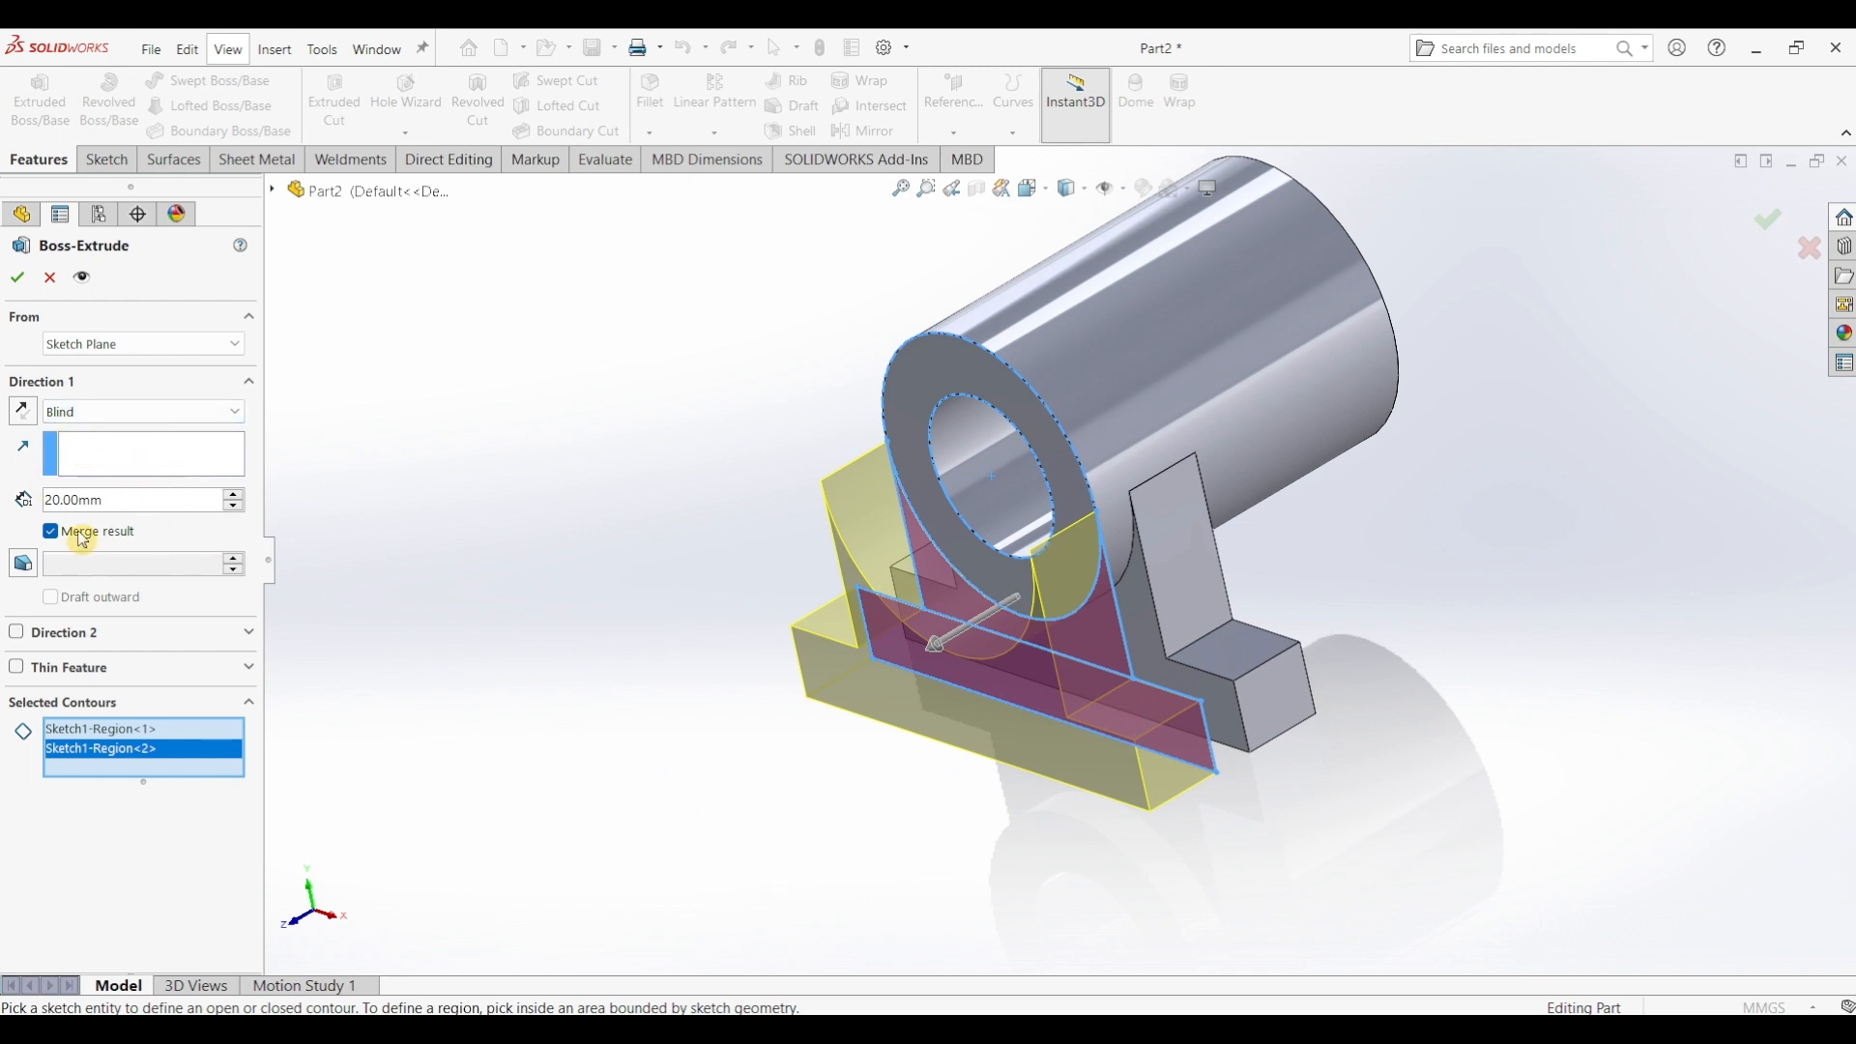
{"action": "left_click", "coordinate": [24, 420]}
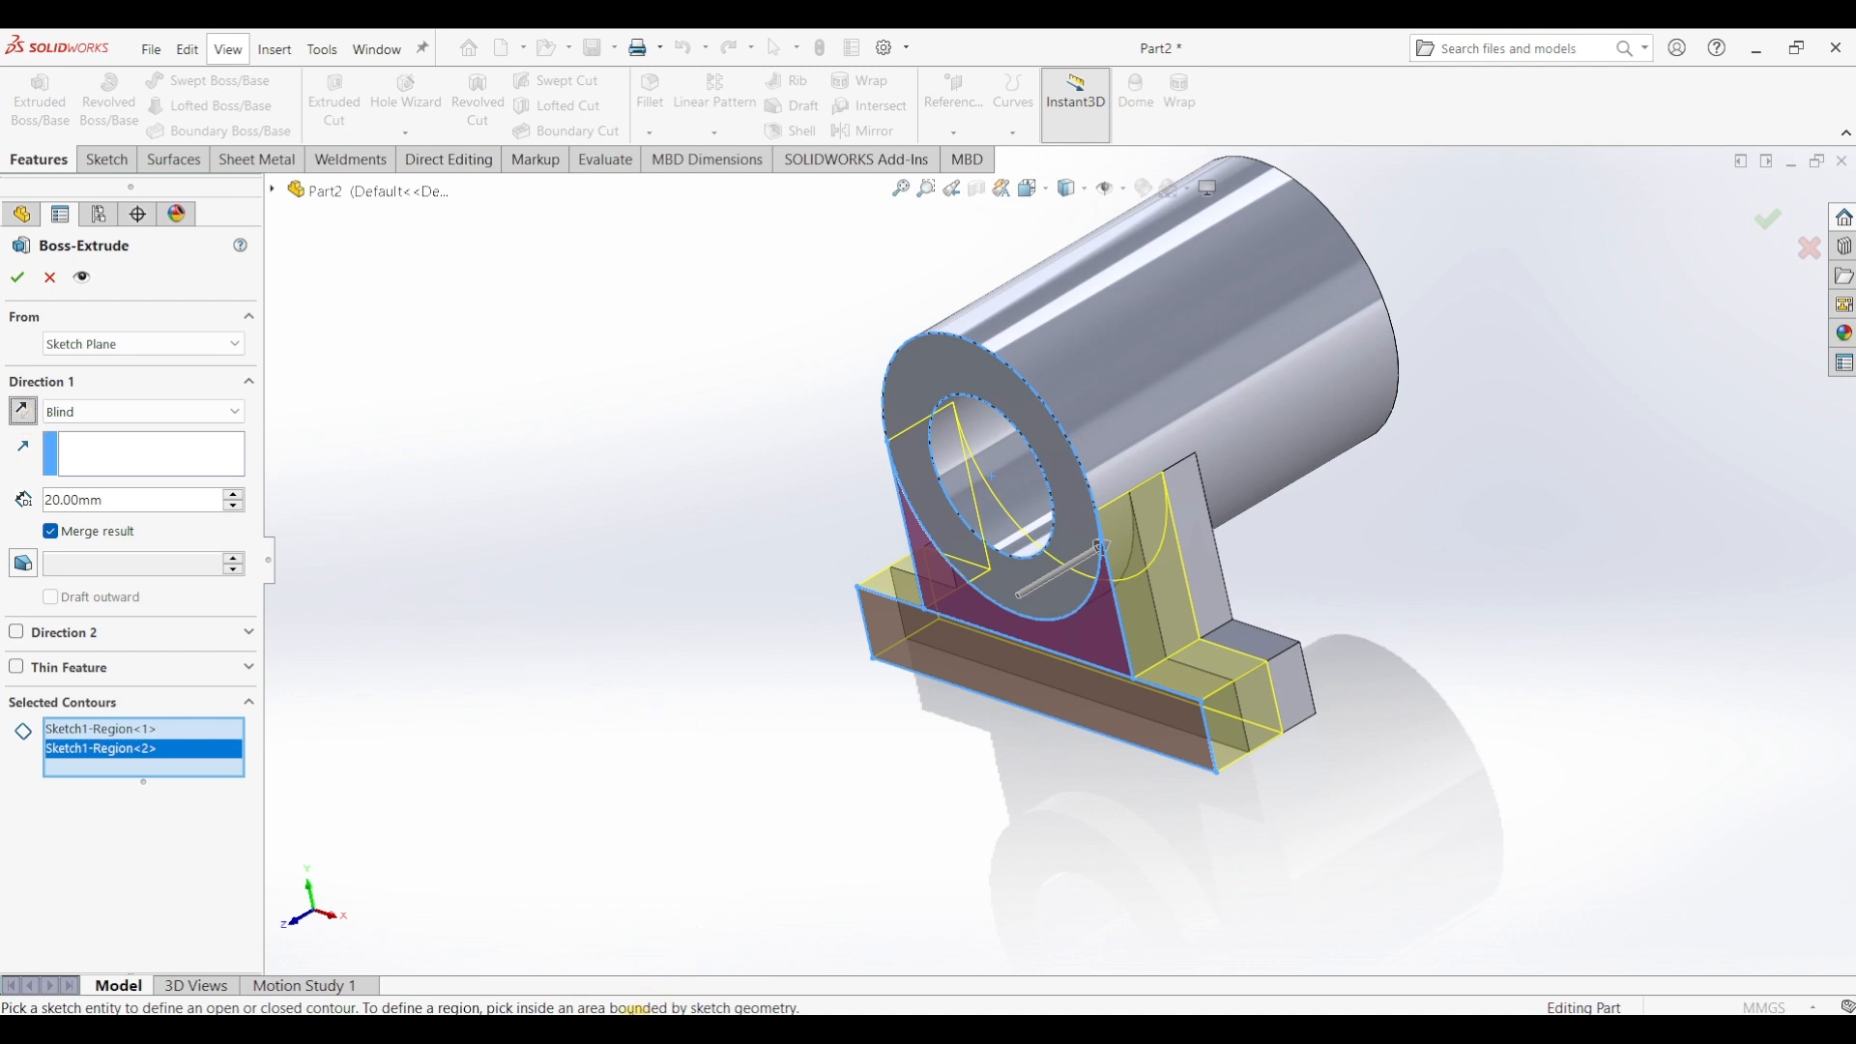
- Check the second foot's setback in the PDF drawing, start the extrusion at a 60 mm offset in the reversed direction, and accept it
{"action": "left_click", "coordinate": [618, 1029]}
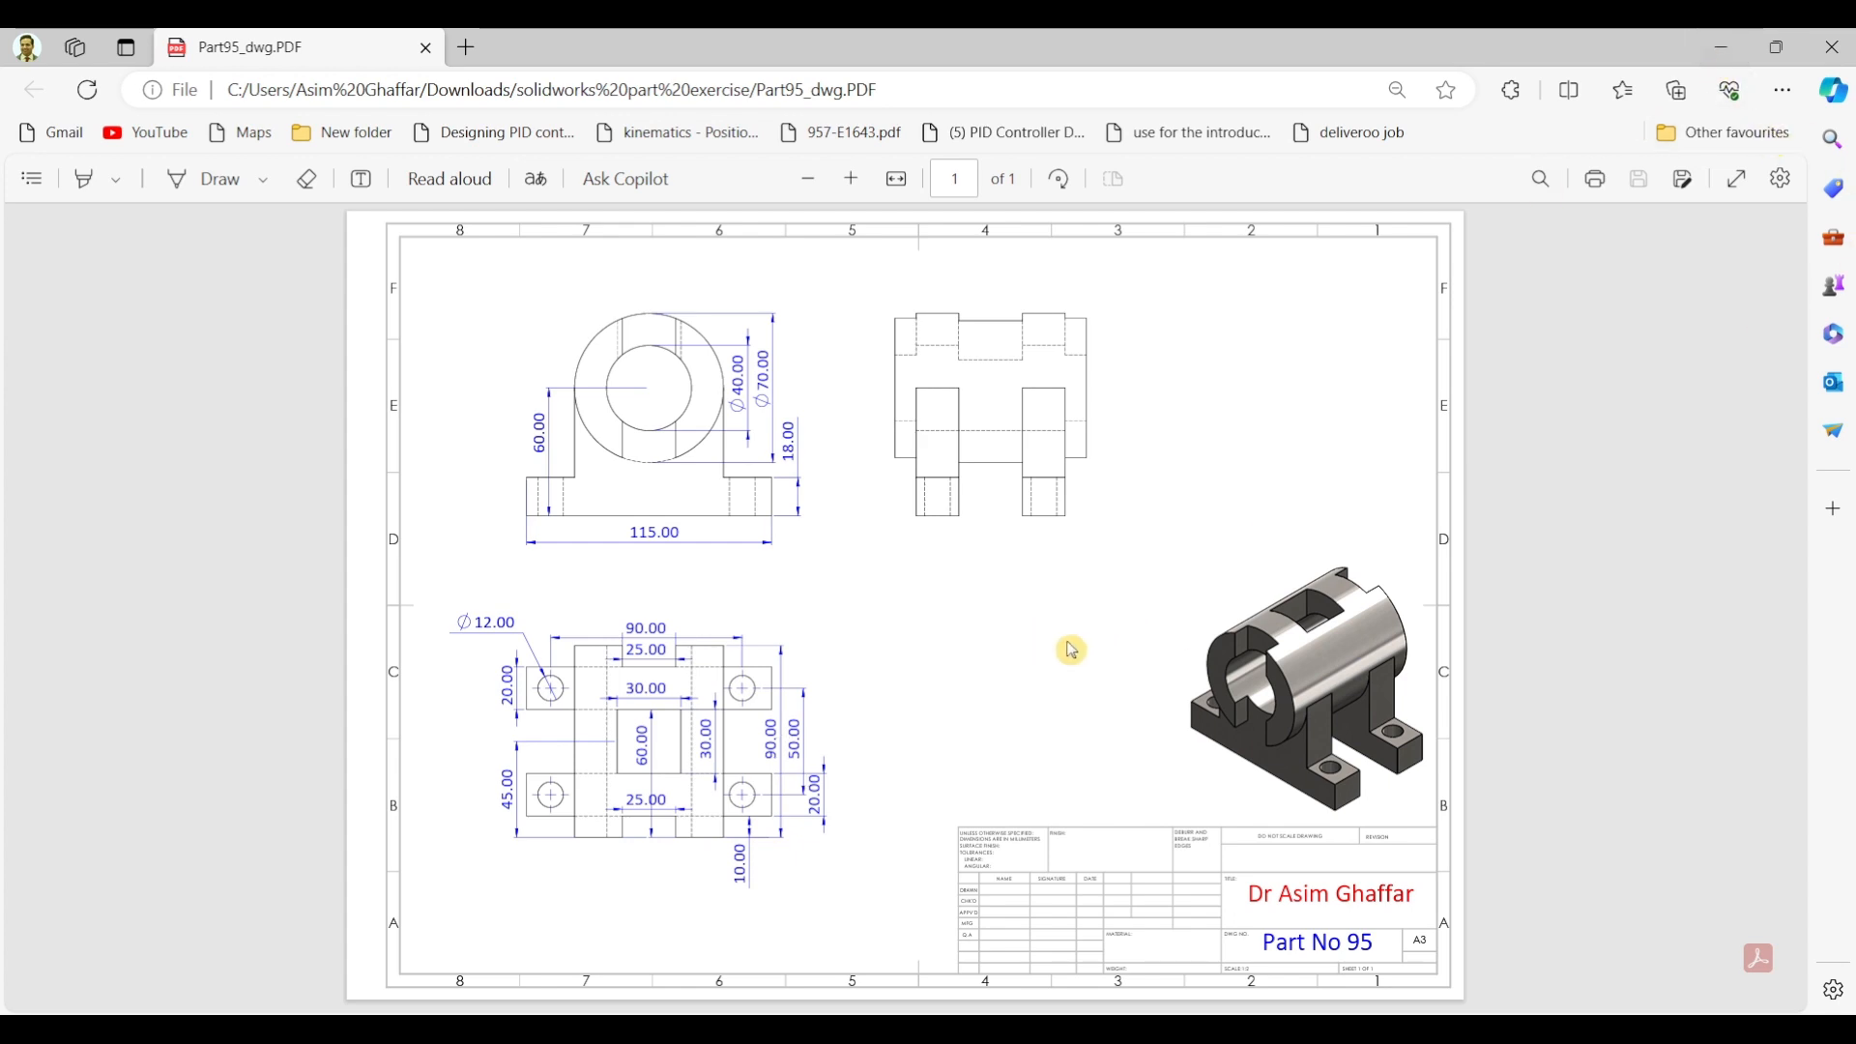
{"action": "left_click", "coordinate": [1721, 50]}
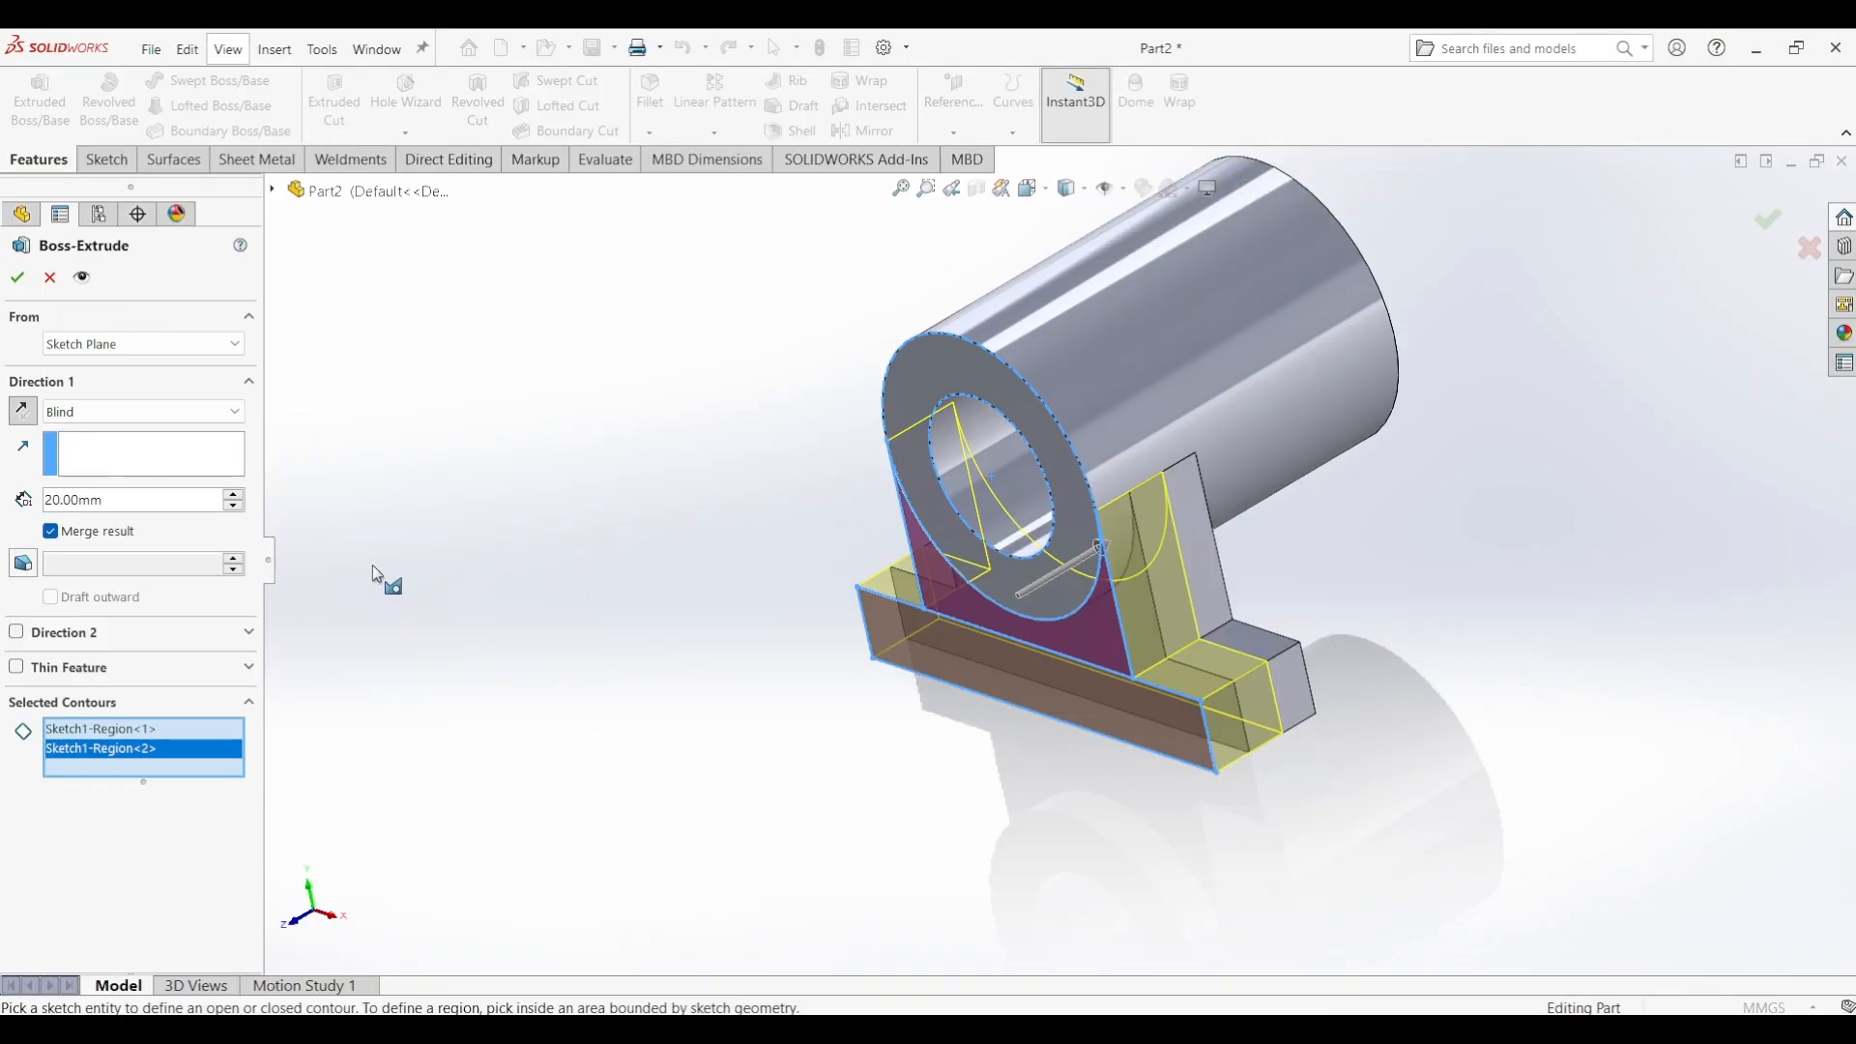
{"action": "left_click", "coordinate": [101, 345]}
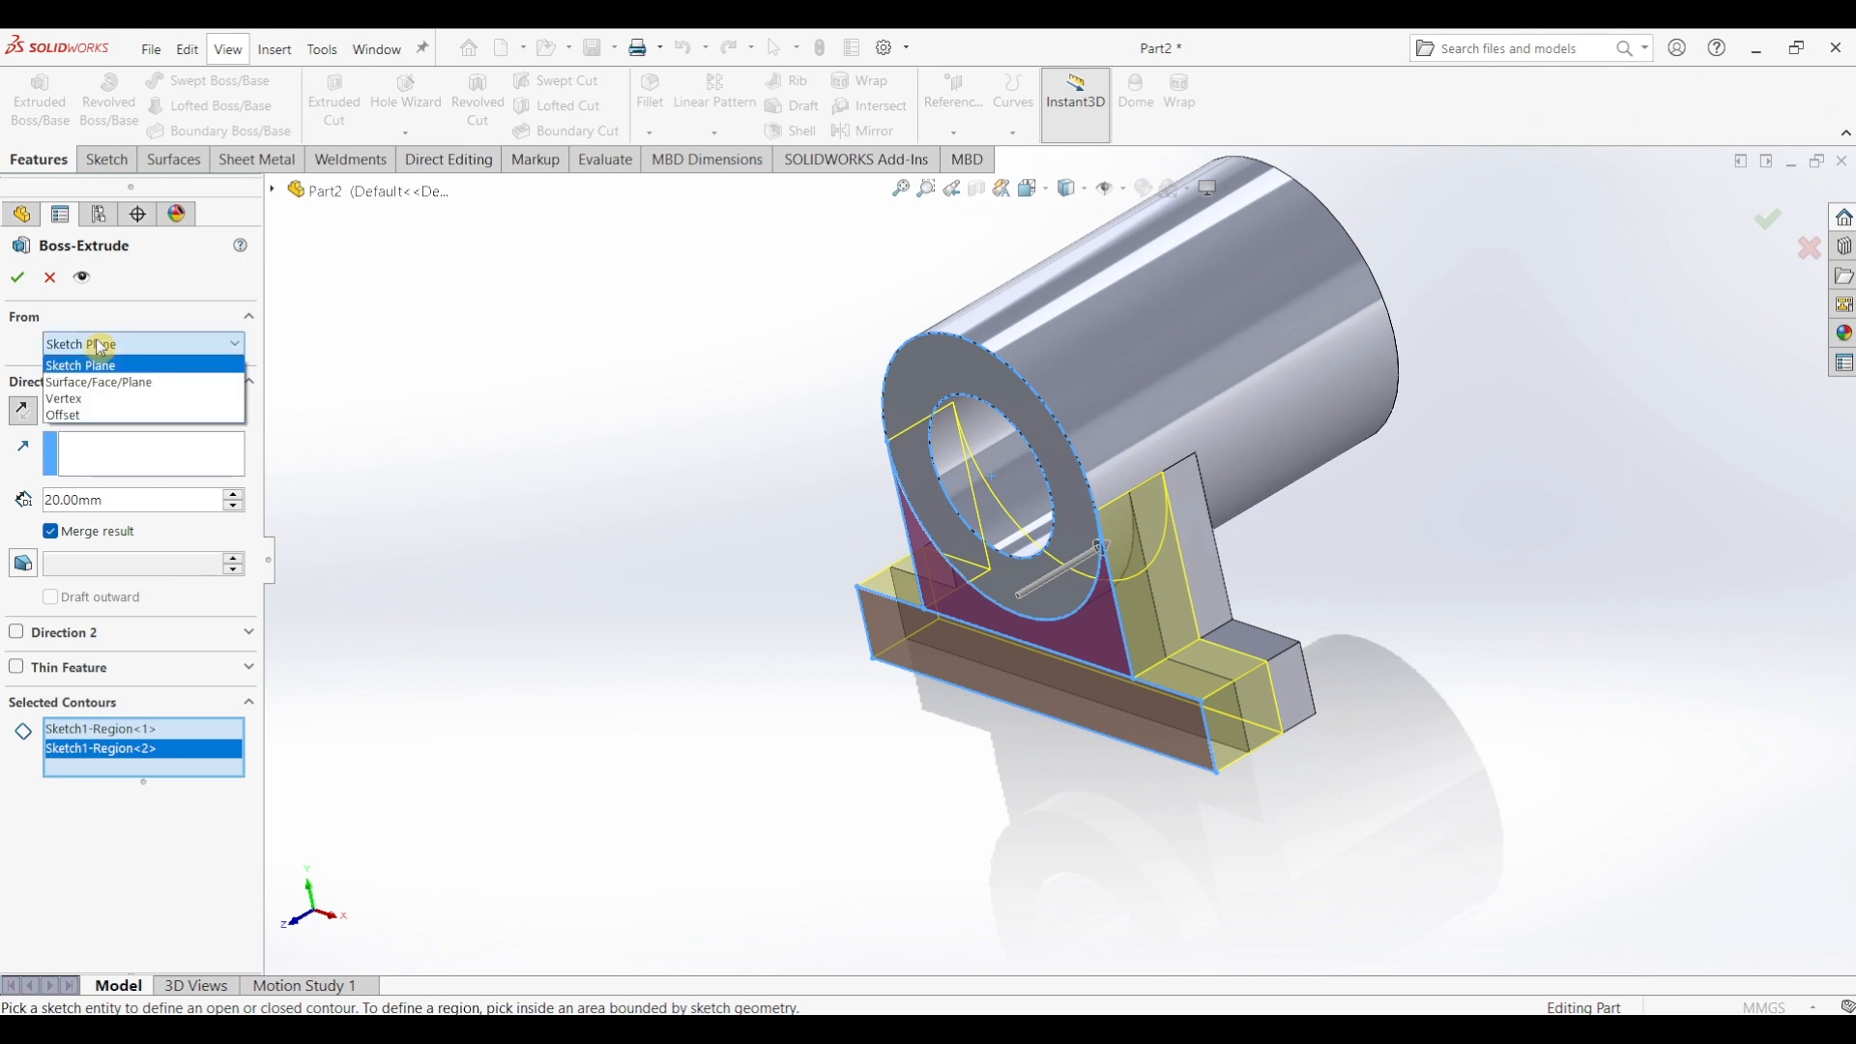
{"action": "left_click", "coordinate": [101, 404]}
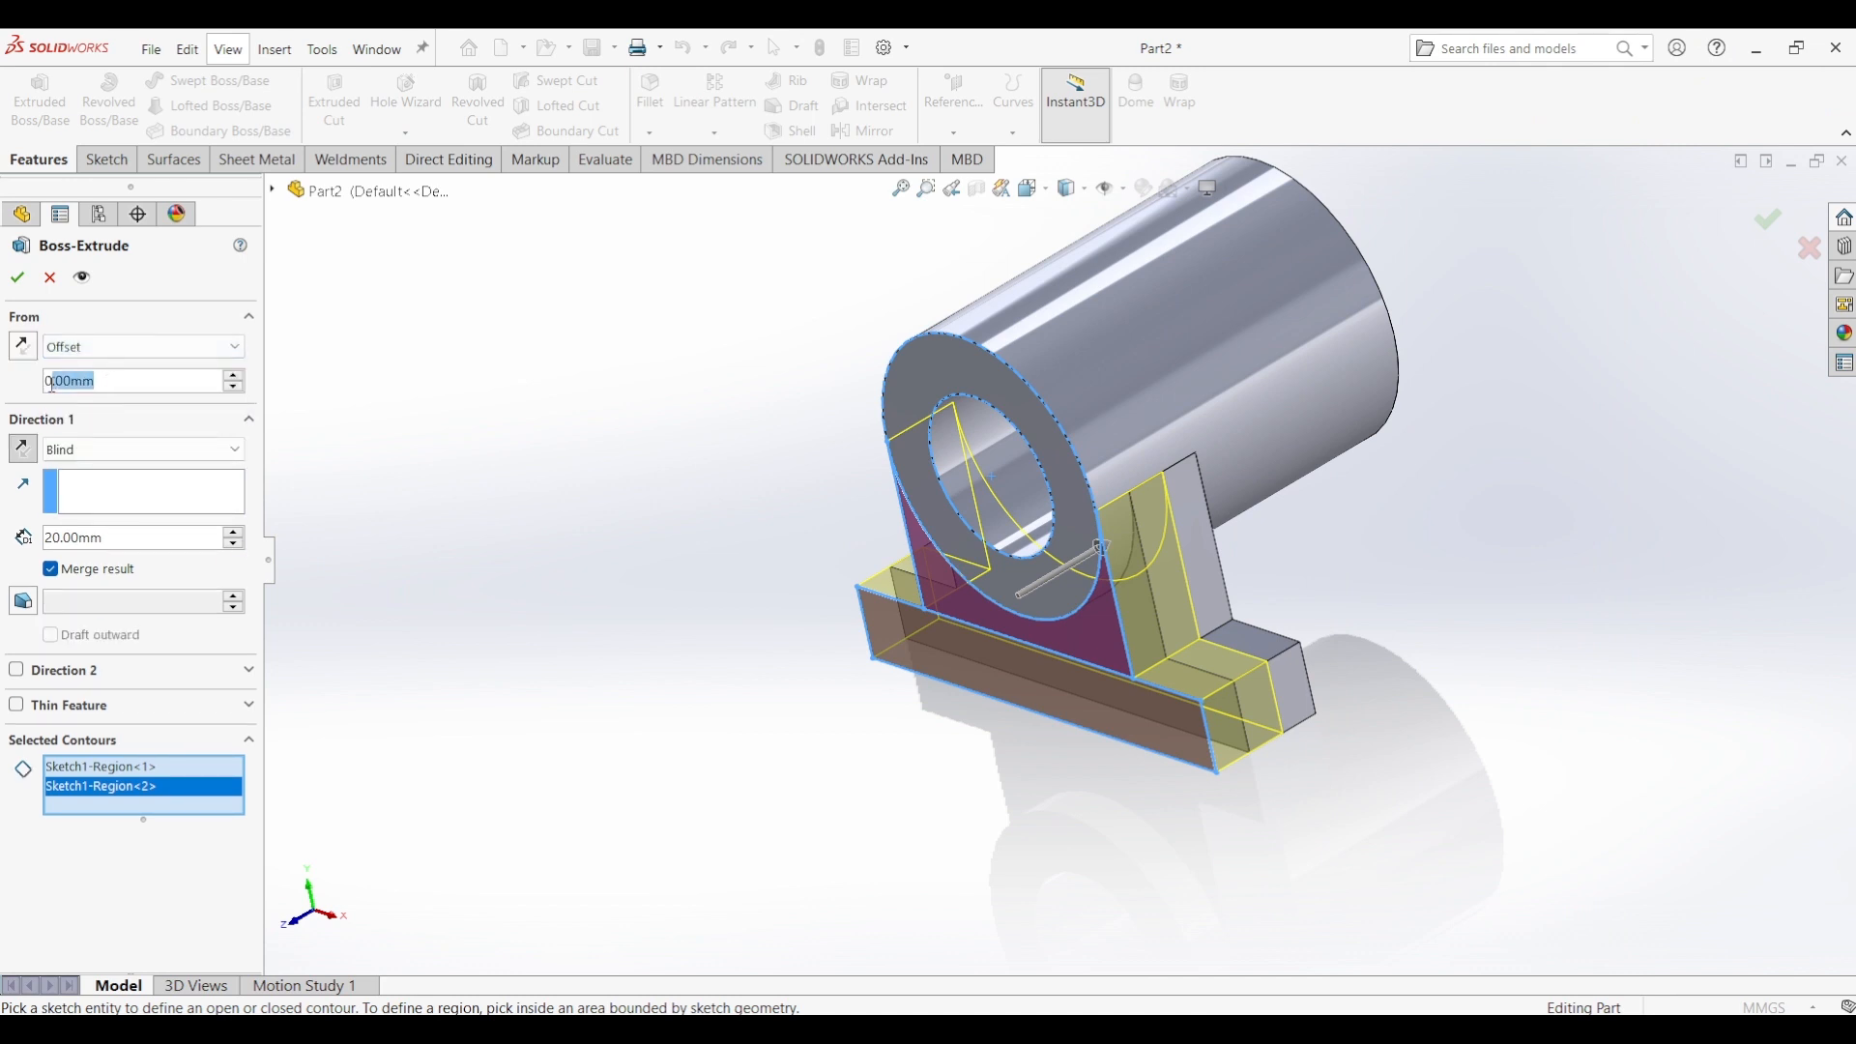
{"action": "type", "text": "60"}
{"action": "key", "text": "Return"}
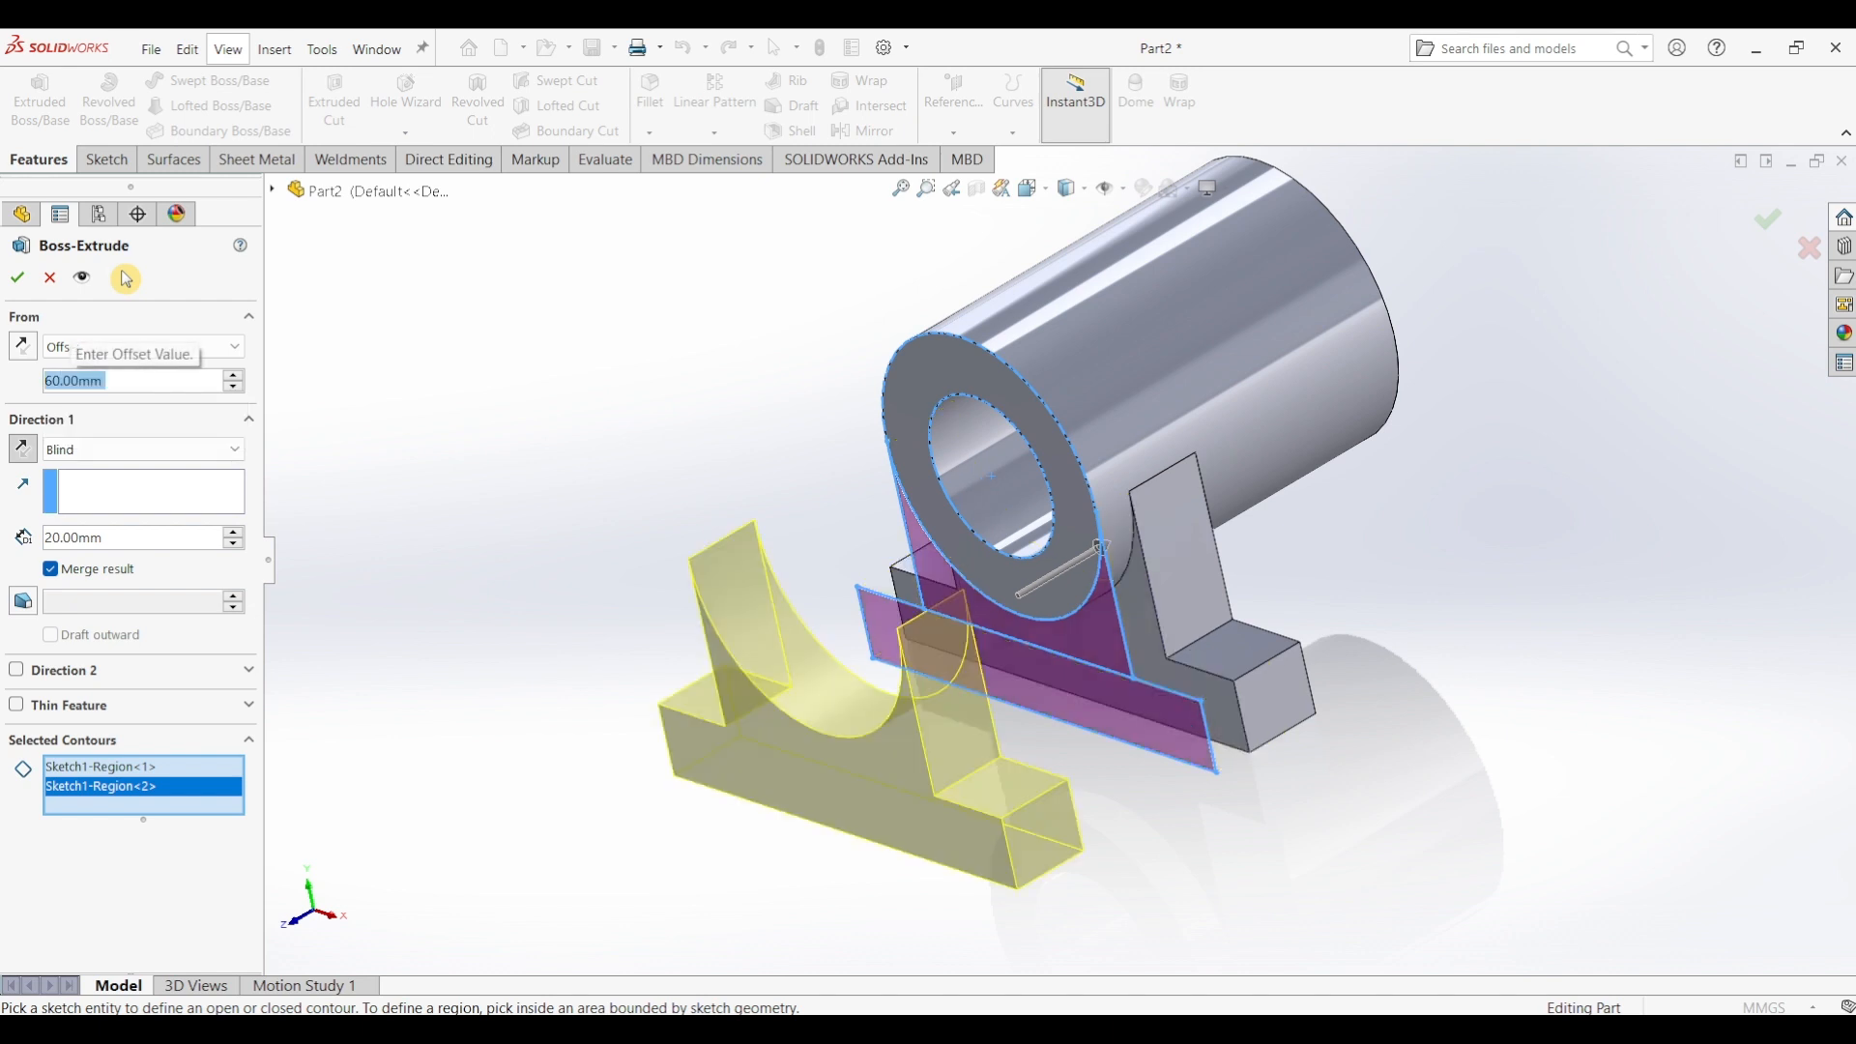
{"action": "left_click", "coordinate": [23, 345]}
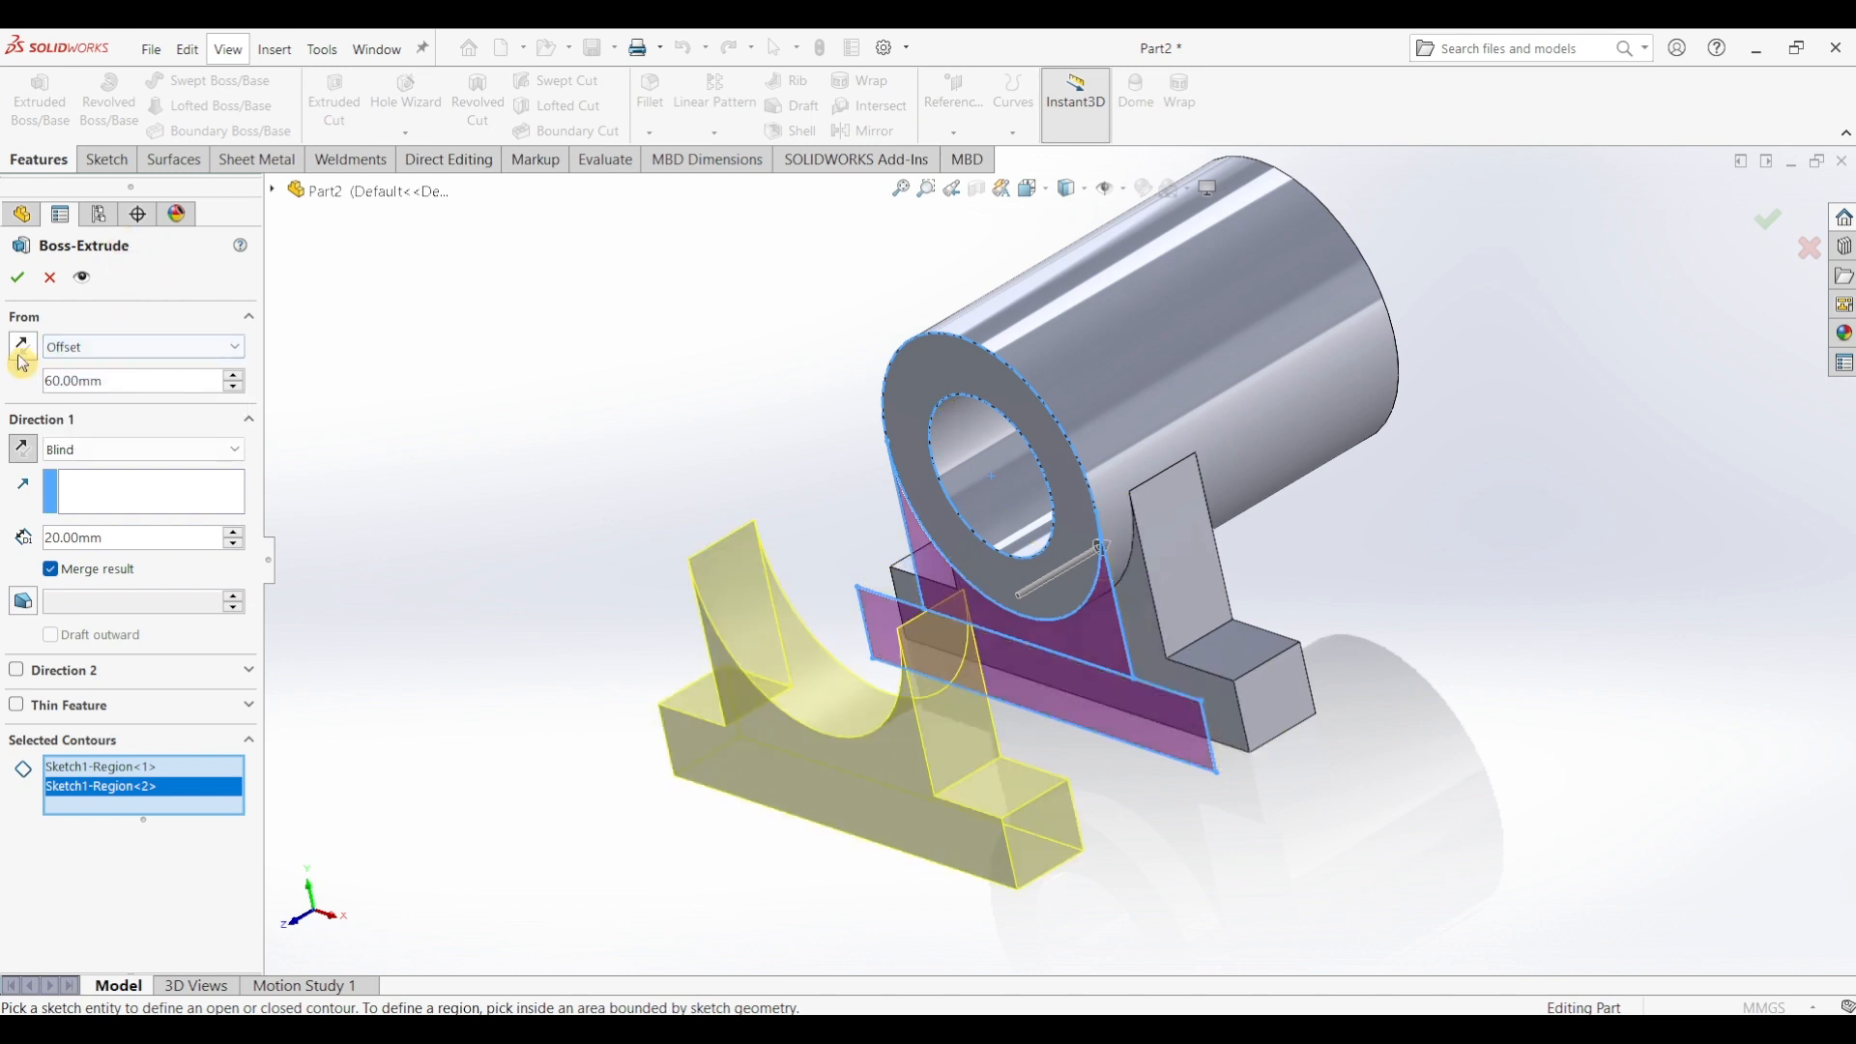
{"action": "left_click", "coordinate": [21, 282]}
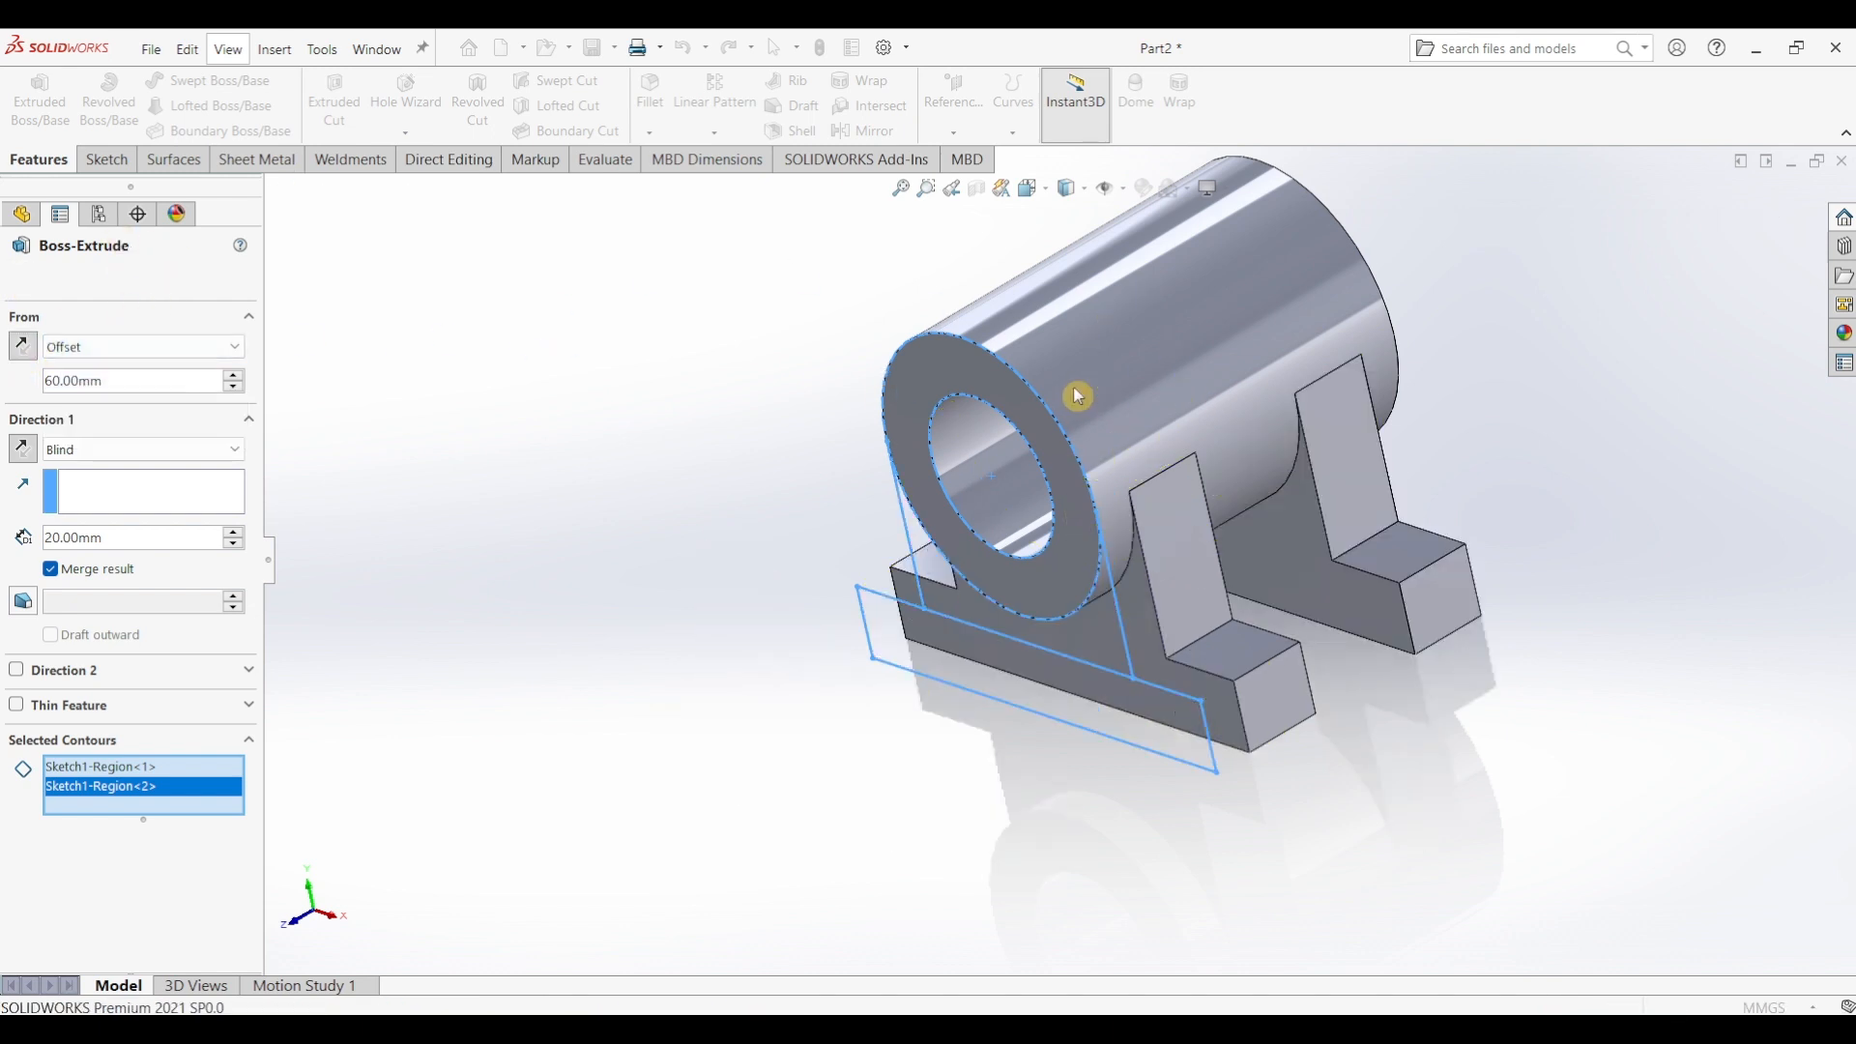
{"action": "left_click", "coordinate": [1596, 578]}
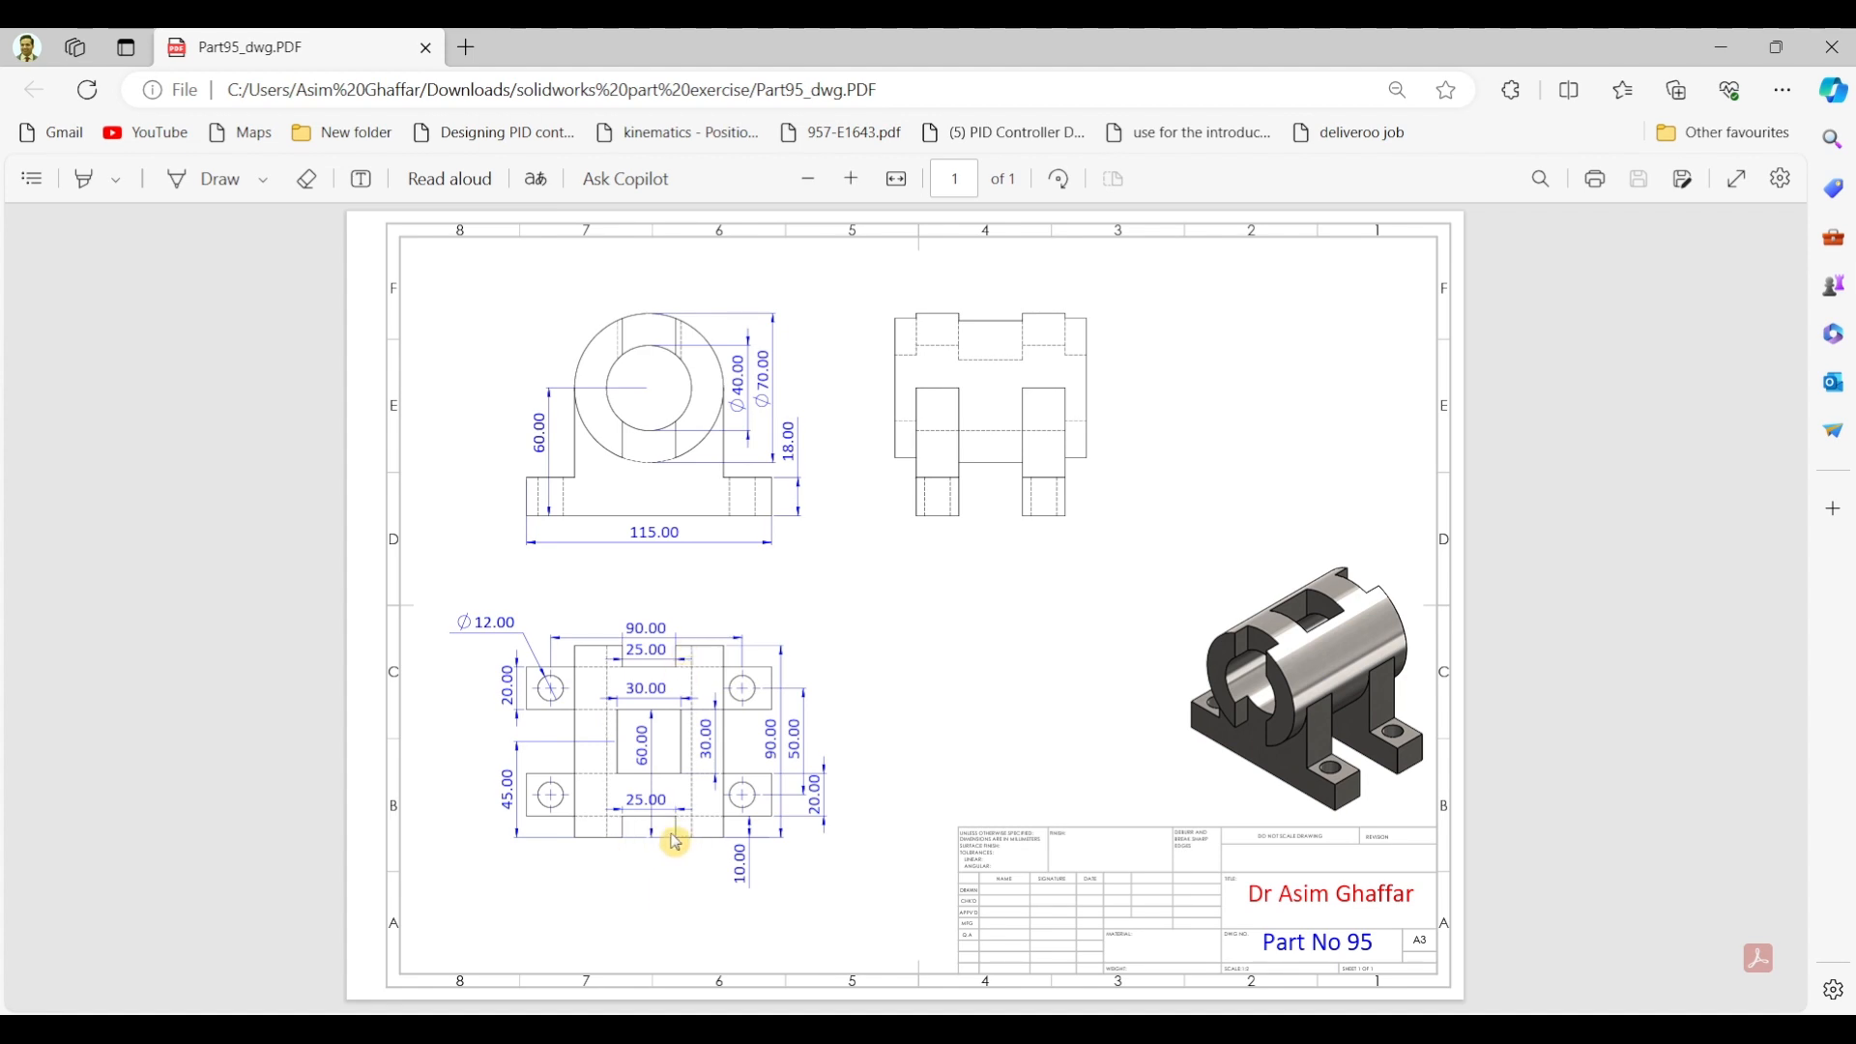
- Return to SOLIDWORKS from the PDF drawing and open a new sketch on the Top Plane
{"action": "left_click", "coordinate": [1722, 46]}
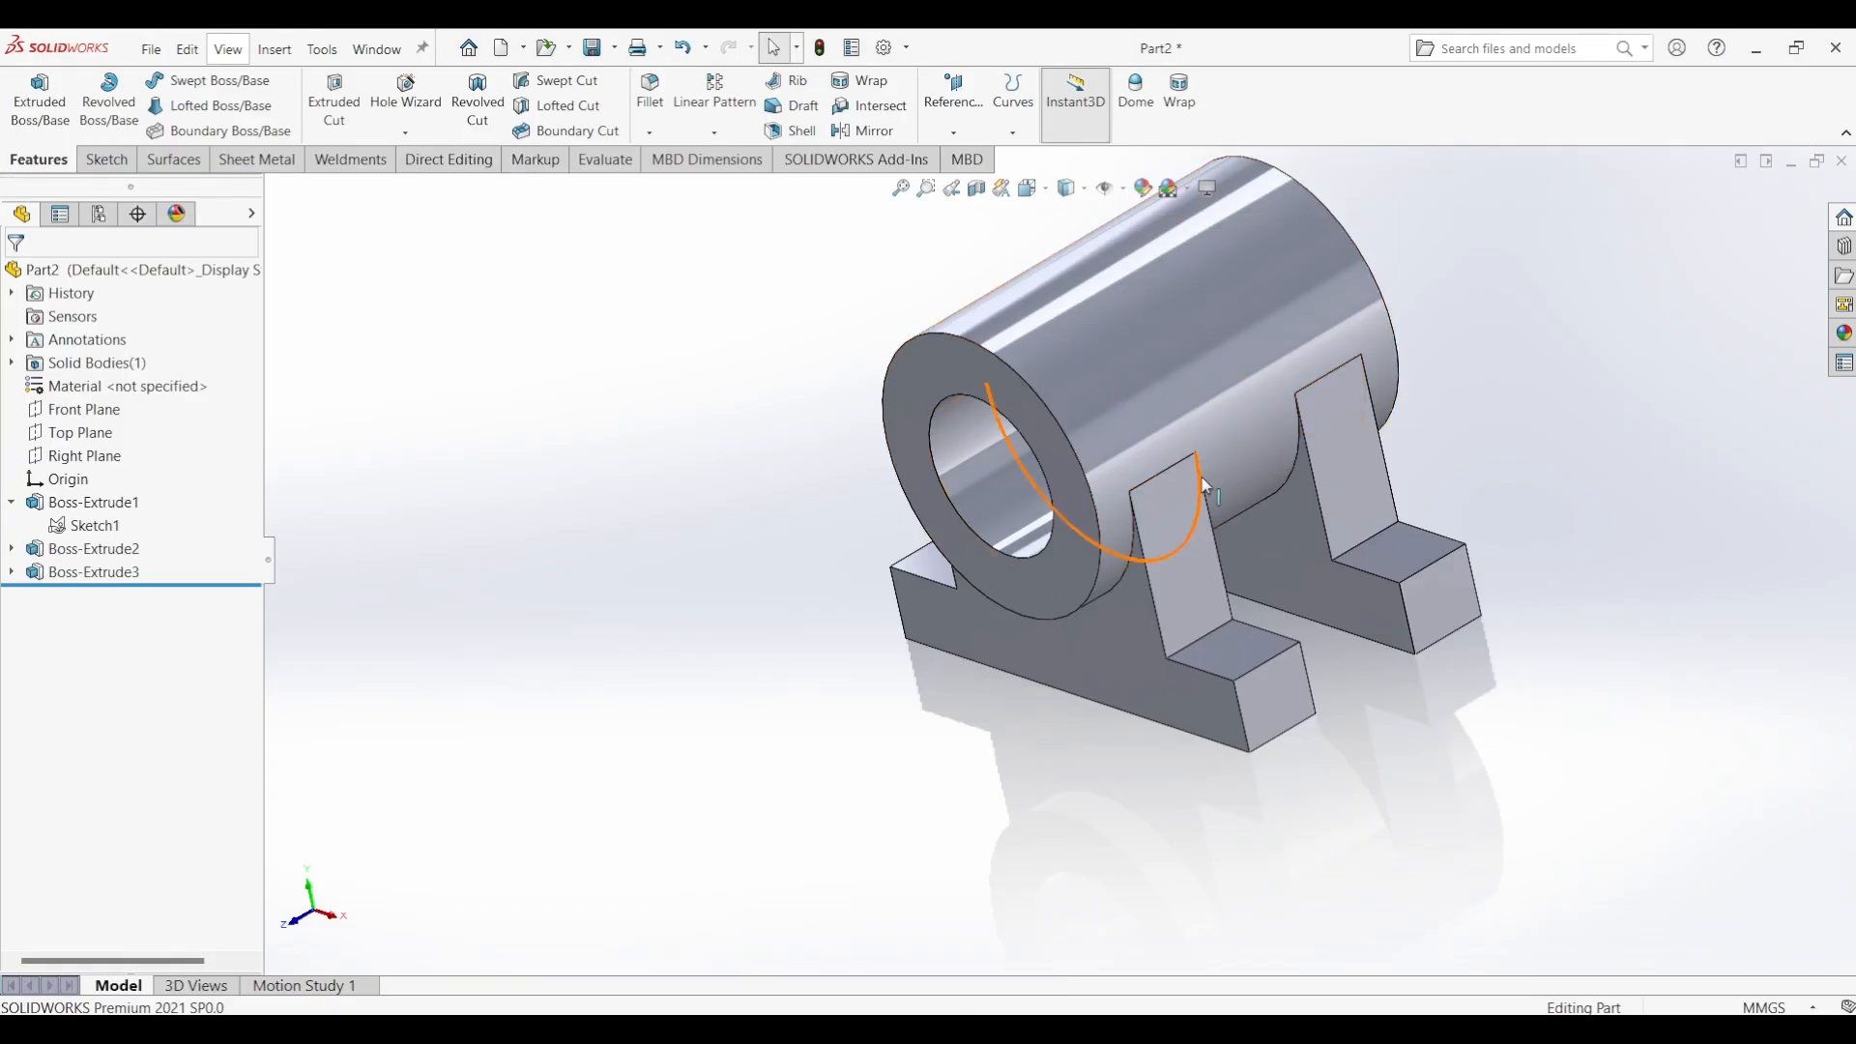
{"action": "left_click", "coordinate": [92, 437]}
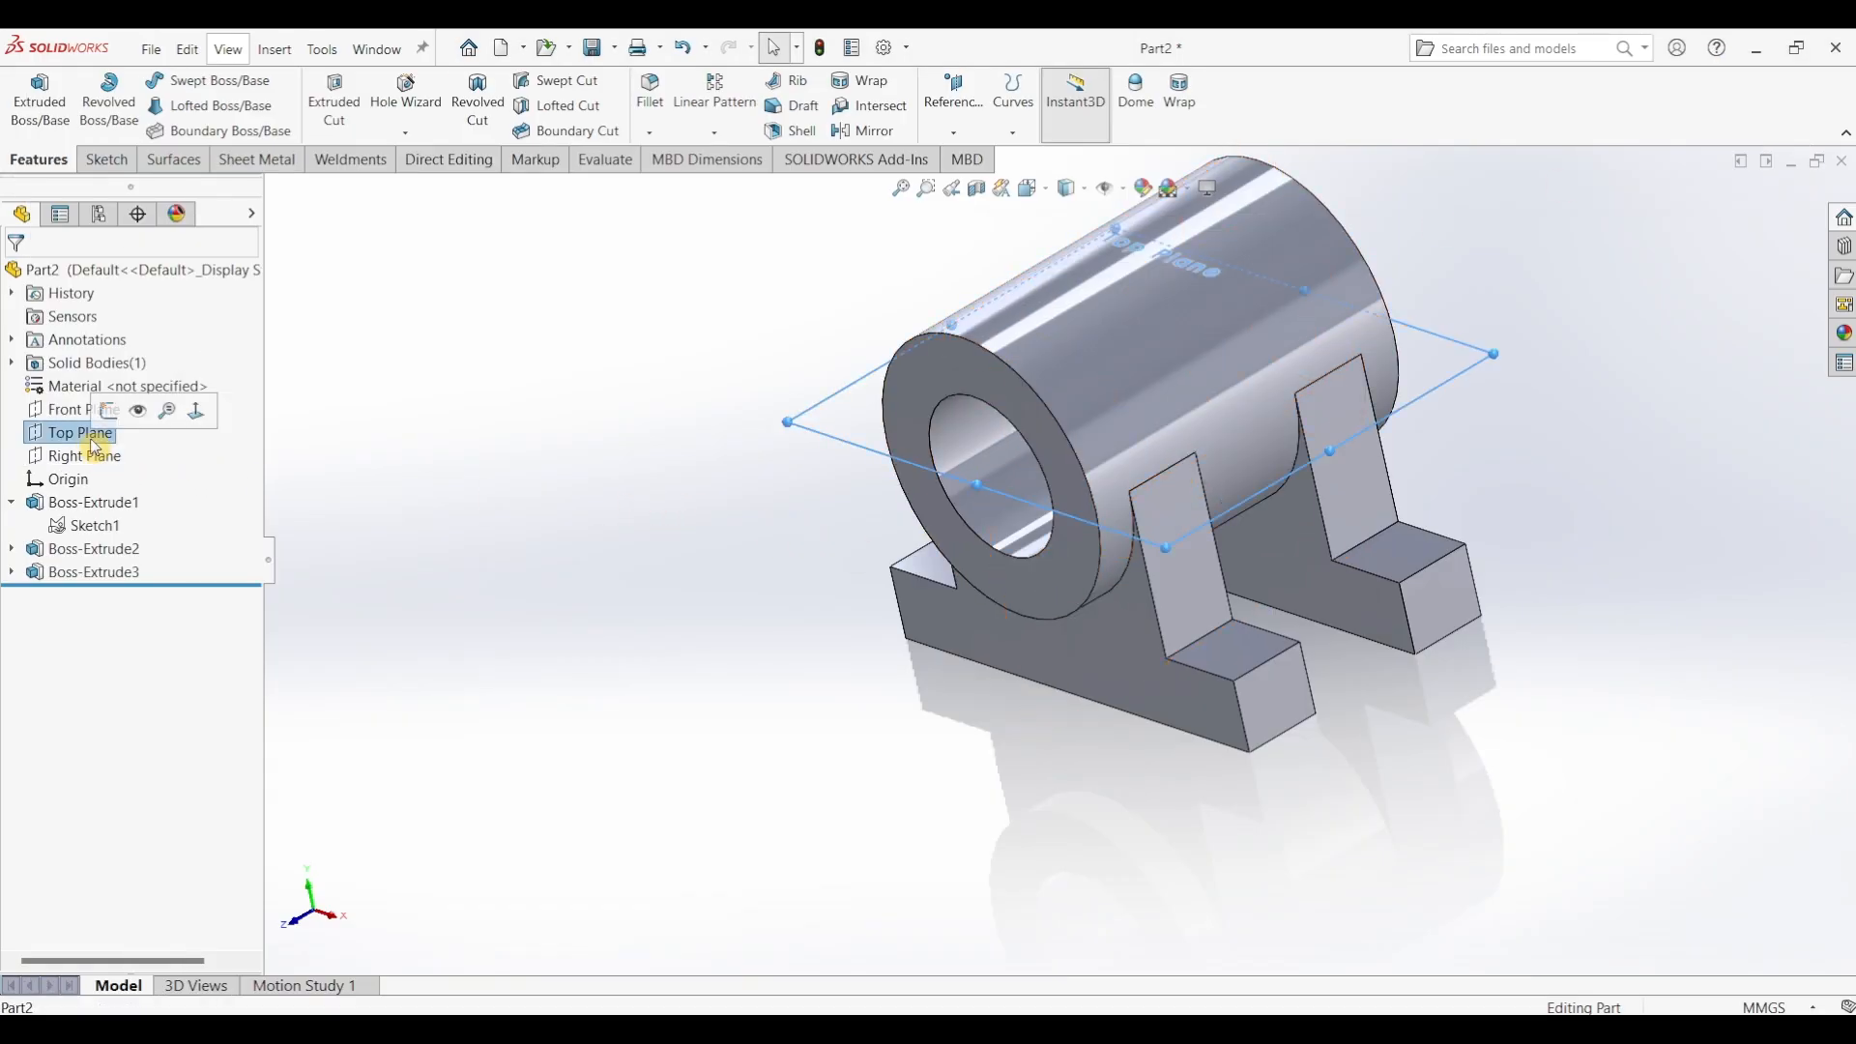
{"action": "left_click", "coordinate": [107, 159]}
{"action": "left_click", "coordinate": [43, 101]}
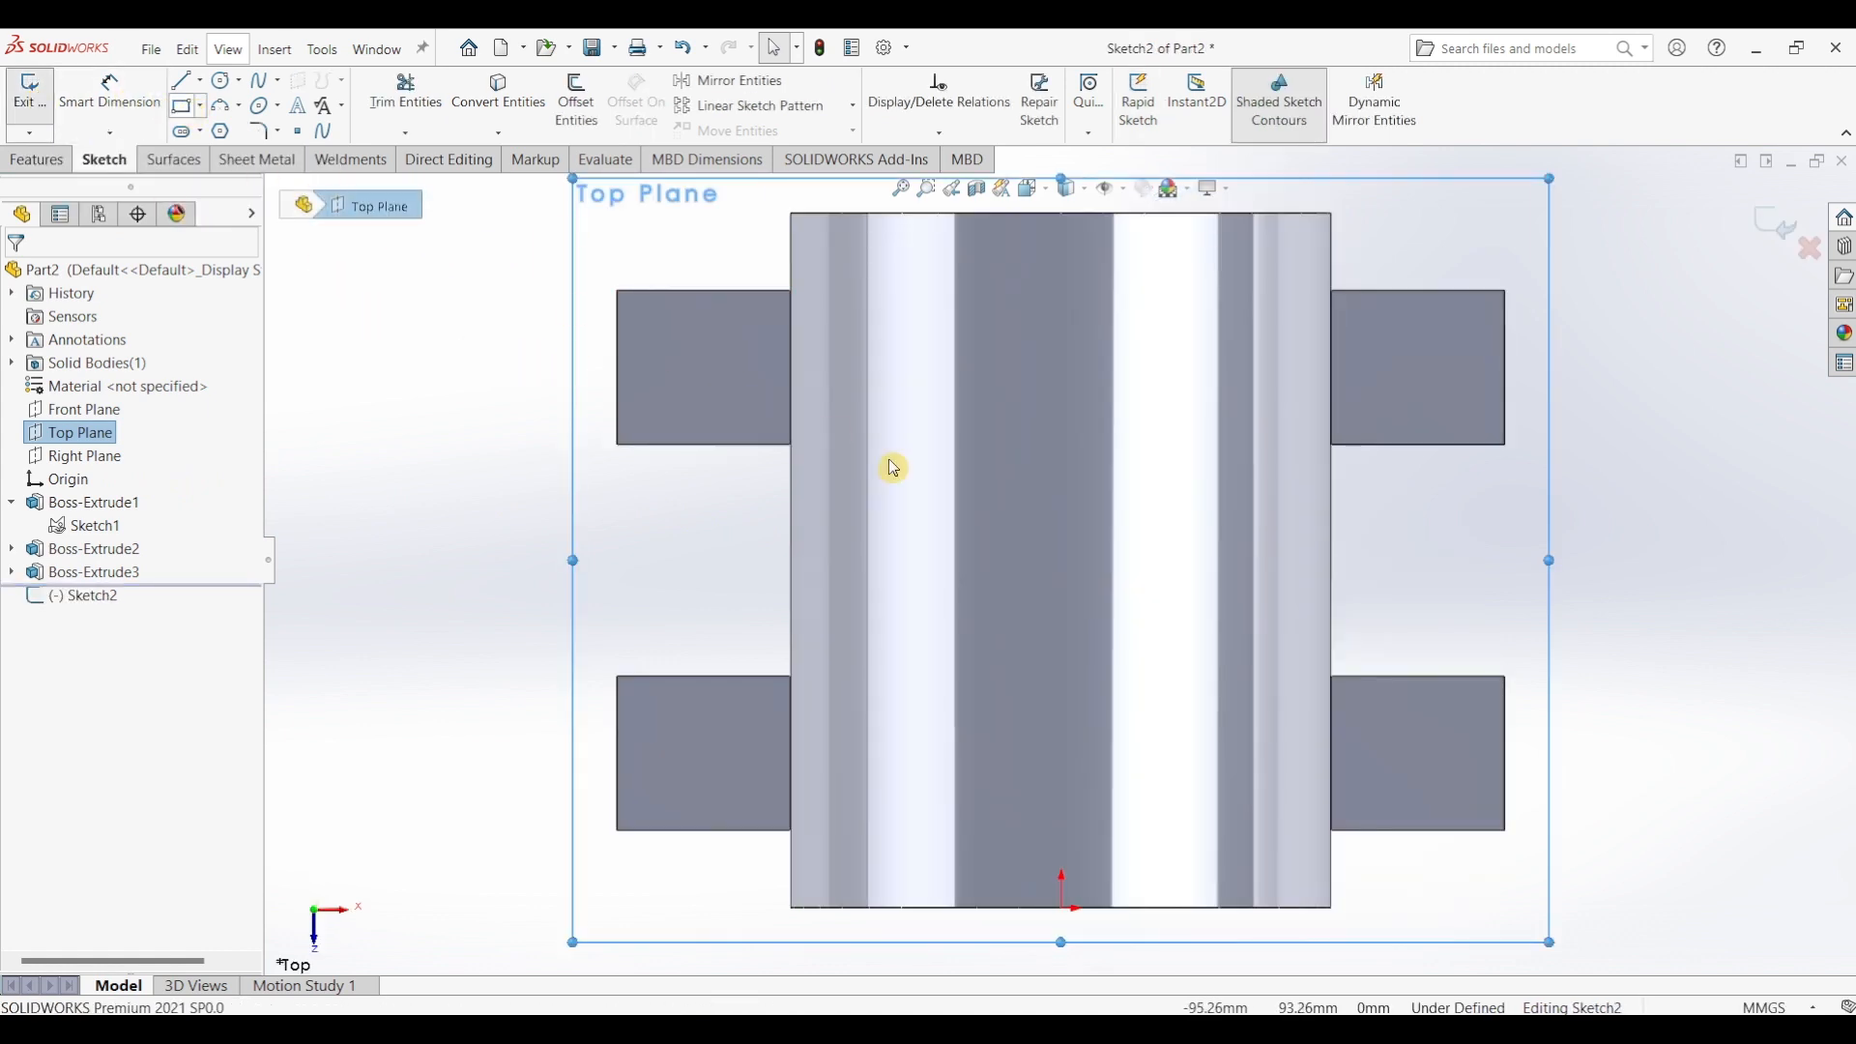
- Sketch three rectangles along the cylinder: about 27 by 28 mm mid-length, about 27 by 17 mm across the front end, and another across the rear end
{"action": "left_click", "coordinate": [1000, 456]}
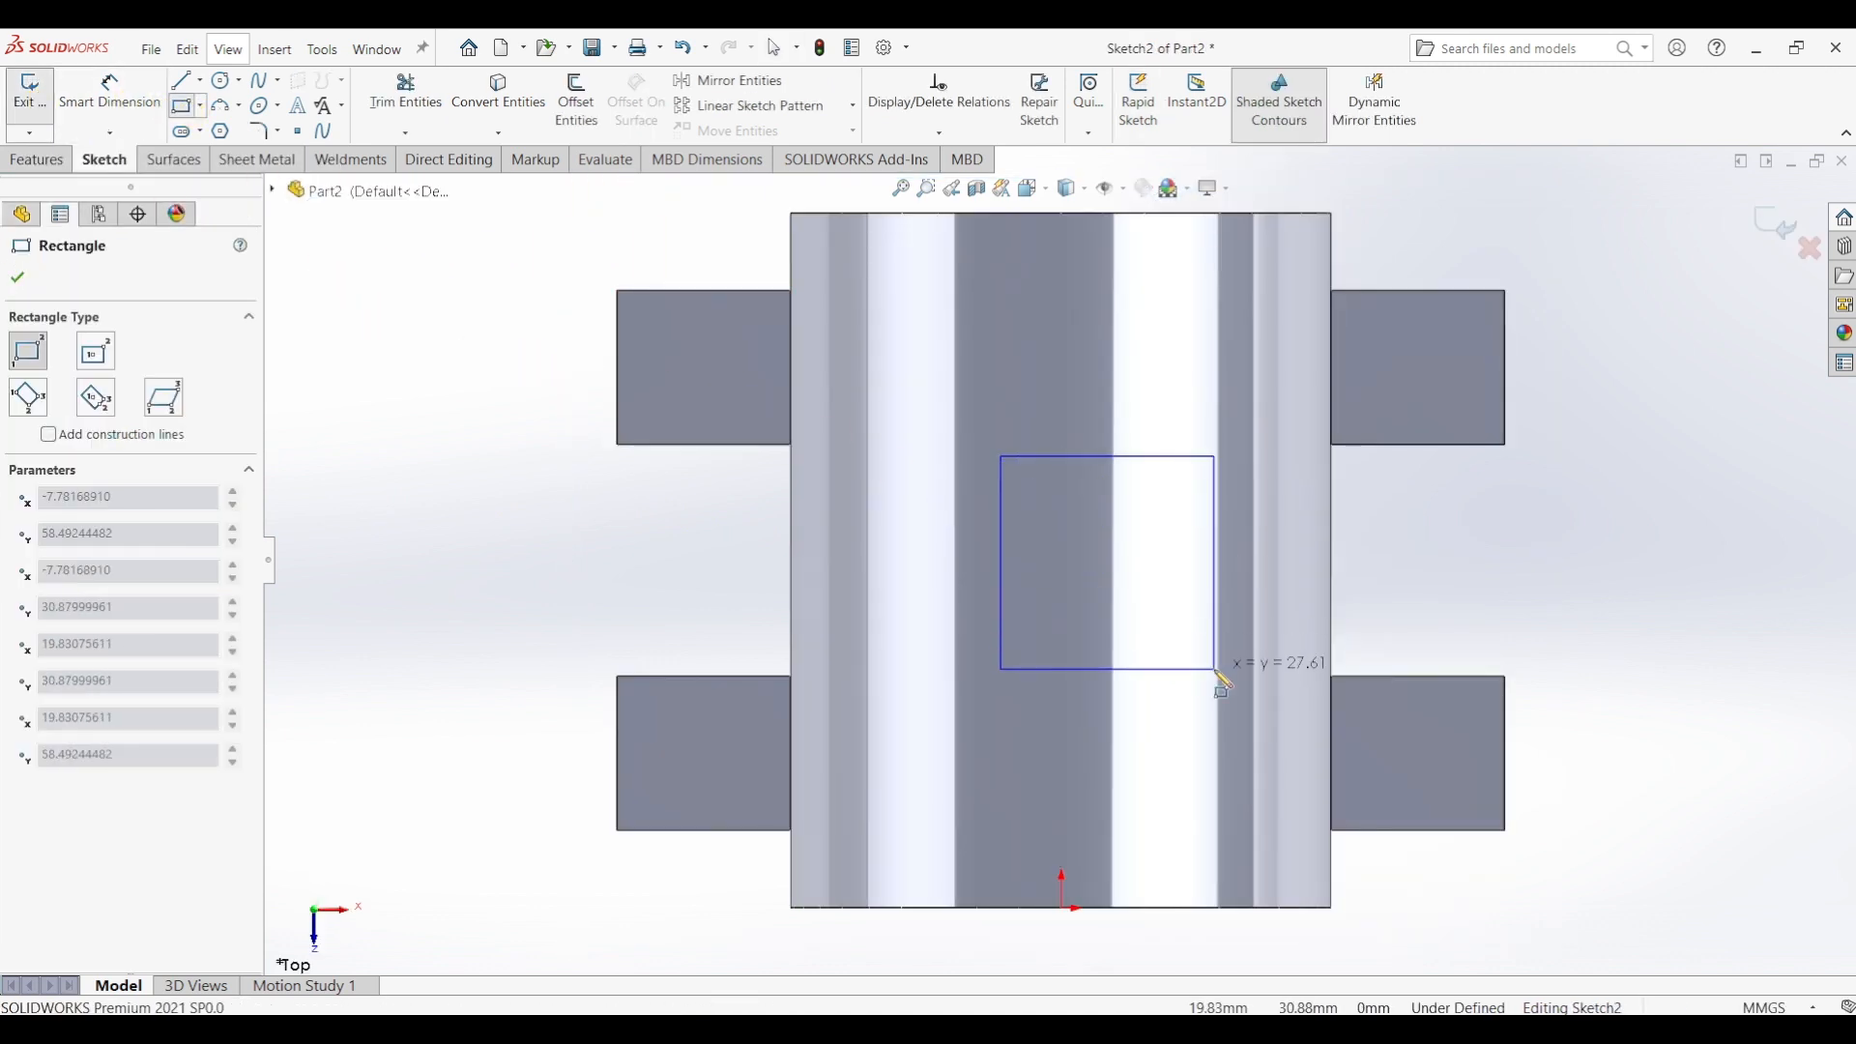
{"action": "left_click", "coordinate": [1214, 670]}
{"action": "scroll", "coordinate": [1152, 861], "scroll_direction": "up", "scroll_amount": 2}
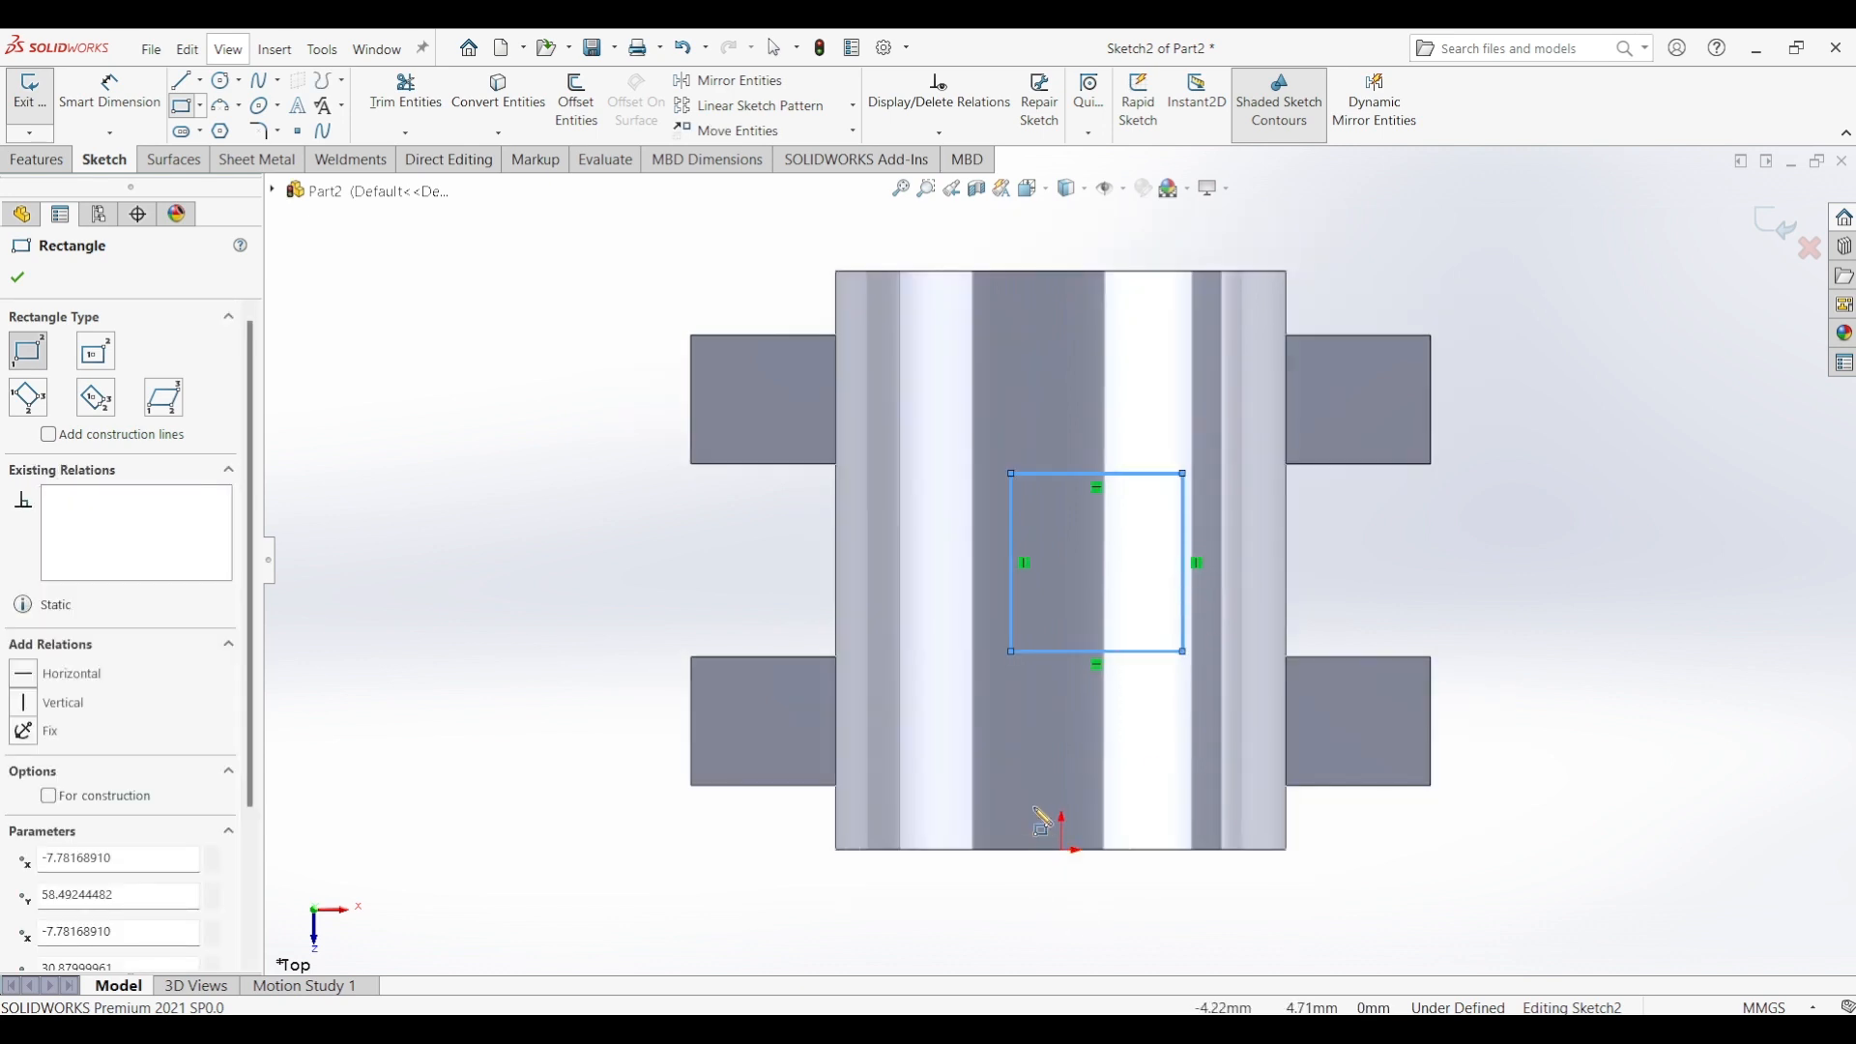
{"action": "left_click", "coordinate": [1011, 794]}
{"action": "left_click", "coordinate": [1183, 902]}
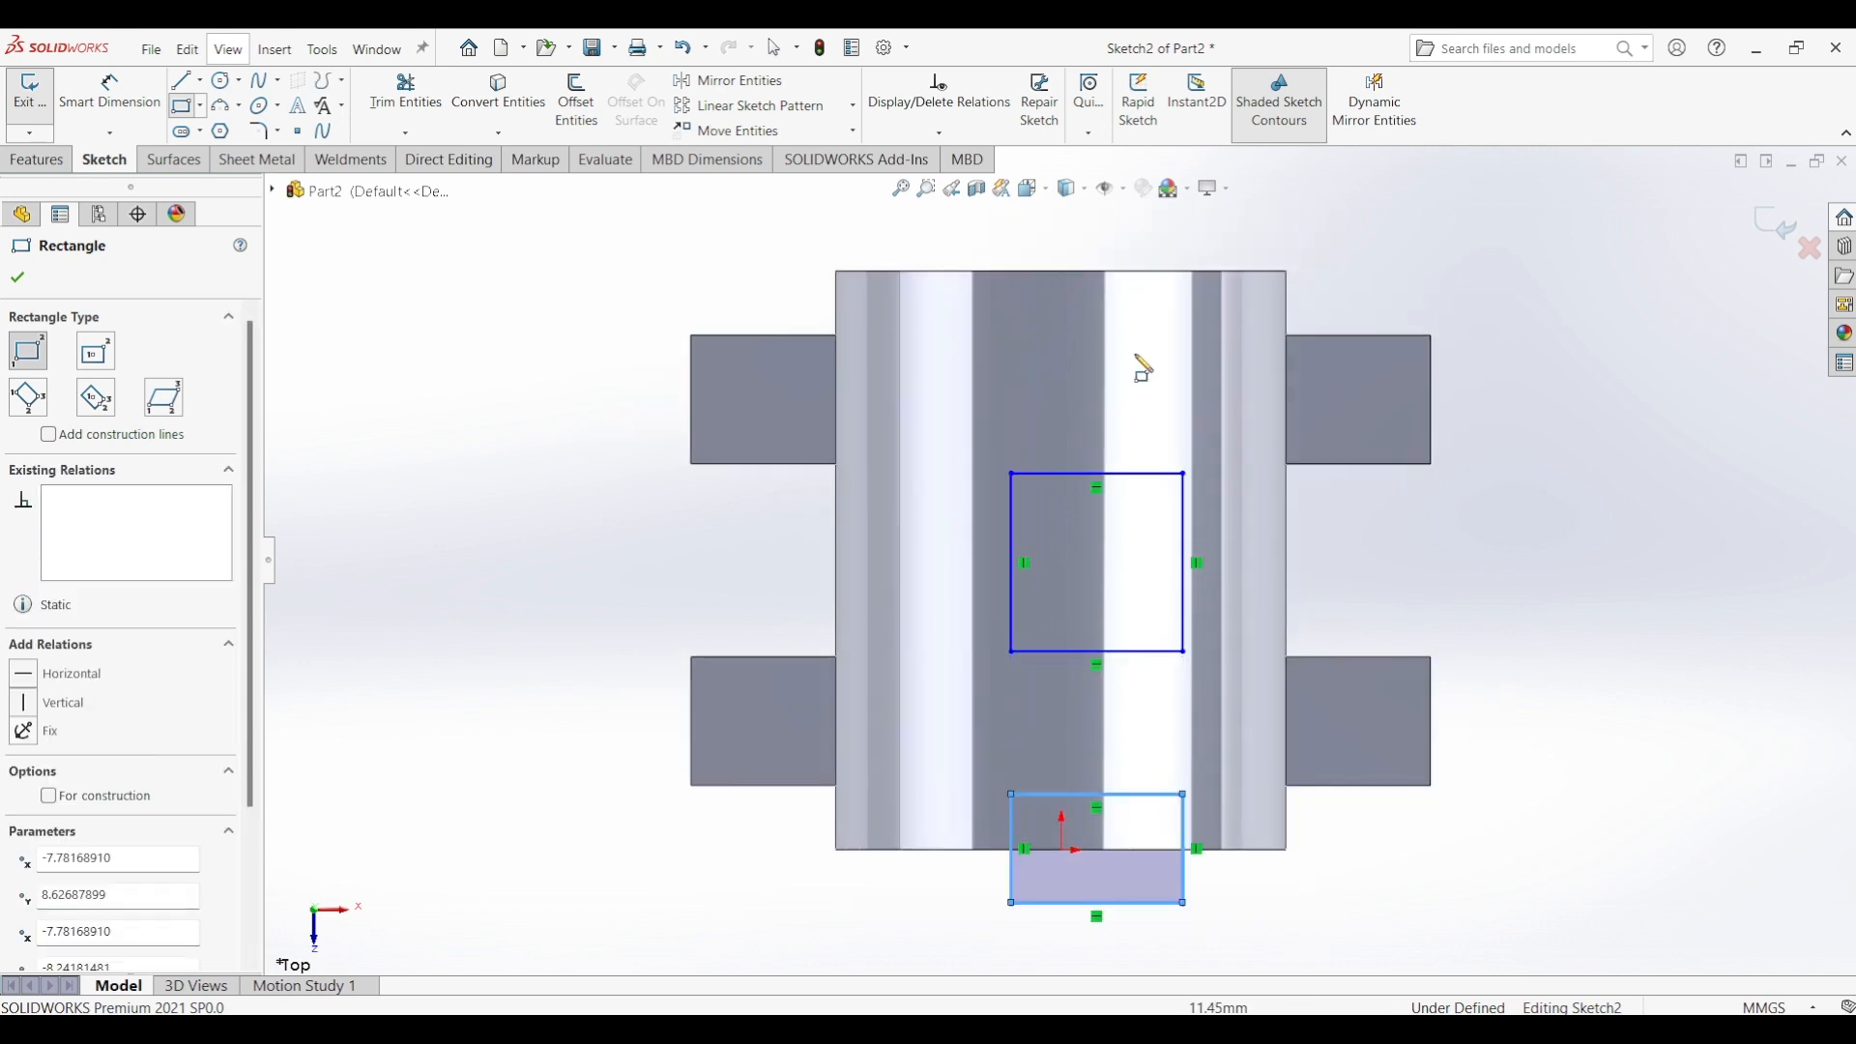
{"action": "left_click", "coordinate": [1011, 231]}
{"action": "left_click", "coordinate": [1196, 349]}
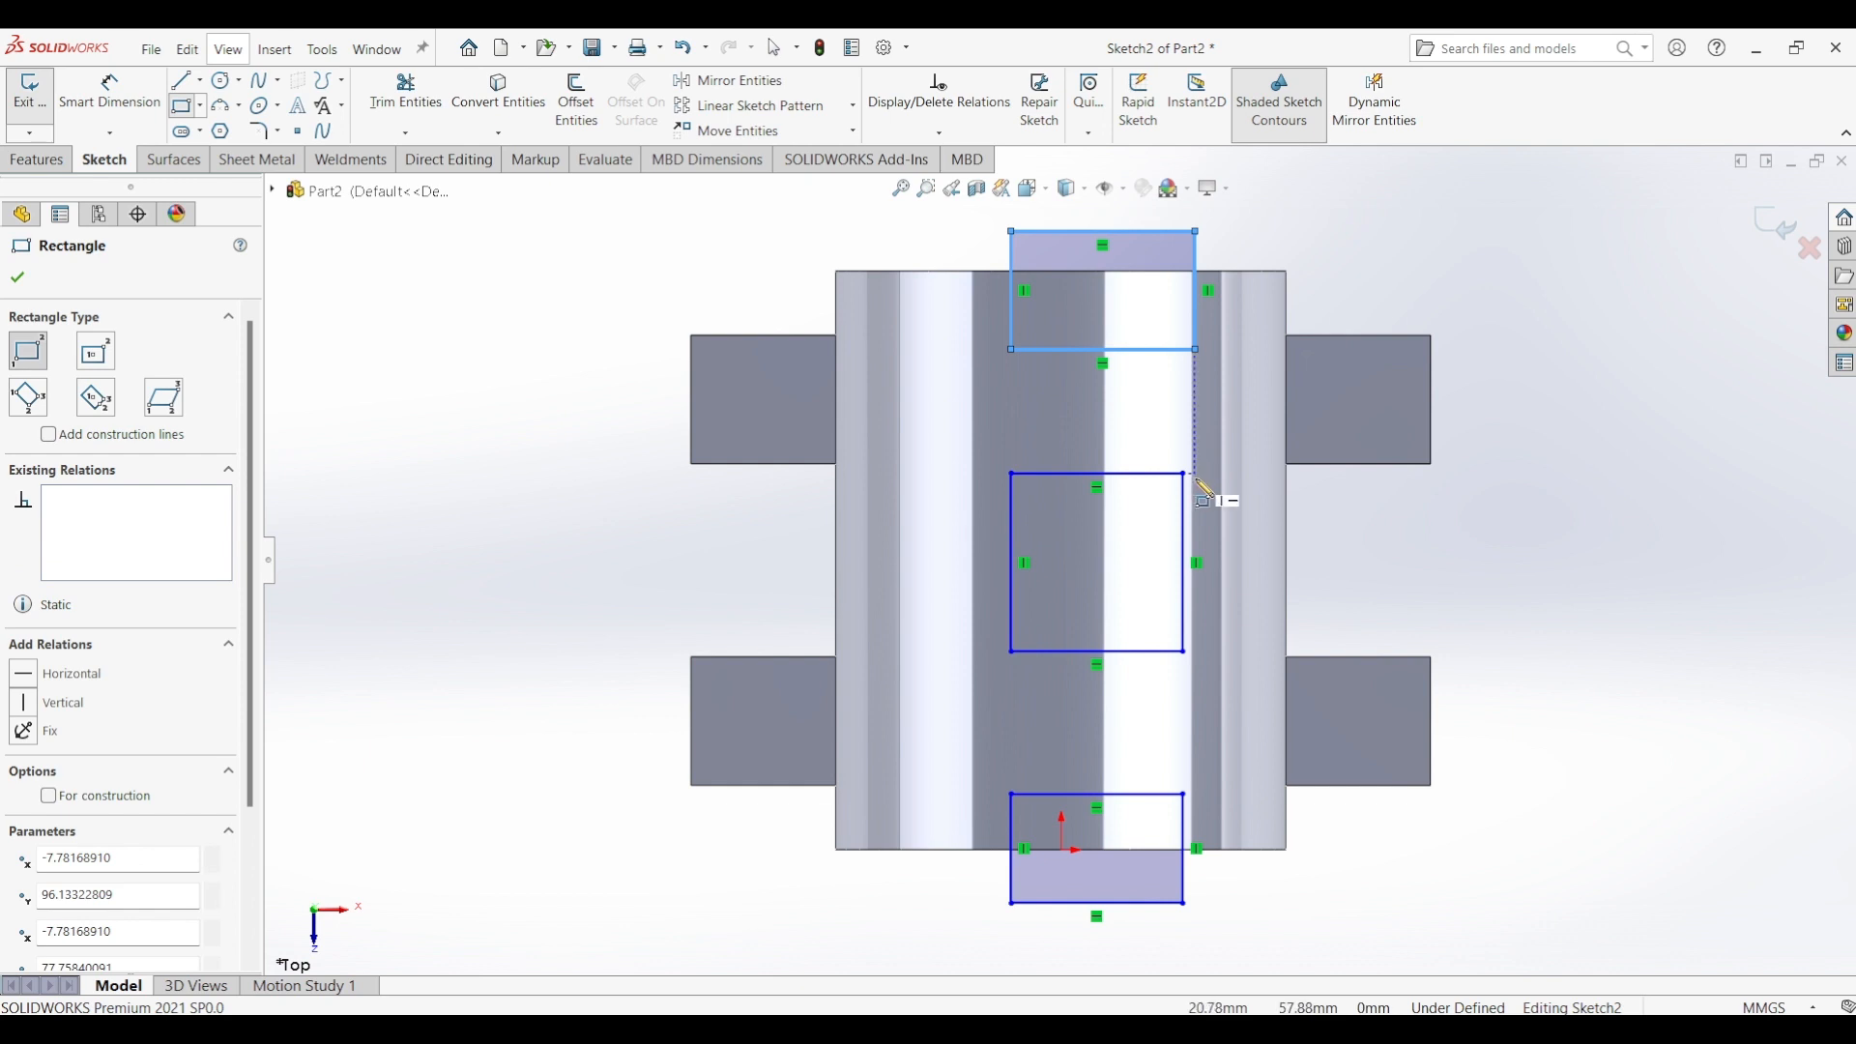
{"action": "key", "text": "Escape"}
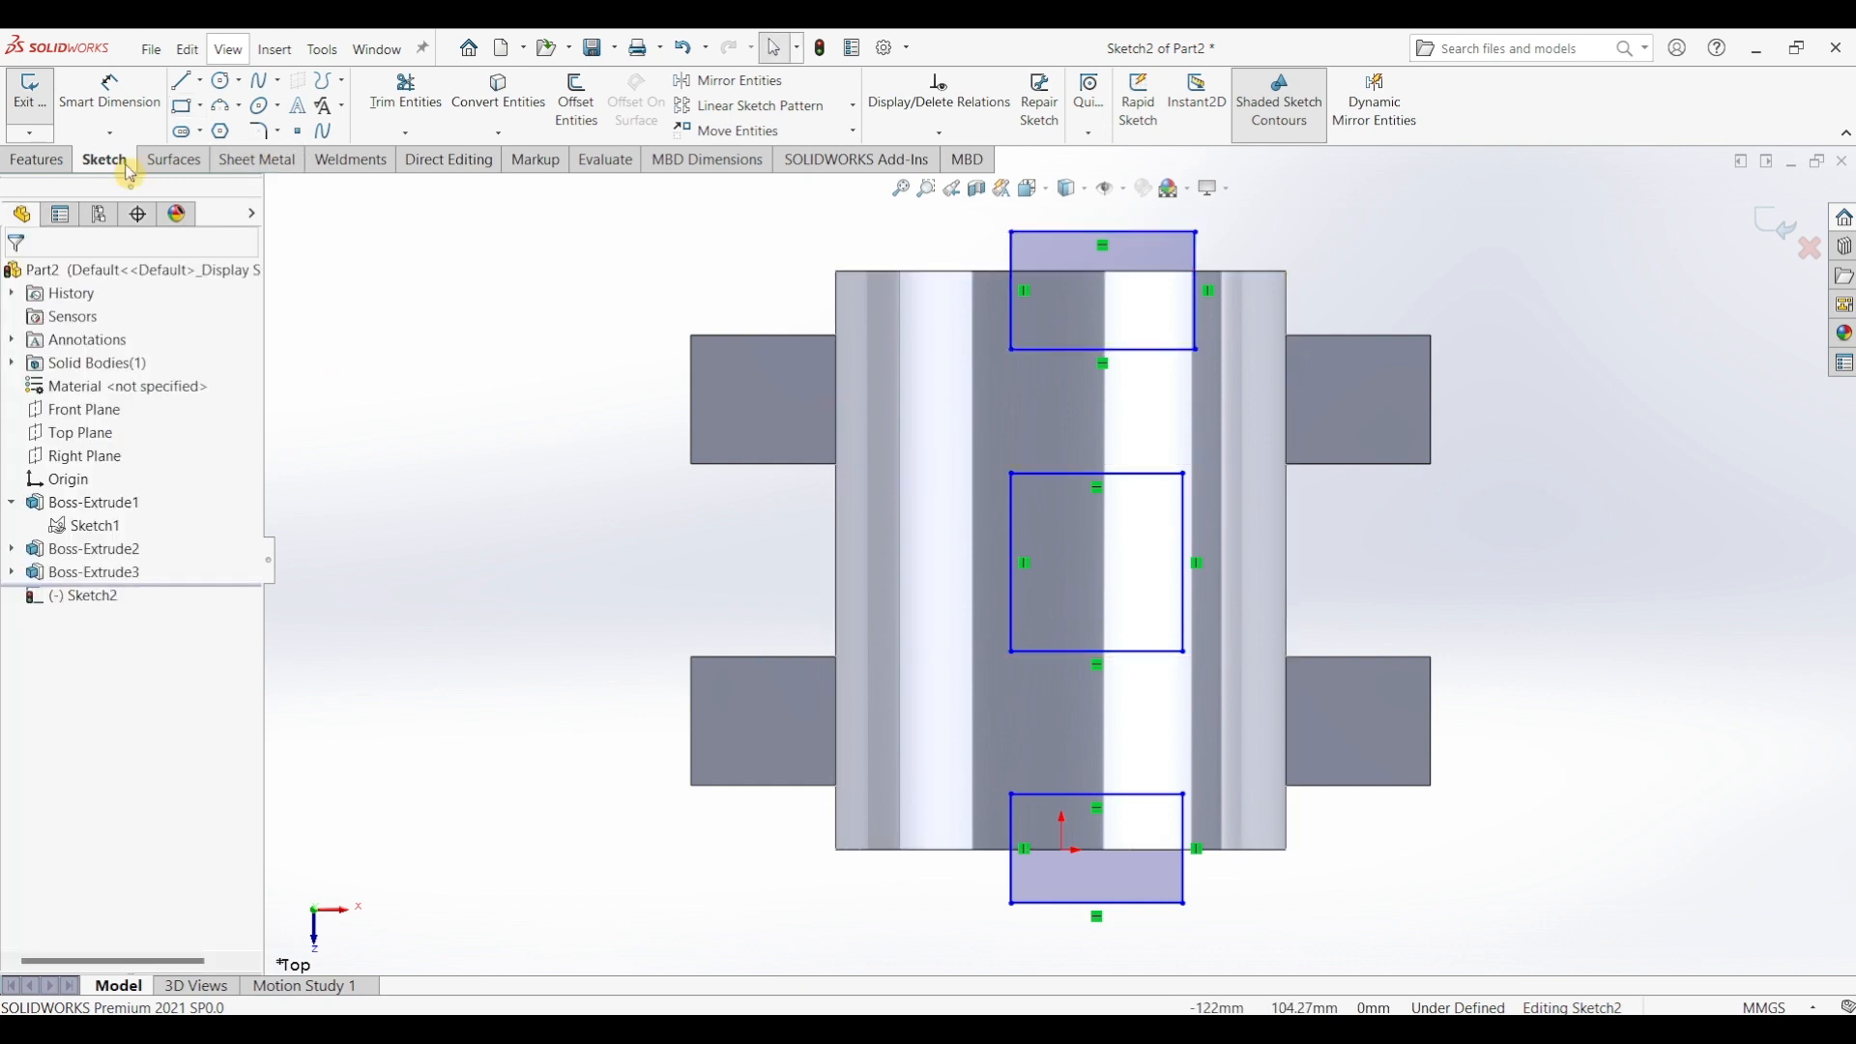
- Dimension the middle rectangle 30 mm wide and 30 mm long
{"action": "left_click", "coordinate": [118, 116]}
{"action": "left_click", "coordinate": [1150, 473]}
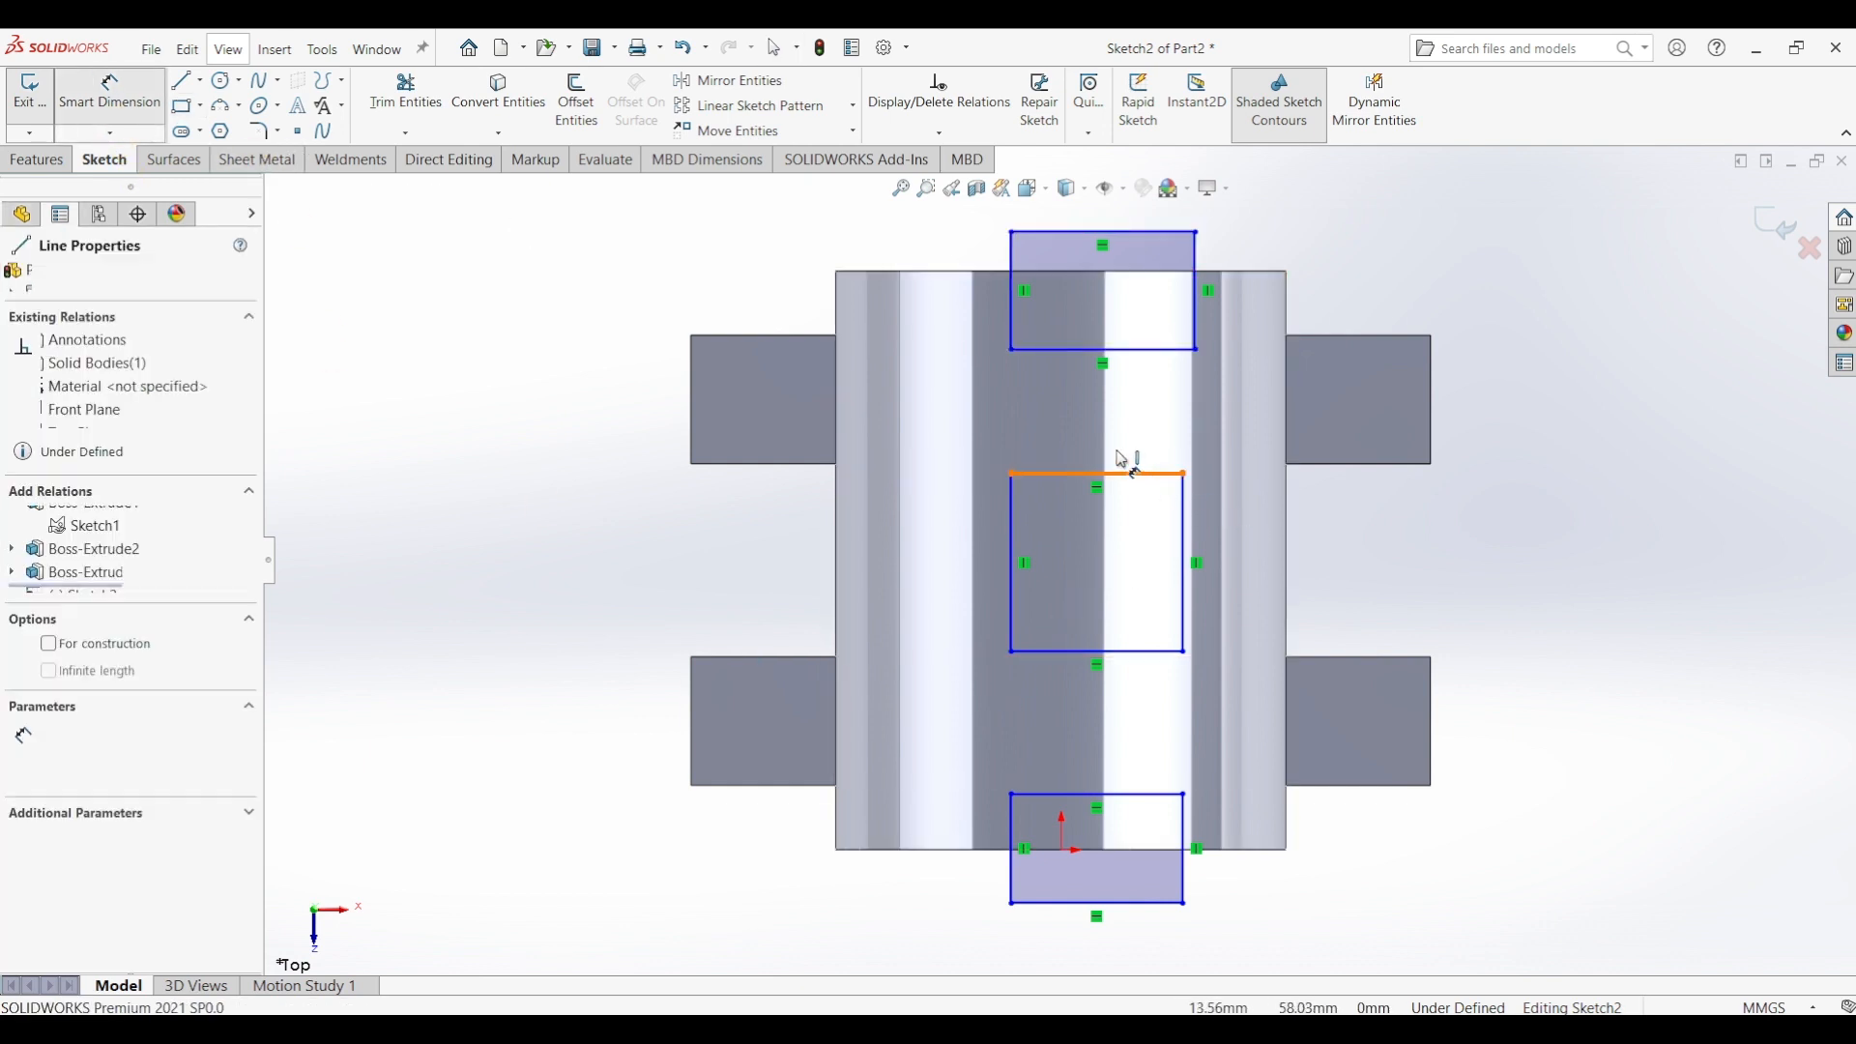
{"action": "left_click", "coordinate": [1103, 452]}
{"action": "type", "text": "30"}
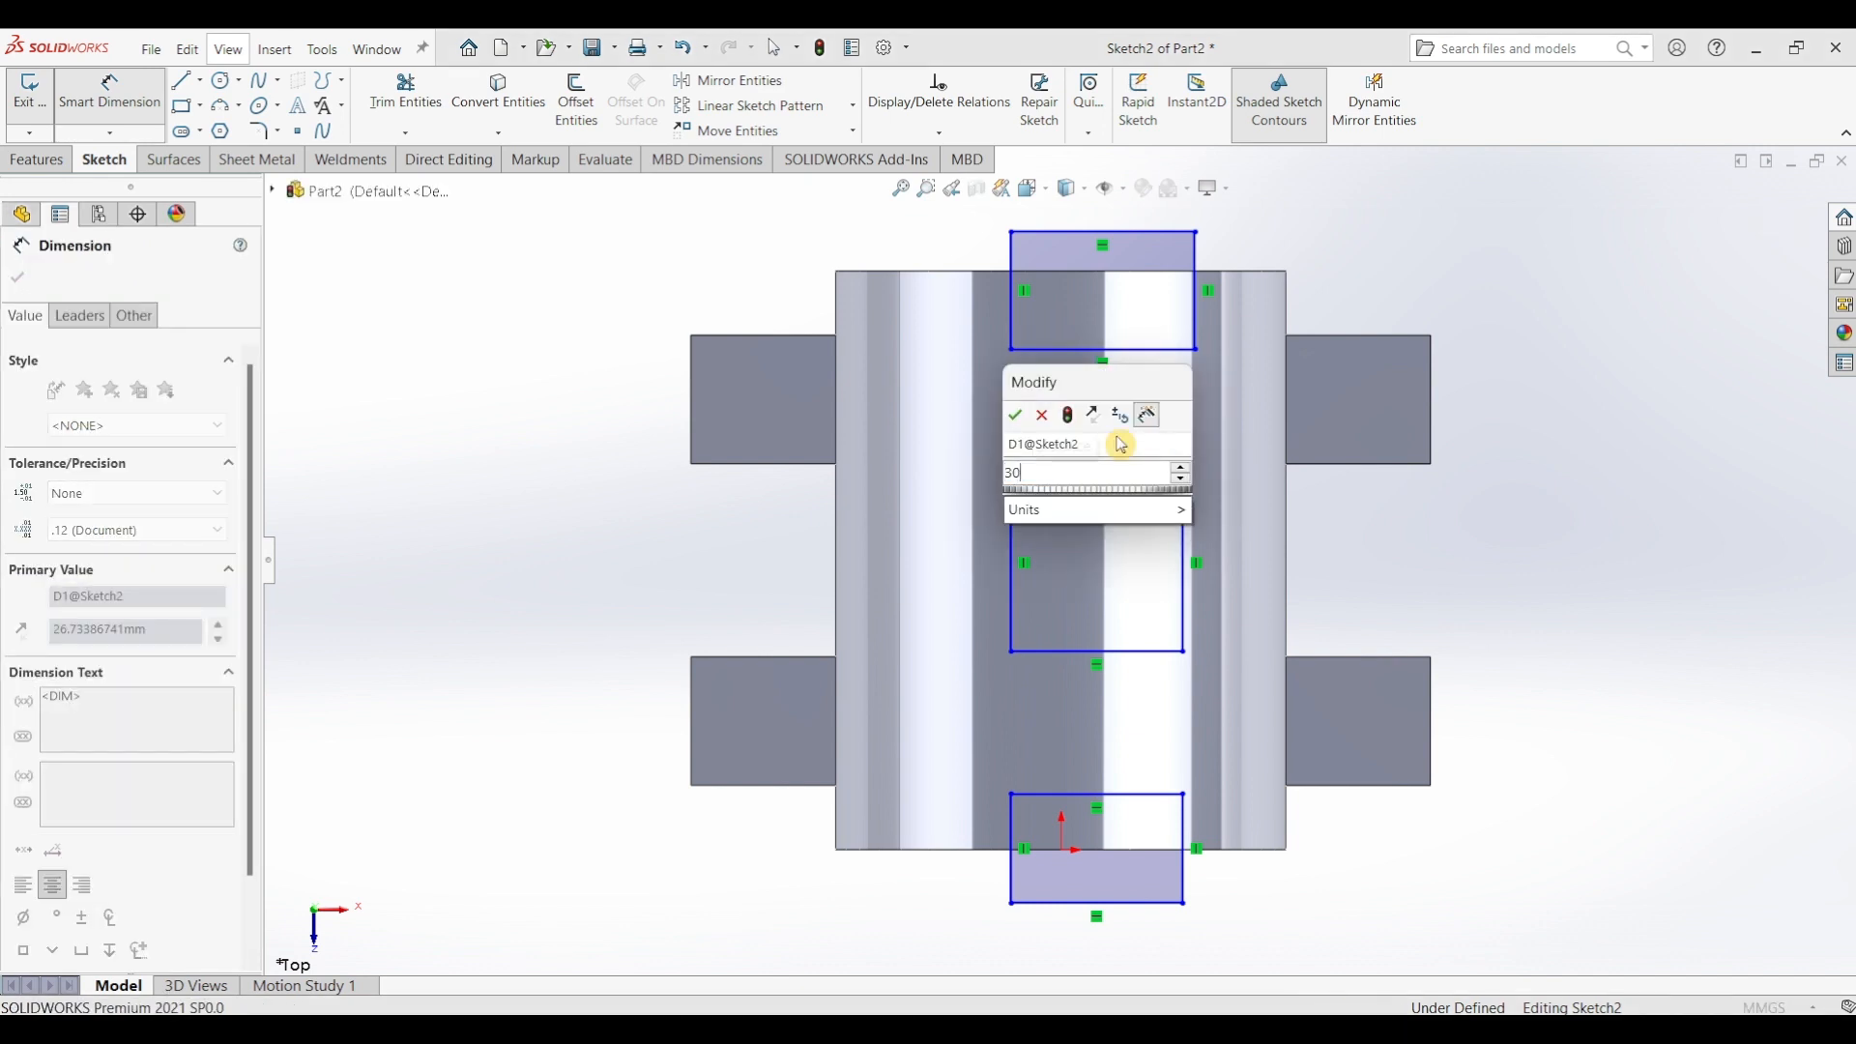
{"action": "key", "text": "Return"}
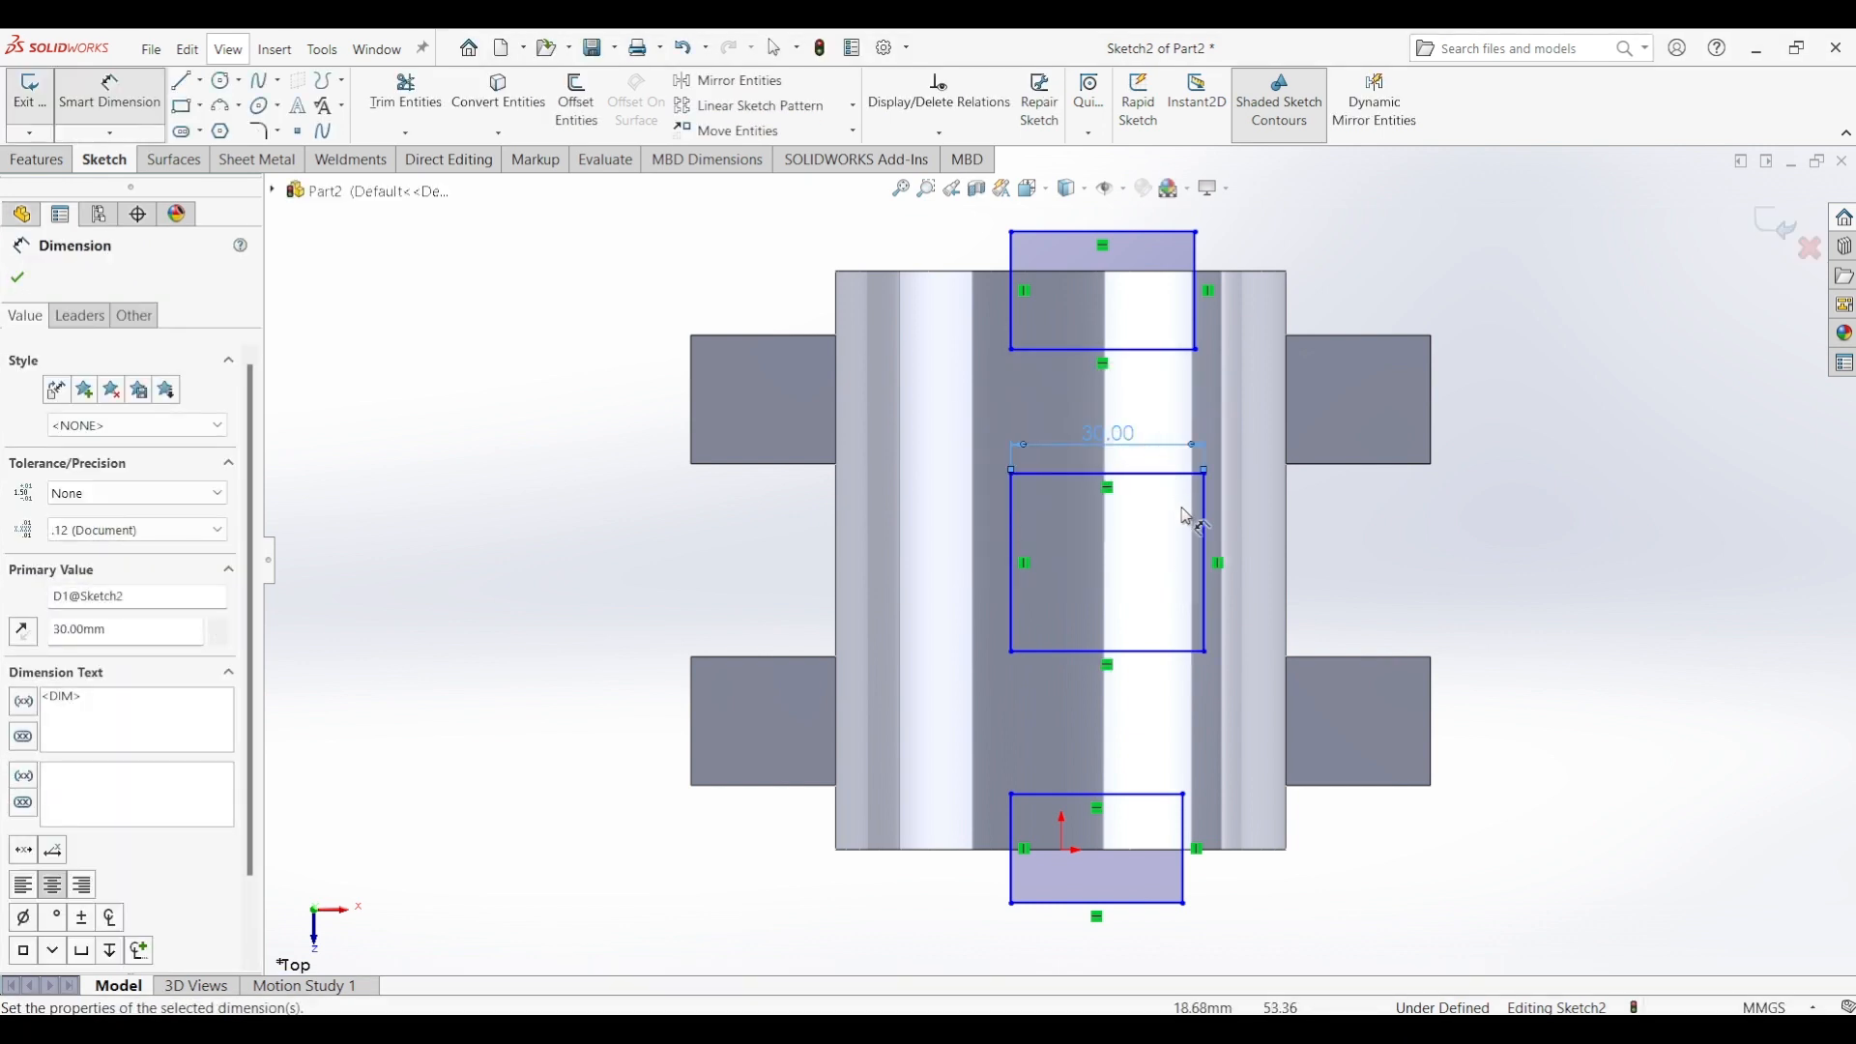
{"action": "left_click", "coordinate": [1207, 530]}
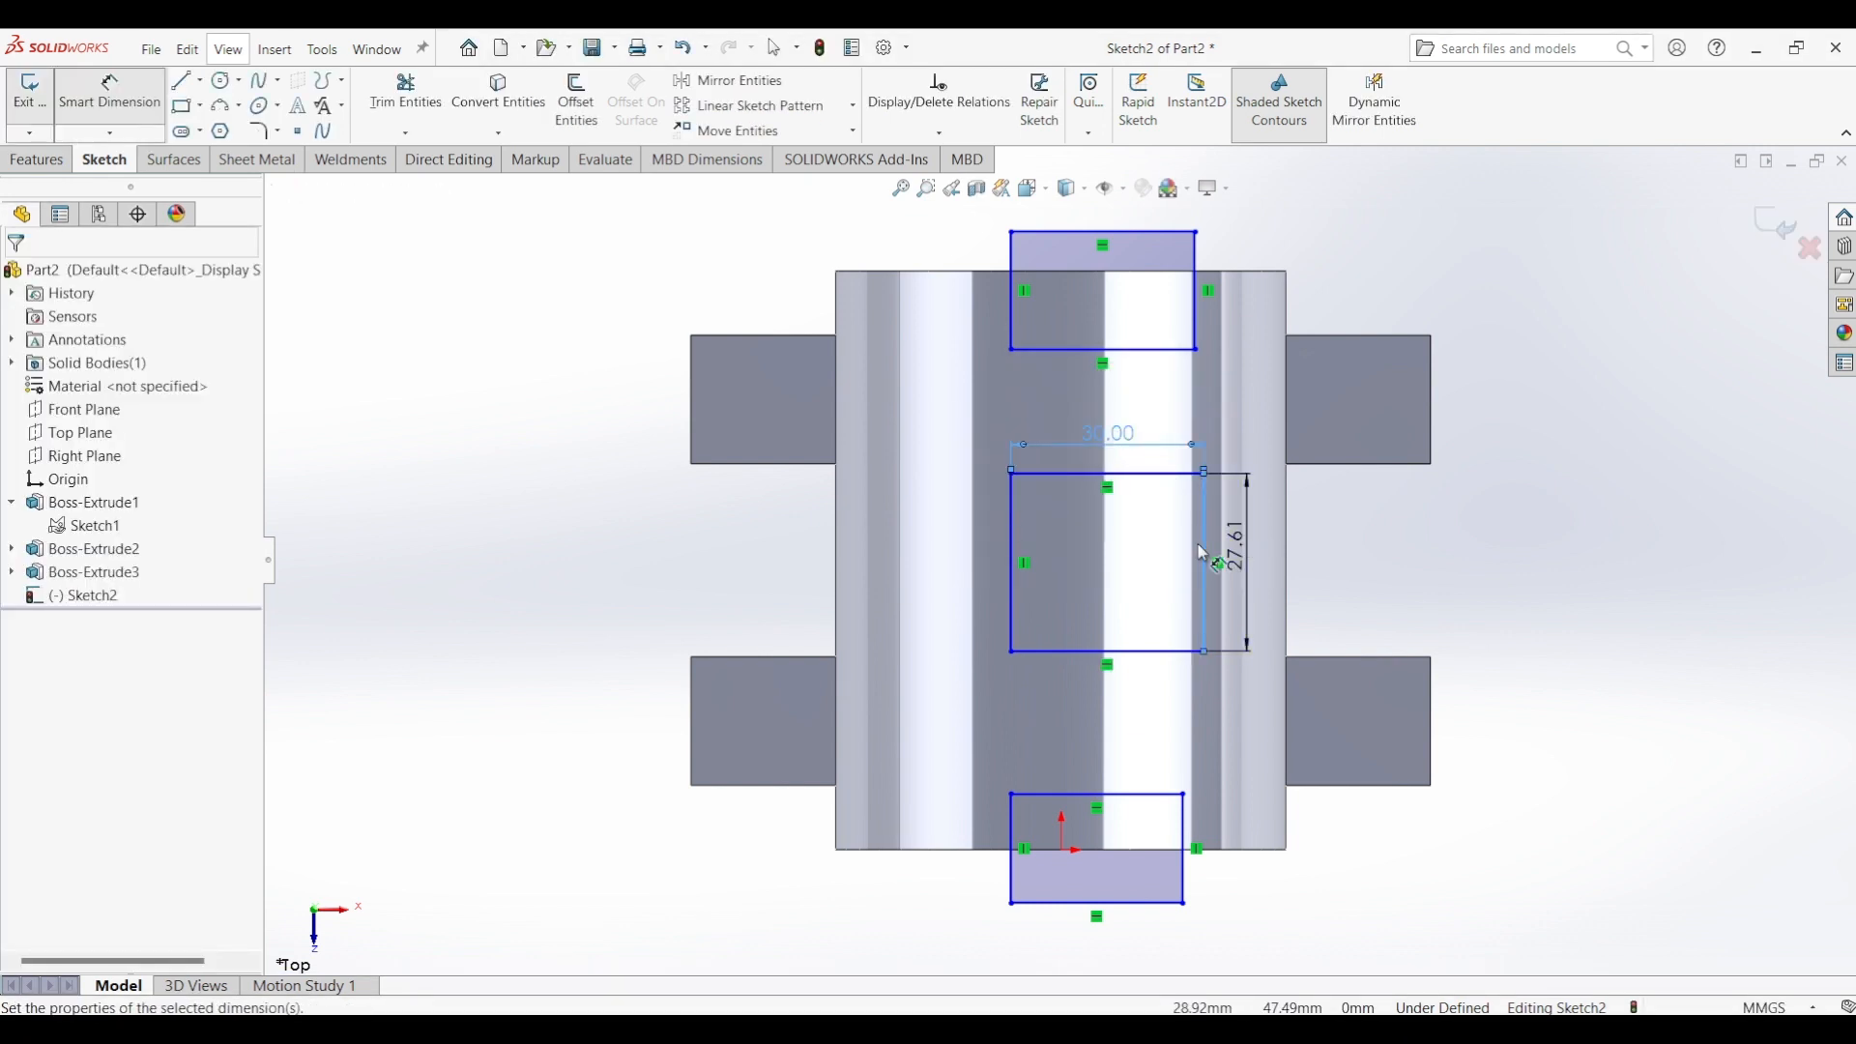
{"action": "left_click", "coordinate": [1222, 547]}
{"action": "type", "text": "30"}
{"action": "key", "text": "Return"}
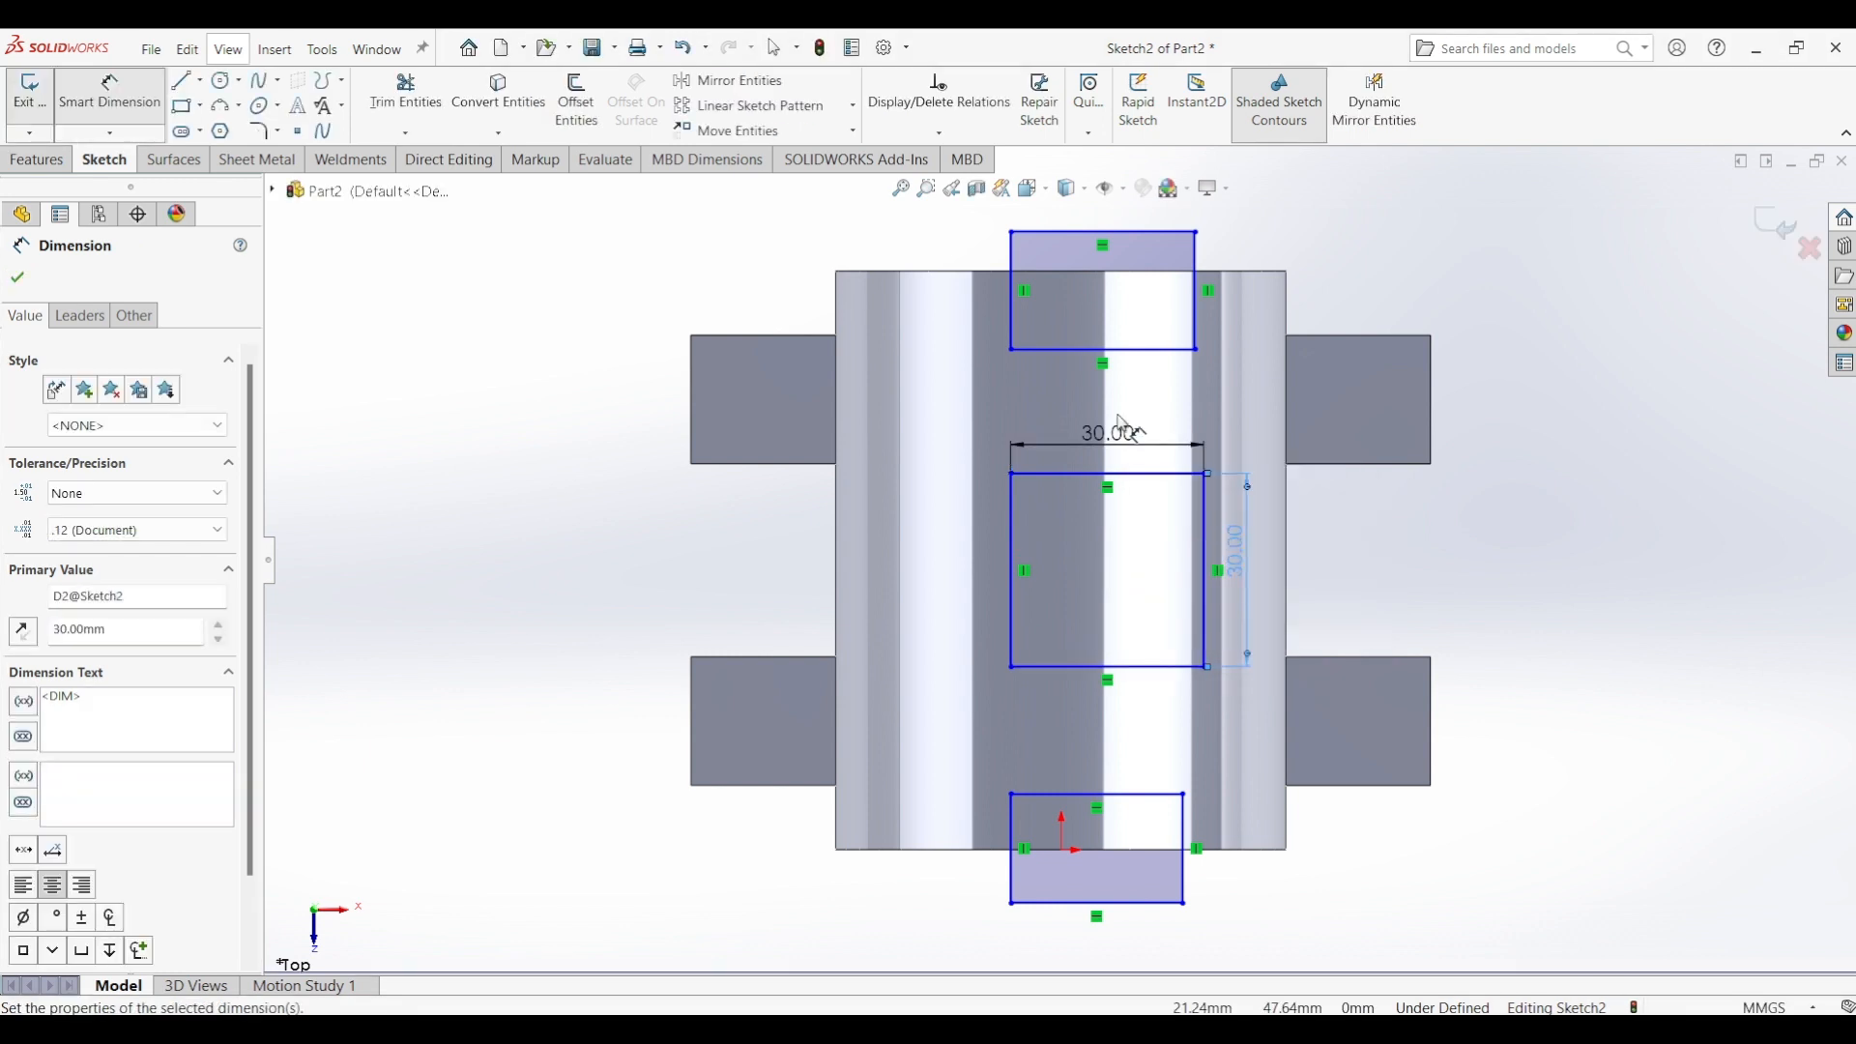
{"action": "key", "text": "Escape"}
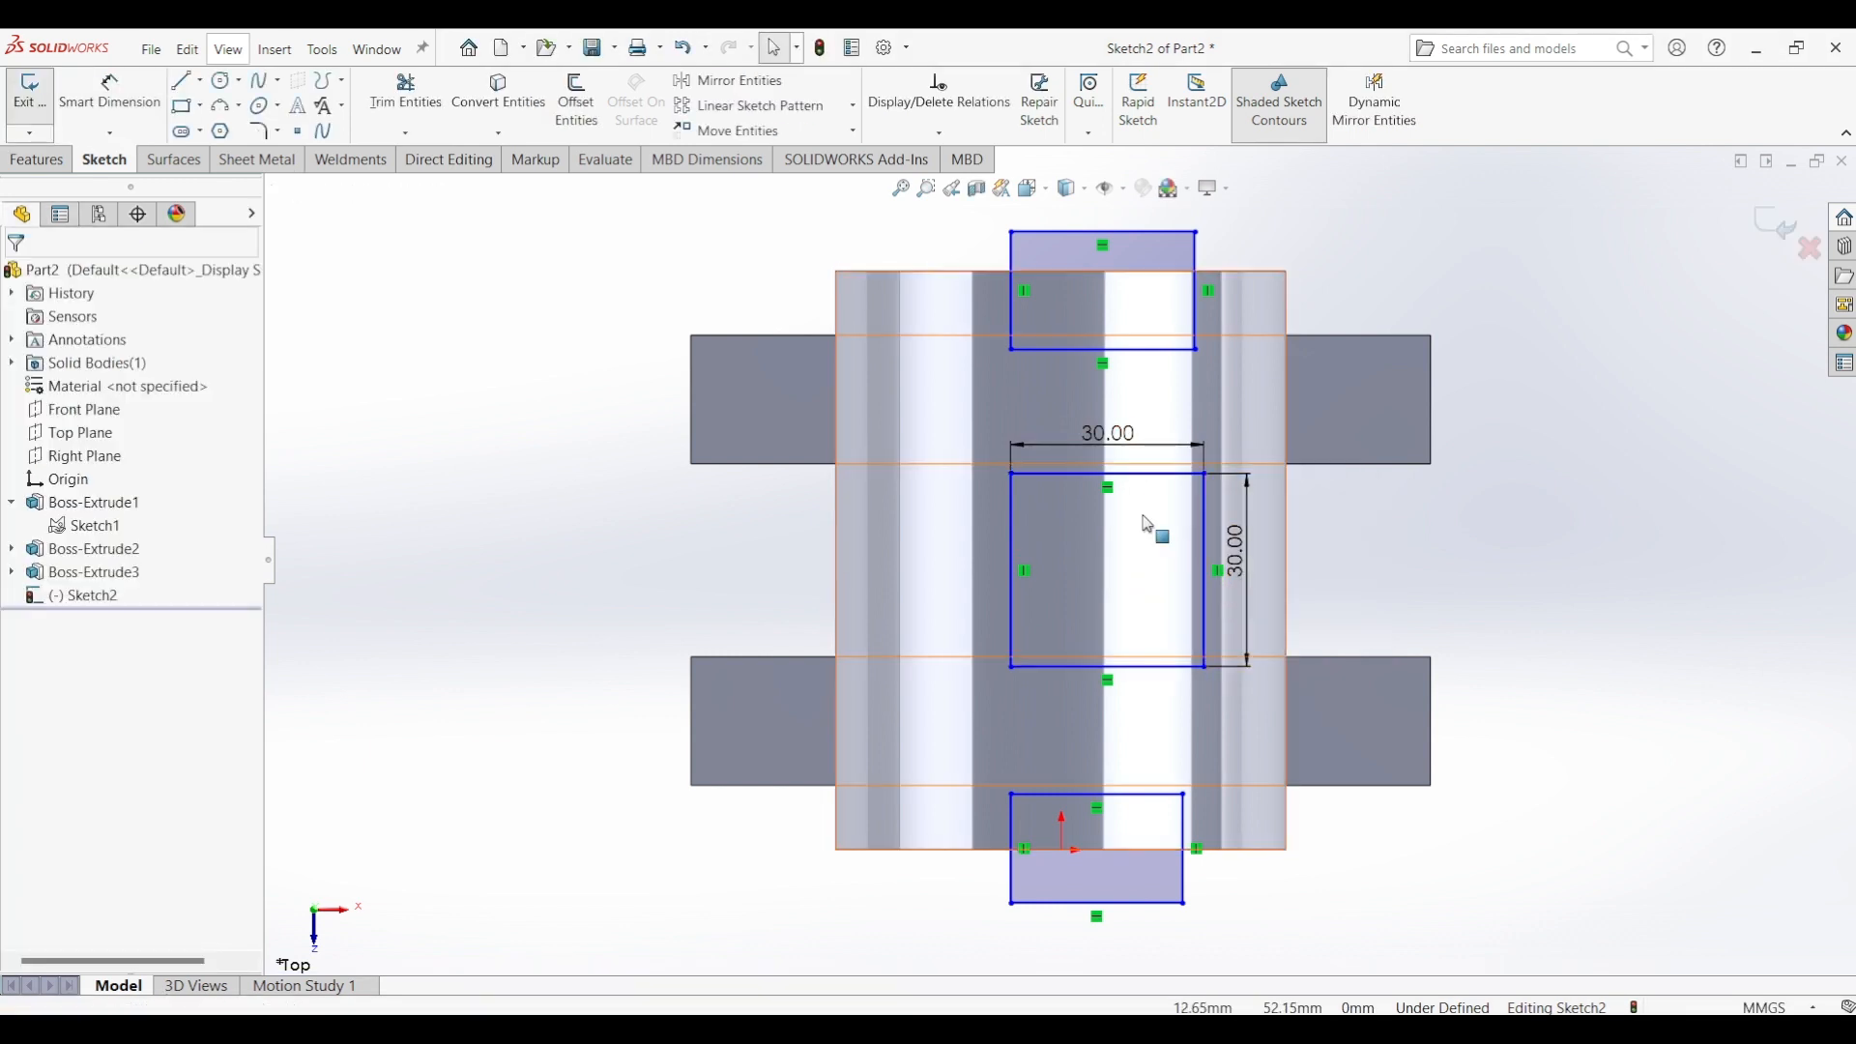
- Centre the middle rectangle on the cylinder axis with a Vertical relation between its rear edge's midpoint and the origin
{"action": "left_click", "coordinate": [1111, 475]}
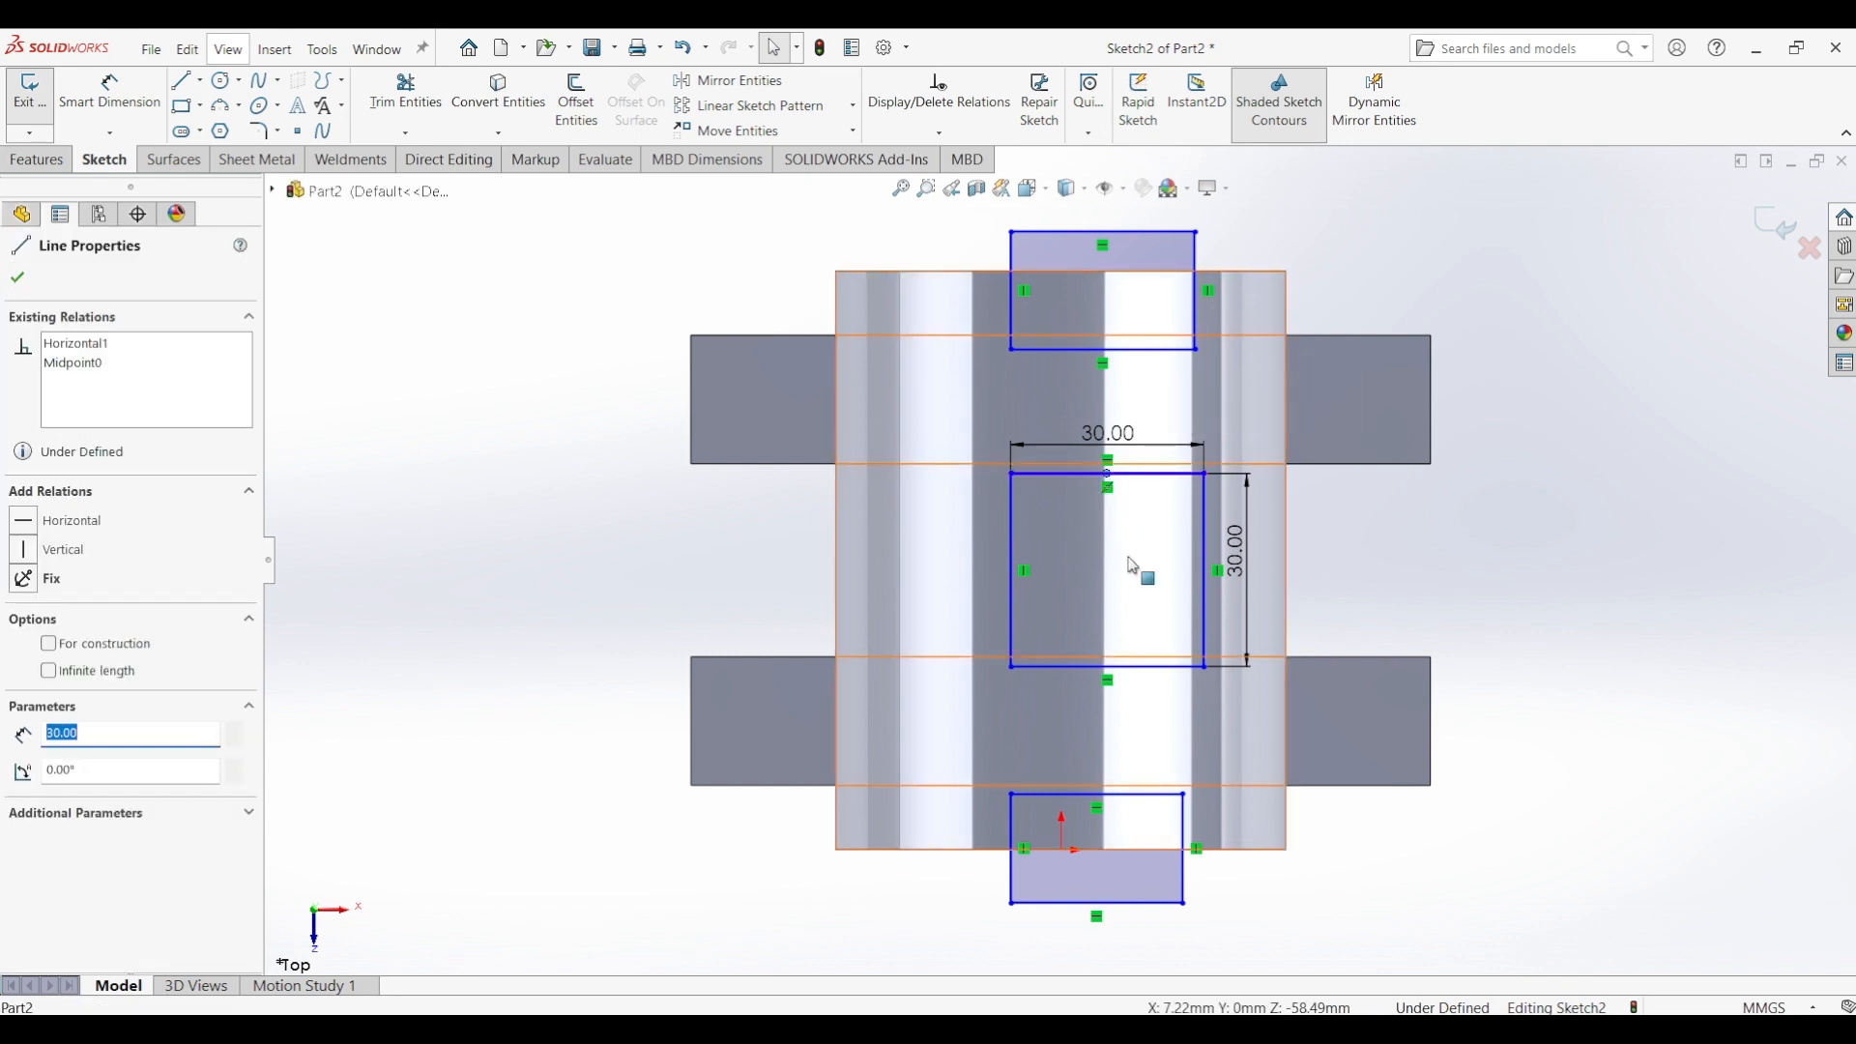
{"action": "left_click", "coordinate": [1068, 857], "text": "ctrl"}
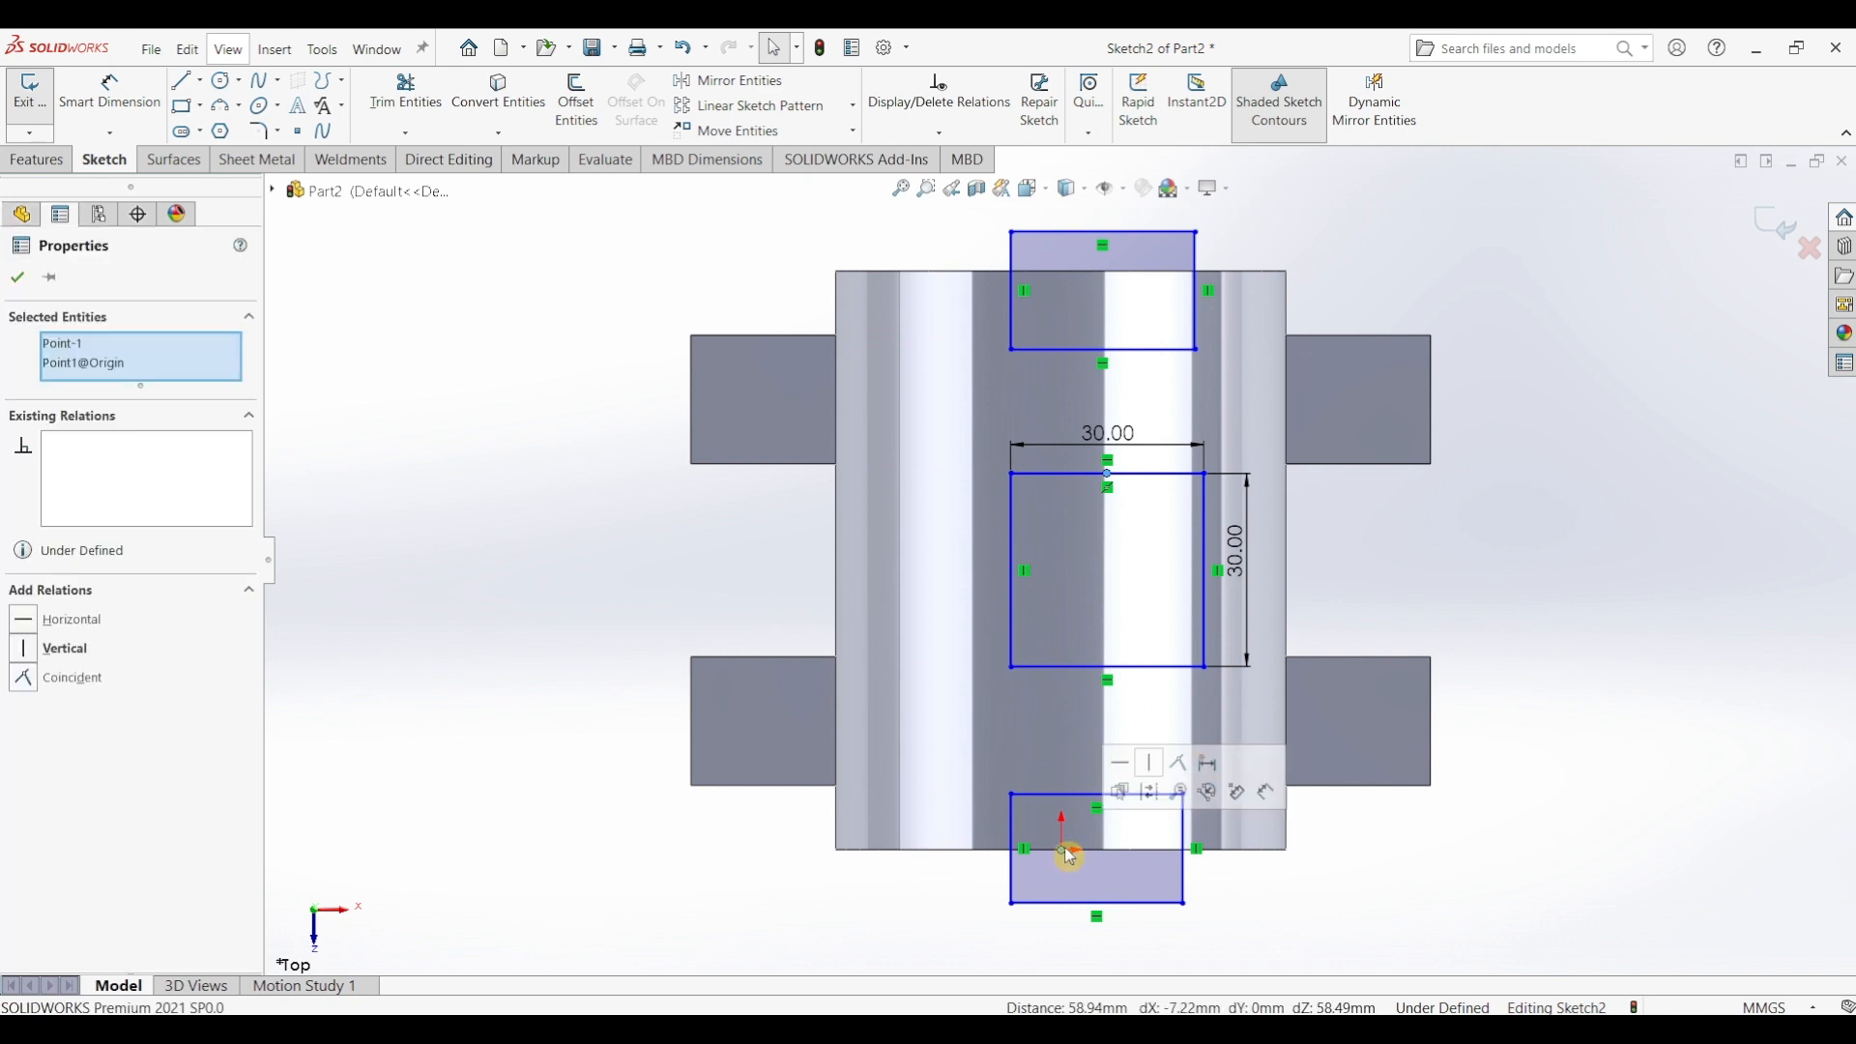
{"action": "left_click", "coordinate": [1155, 766]}
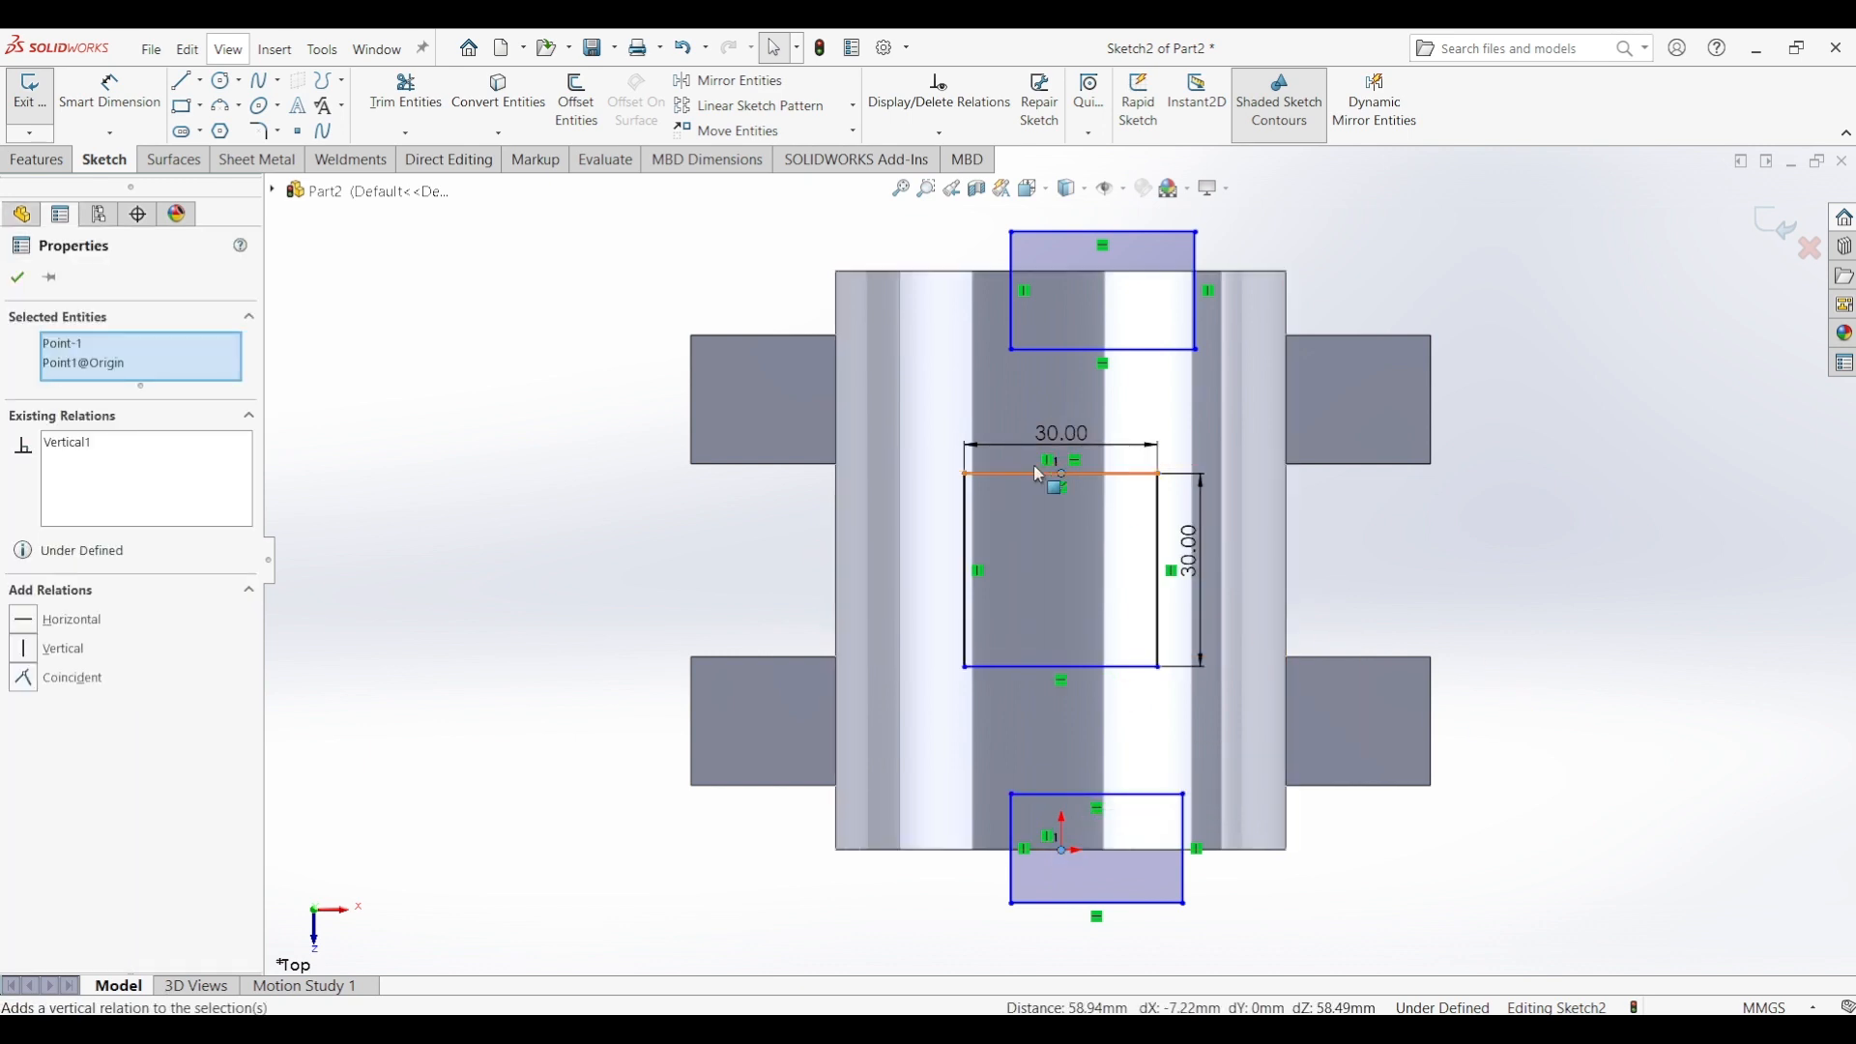
{"action": "key", "text": "Escape"}
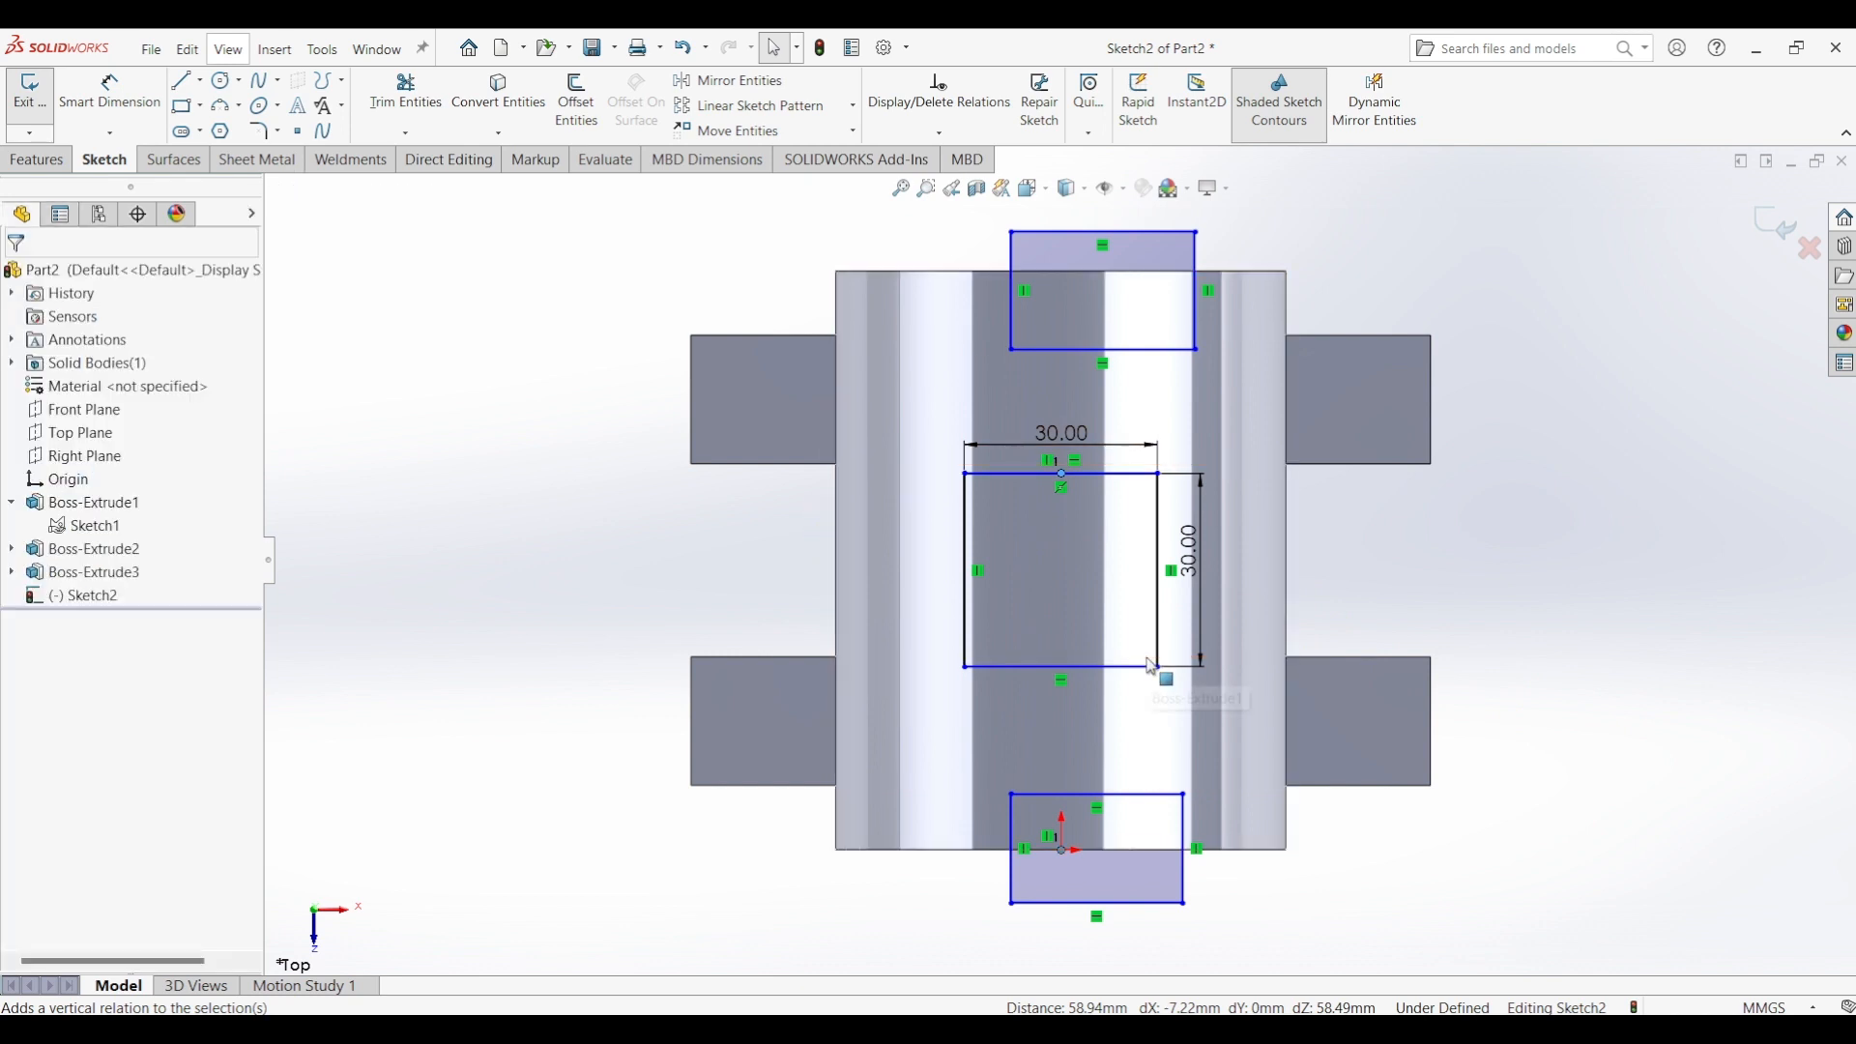
- Dimension the middle rectangle's right edge midpoint 45 mm along the cylinder from the origin
{"action": "left_click", "coordinate": [109, 94]}
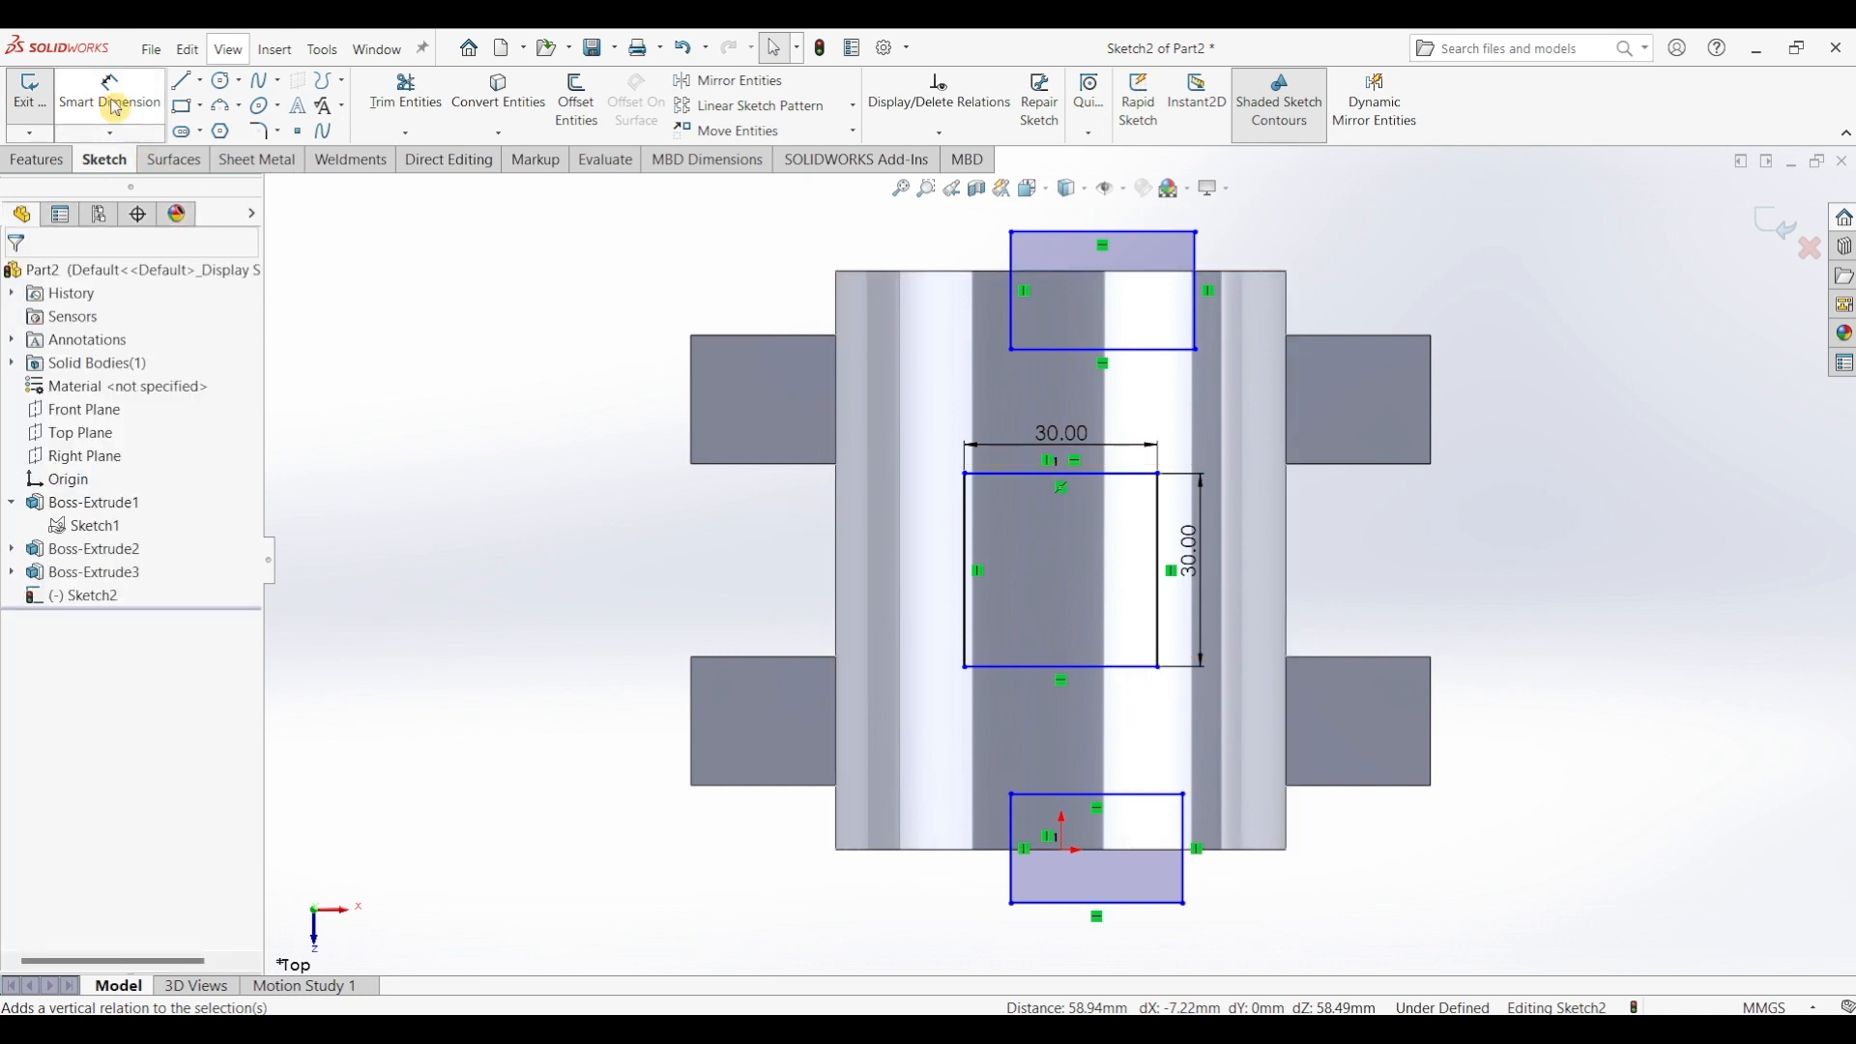
{"action": "left_click", "coordinate": [1063, 853]}
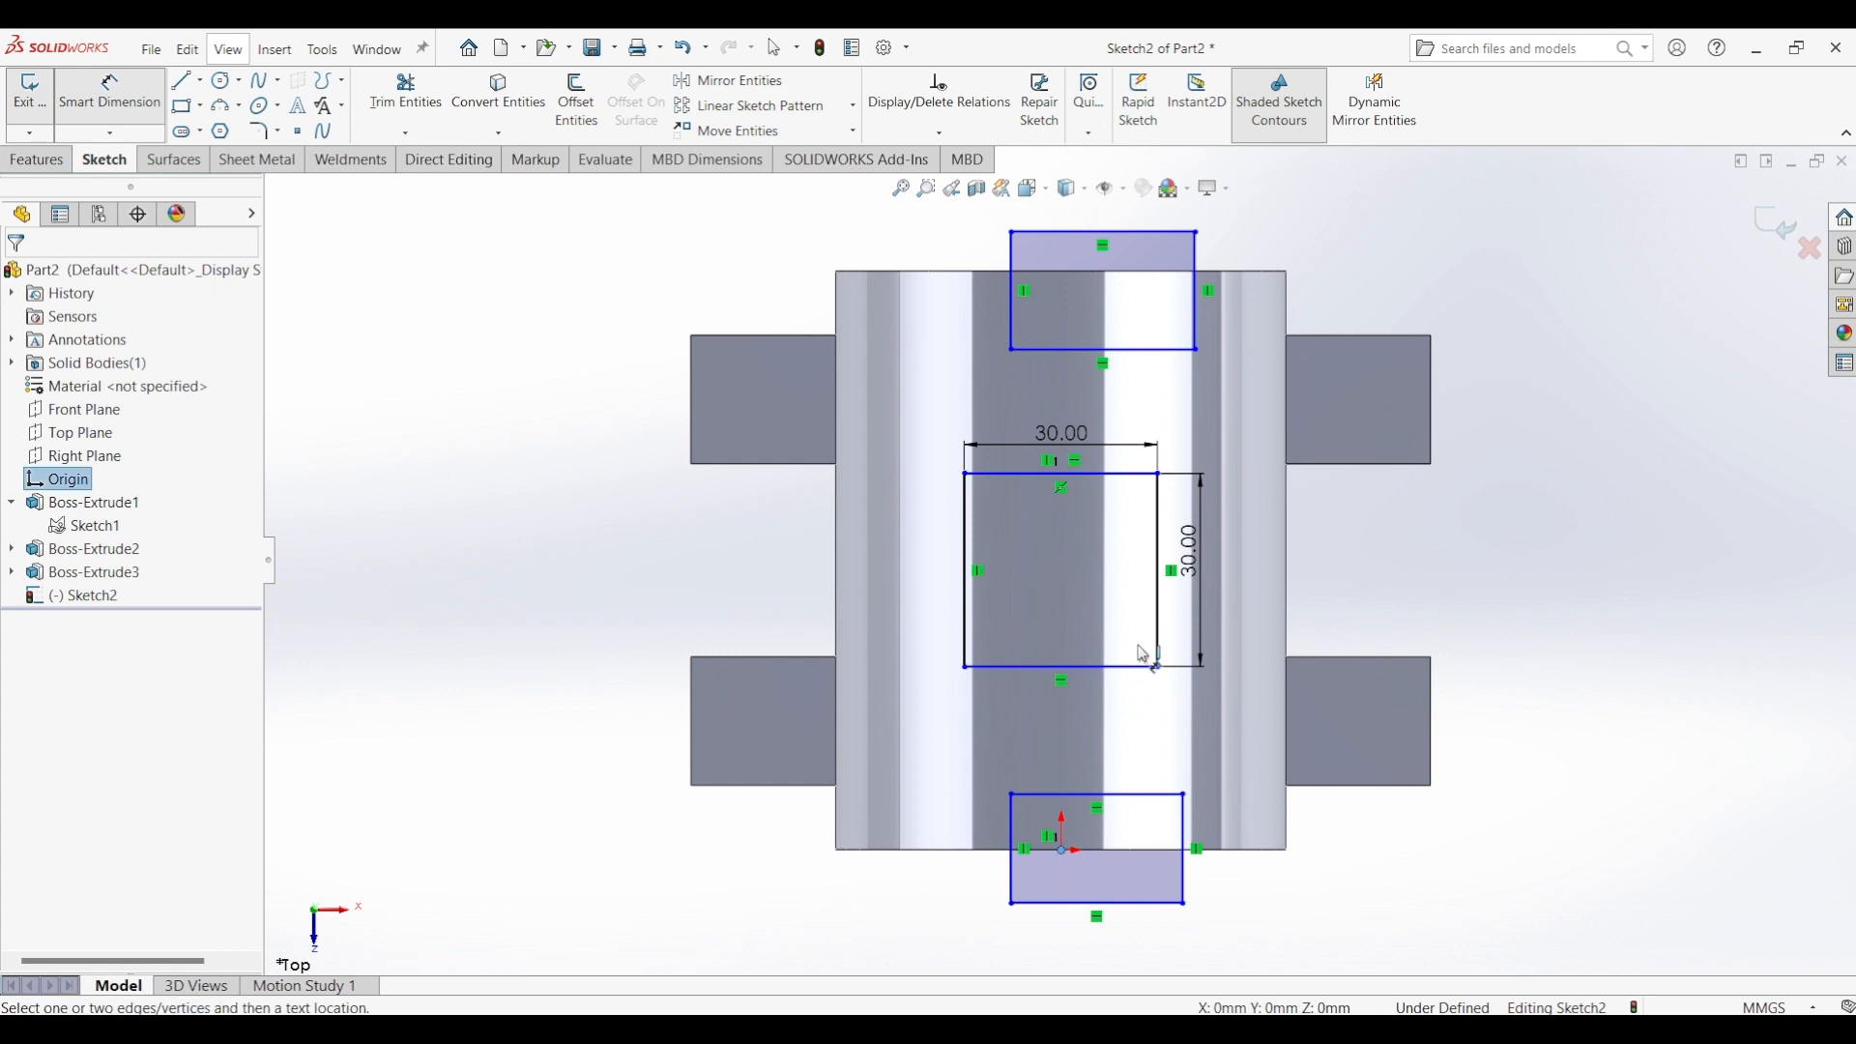
{"action": "left_click", "coordinate": [1162, 578]}
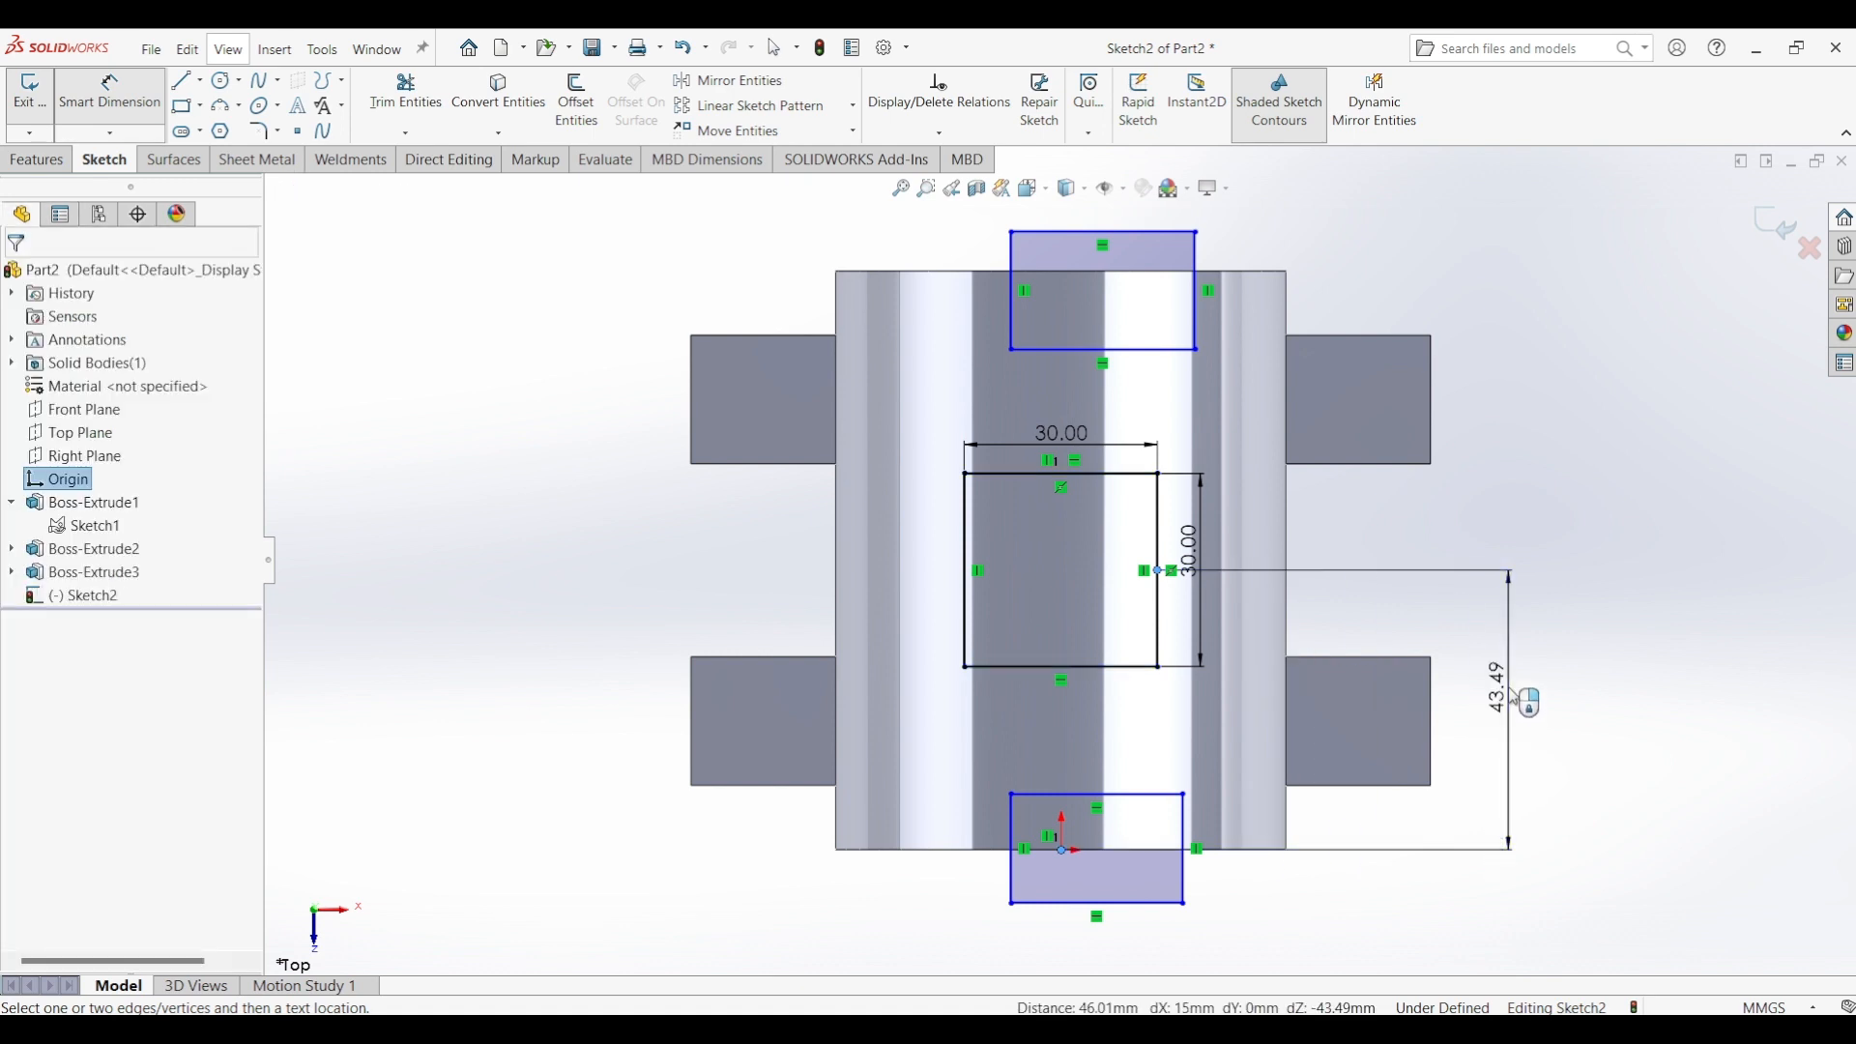
{"action": "left_click", "coordinate": [1515, 696]}
{"action": "type", "text": "45"}
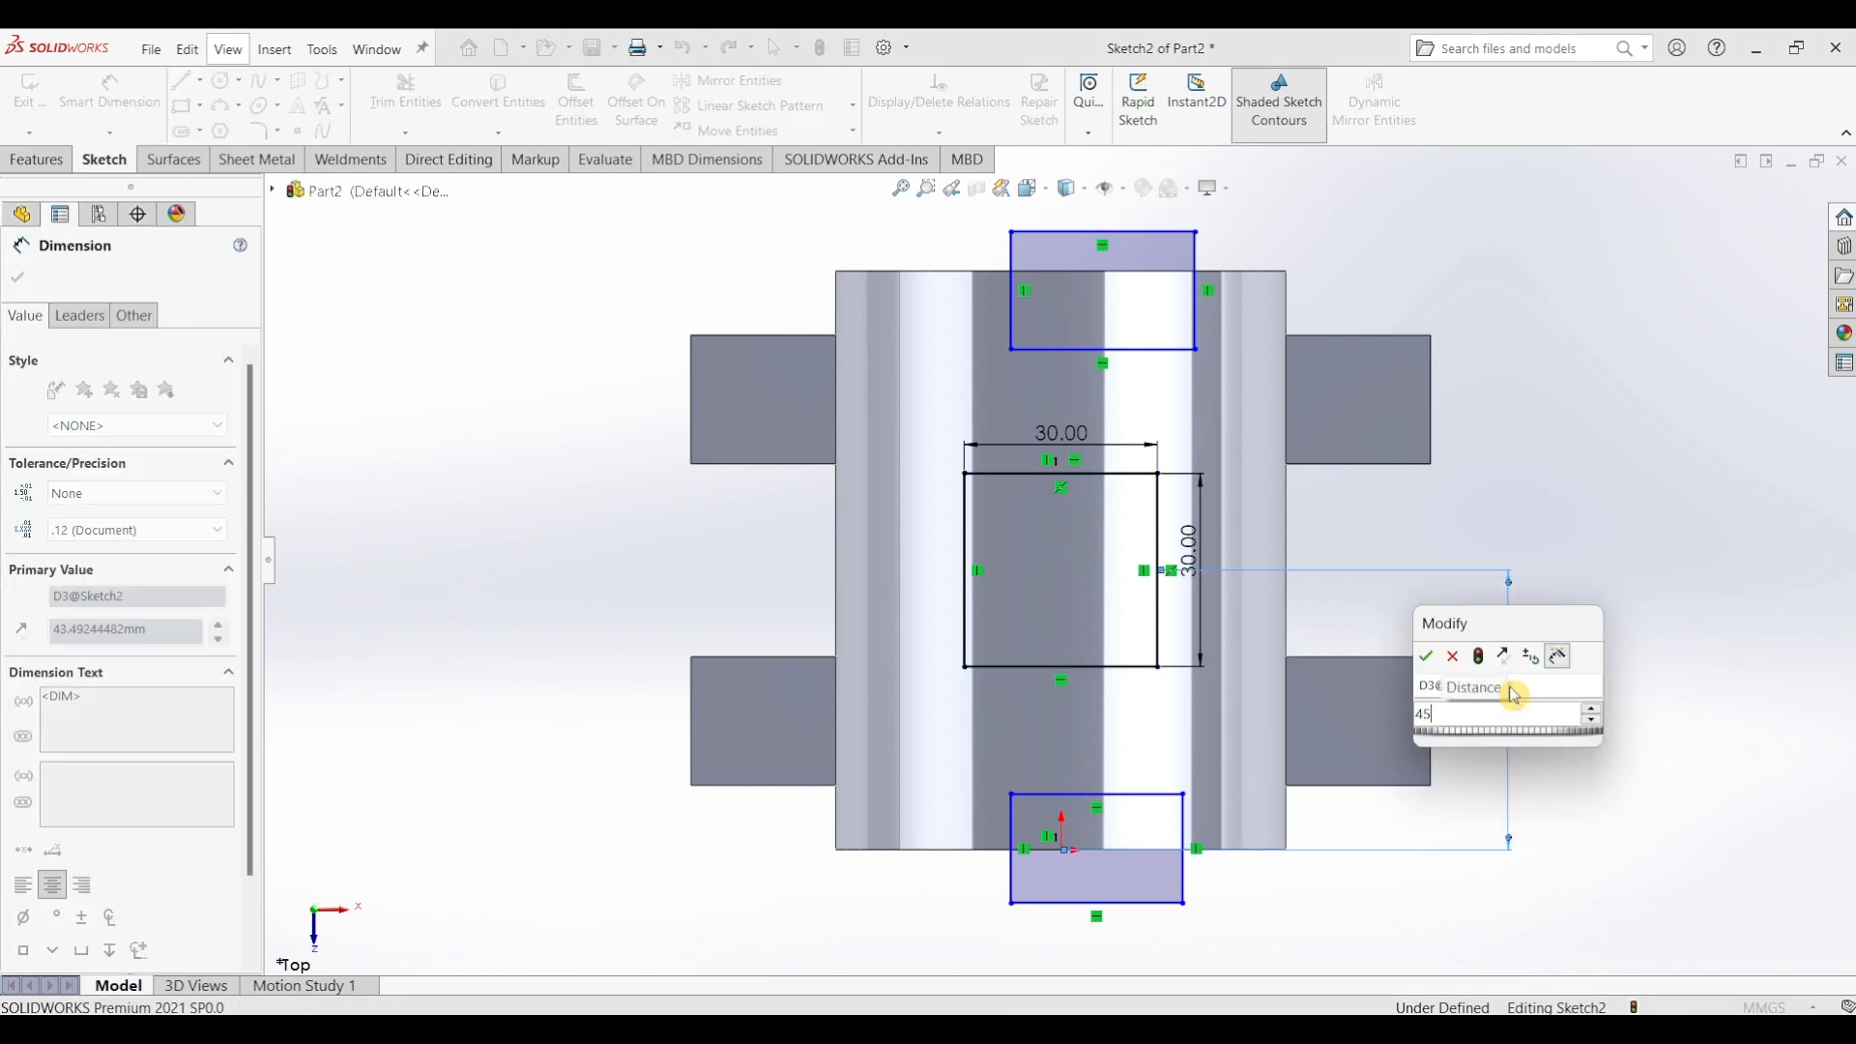
{"action": "key", "text": "Return"}
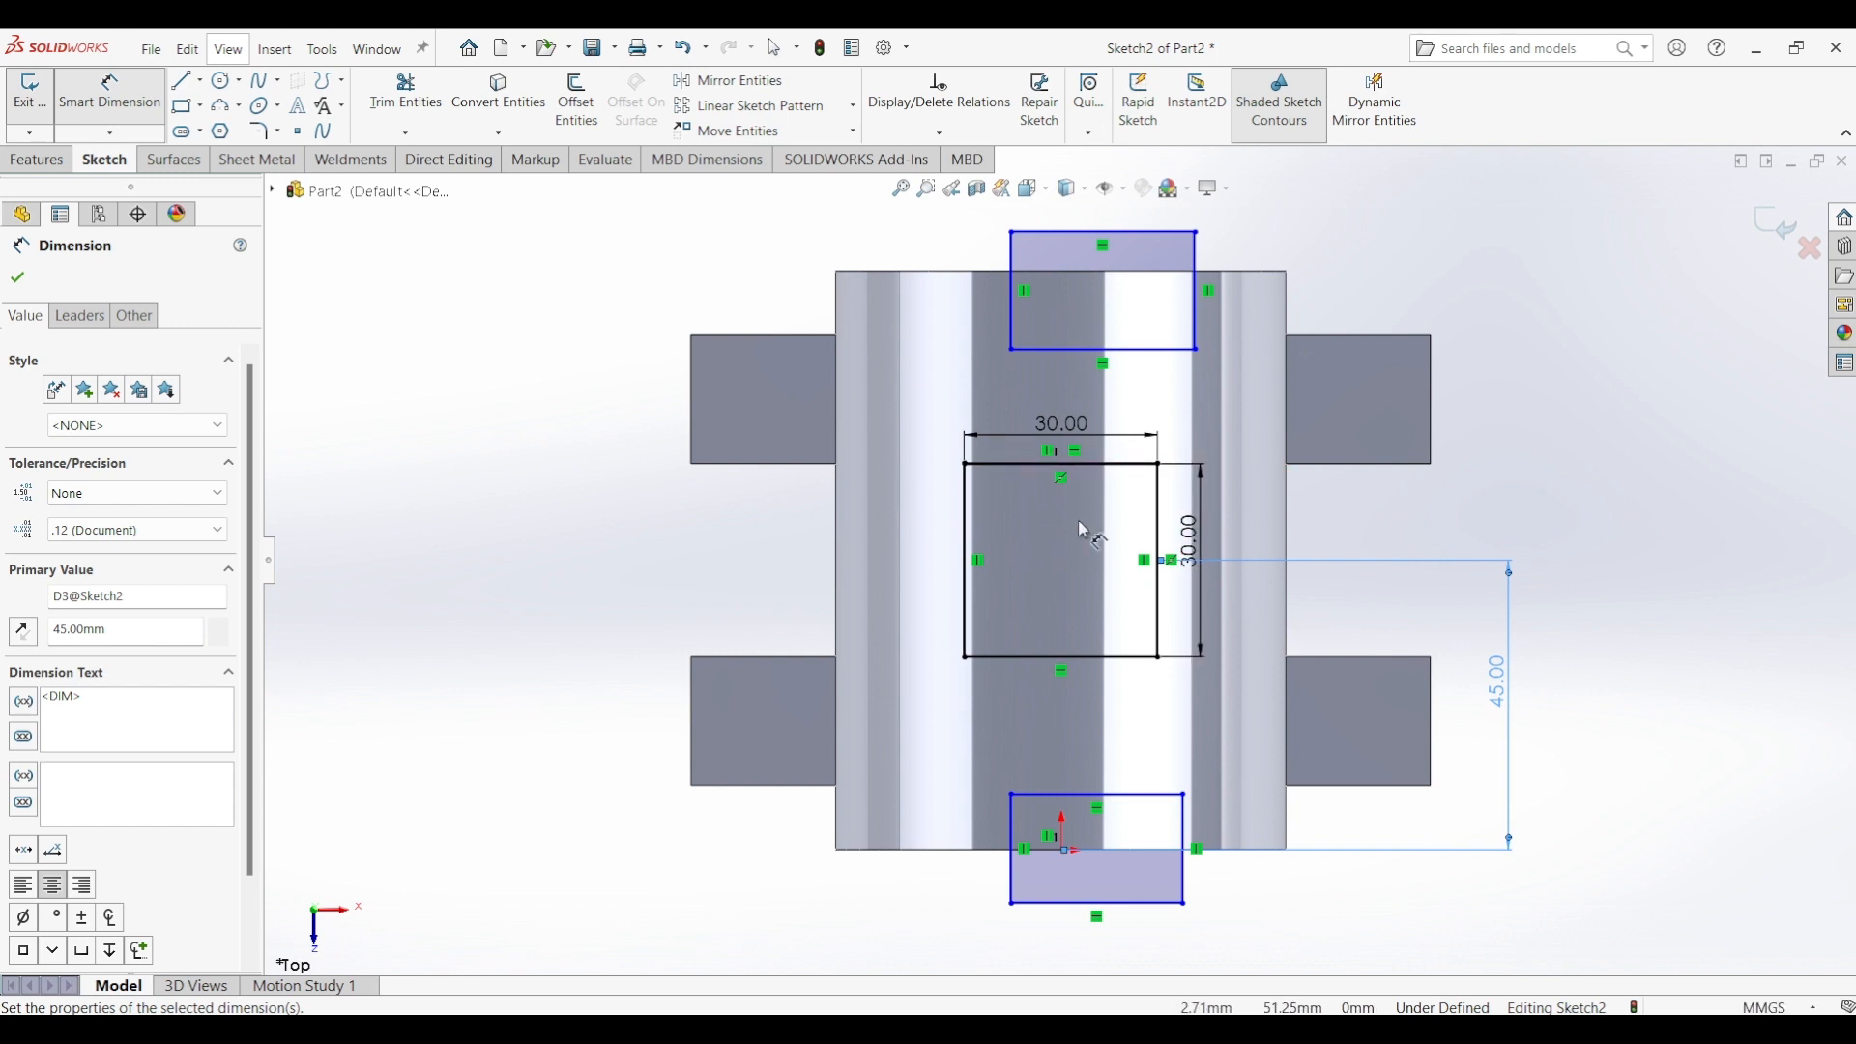
{"action": "key", "text": "Escape"}
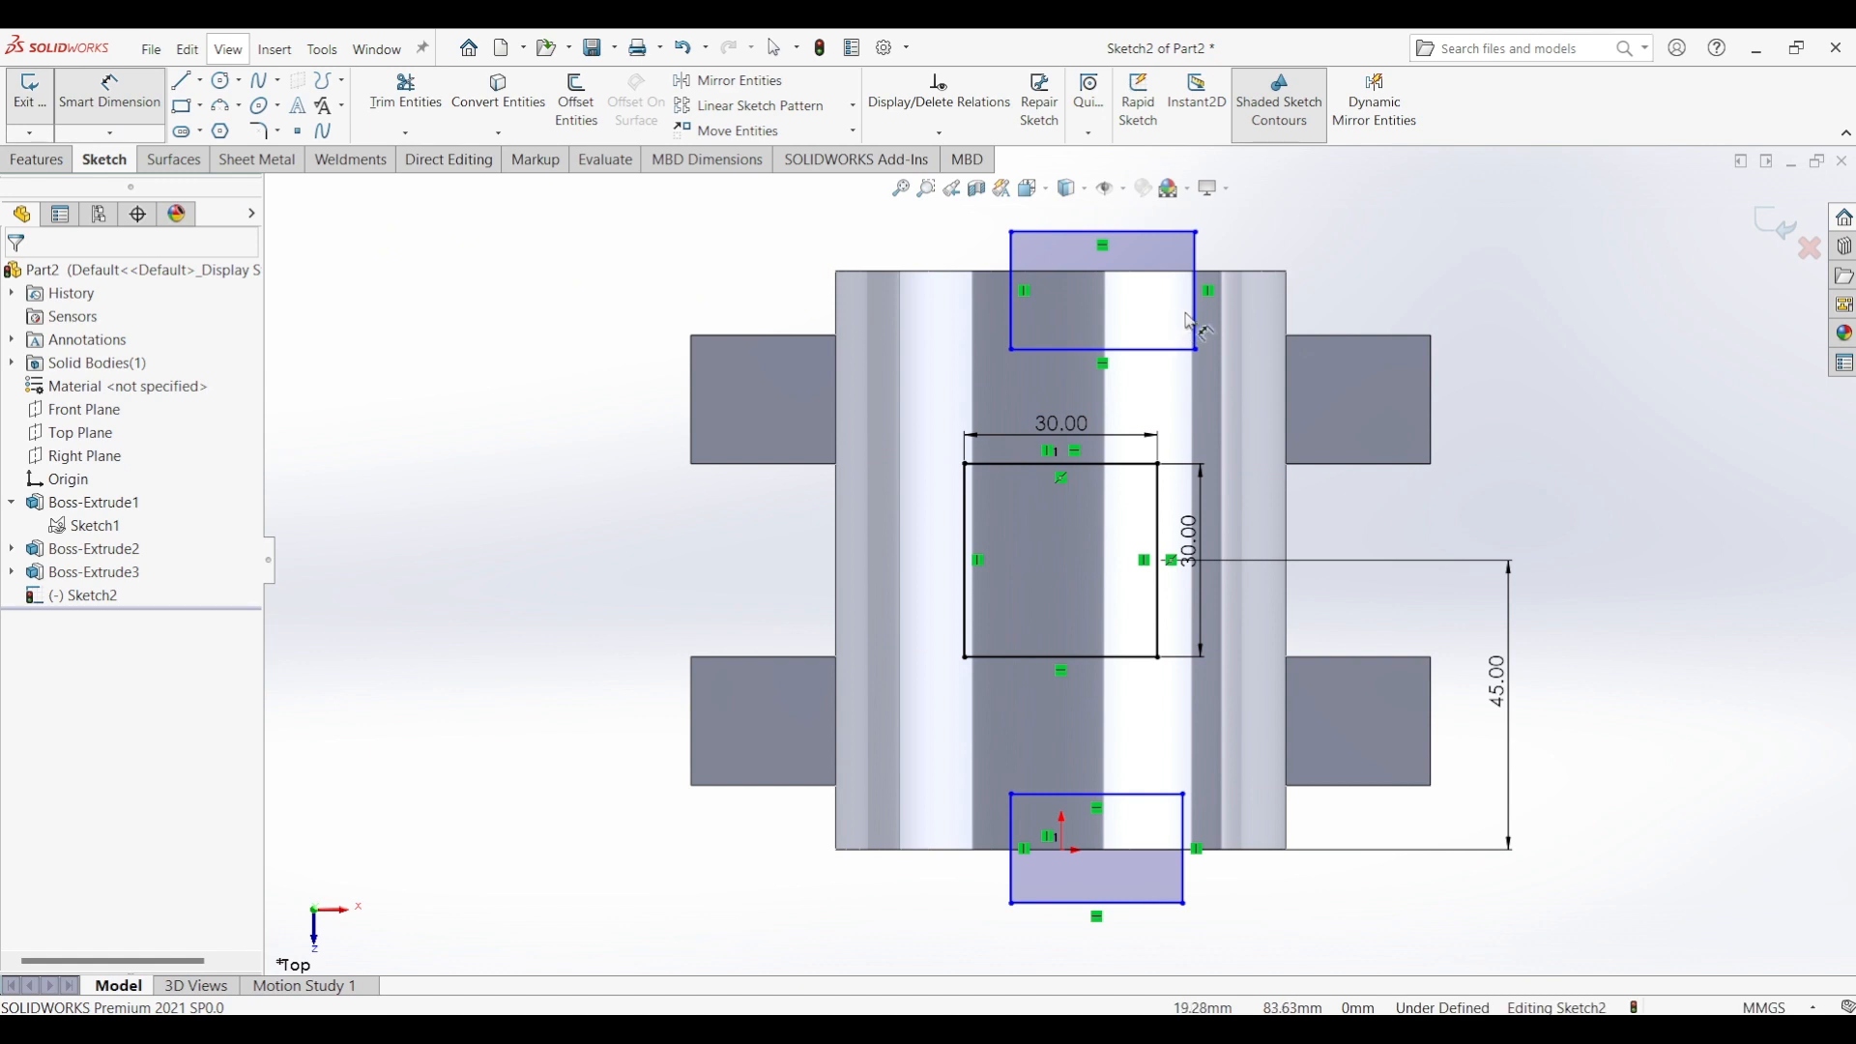
- Dimension the rear rectangle's inner edge 10 mm from the cylinder's rear end
{"action": "left_click", "coordinate": [1150, 348]}
{"action": "left_click", "coordinate": [1150, 273]}
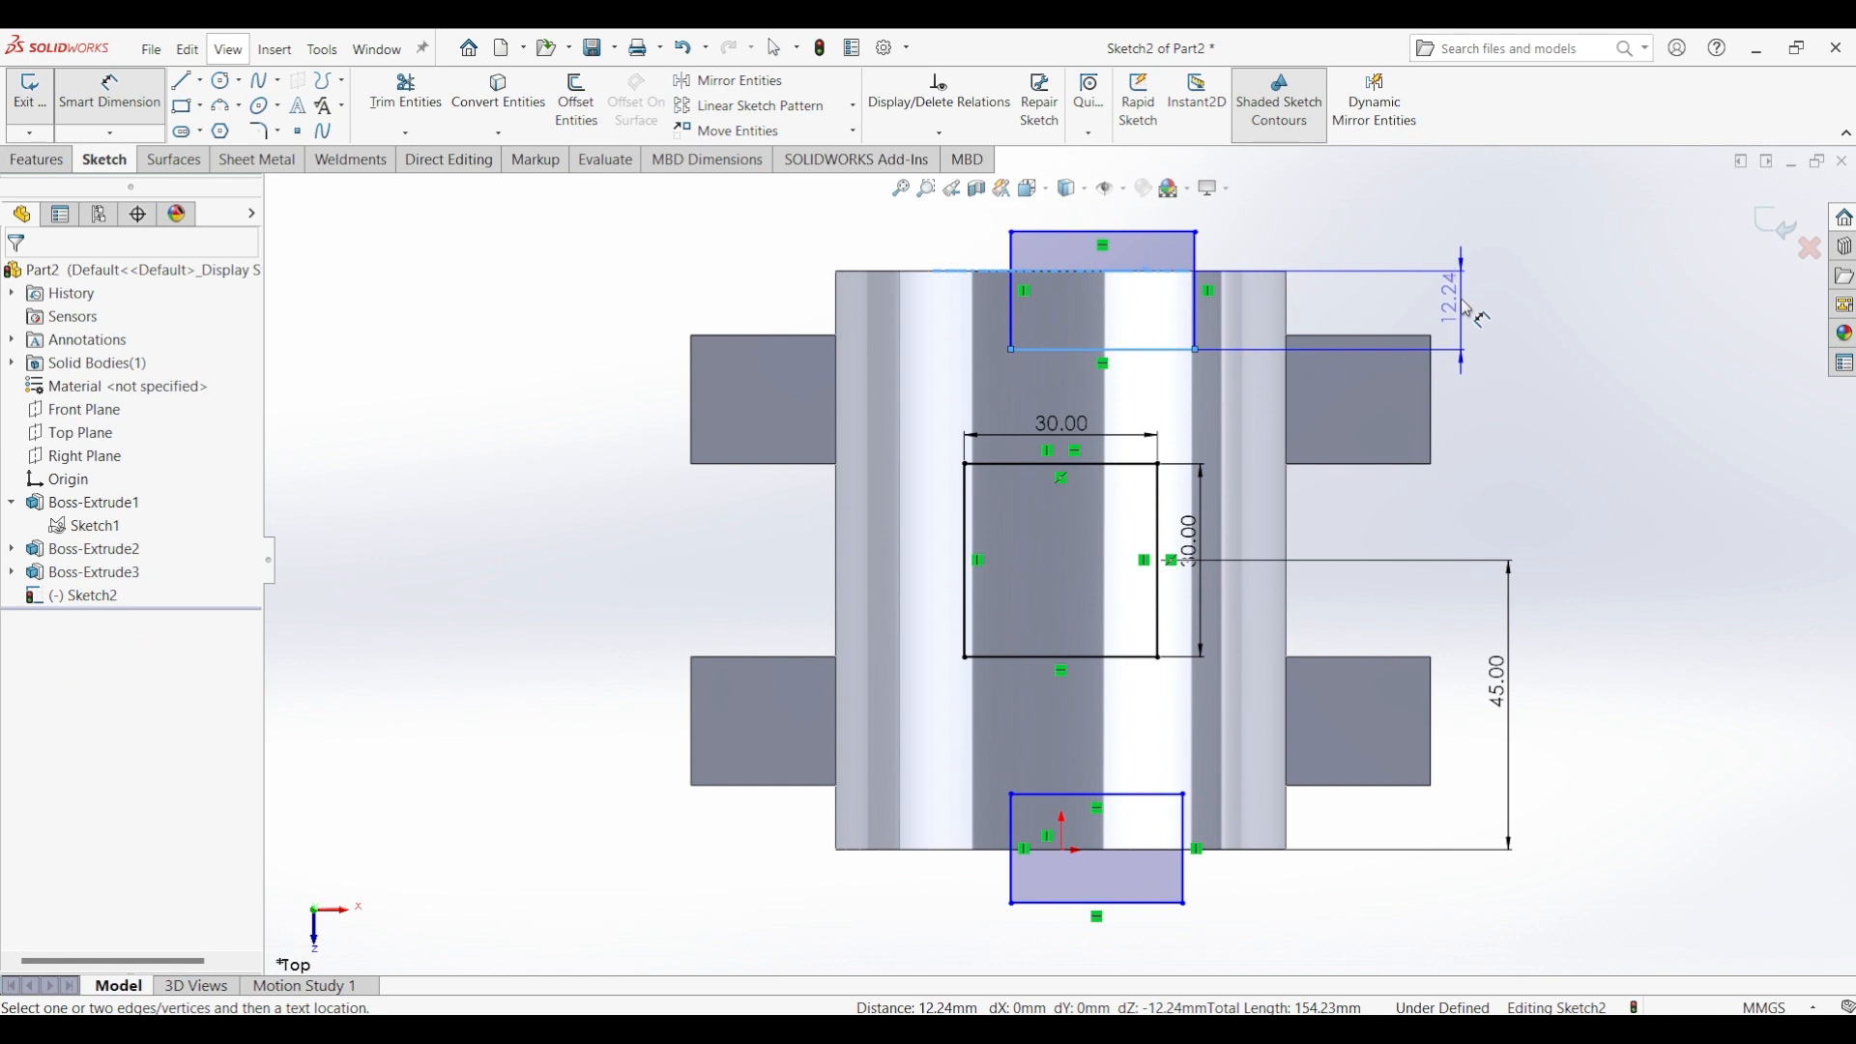
{"action": "left_click", "coordinate": [1467, 309]}
{"action": "left_click", "coordinate": [1457, 309]}
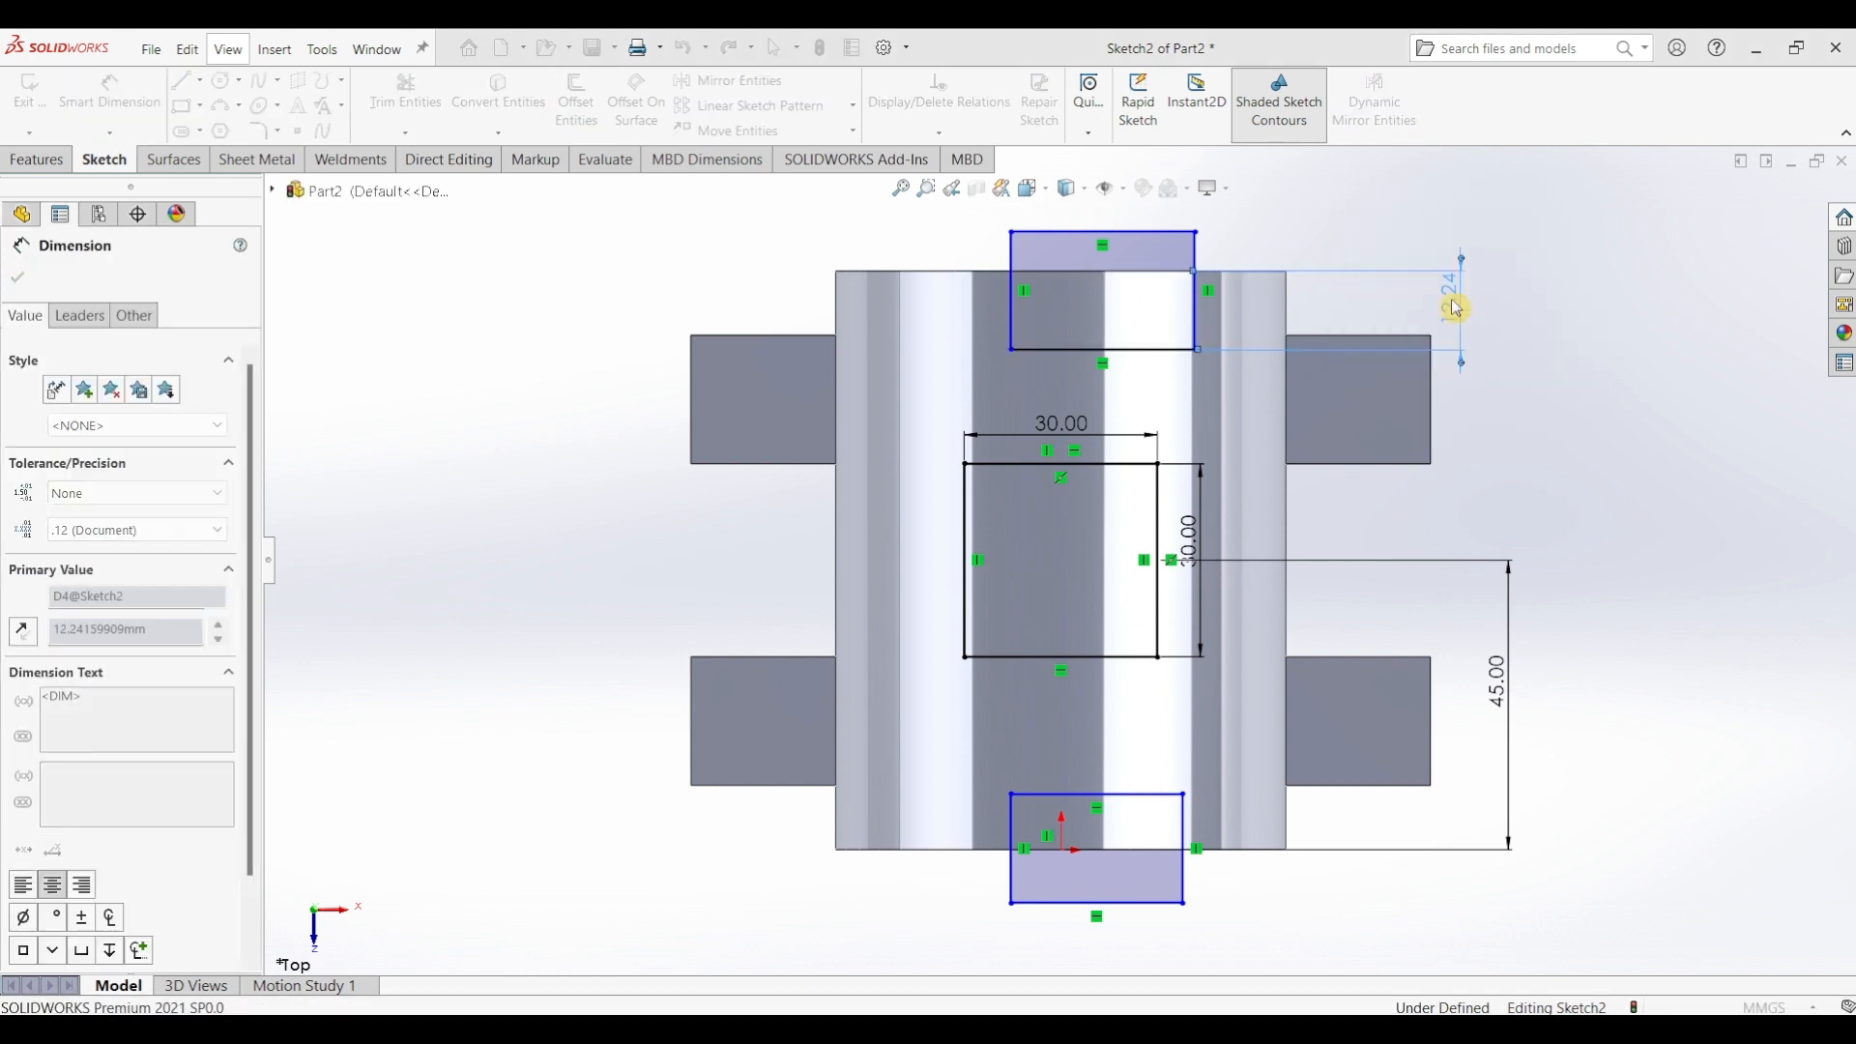
{"action": "left_click", "coordinate": [1411, 236]}
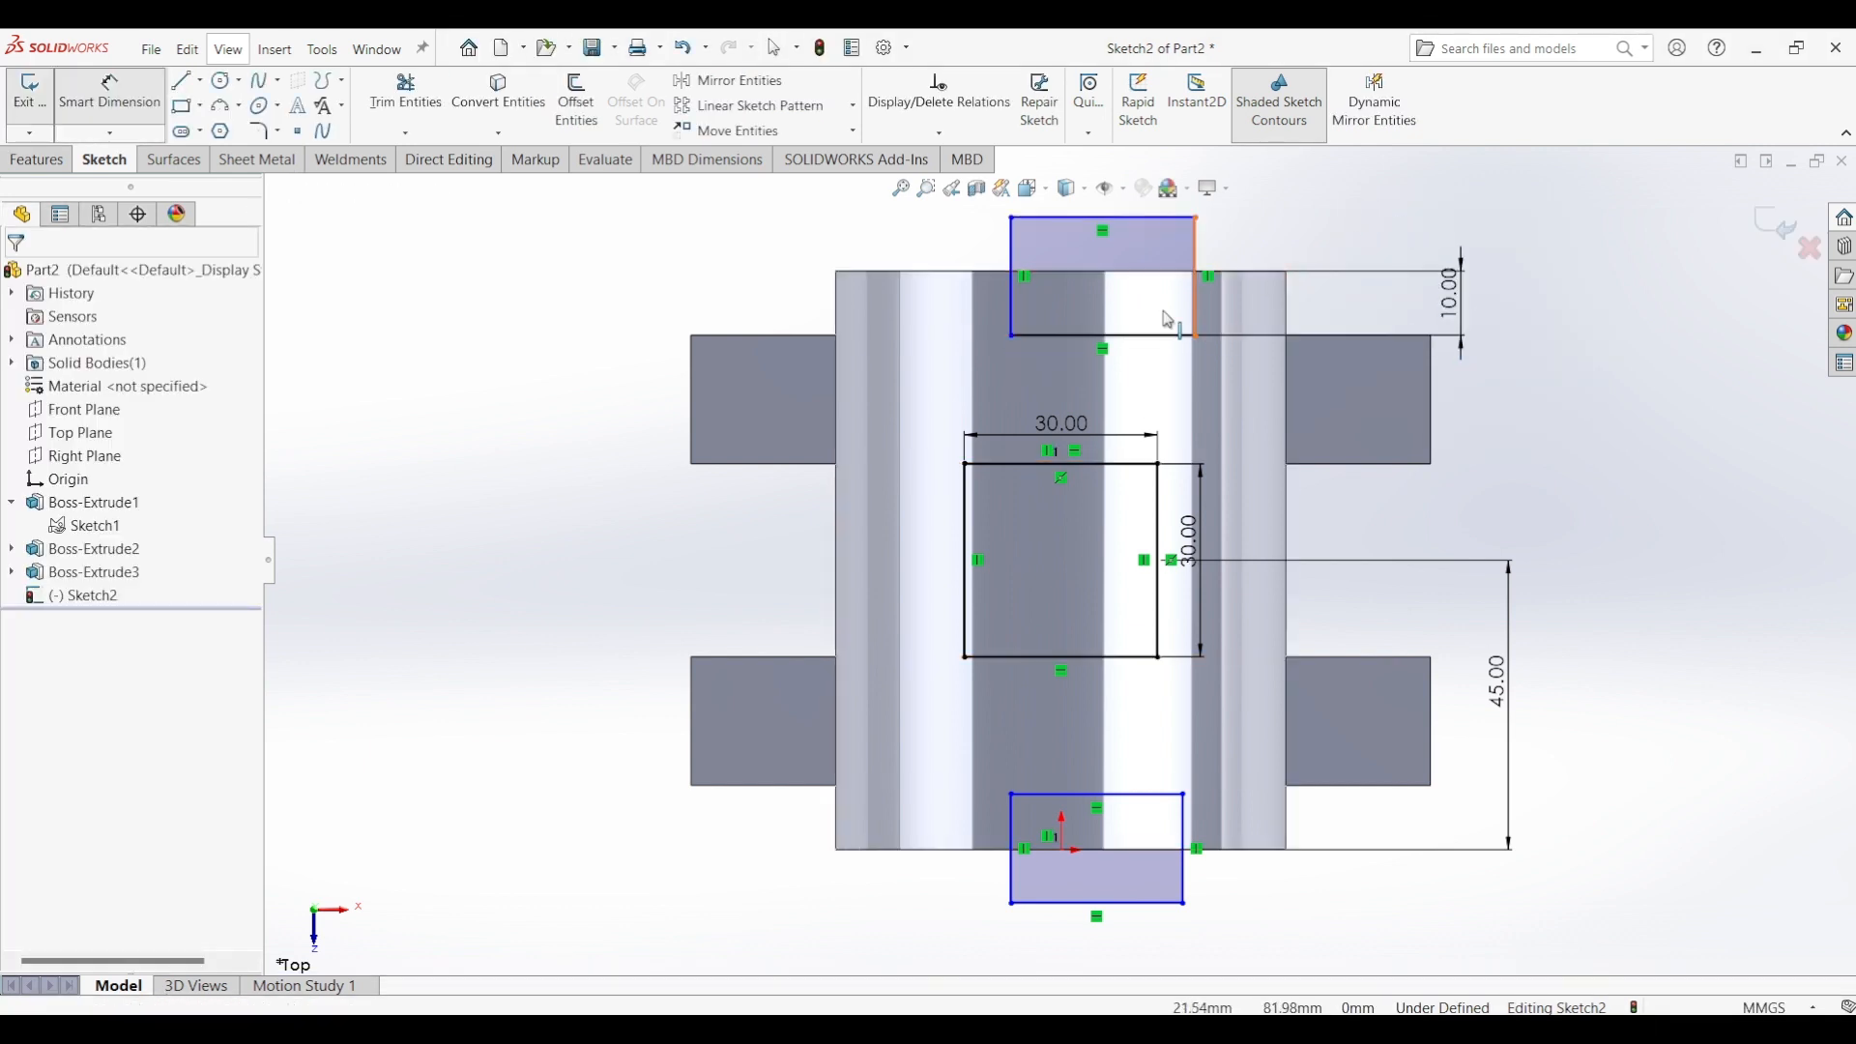
{"action": "key", "text": "Escape"}
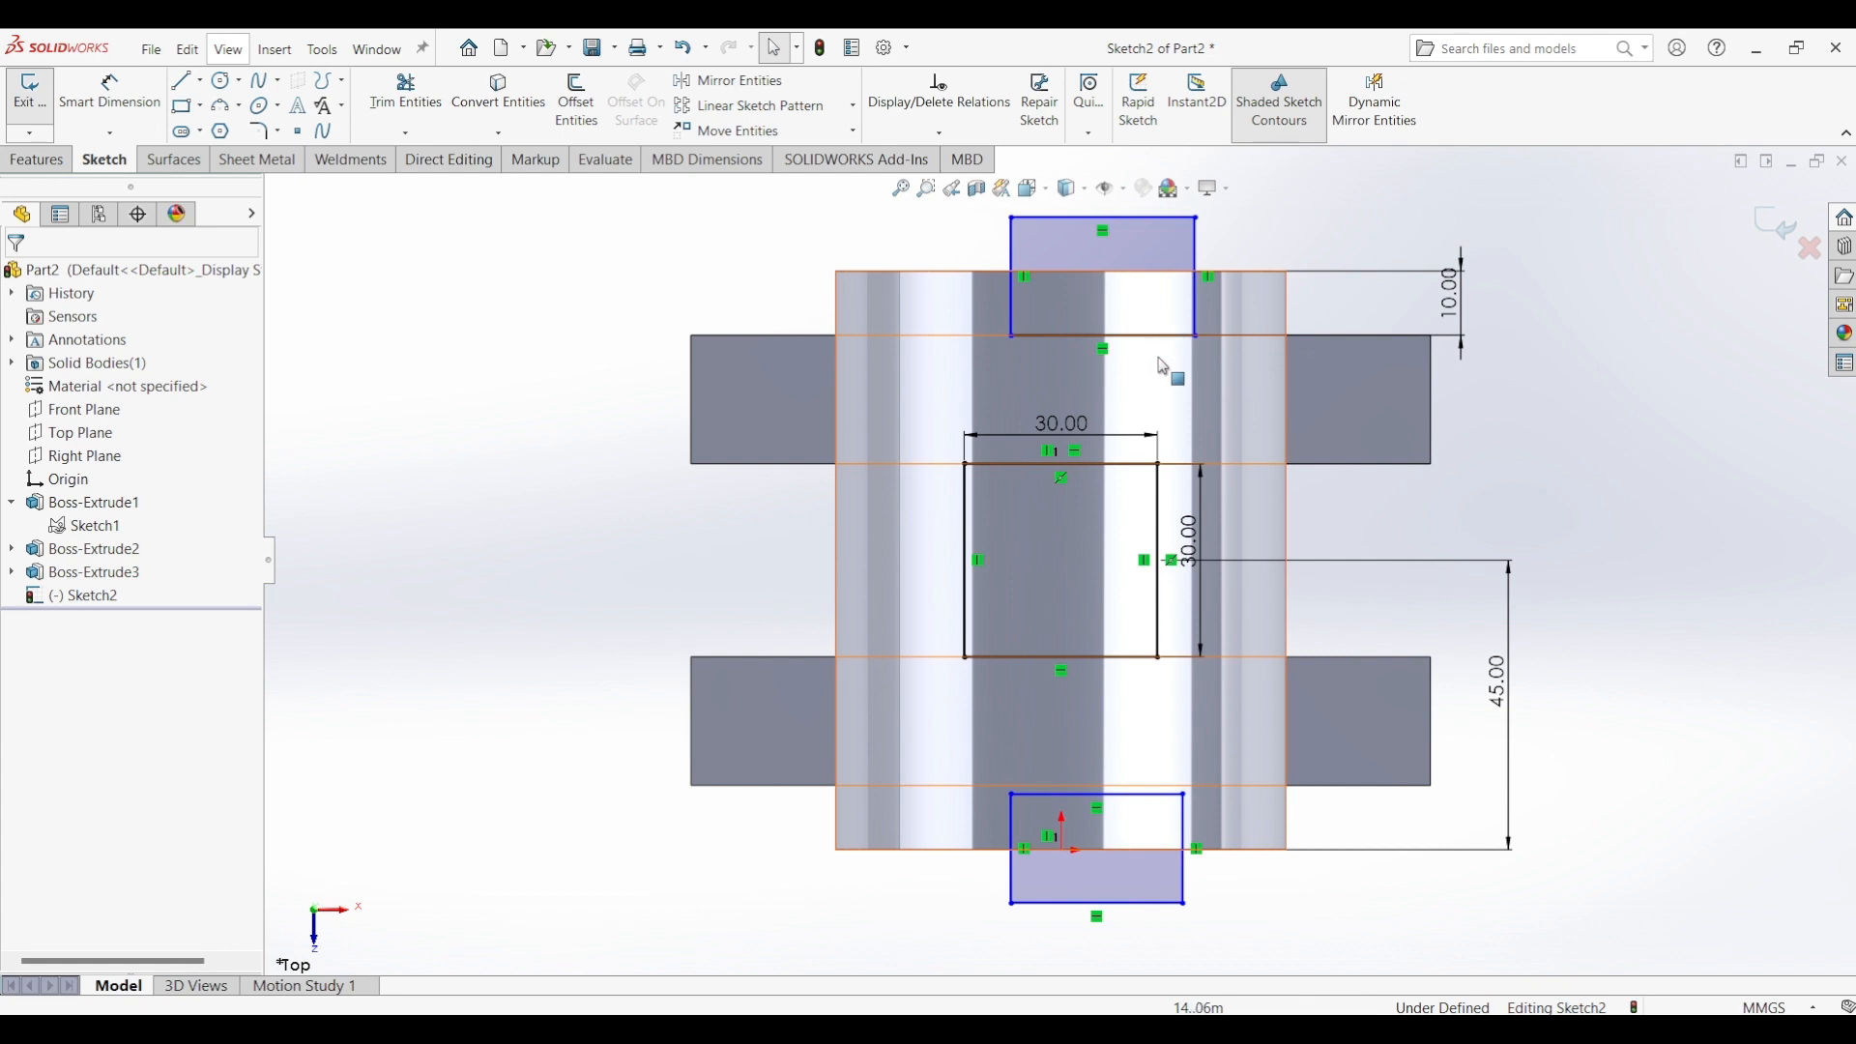
- Centre the rear rectangle on the cylinder axis with a Vertical relation between its inner edge's midpoint and the origin
{"action": "left_click", "coordinate": [1105, 338]}
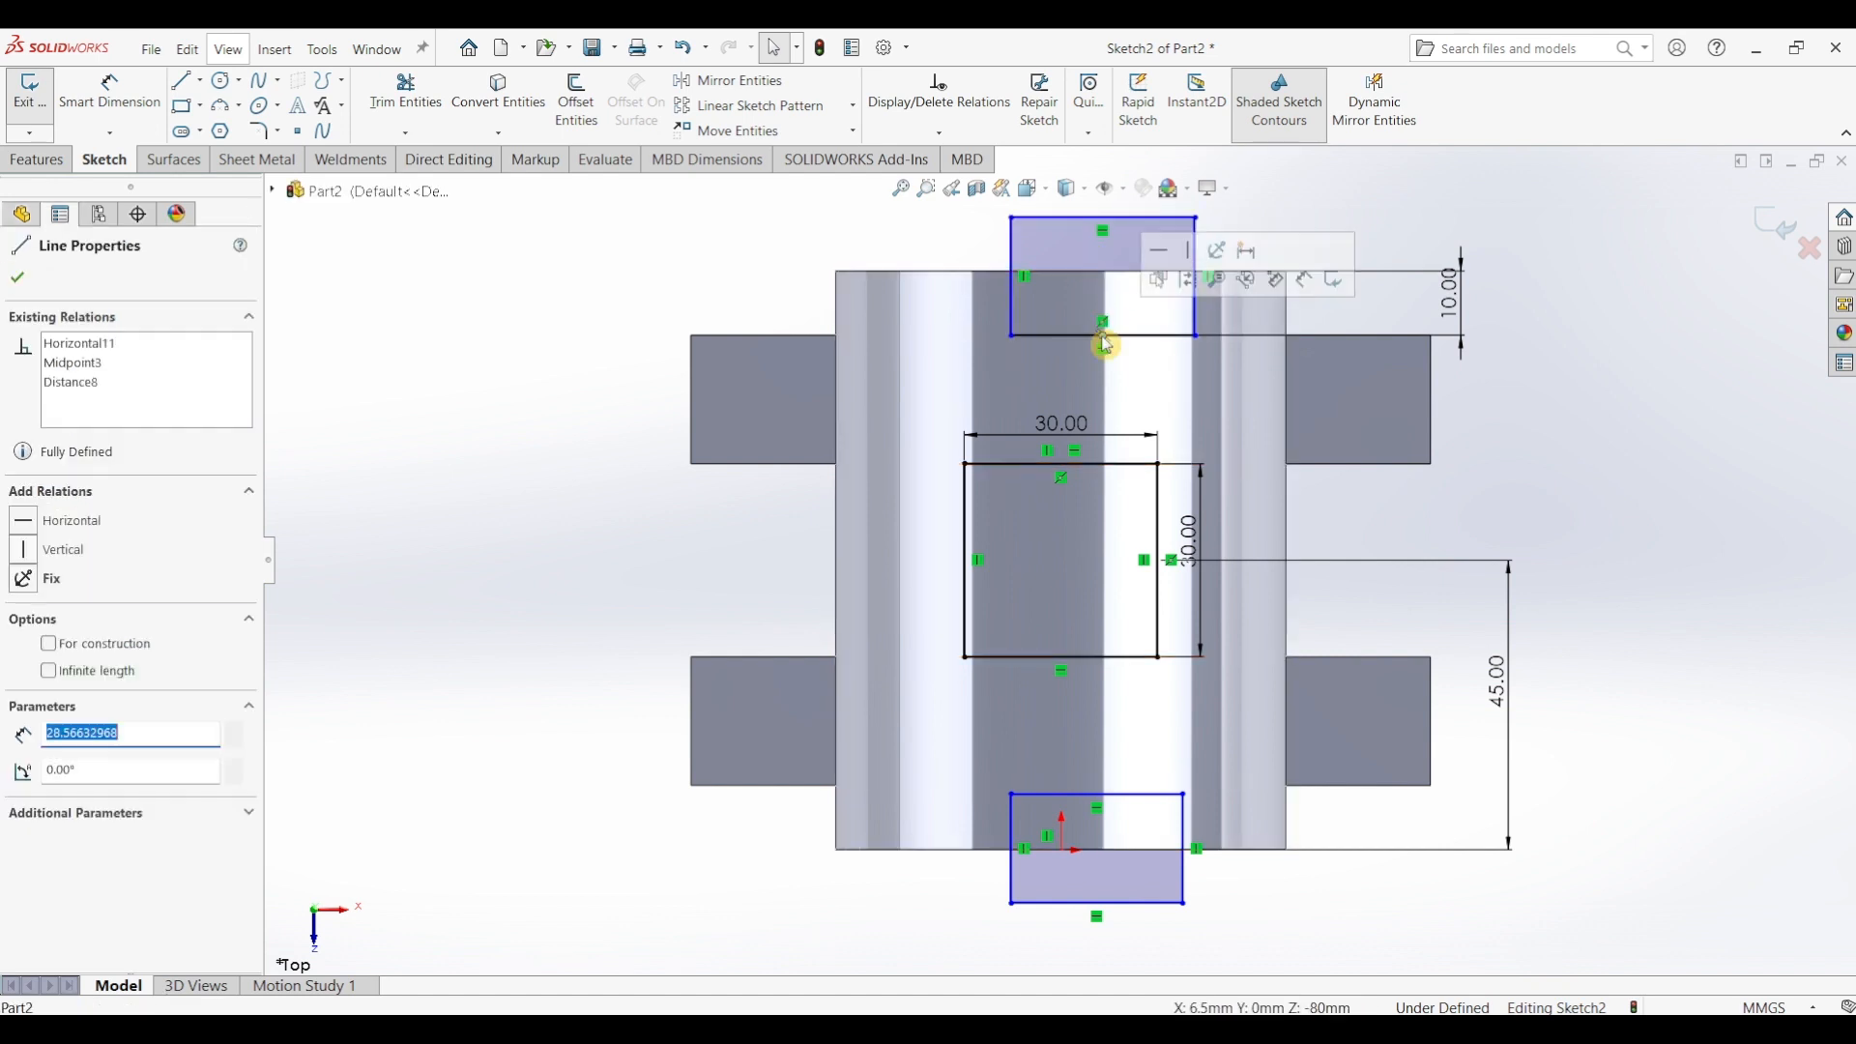
{"action": "left_click", "coordinate": [1059, 848], "text": "ctrl"}
{"action": "left_click", "coordinate": [1148, 767]}
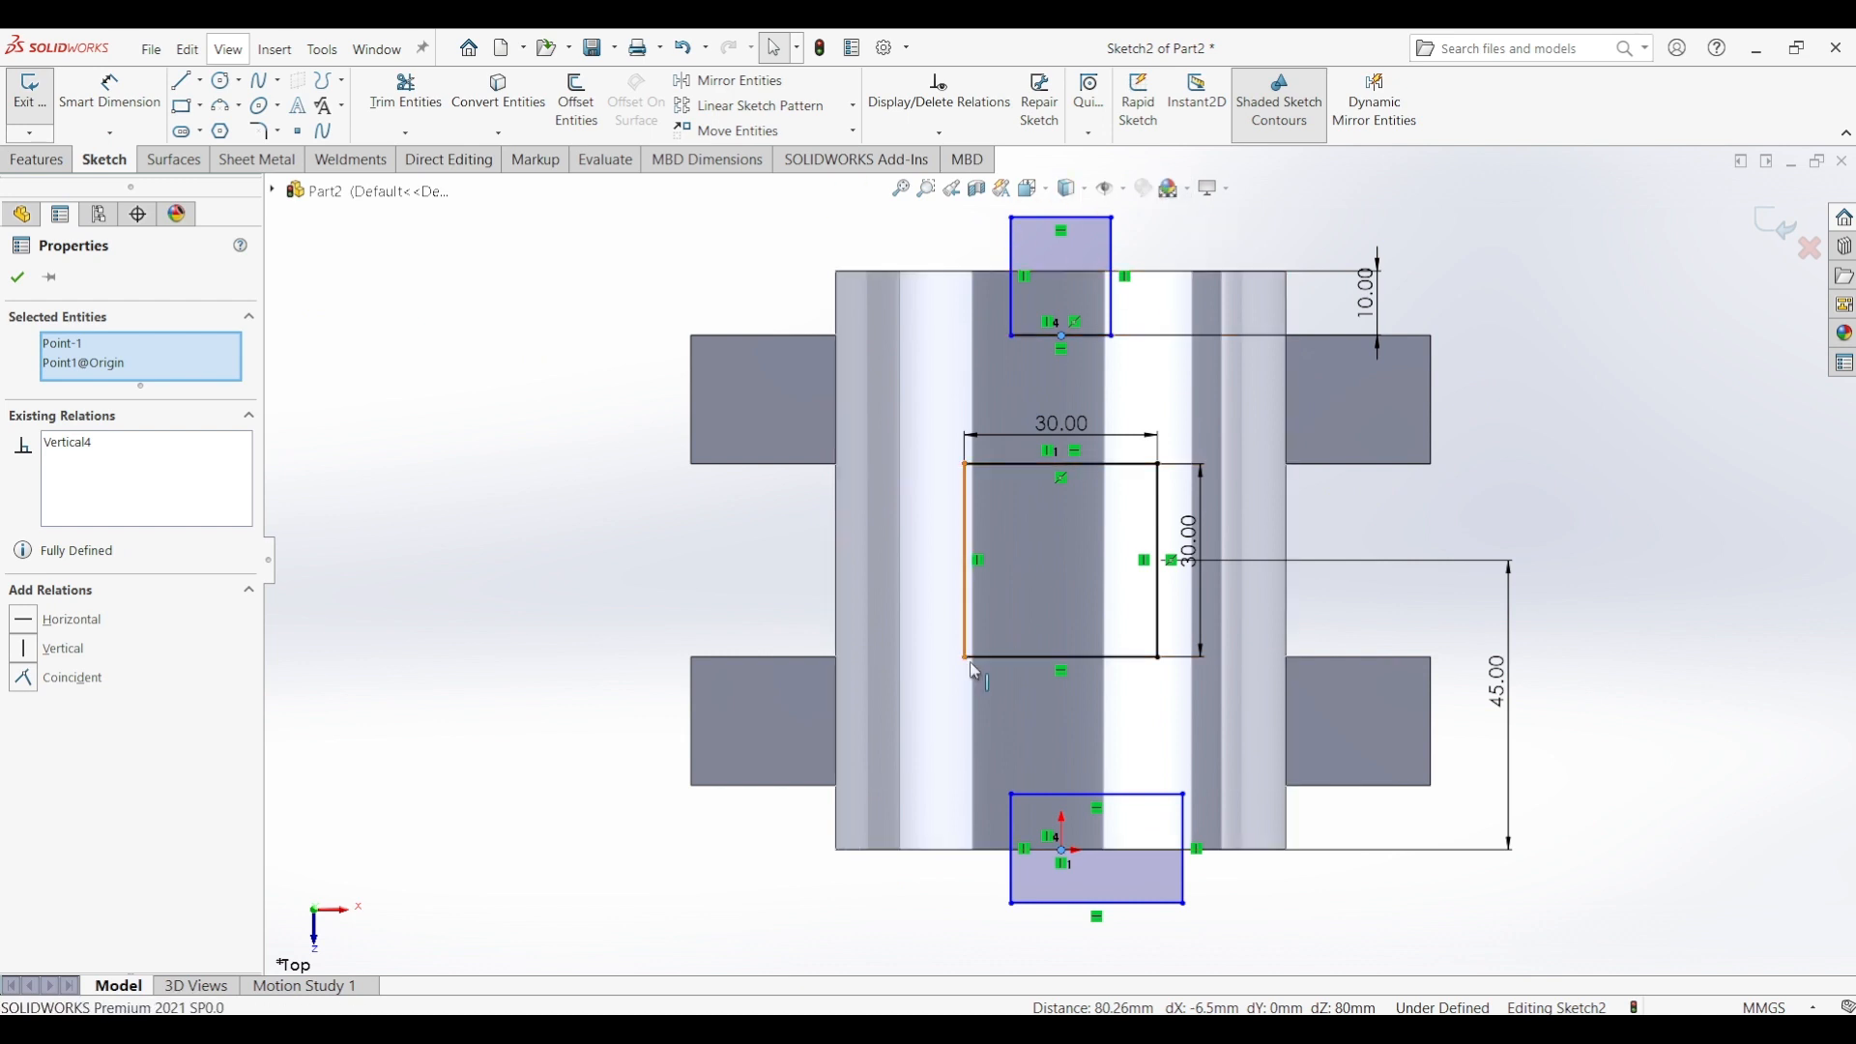
- Check the slot width in the PDF drawing and dimension the rear rectangle 25 mm wide
{"action": "left_click", "coordinate": [541, 1030]}
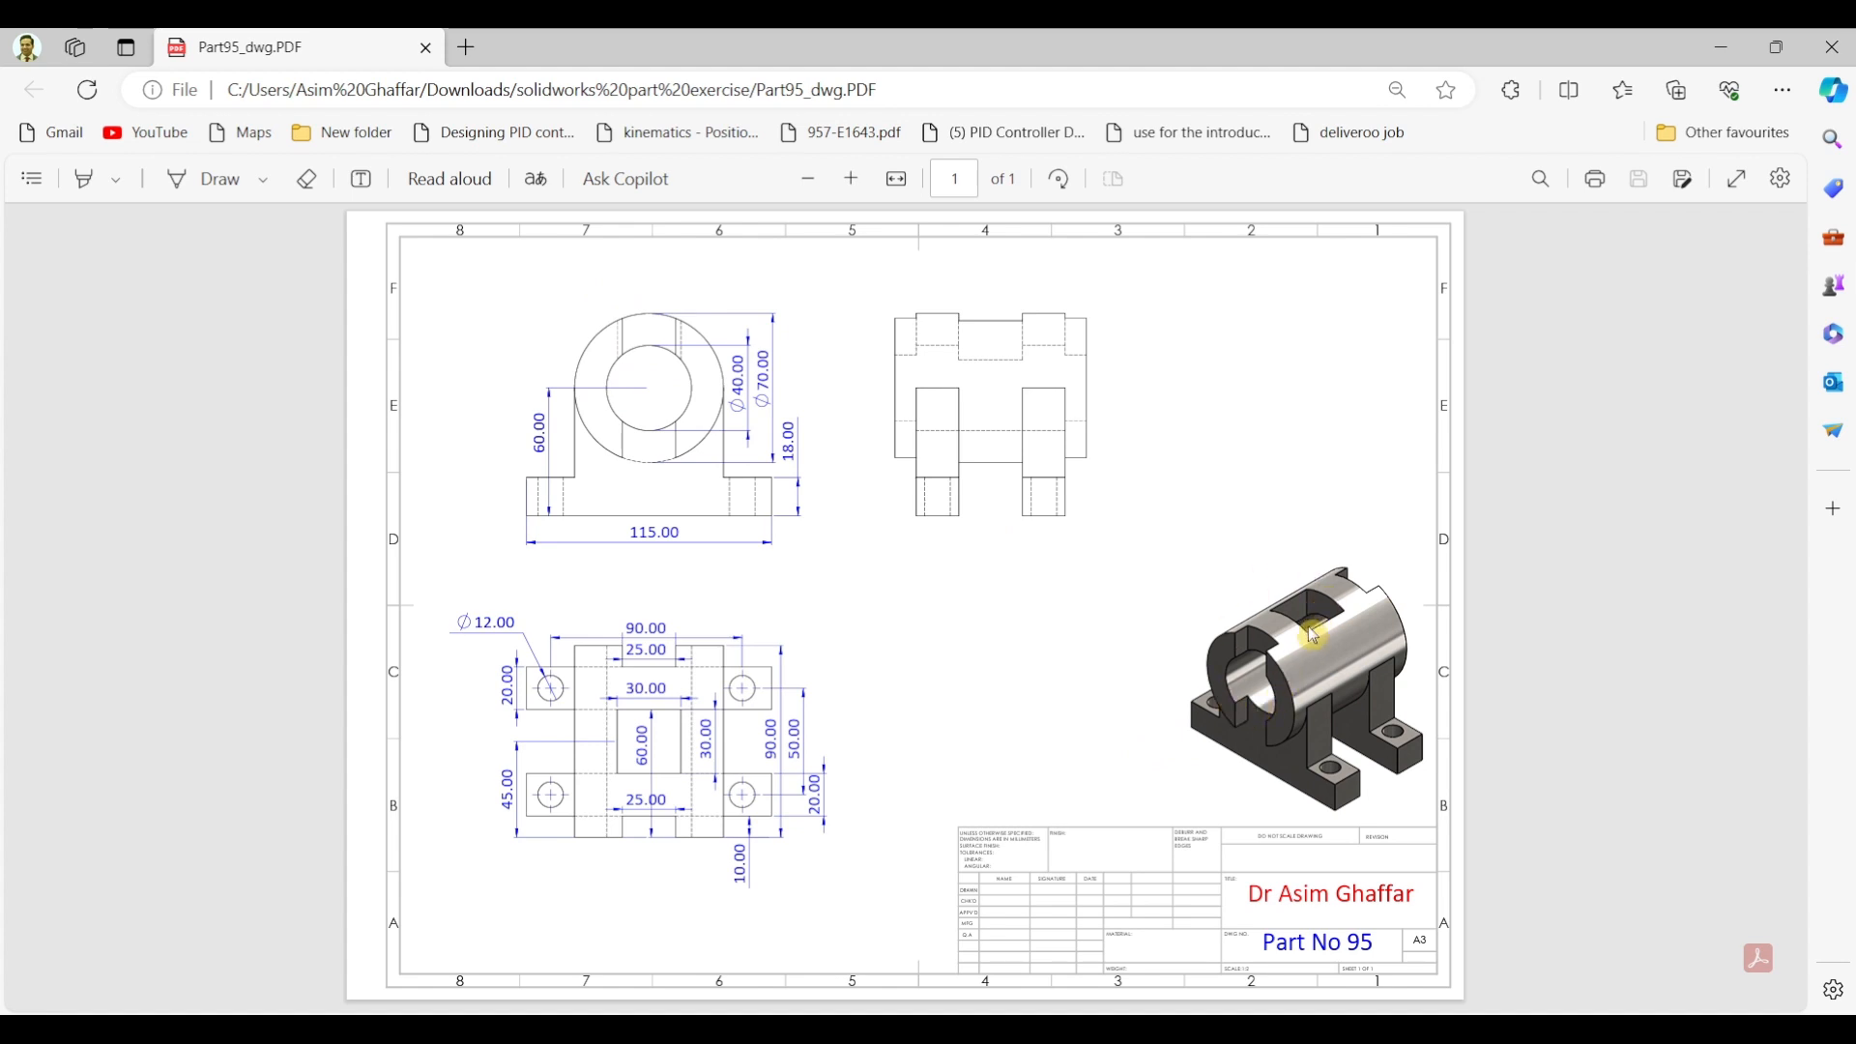
{"action": "left_click", "coordinate": [1721, 48]}
{"action": "left_click", "coordinate": [110, 92]}
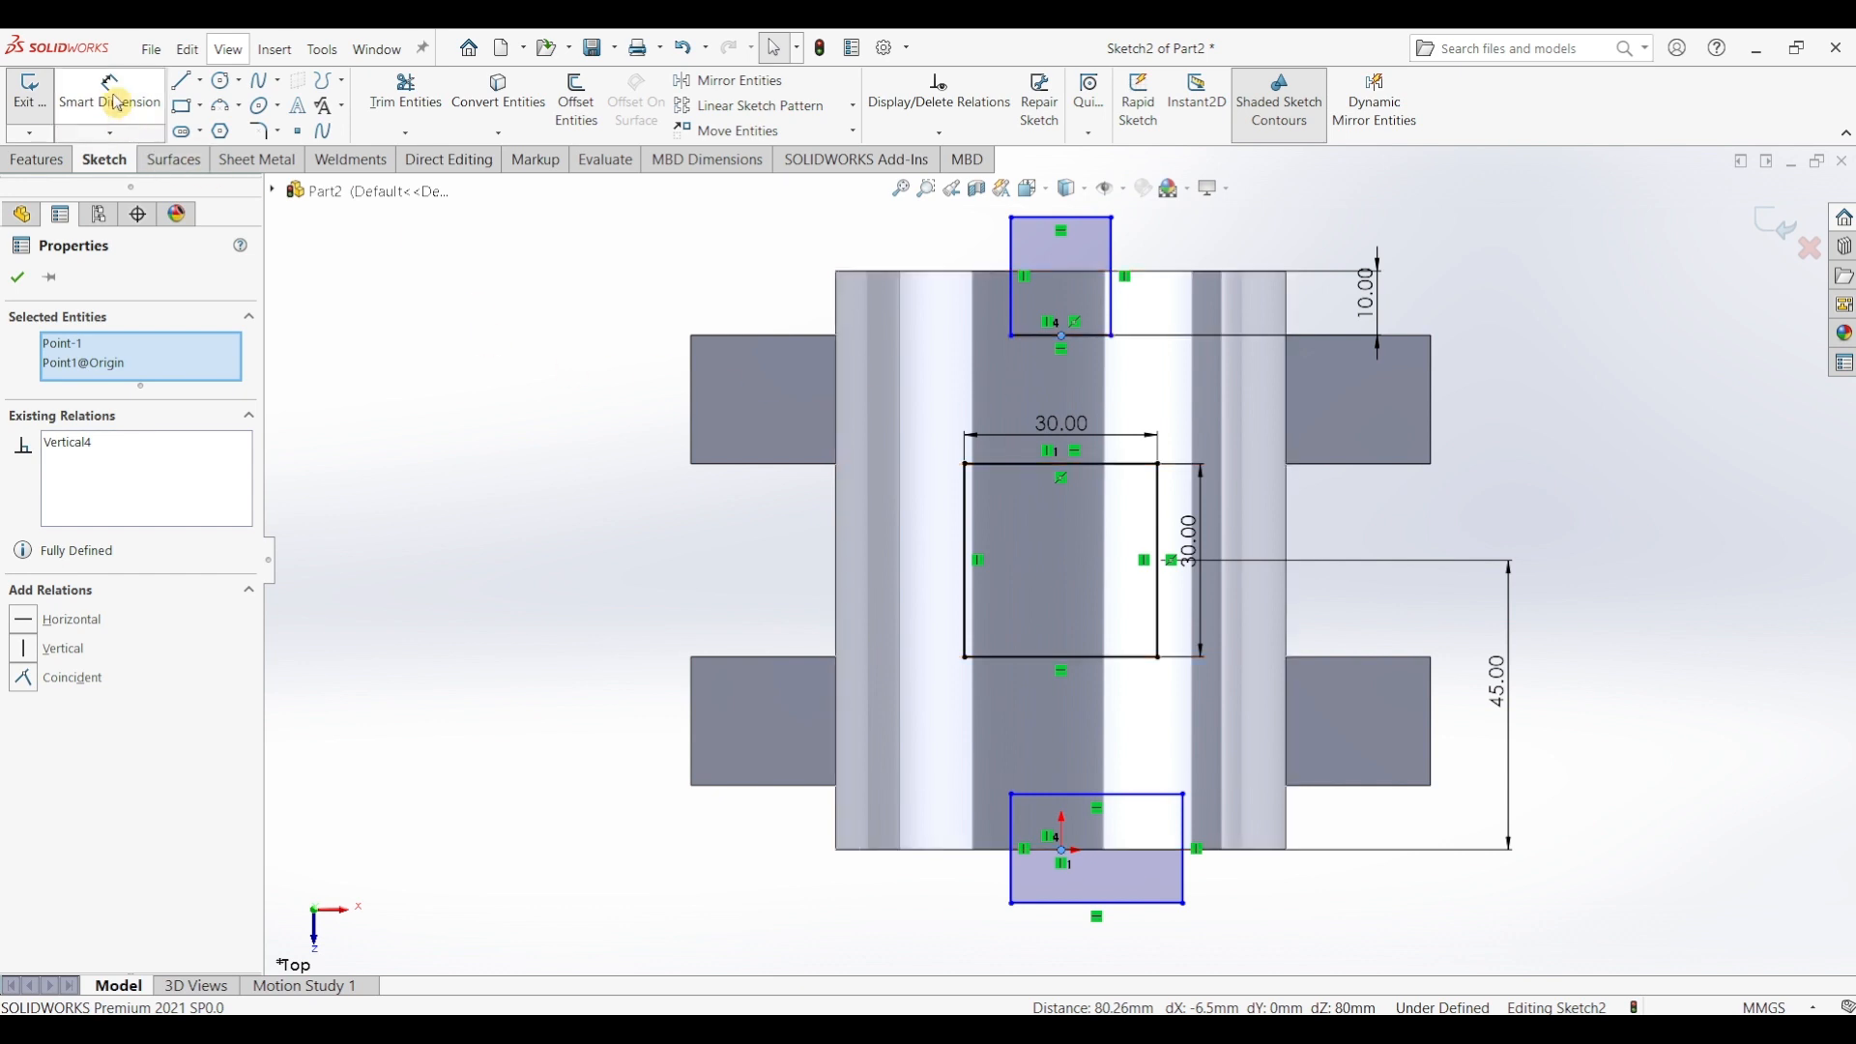
{"action": "left_click", "coordinate": [1011, 253]}
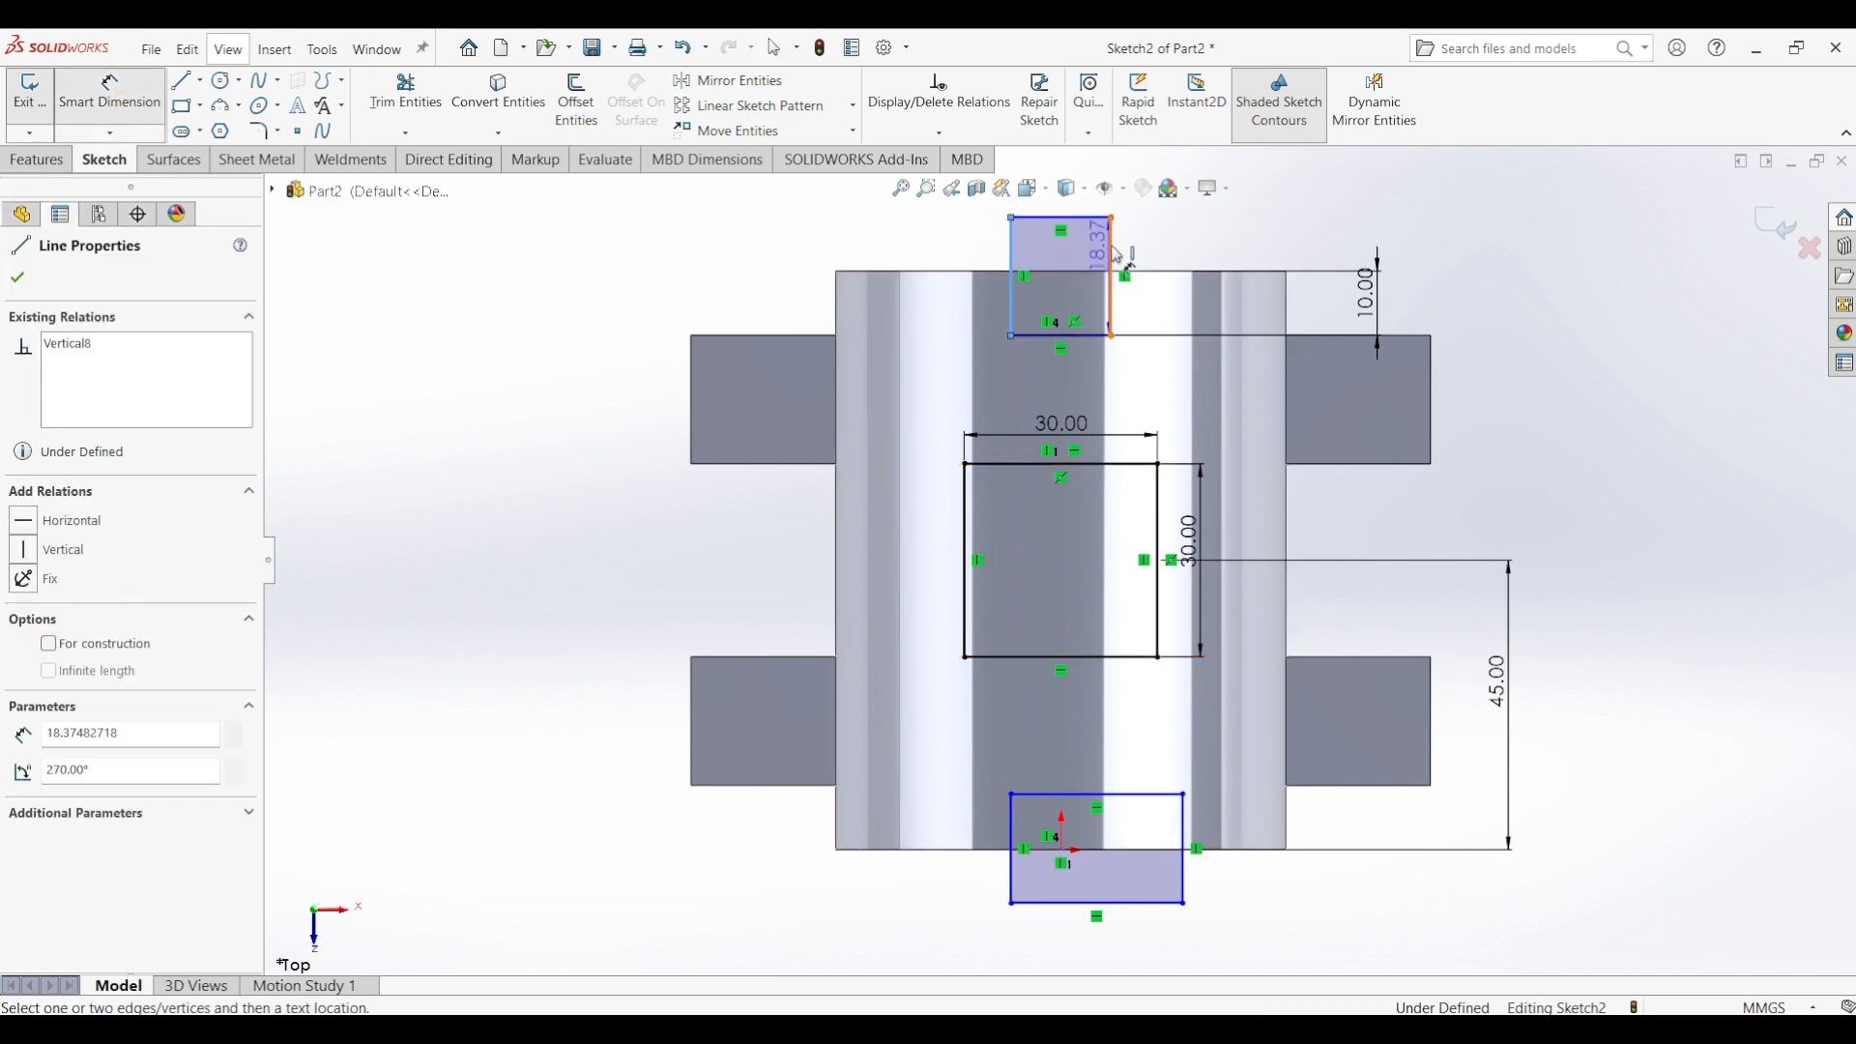
{"action": "left_click", "coordinate": [1111, 251]}
{"action": "scroll", "coordinate": [1078, 221], "scroll_direction": "up", "scroll_amount": 2}
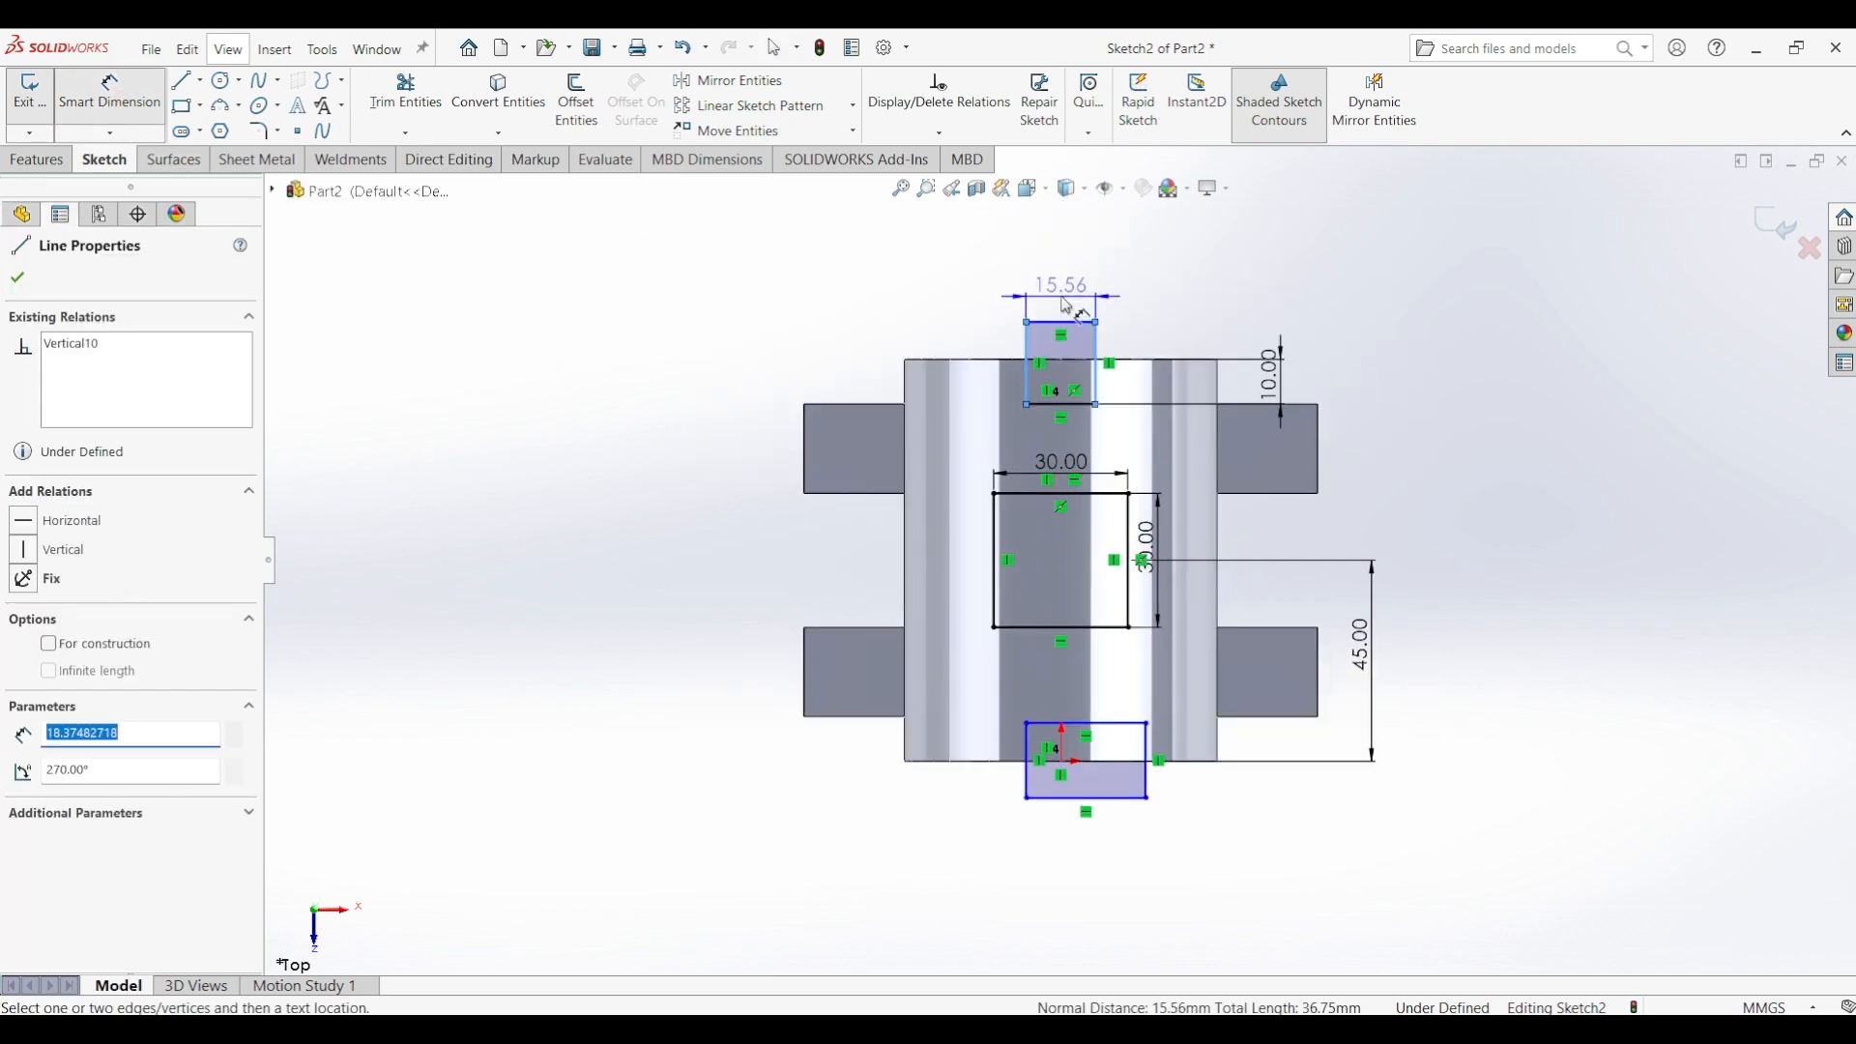
{"action": "left_click", "coordinate": [1054, 297]}
{"action": "type", "text": "25"}
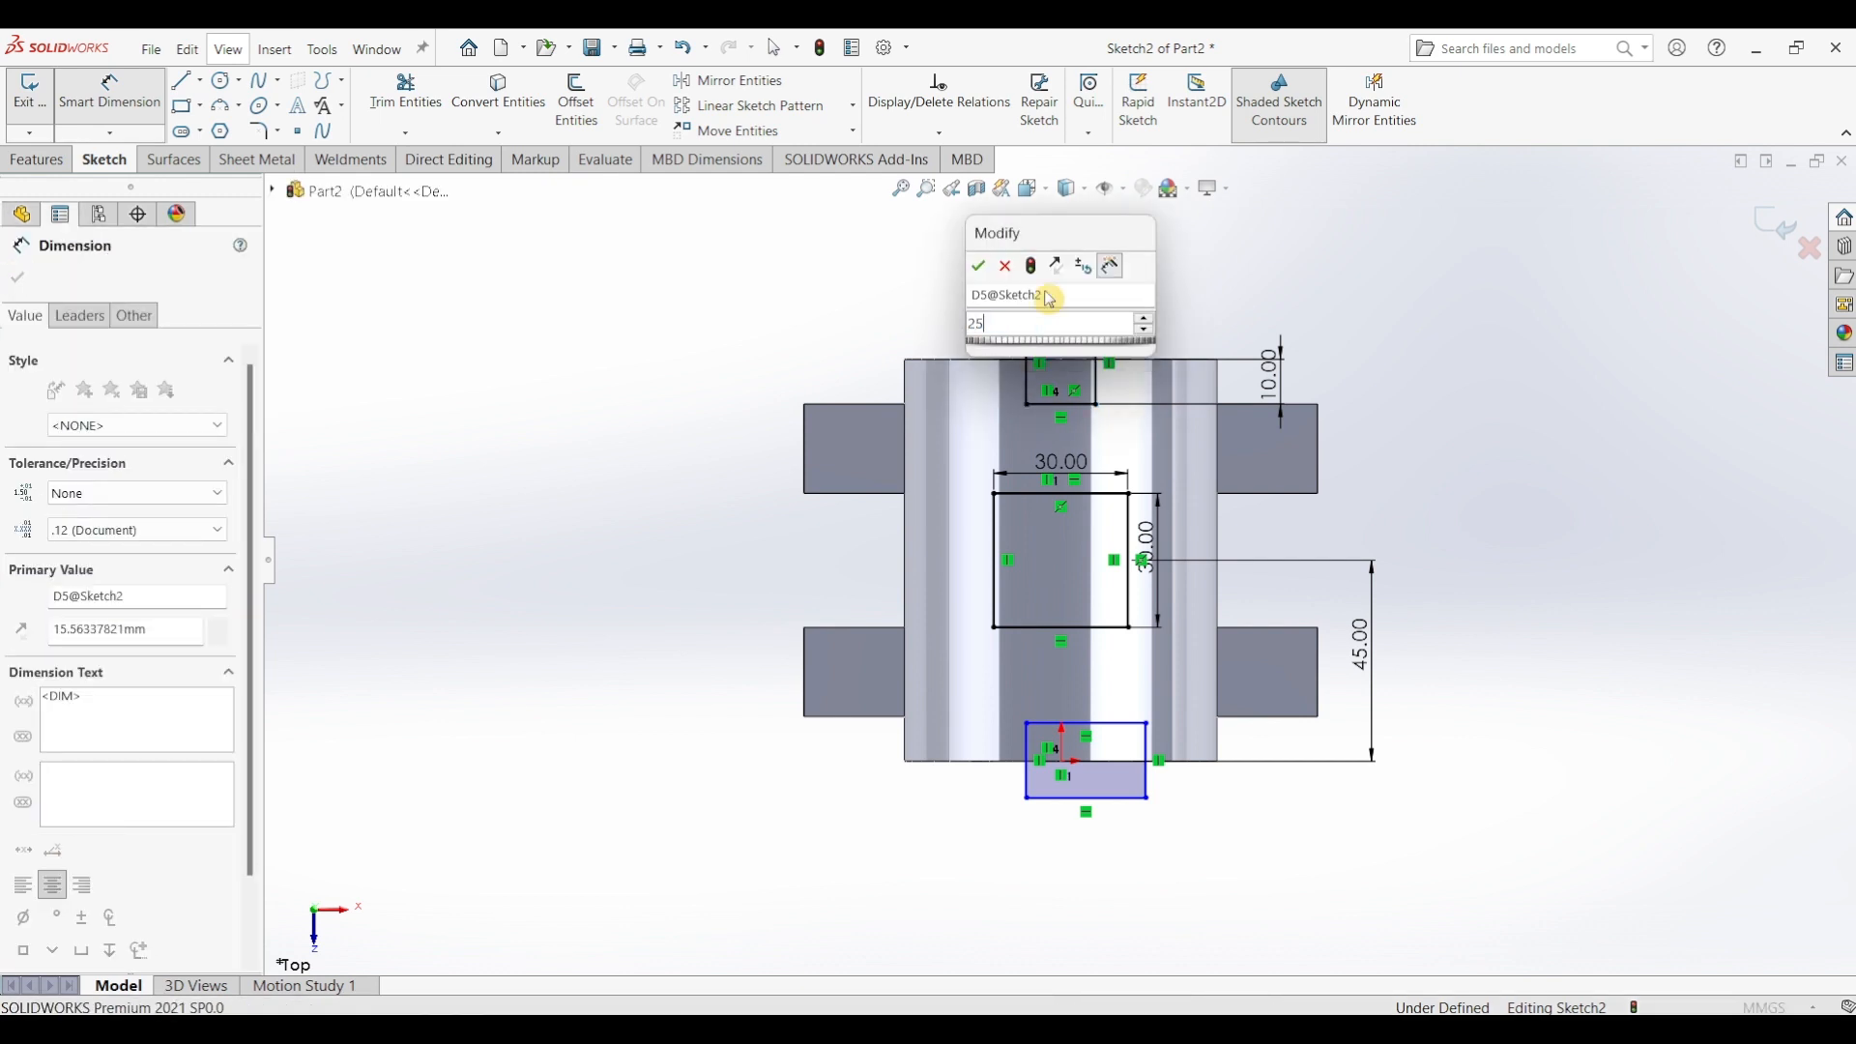
{"action": "key", "text": "Return"}
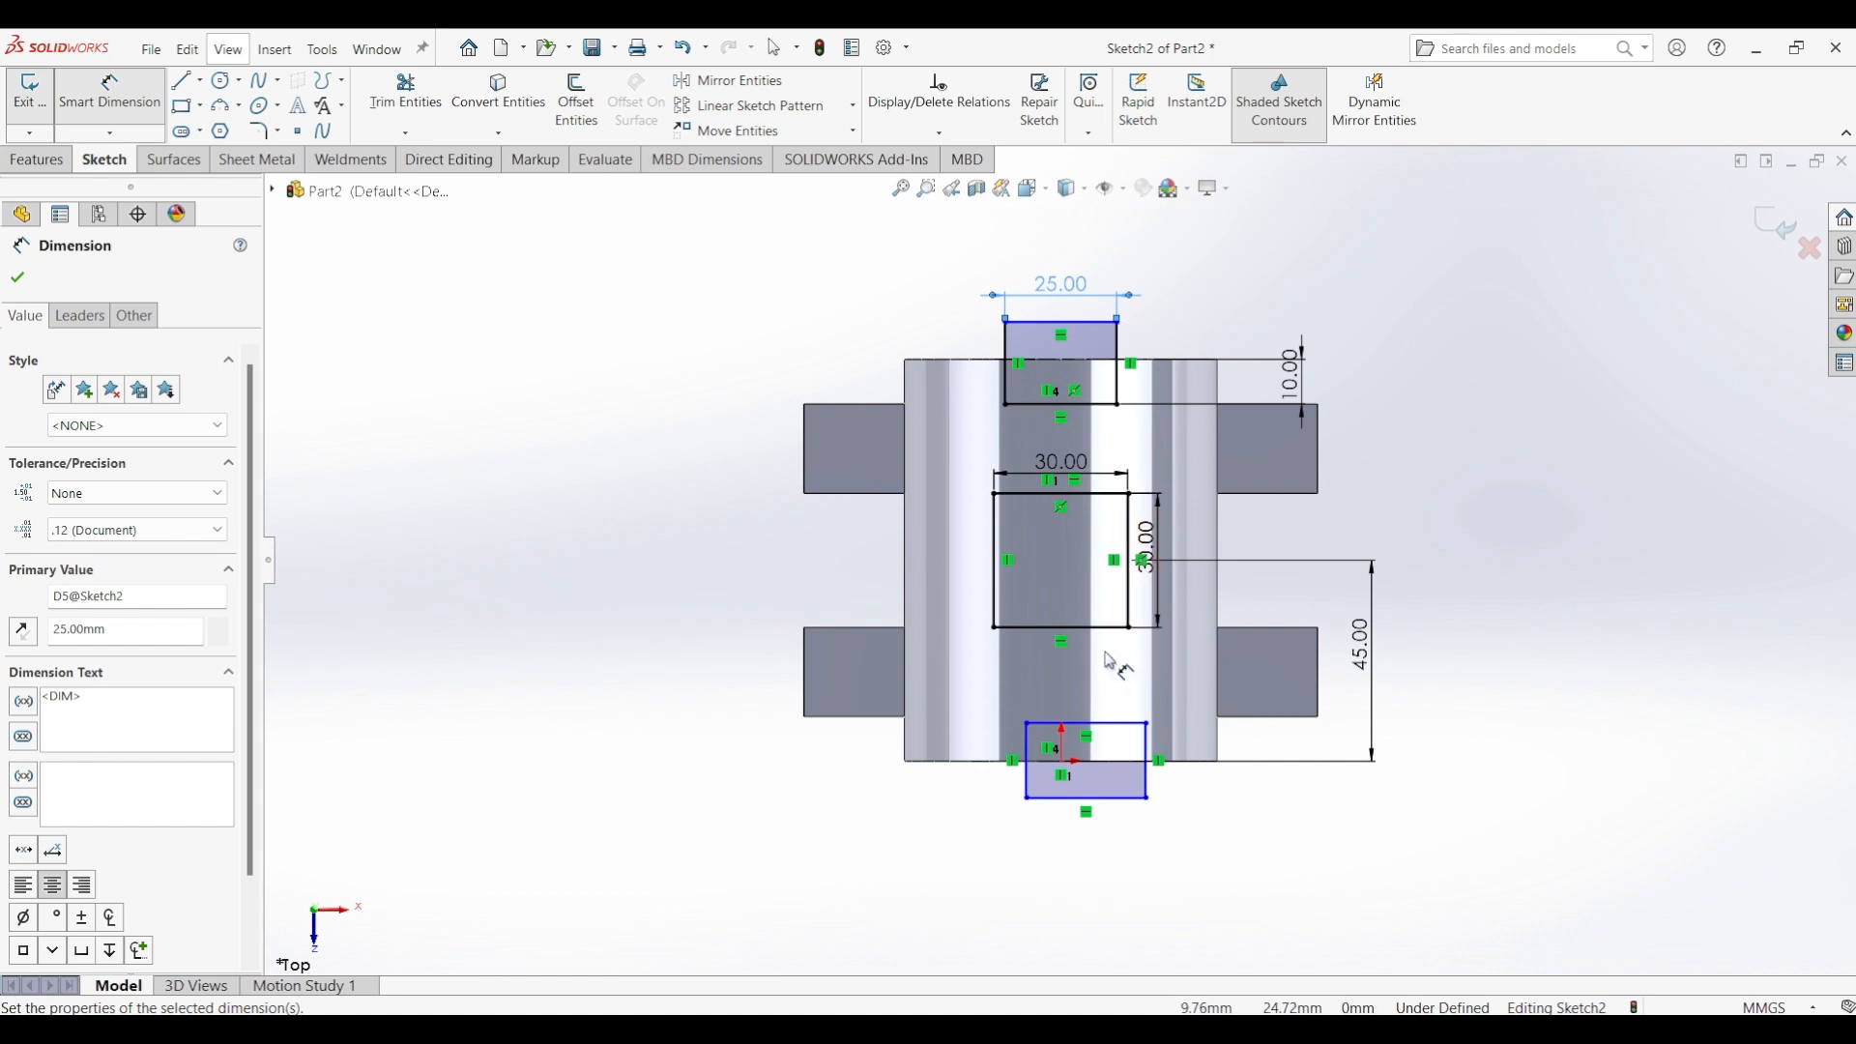
{"action": "key", "text": "Escape"}
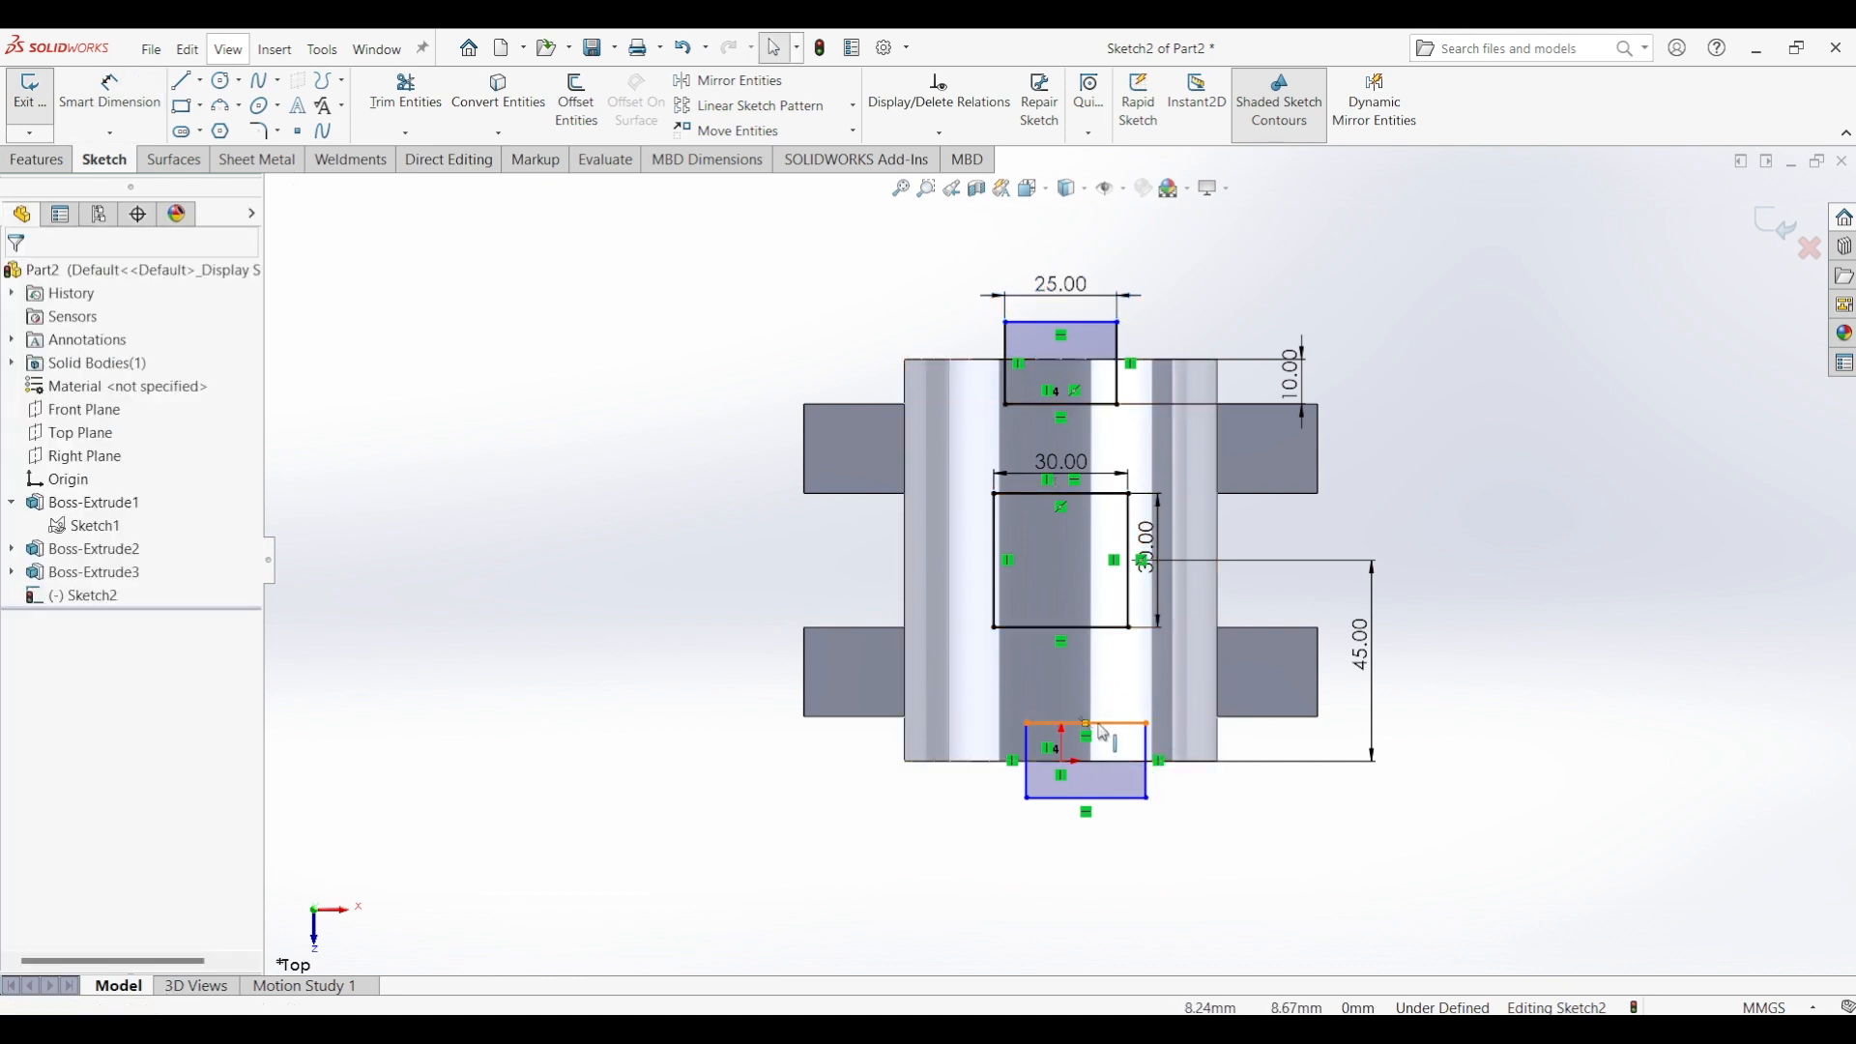
- Centre the front rectangle on the cylinder axis with a Vertical relation between its inner edge's midpoint and the origin
{"action": "left_click", "coordinate": [1085, 722]}
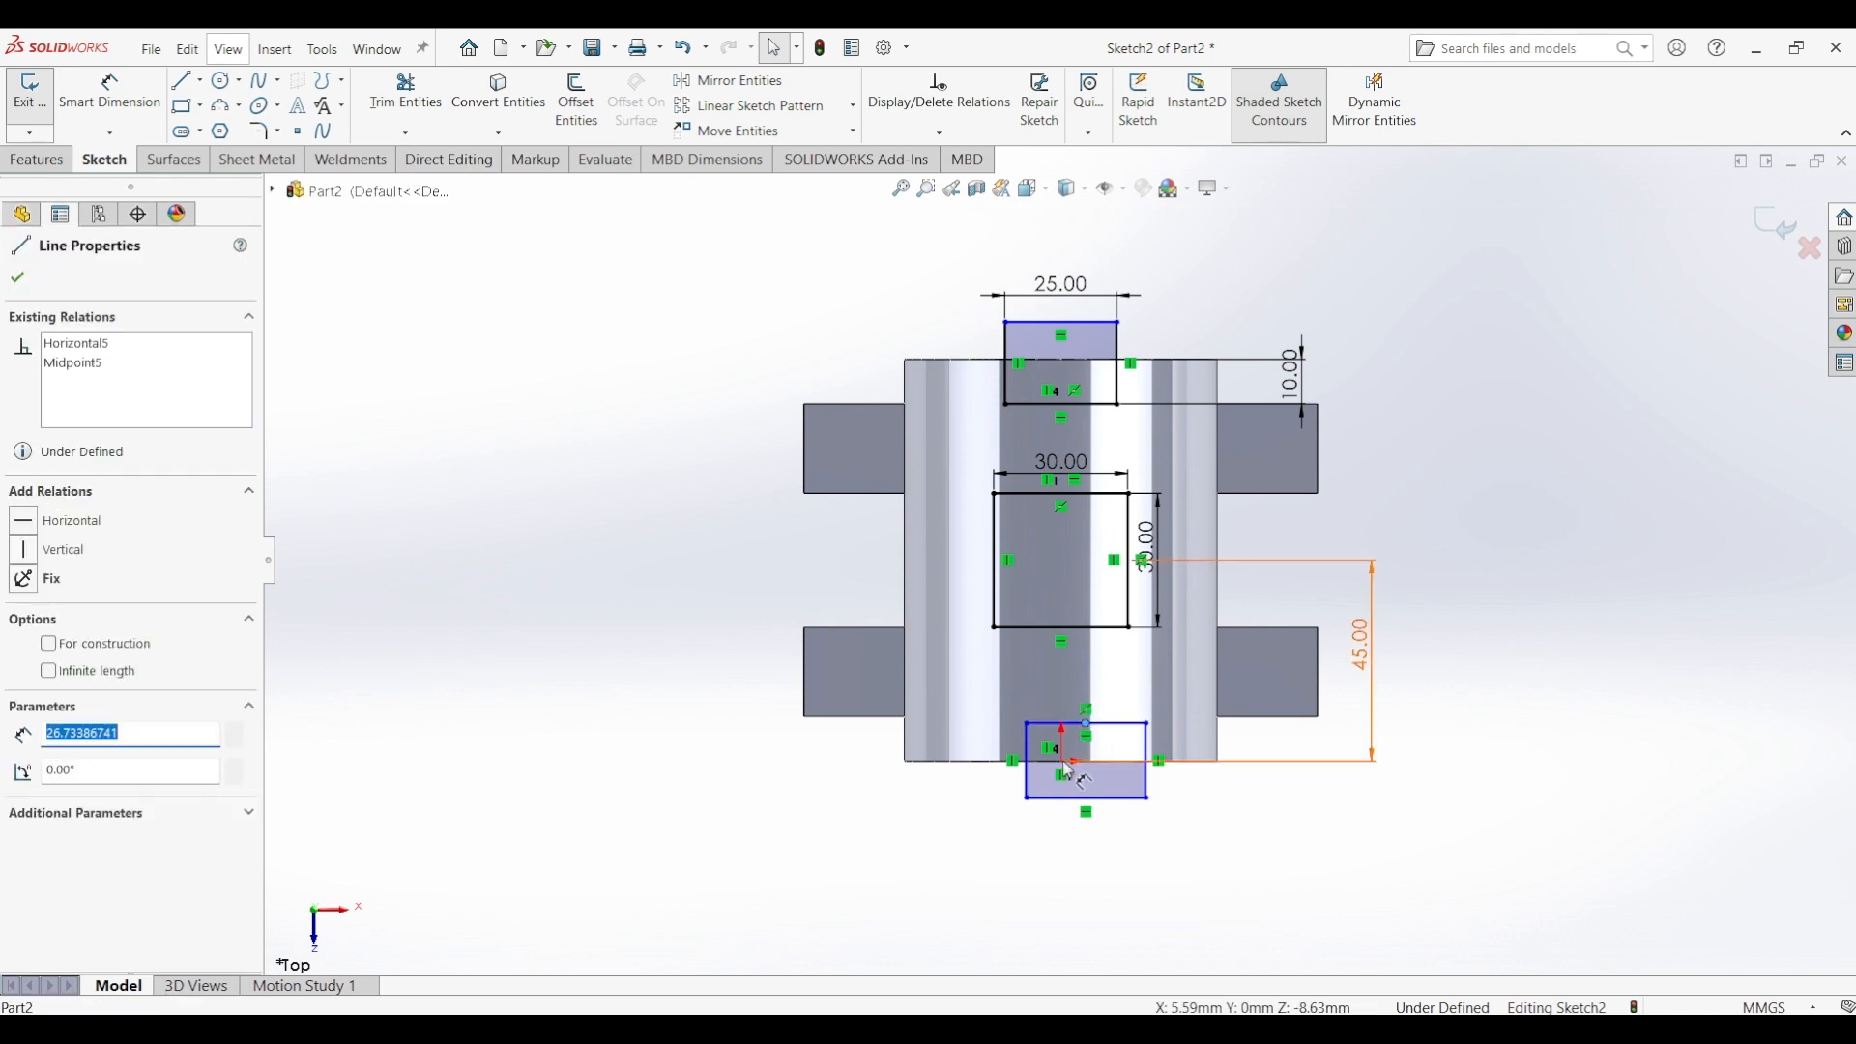
{"action": "left_click", "coordinate": [1064, 757], "text": "ctrl"}
{"action": "left_click", "coordinate": [1143, 673]}
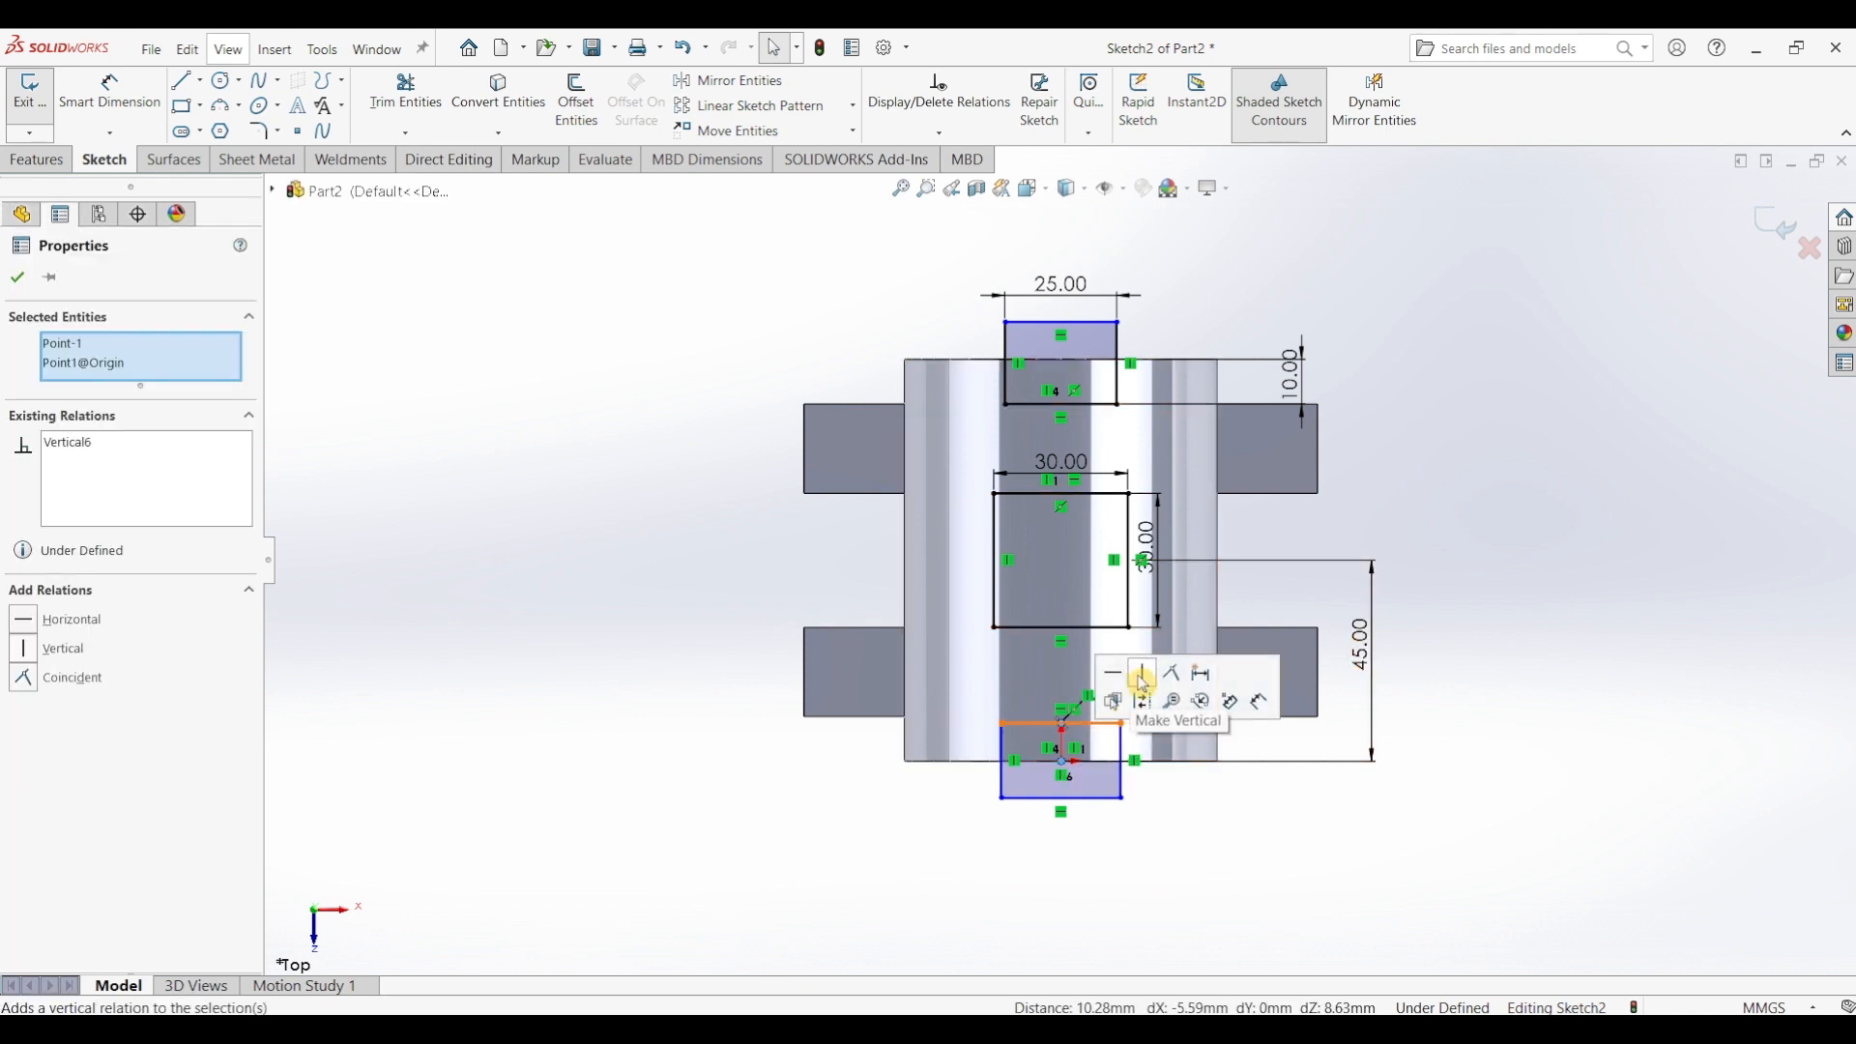
- Dimension the front rectangle 25 mm wide
{"action": "left_click", "coordinate": [110, 92]}
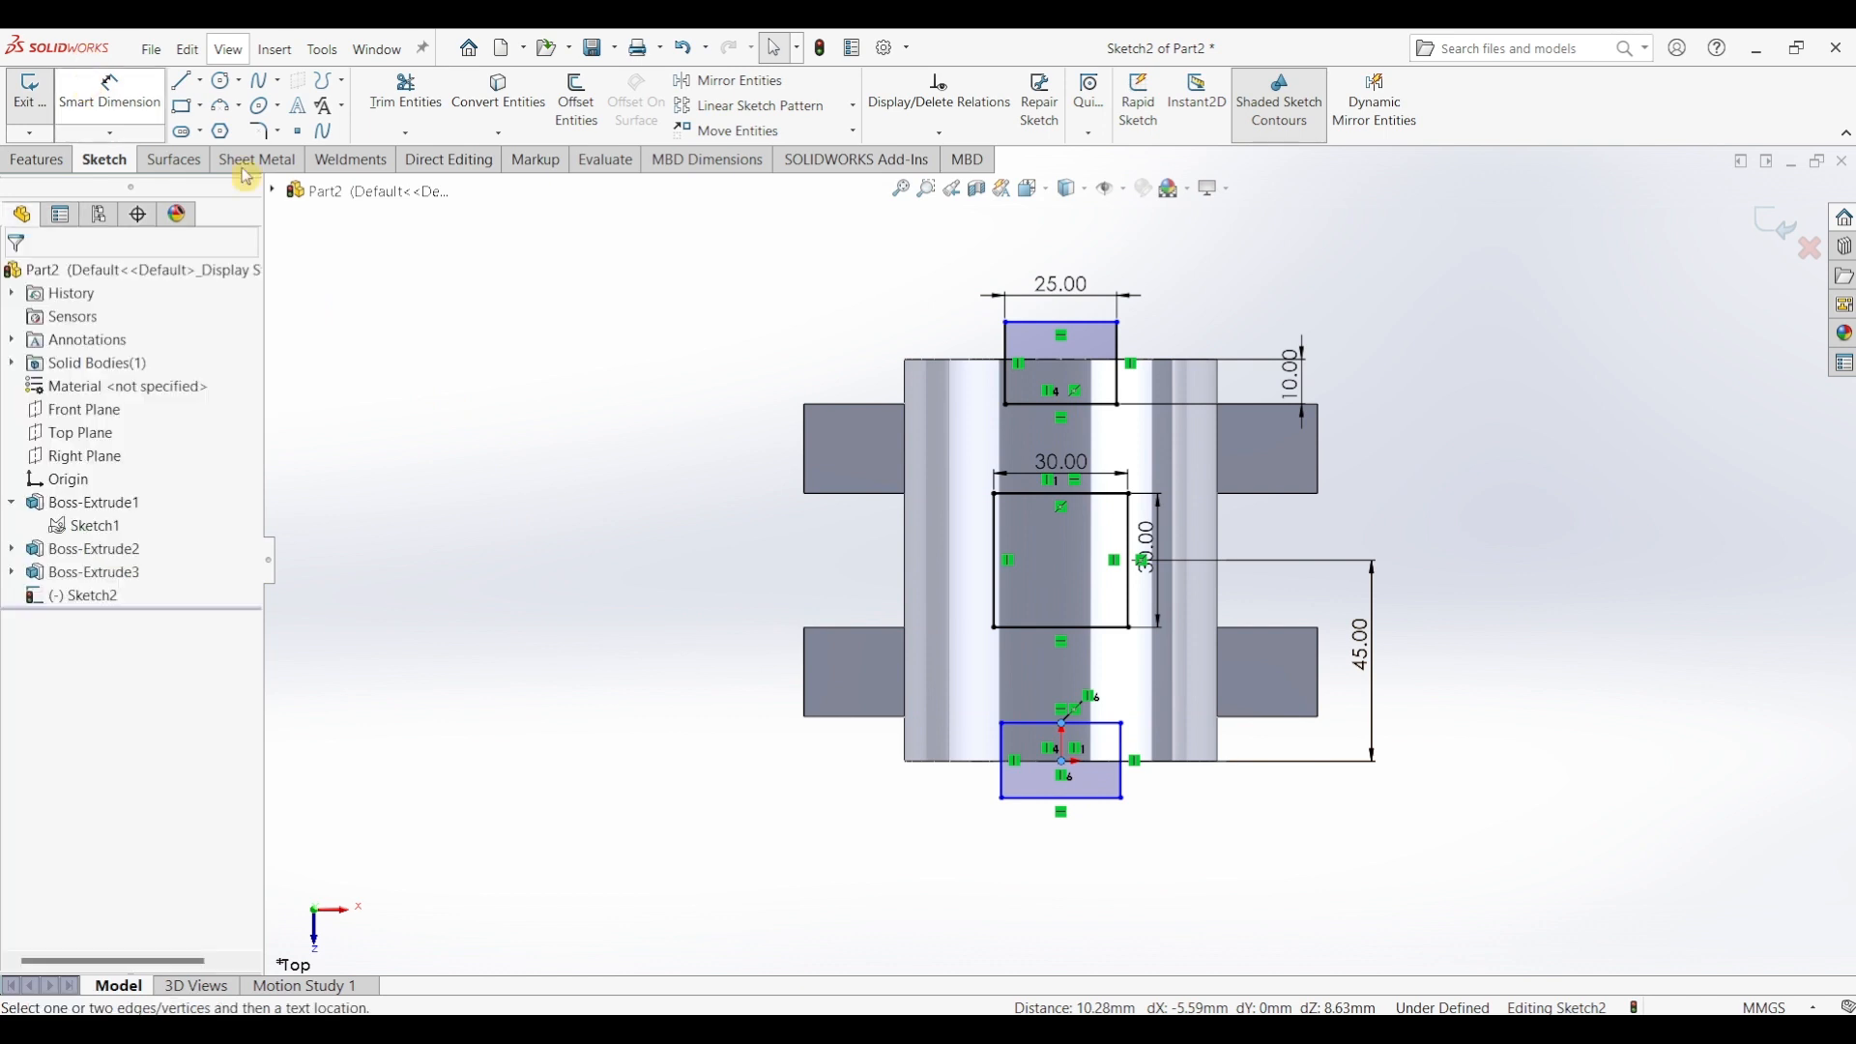
{"action": "left_click", "coordinate": [1047, 802]}
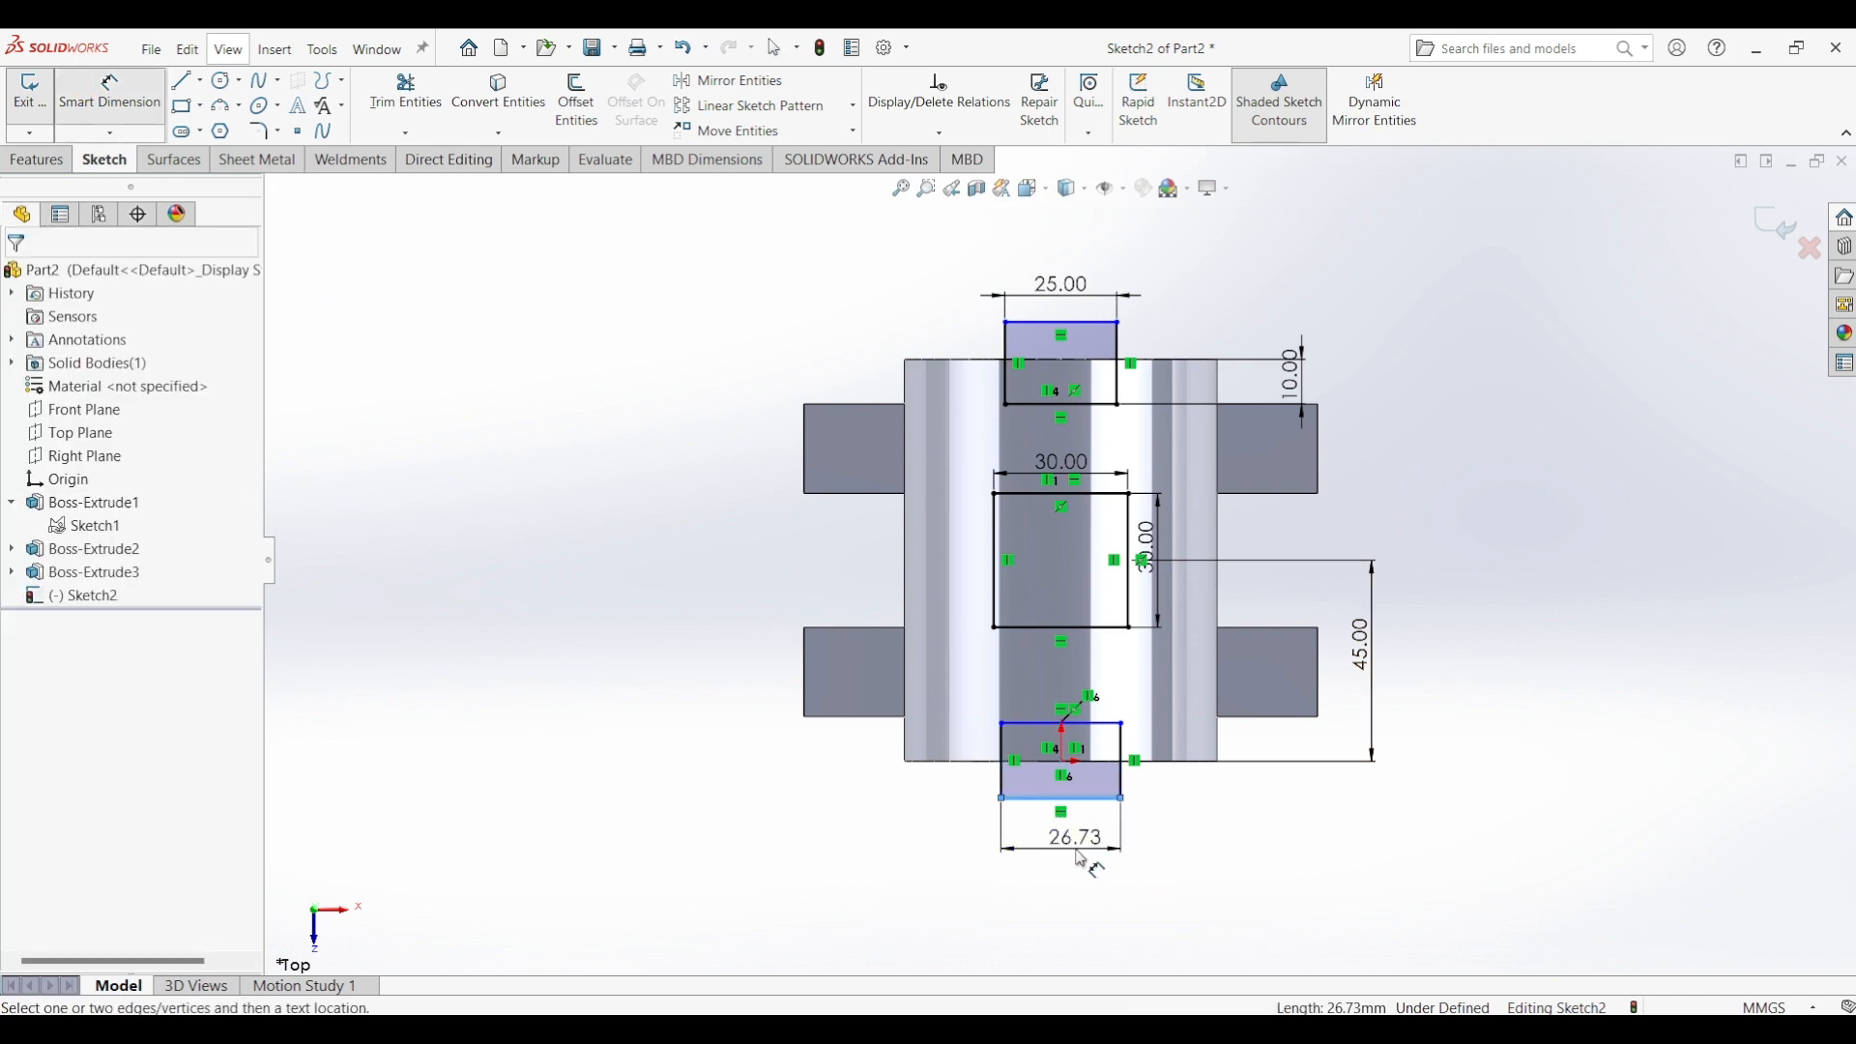
{"action": "left_click", "coordinate": [1078, 858]}
{"action": "type", "text": "25"}
{"action": "key", "text": "Return"}
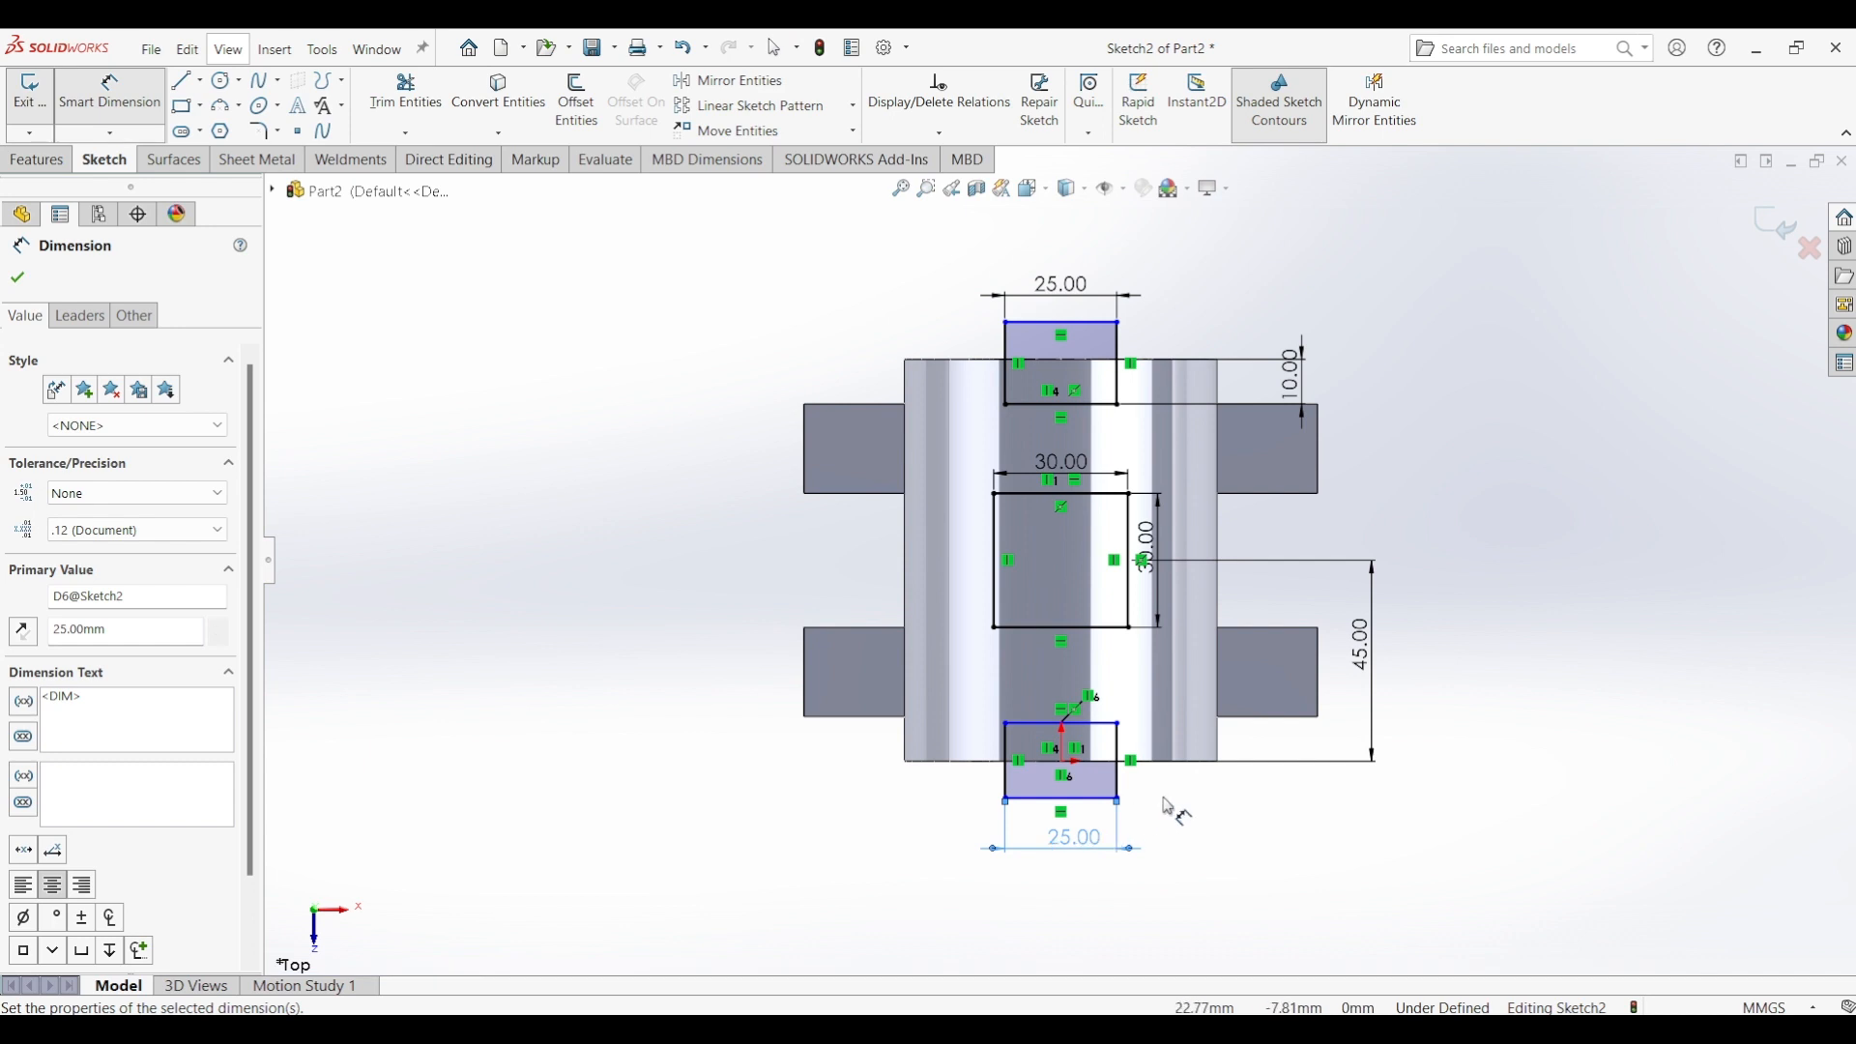
{"action": "key", "text": "Escape"}
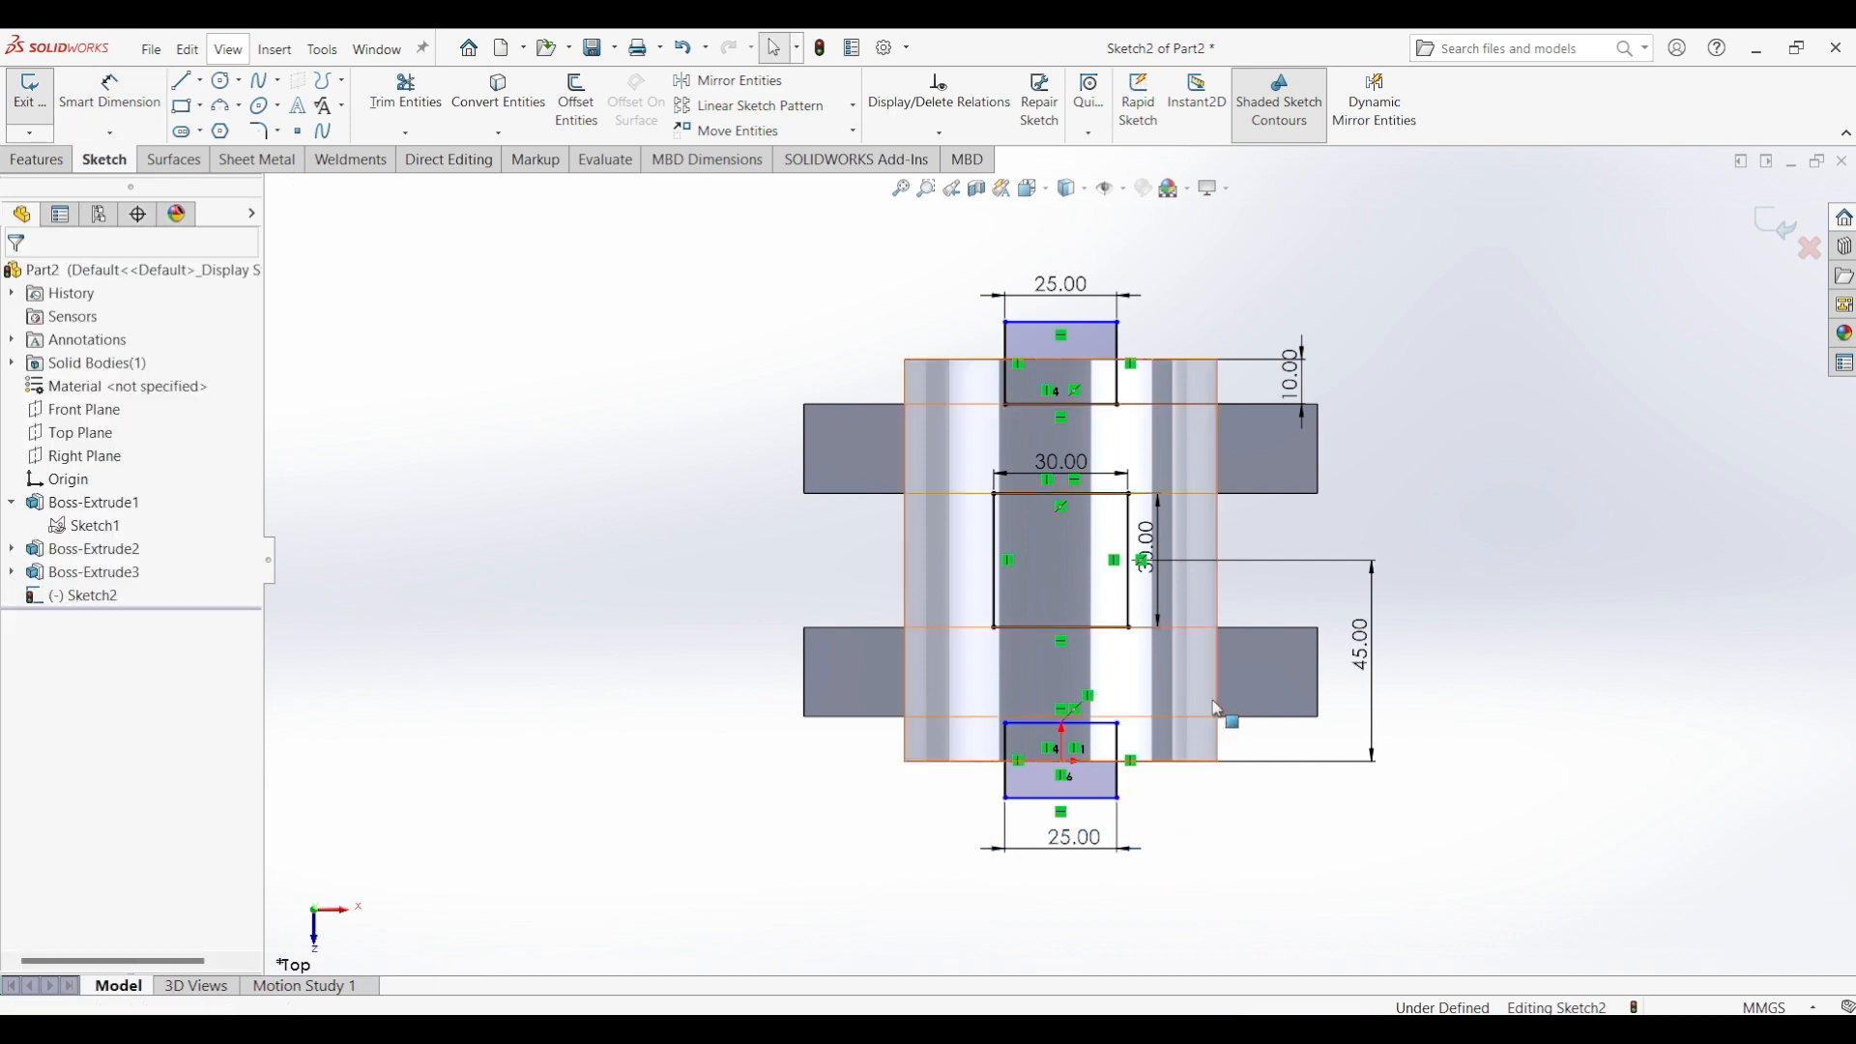
- Align the front rectangle's inner right corner with the front foot's edge vertex at the cylinder side using a Horizontal relation
{"action": "left_click", "coordinate": [1114, 732], "text": "ctrl"}
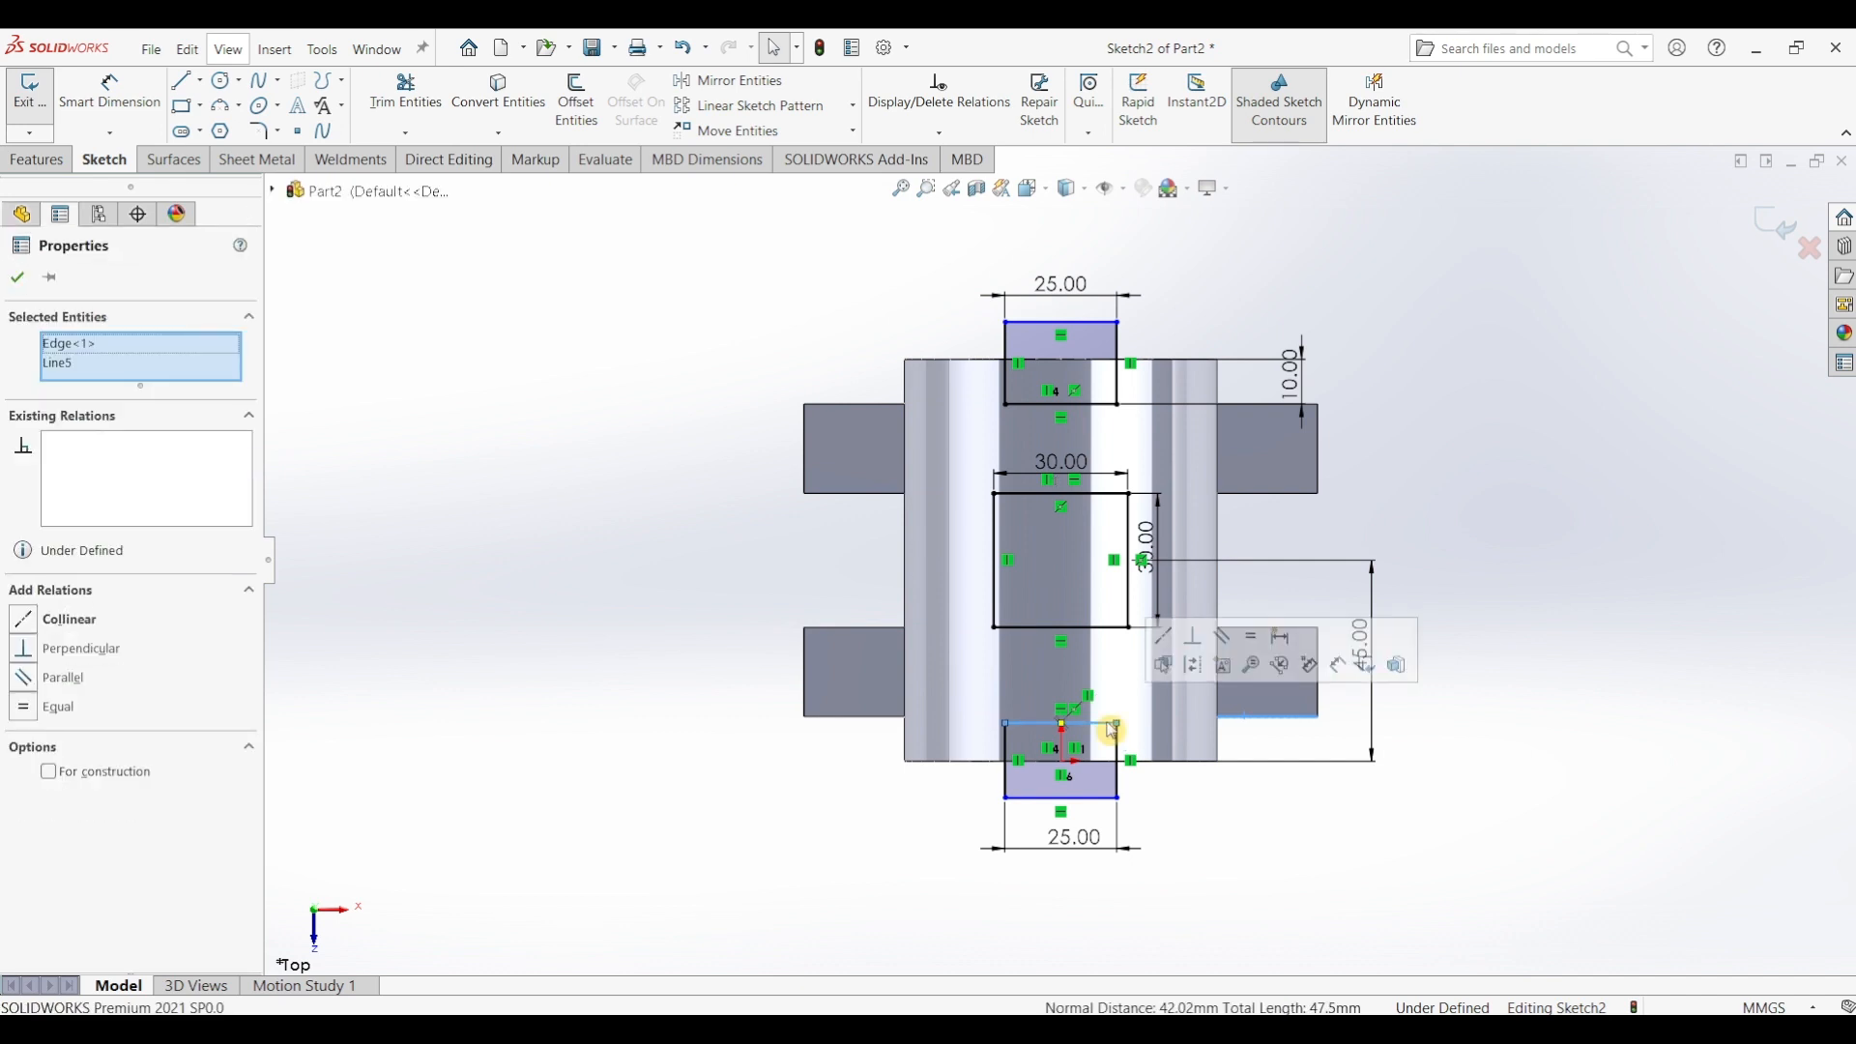
{"action": "key", "text": "Escape"}
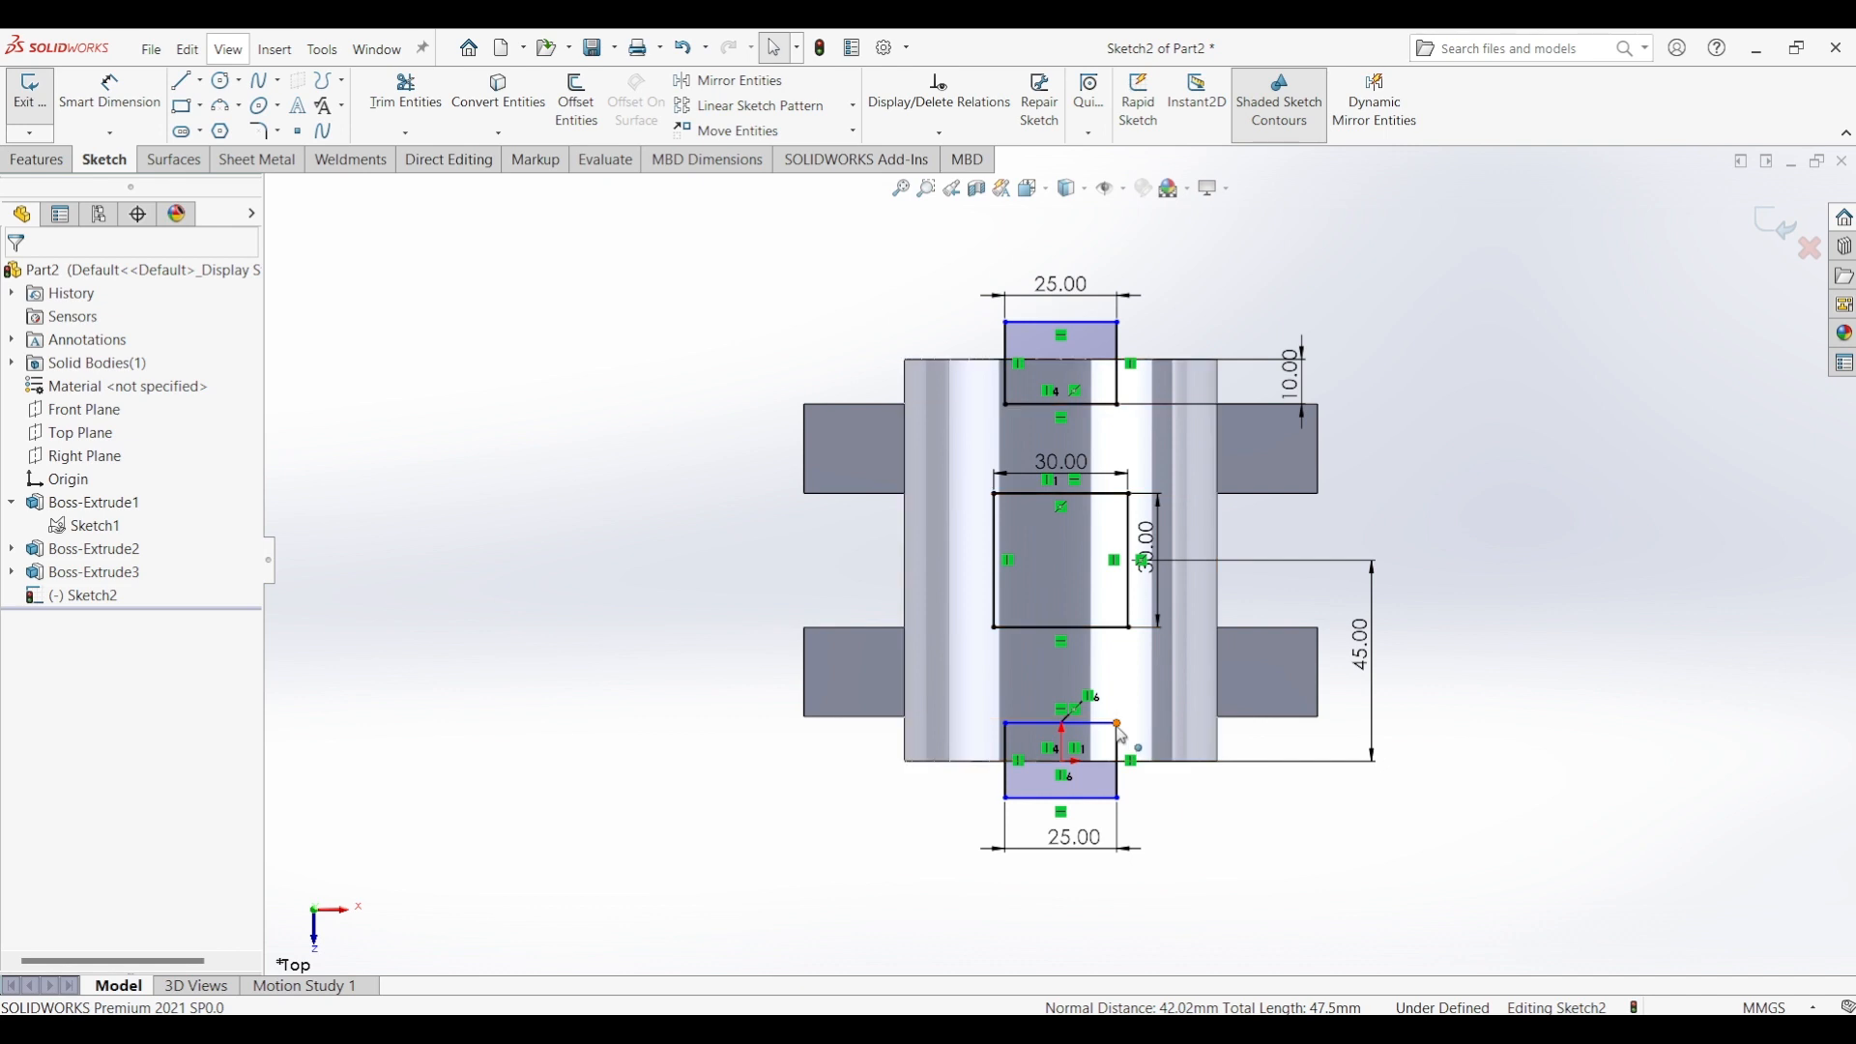
{"action": "left_click", "coordinate": [1119, 723]}
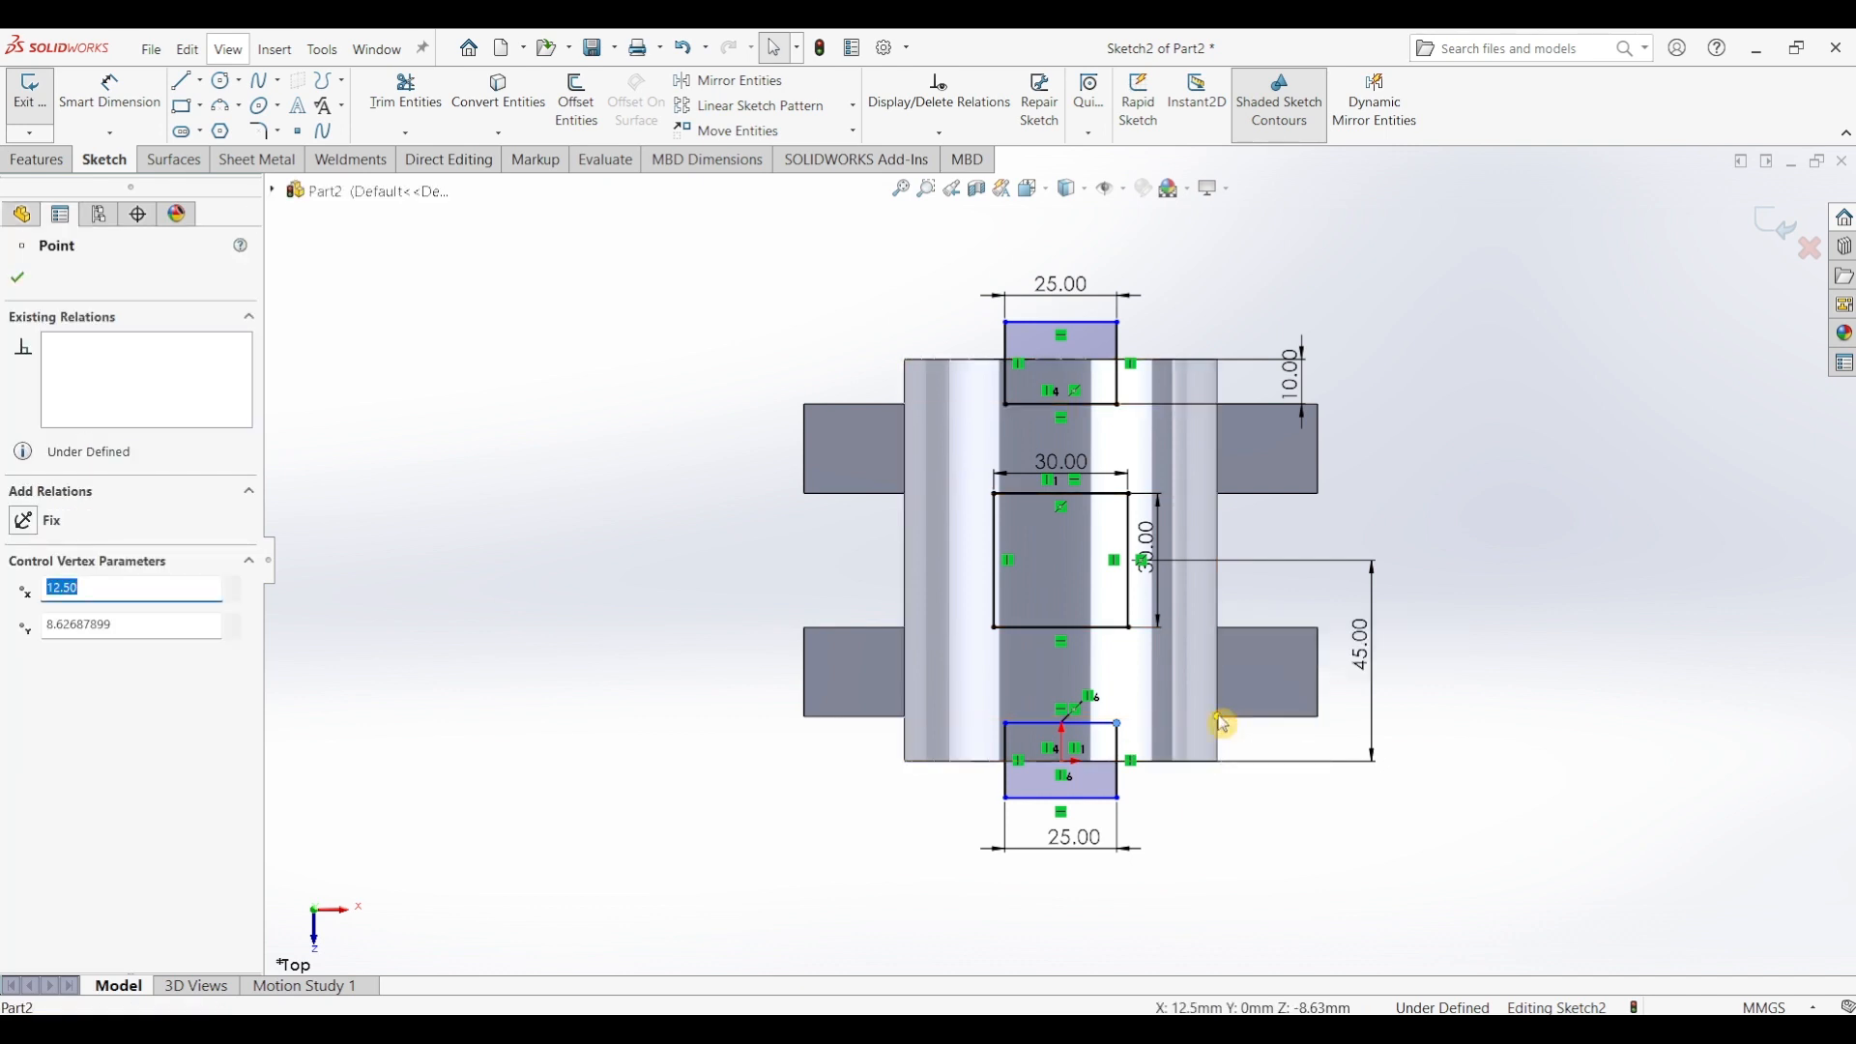
{"action": "left_click", "coordinate": [1223, 723], "text": "ctrl"}
{"action": "left_click", "coordinate": [1288, 630]}
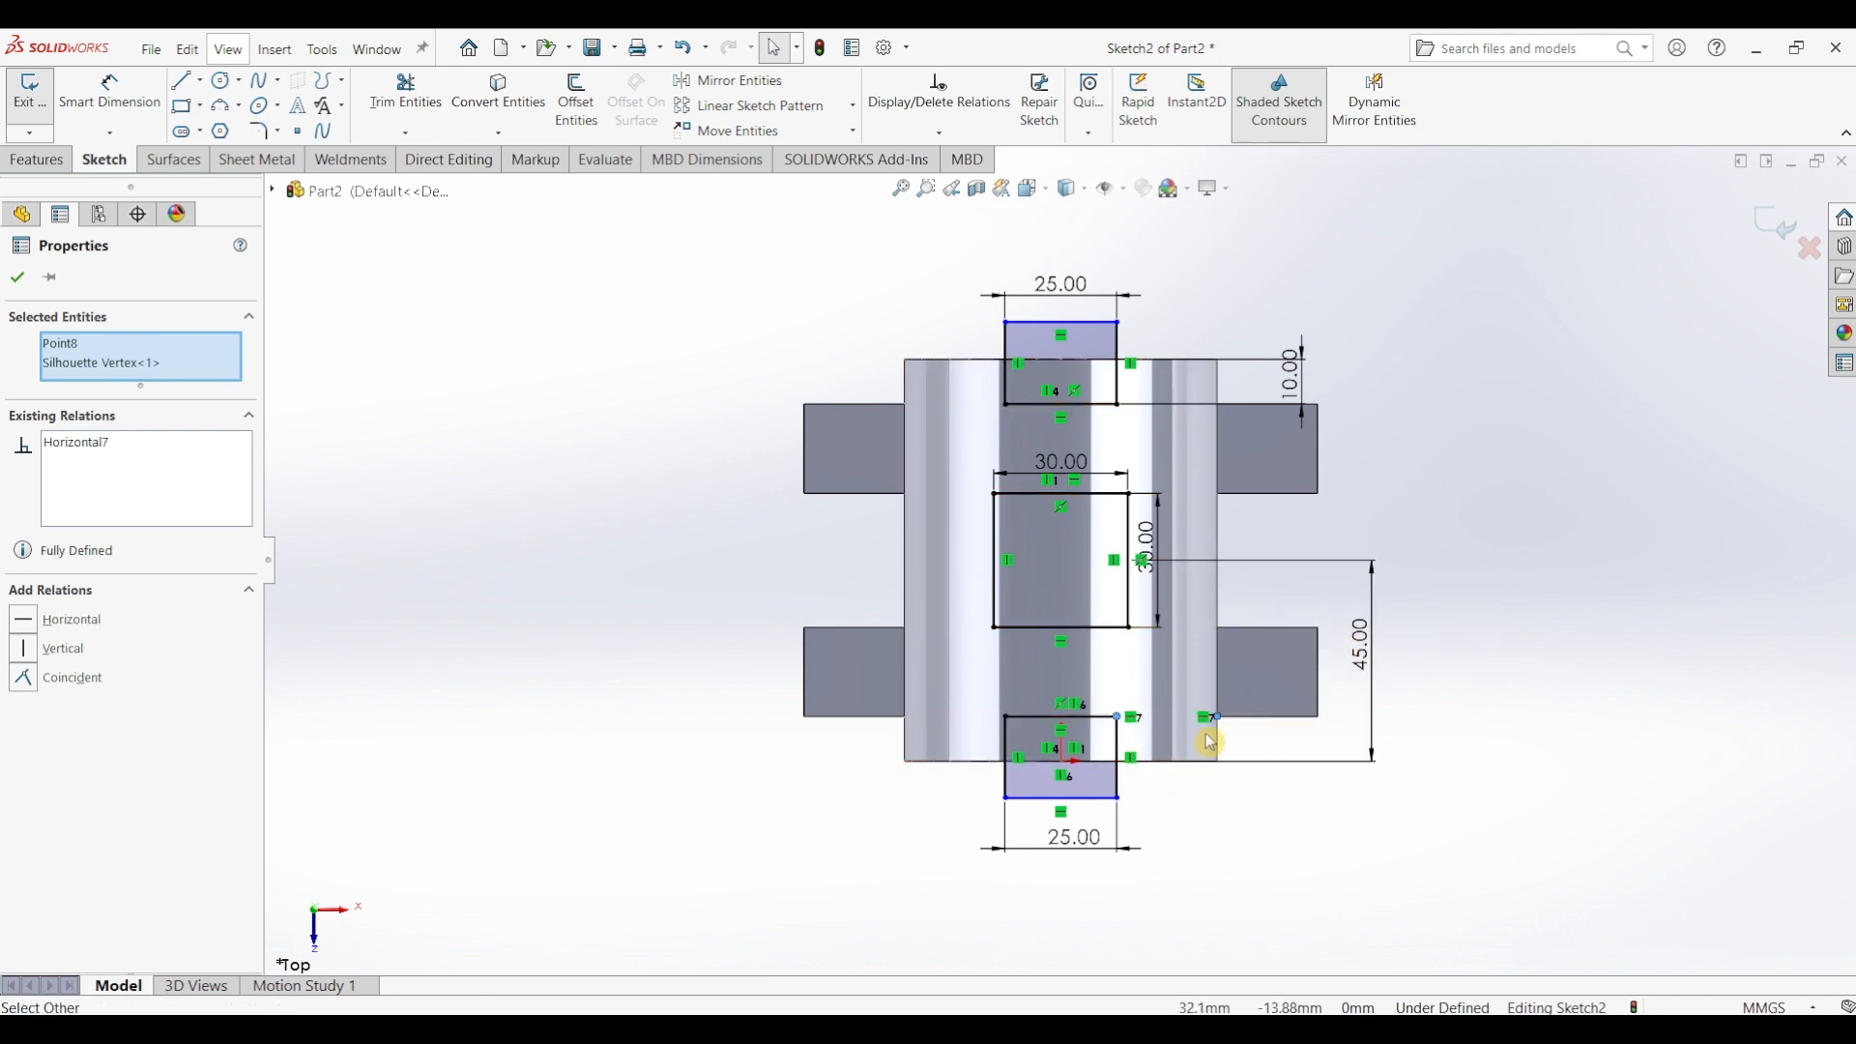
{"action": "left_click", "coordinate": [1247, 890]}
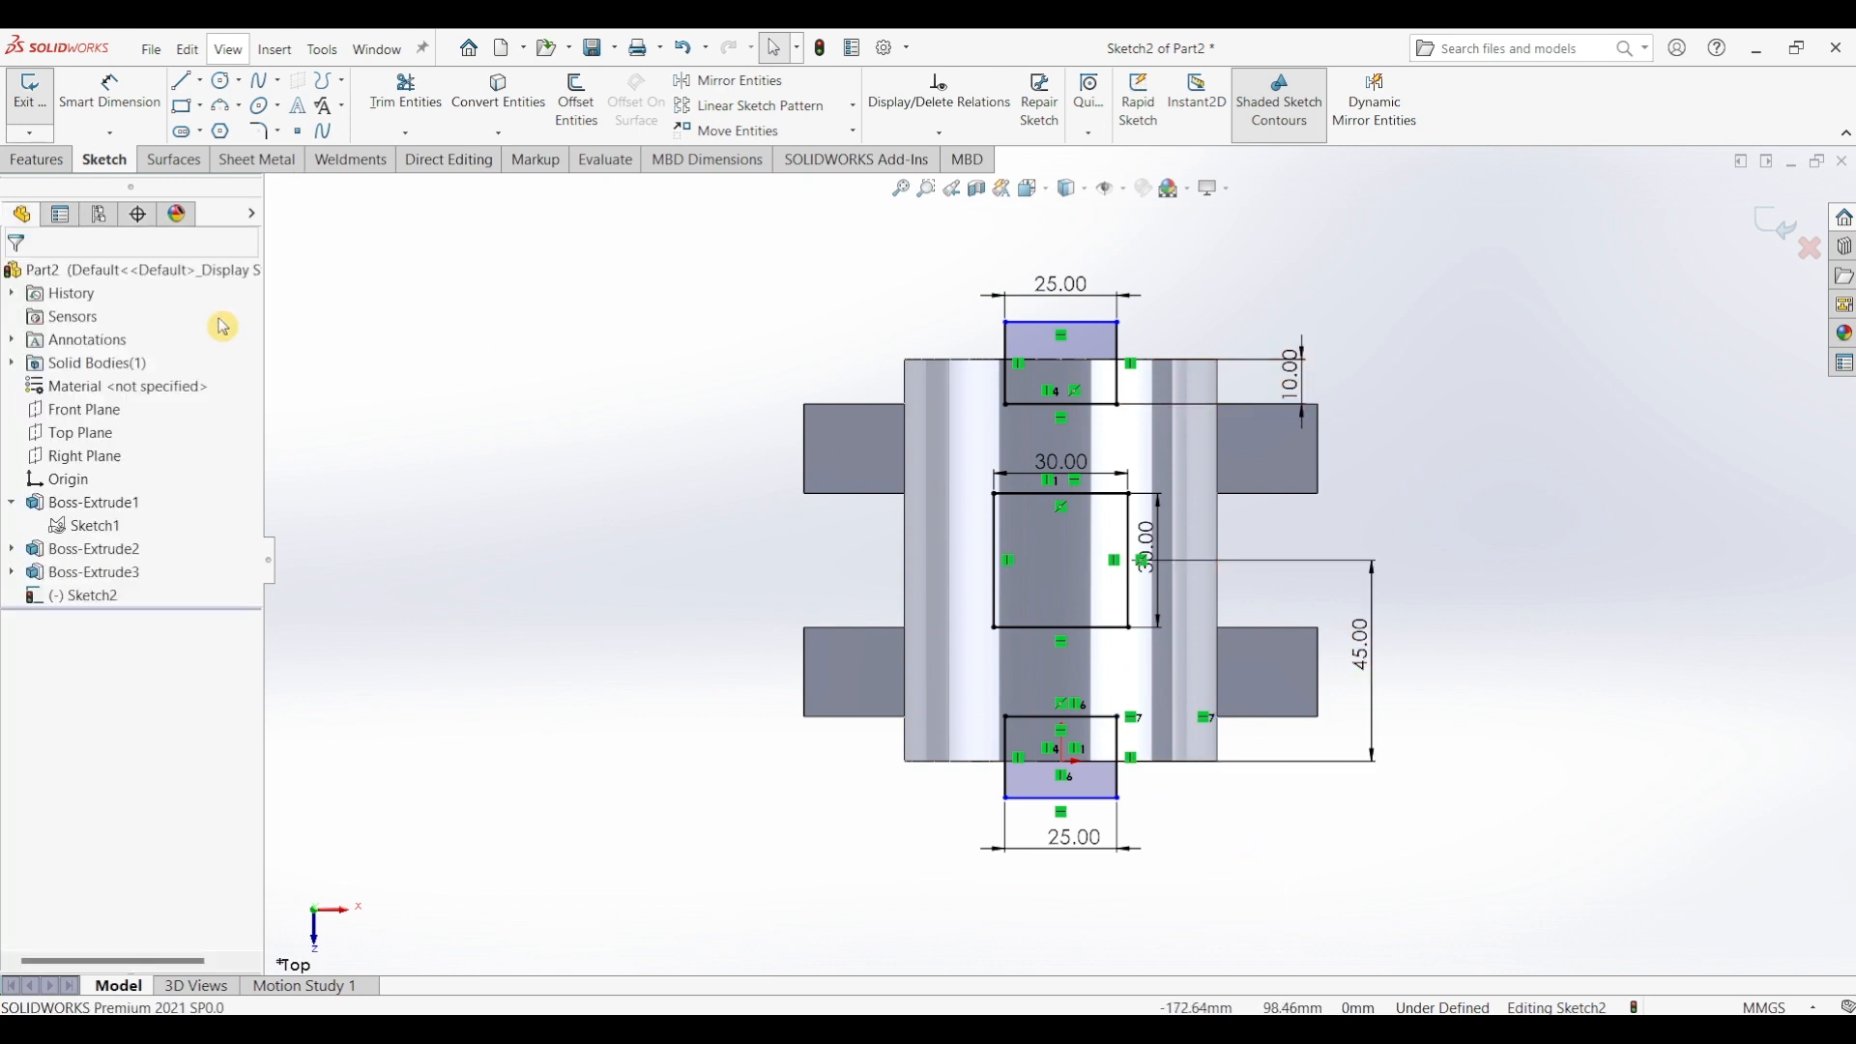
- Cut the front and rear rectangle regions of the sketch through the cylinder with an Extruded Cut set to Through All - Both
{"action": "left_click", "coordinate": [35, 171]}
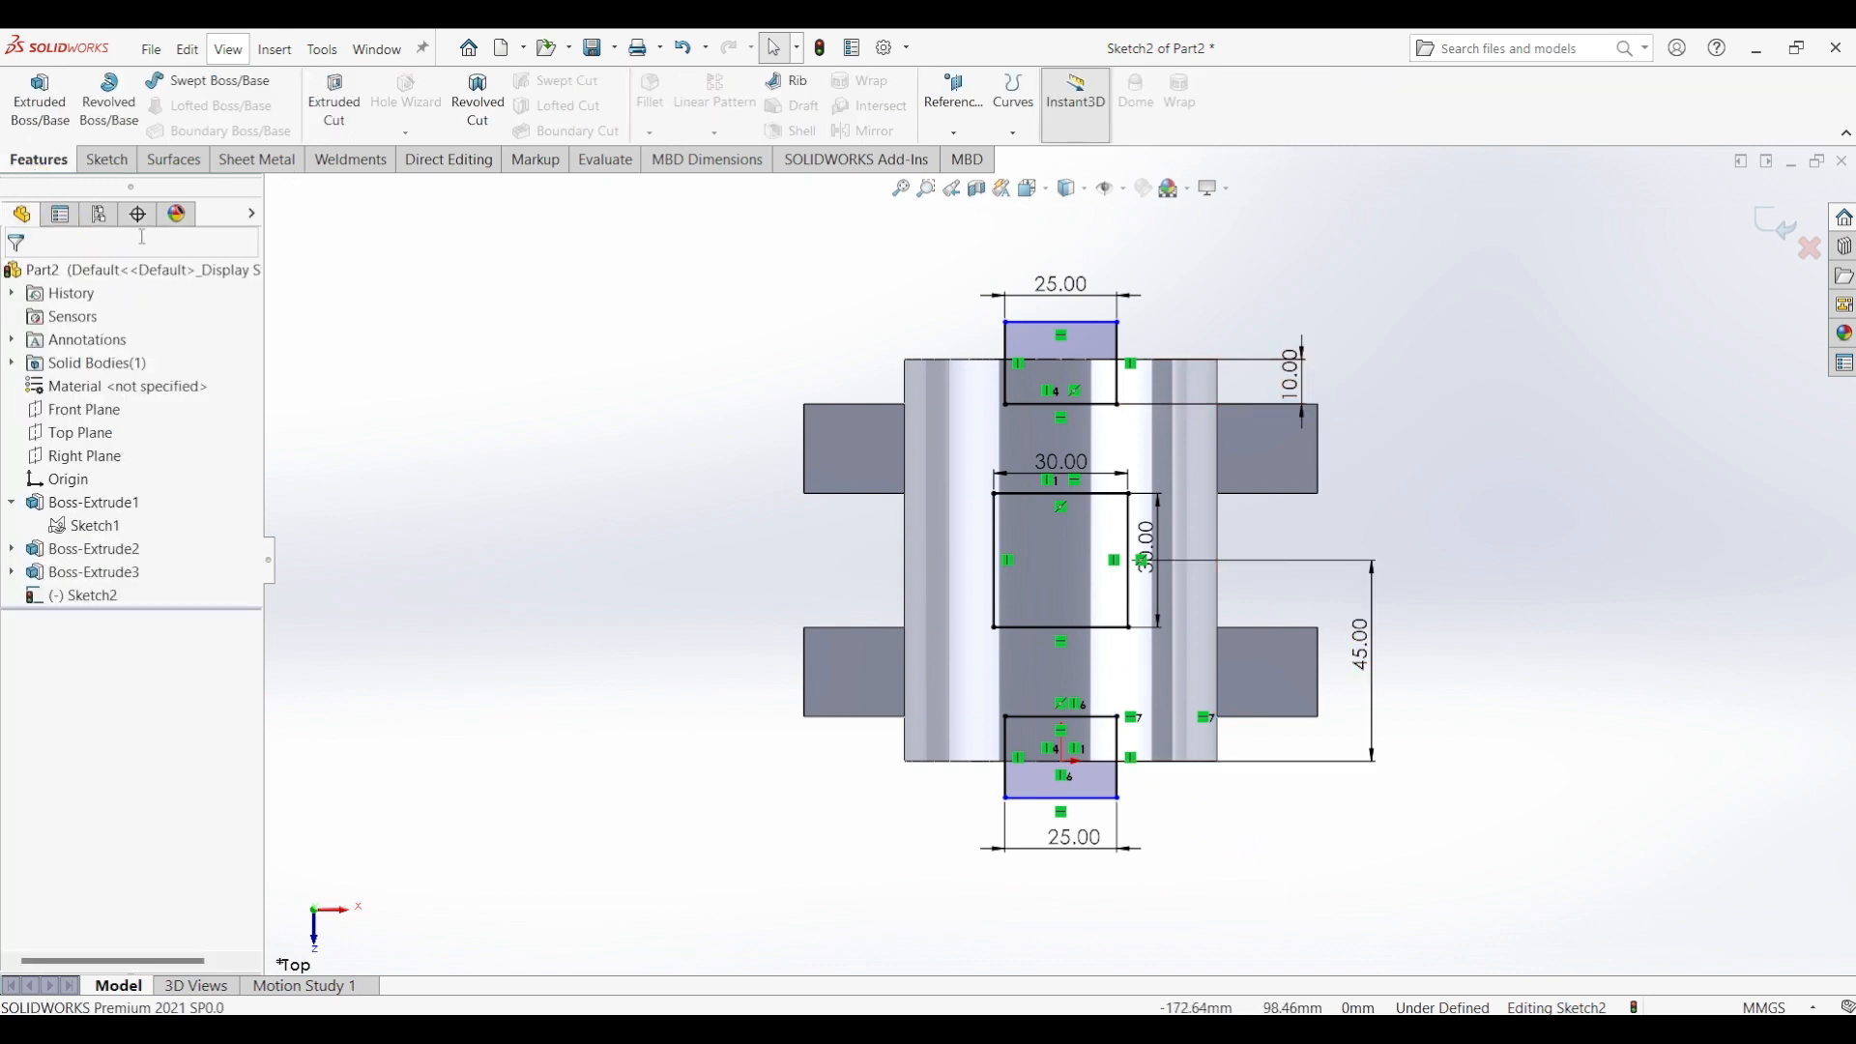
{"action": "left_click", "coordinate": [319, 133]}
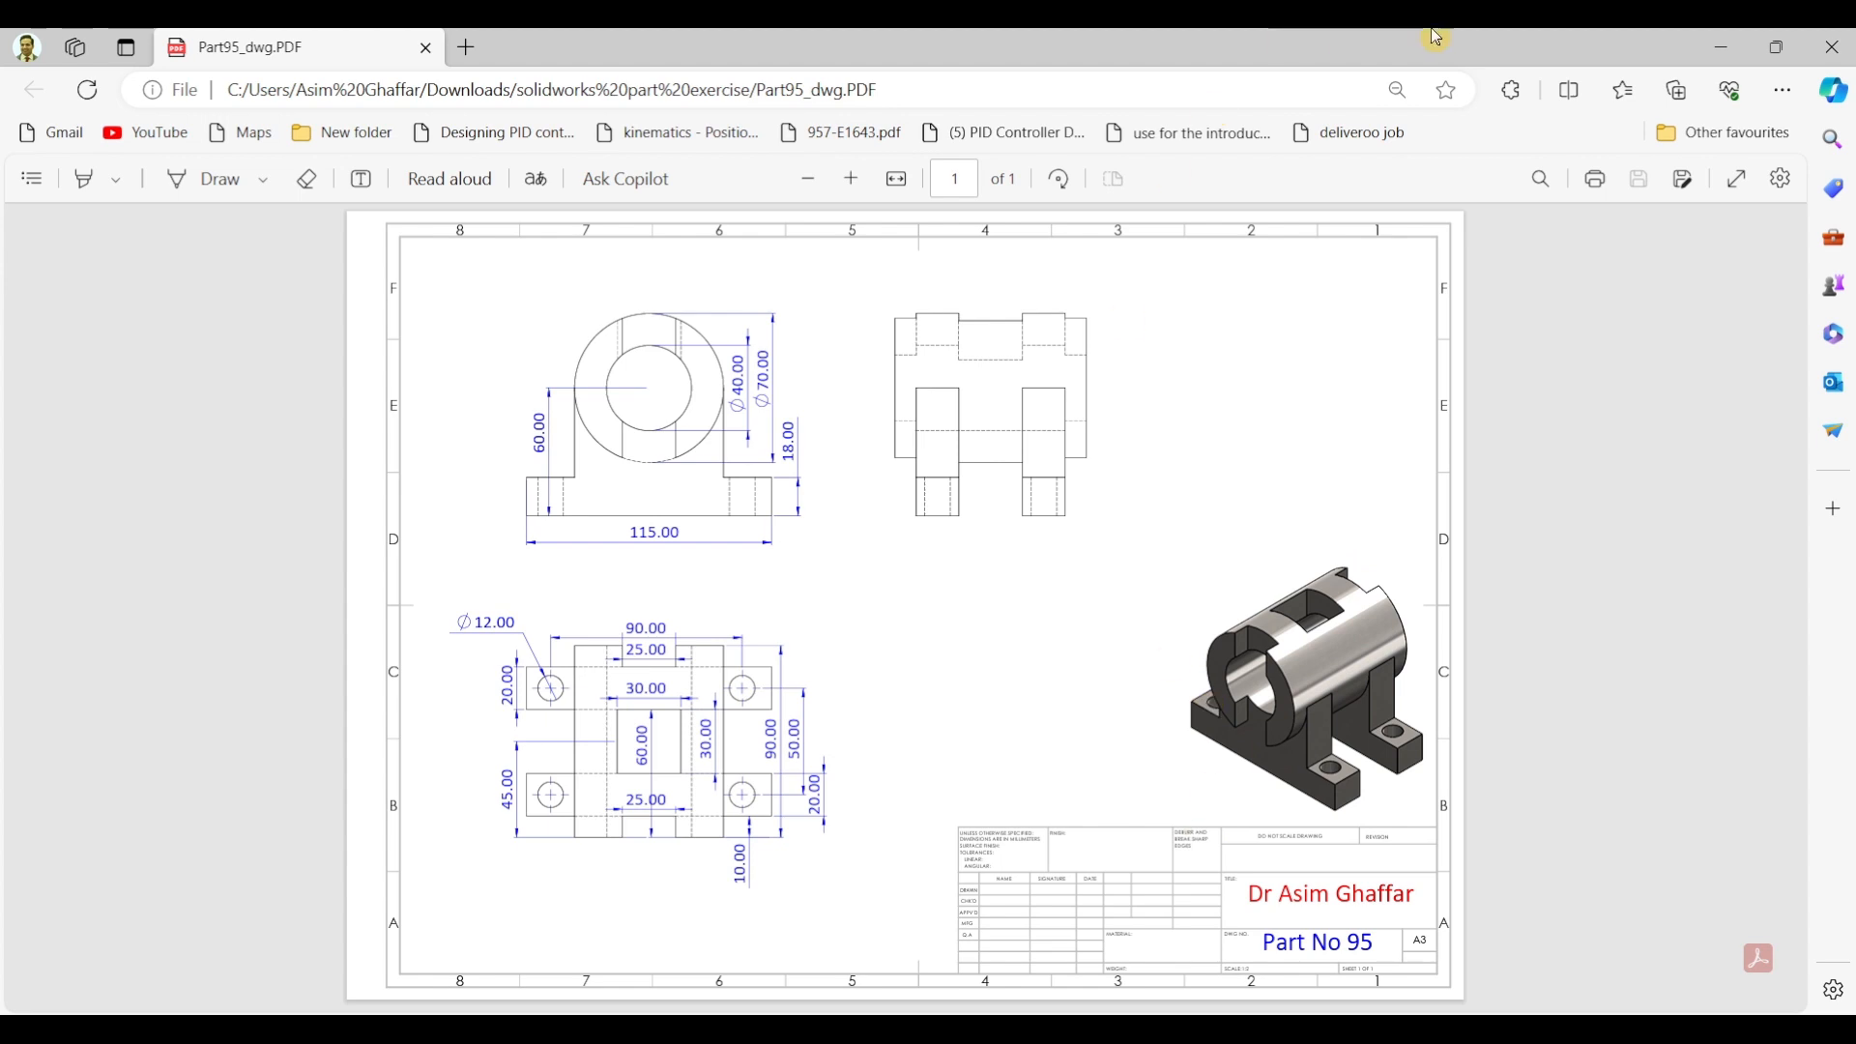
{"action": "left_click", "coordinate": [1725, 47]}
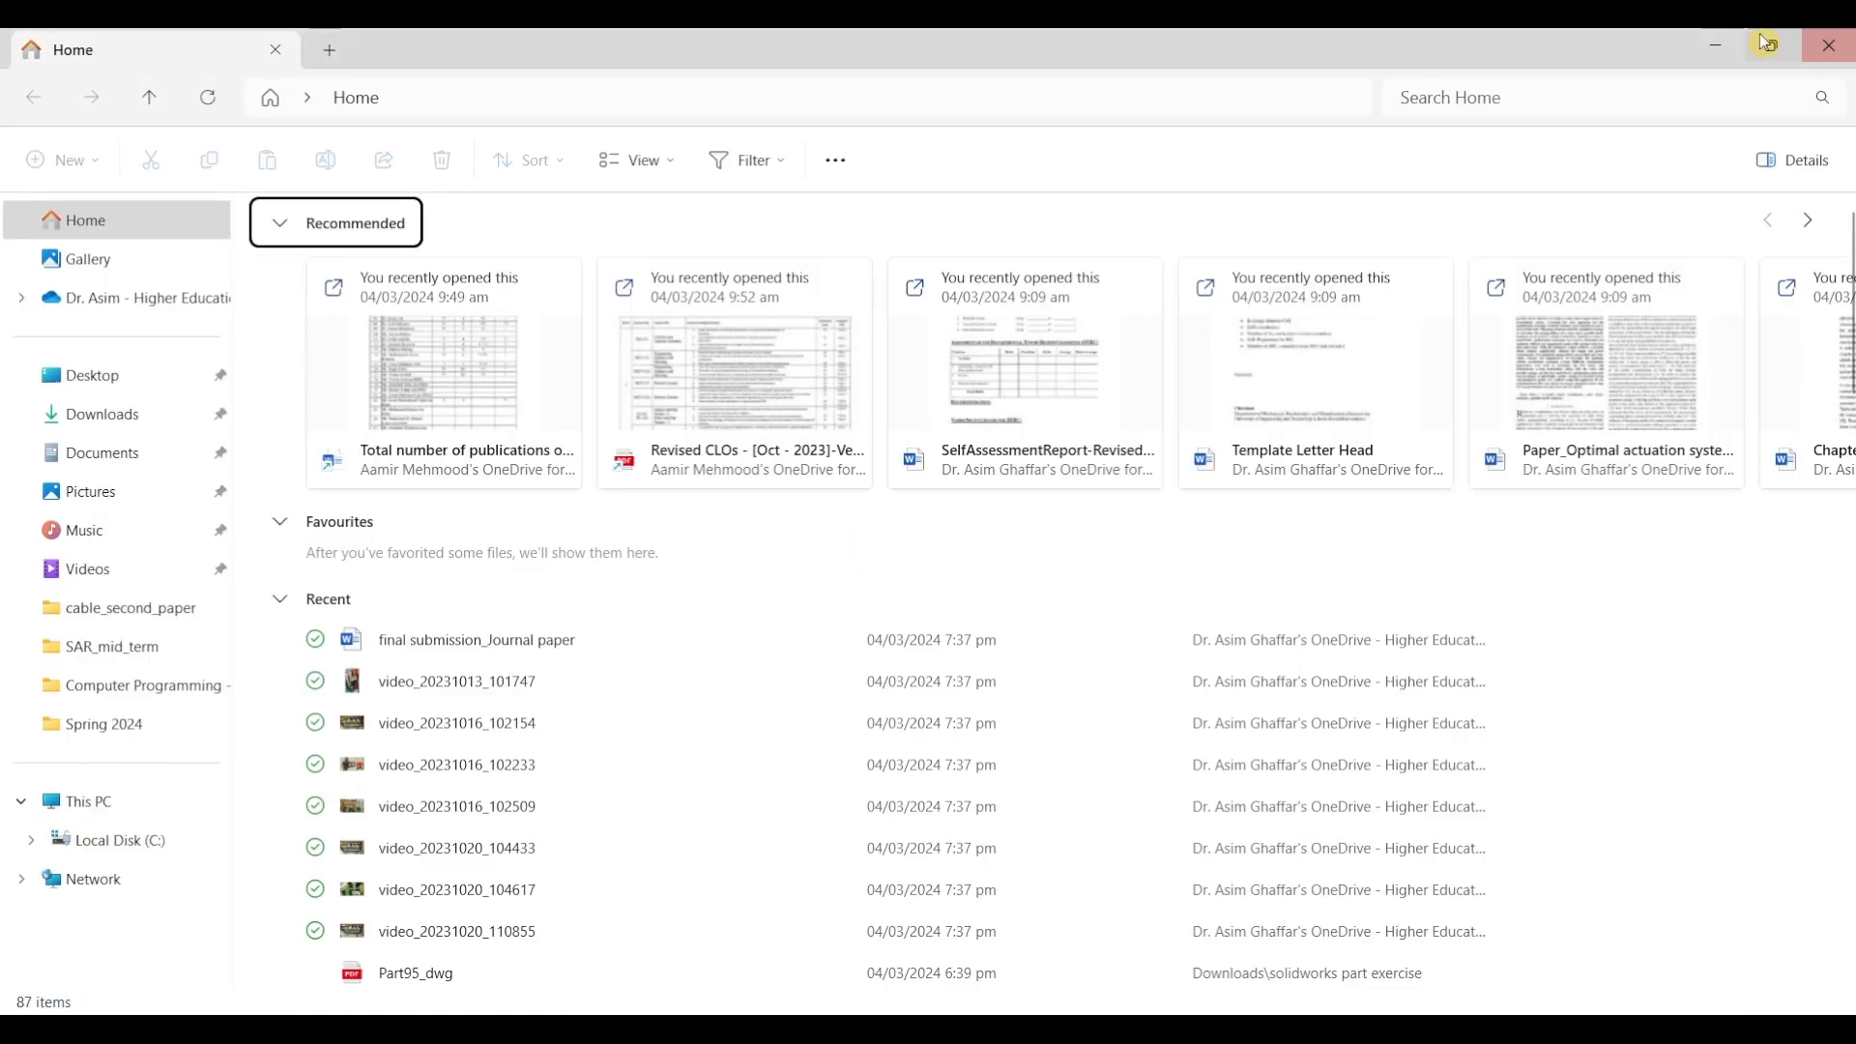
{"action": "left_click", "coordinate": [1723, 48]}
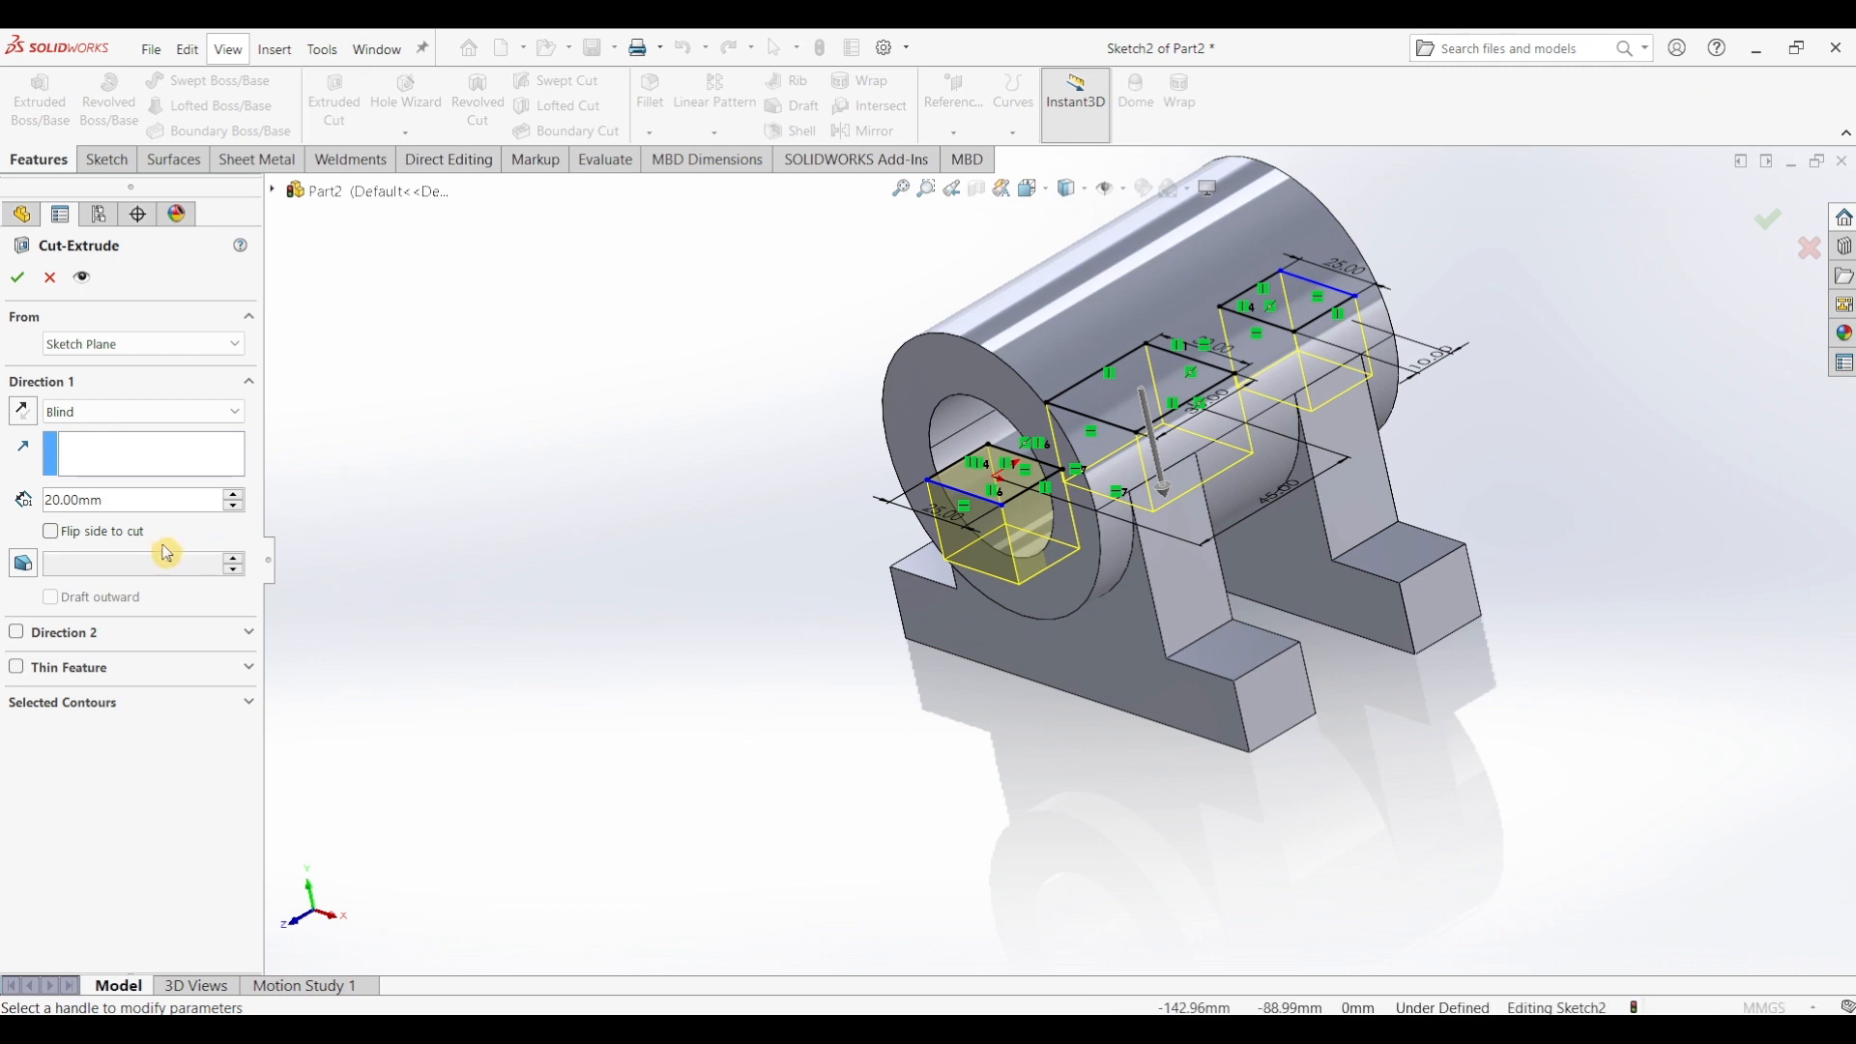
{"action": "left_click", "coordinate": [247, 707]}
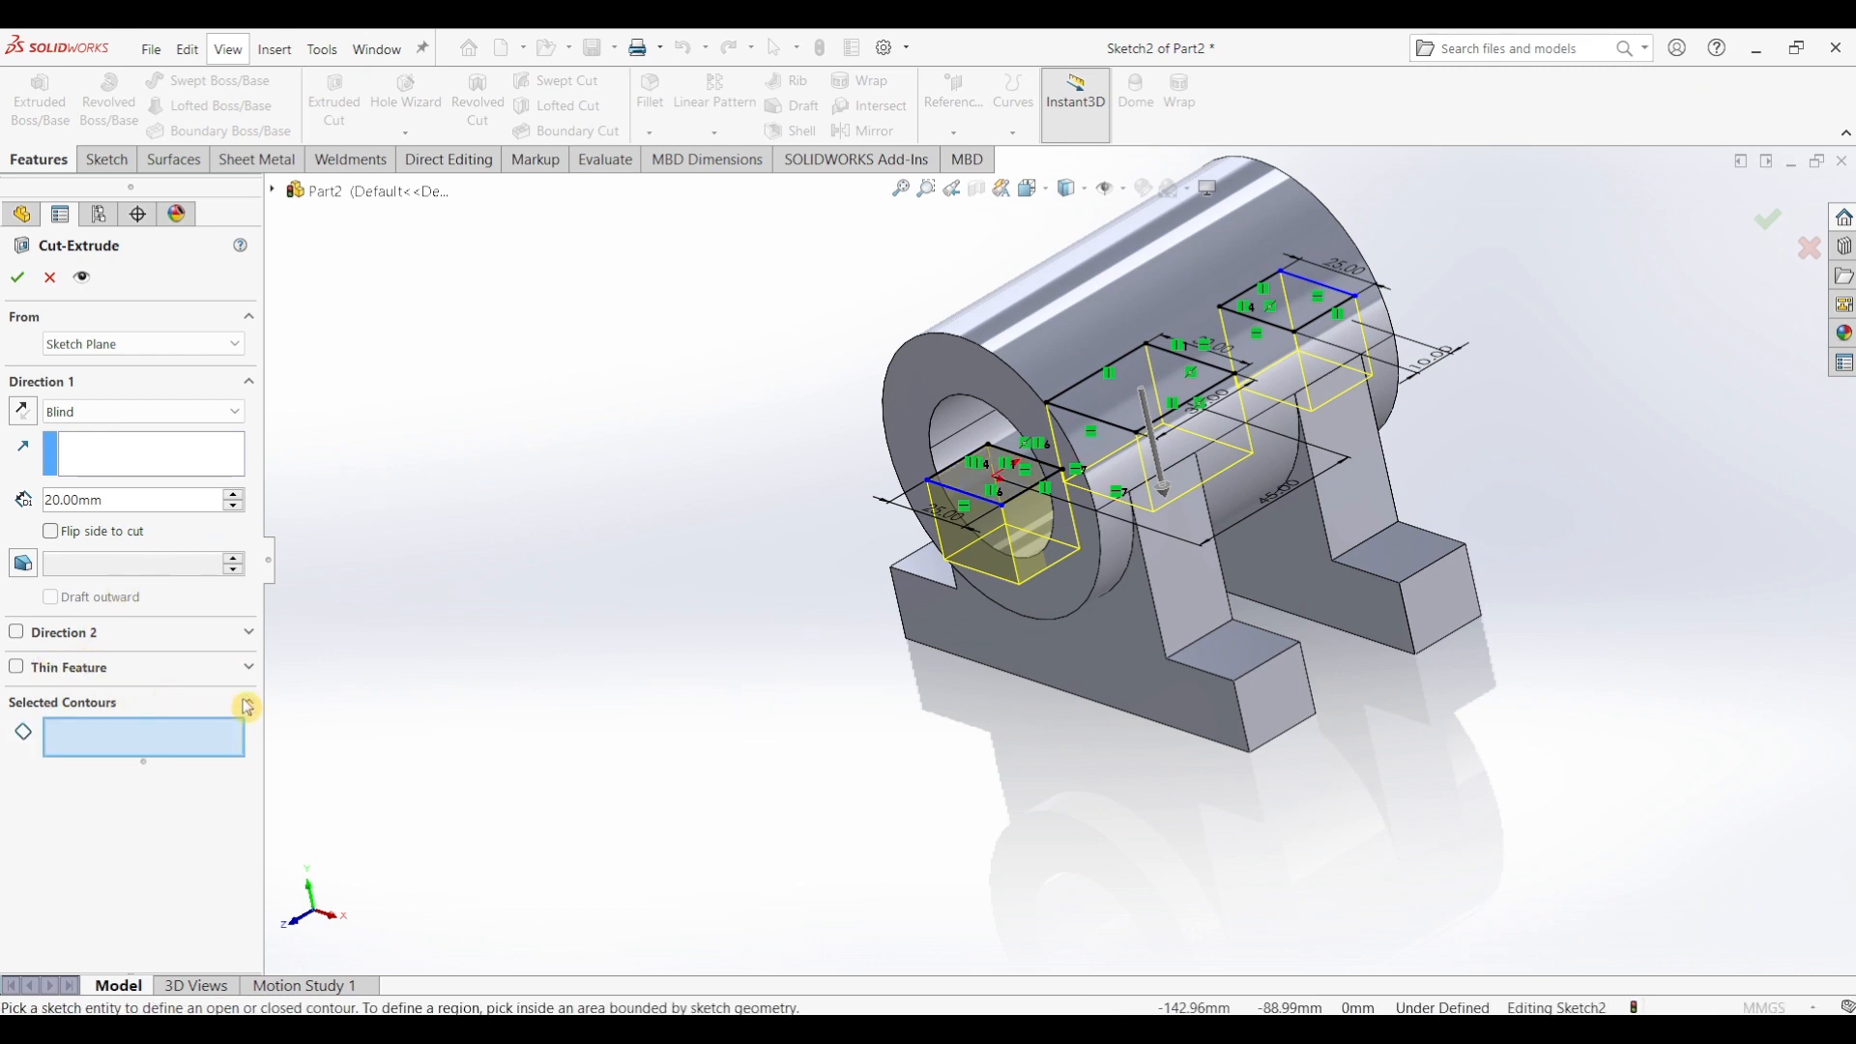
{"action": "left_click", "coordinate": [985, 493]}
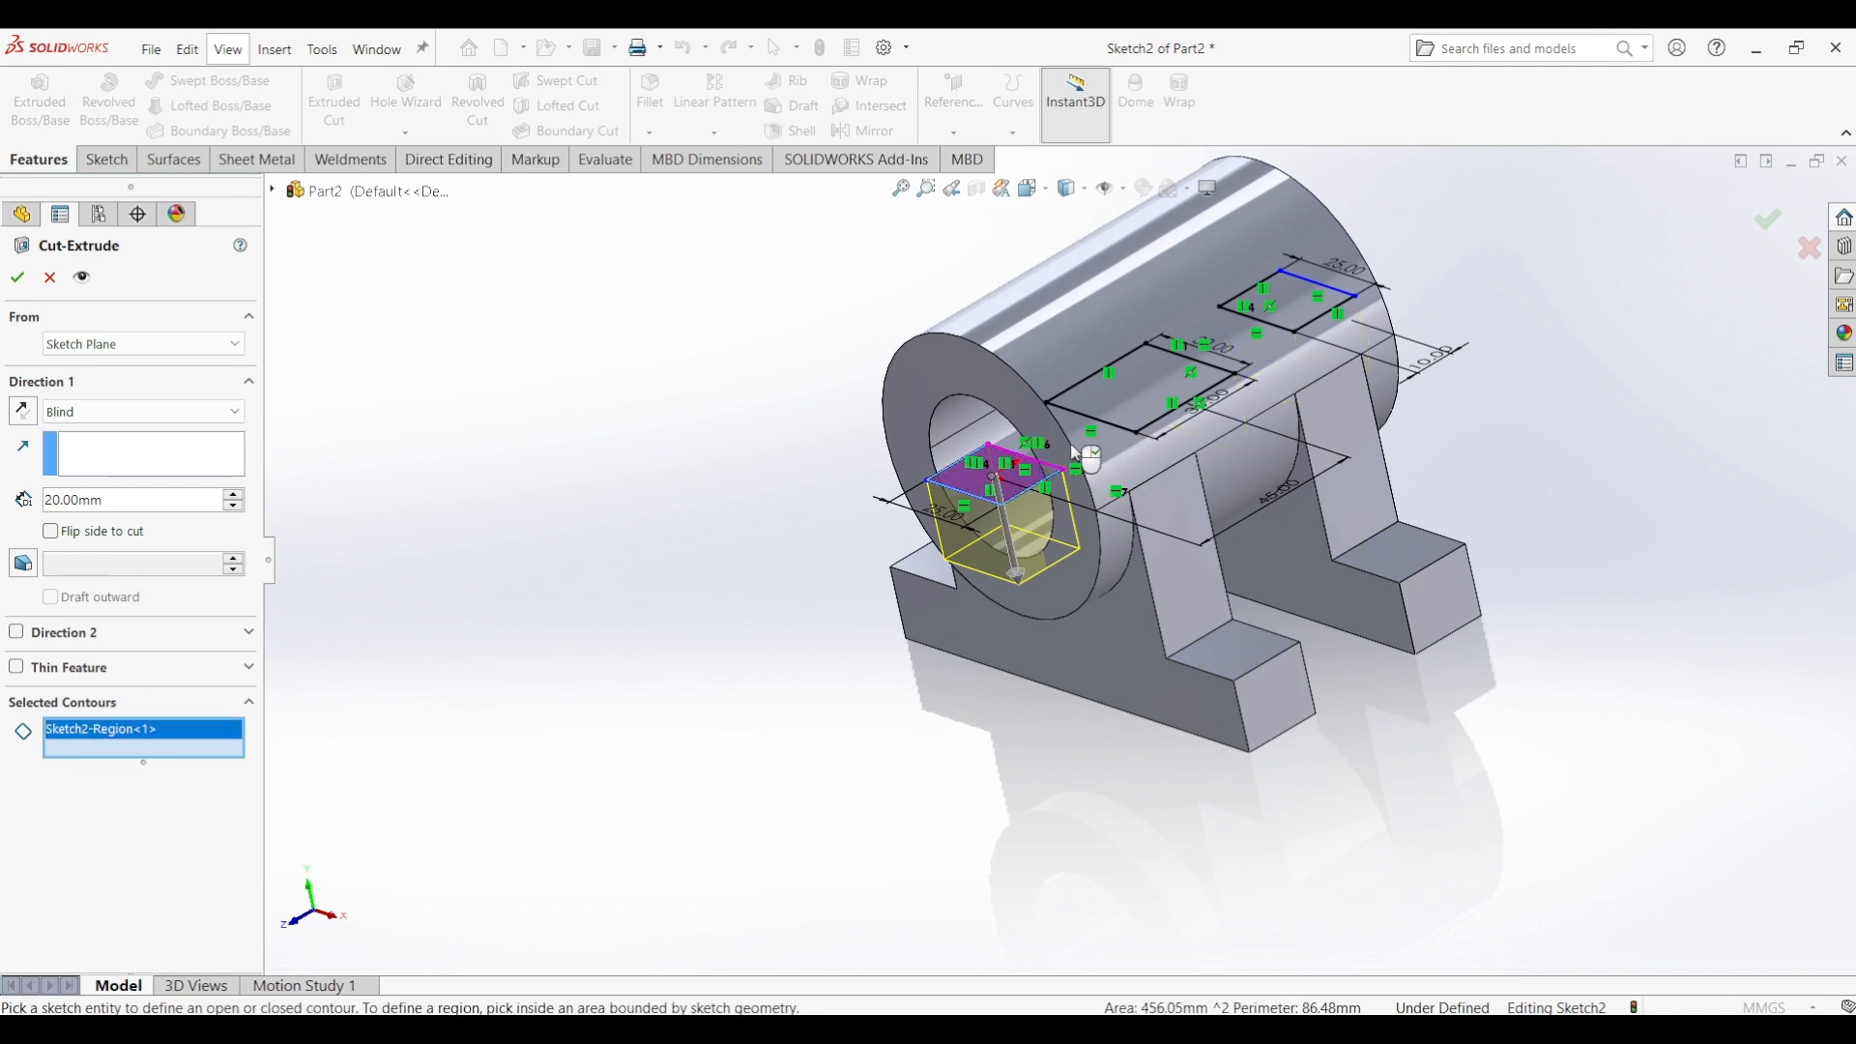
{"action": "left_click", "coordinate": [1321, 311]}
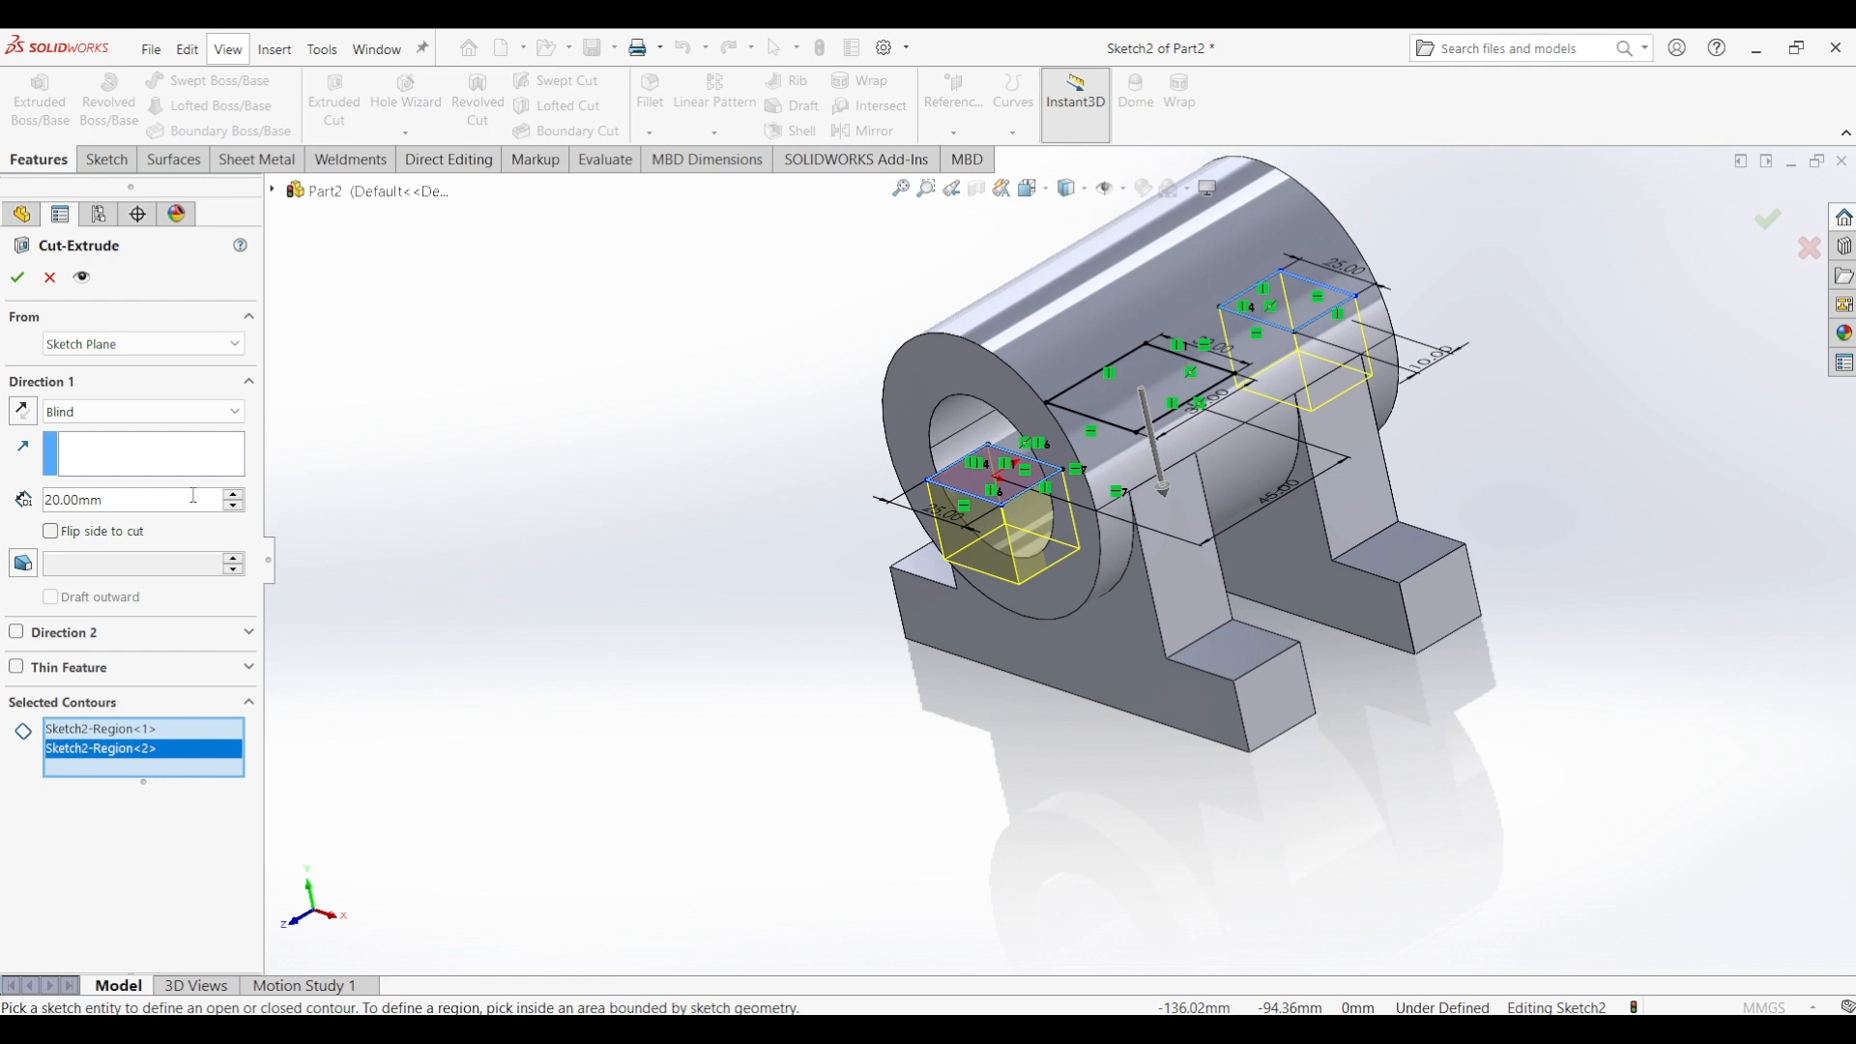
{"action": "left_click", "coordinate": [222, 412]}
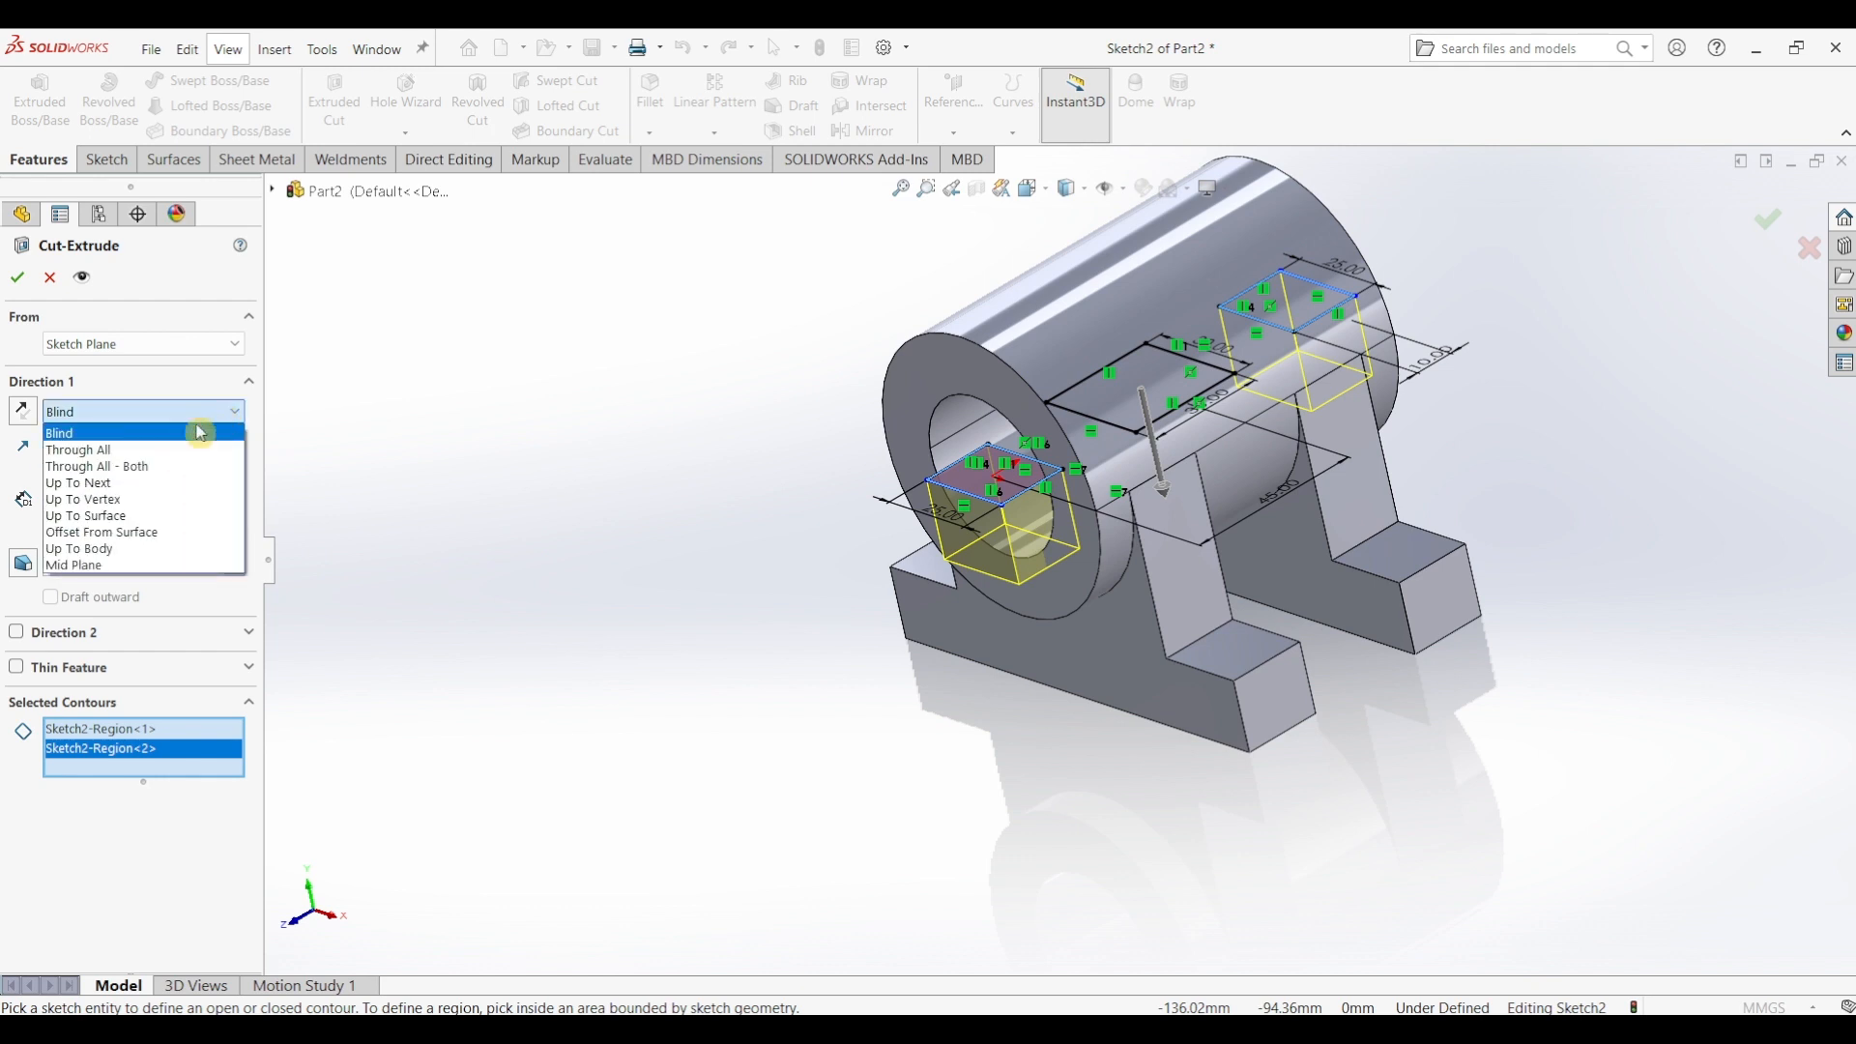
{"action": "left_click", "coordinate": [138, 467]}
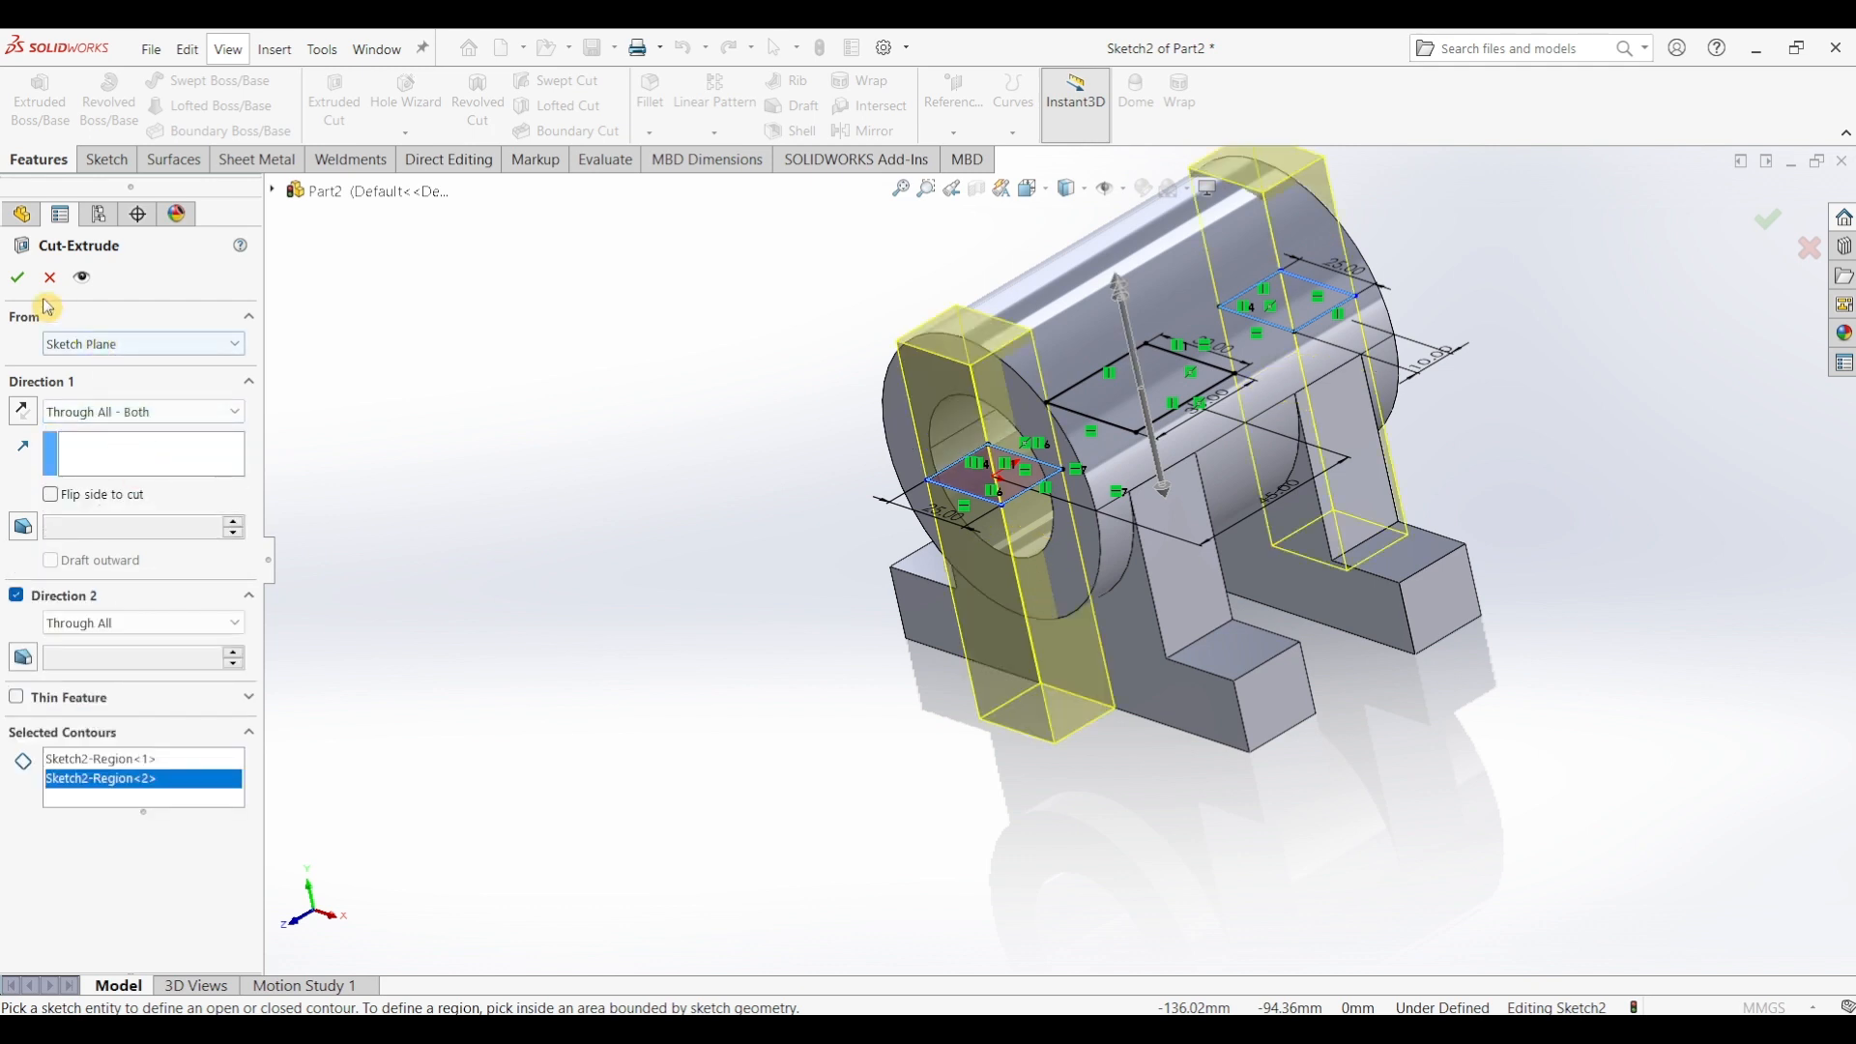
{"action": "left_click", "coordinate": [18, 280]}
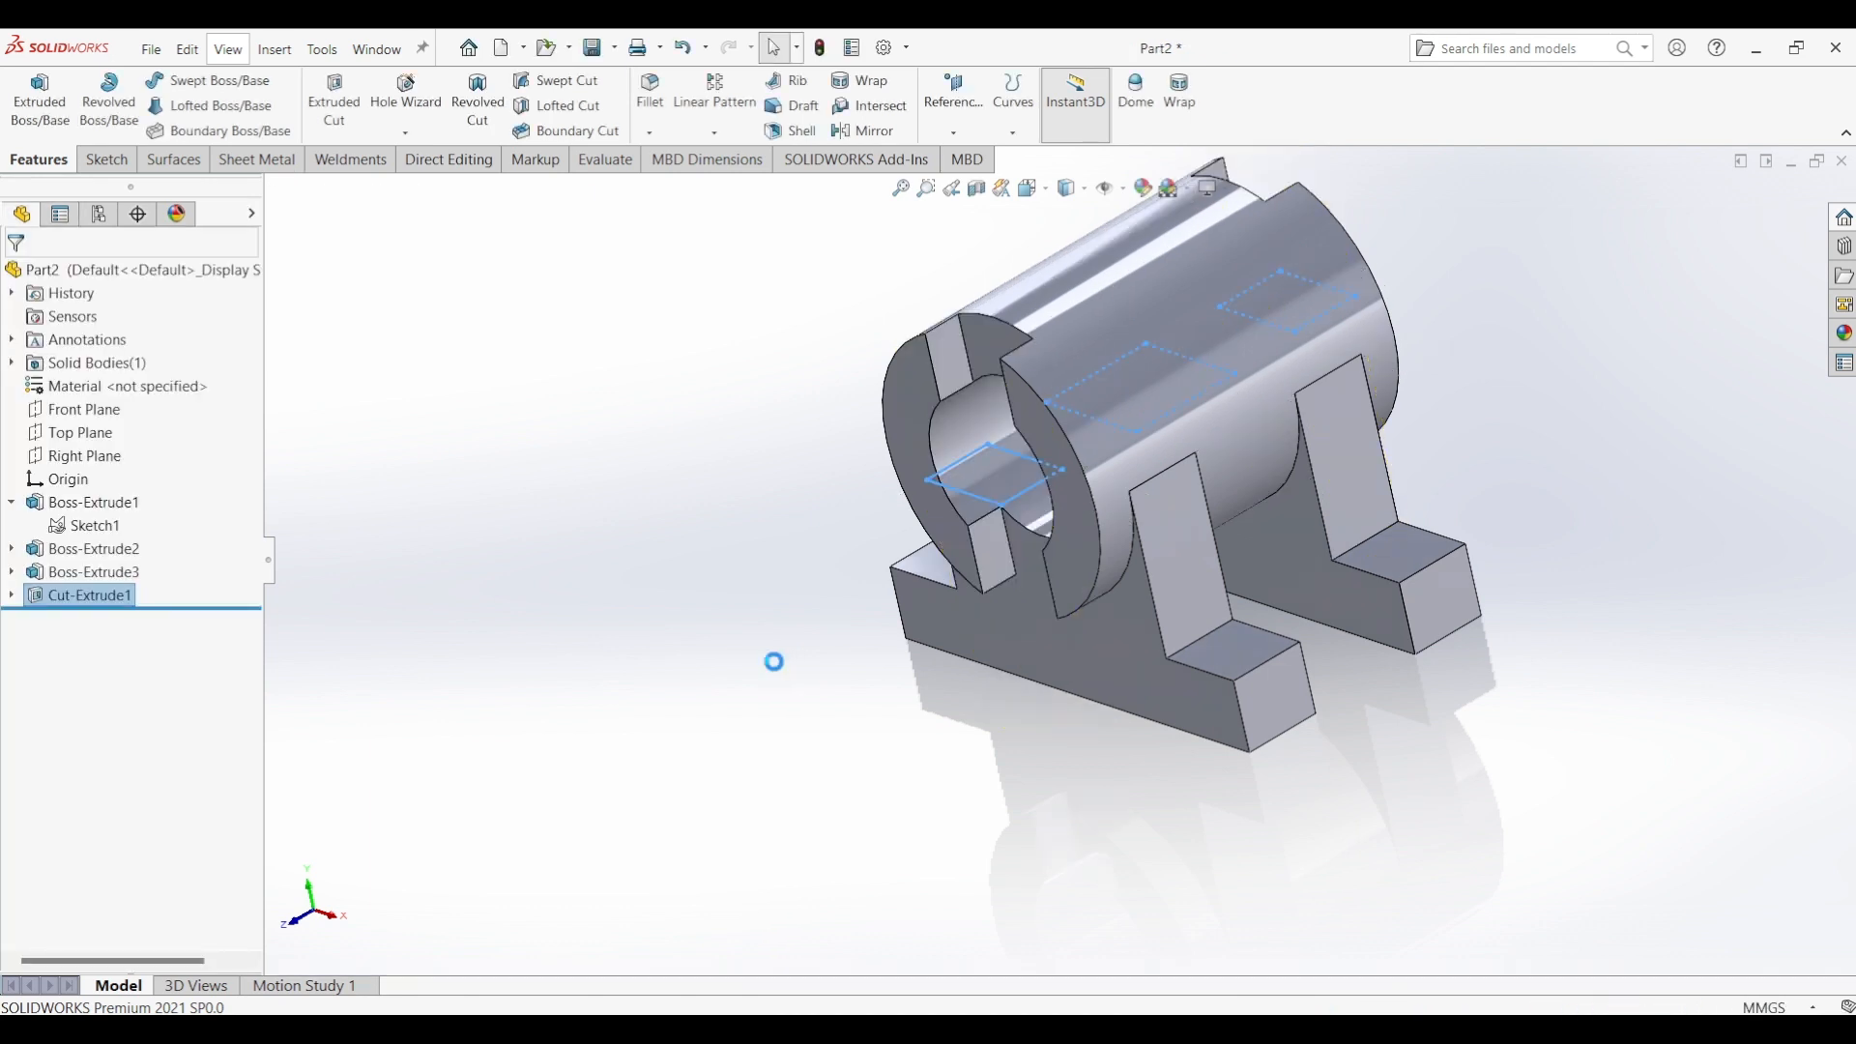
{"action": "left_click", "coordinate": [779, 667]}
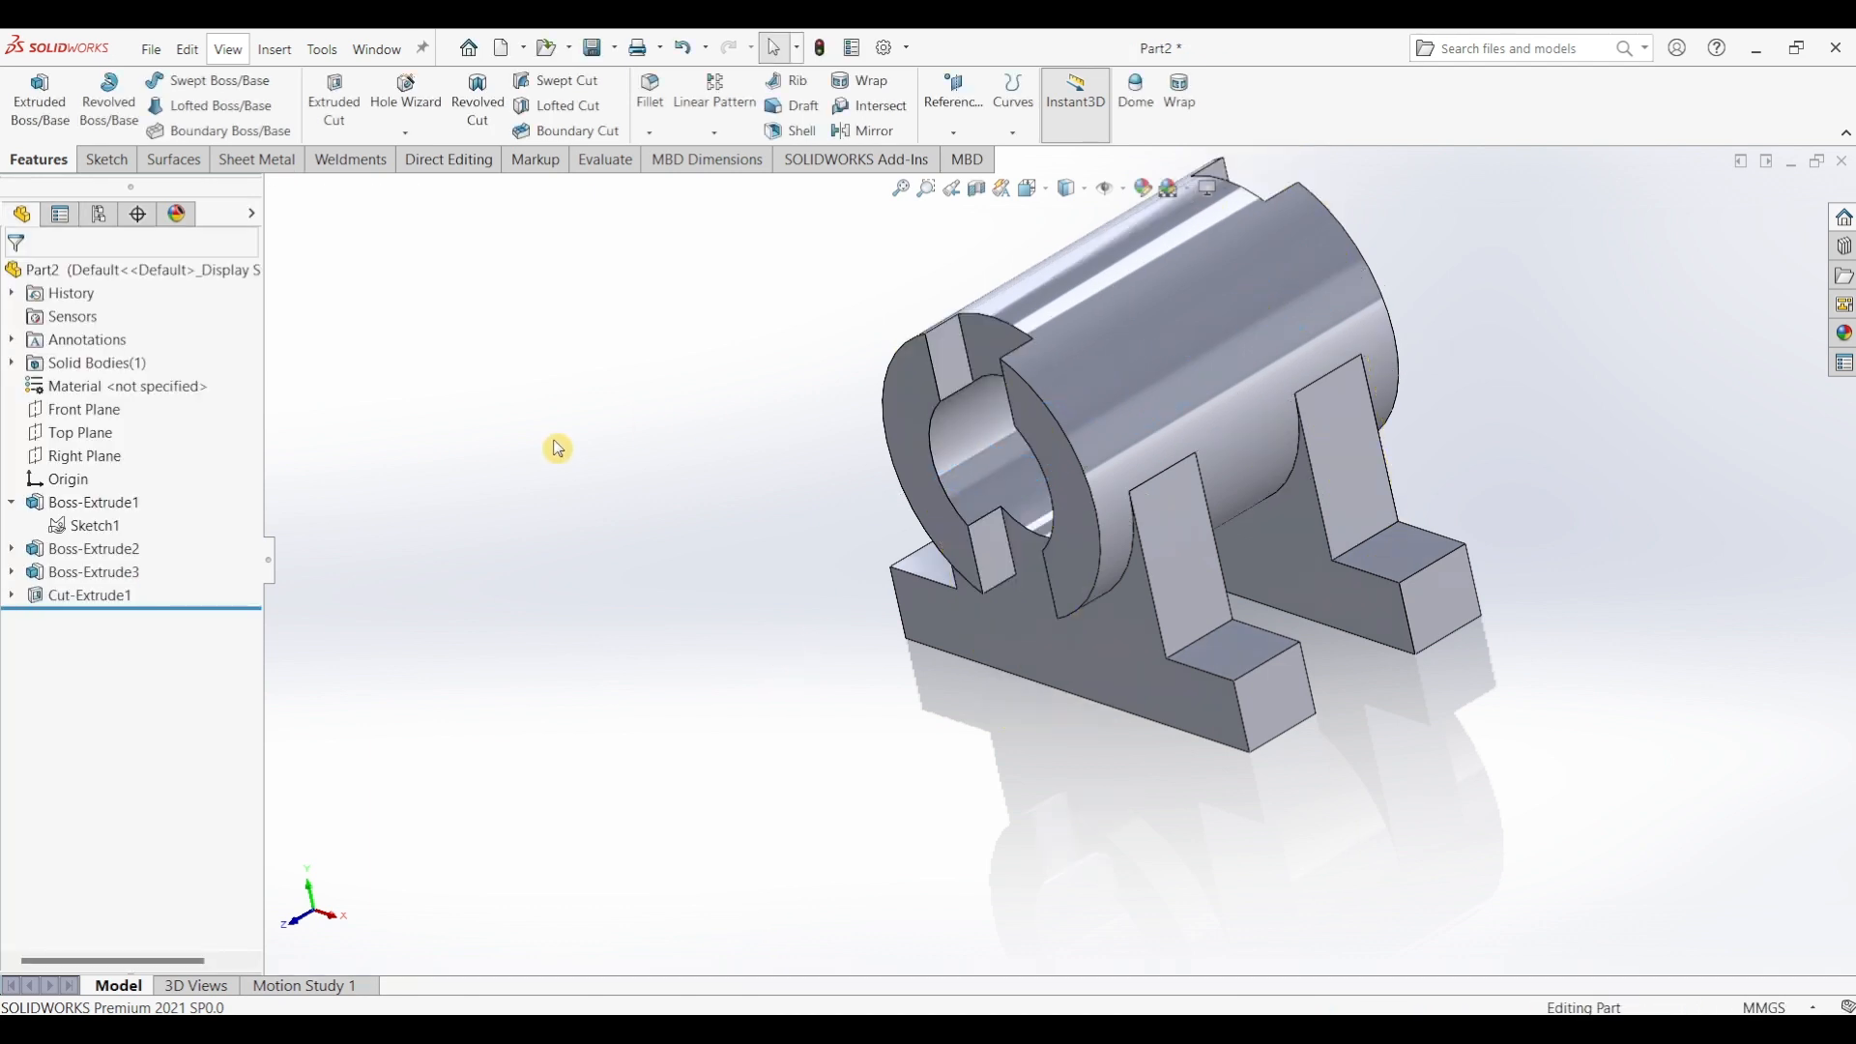
- Reuse the slot sketch to cut only the central 30 mm square region upward from the sketch plane, with a reversed Through All Extruded Cut
{"action": "left_click", "coordinate": [11, 596]}
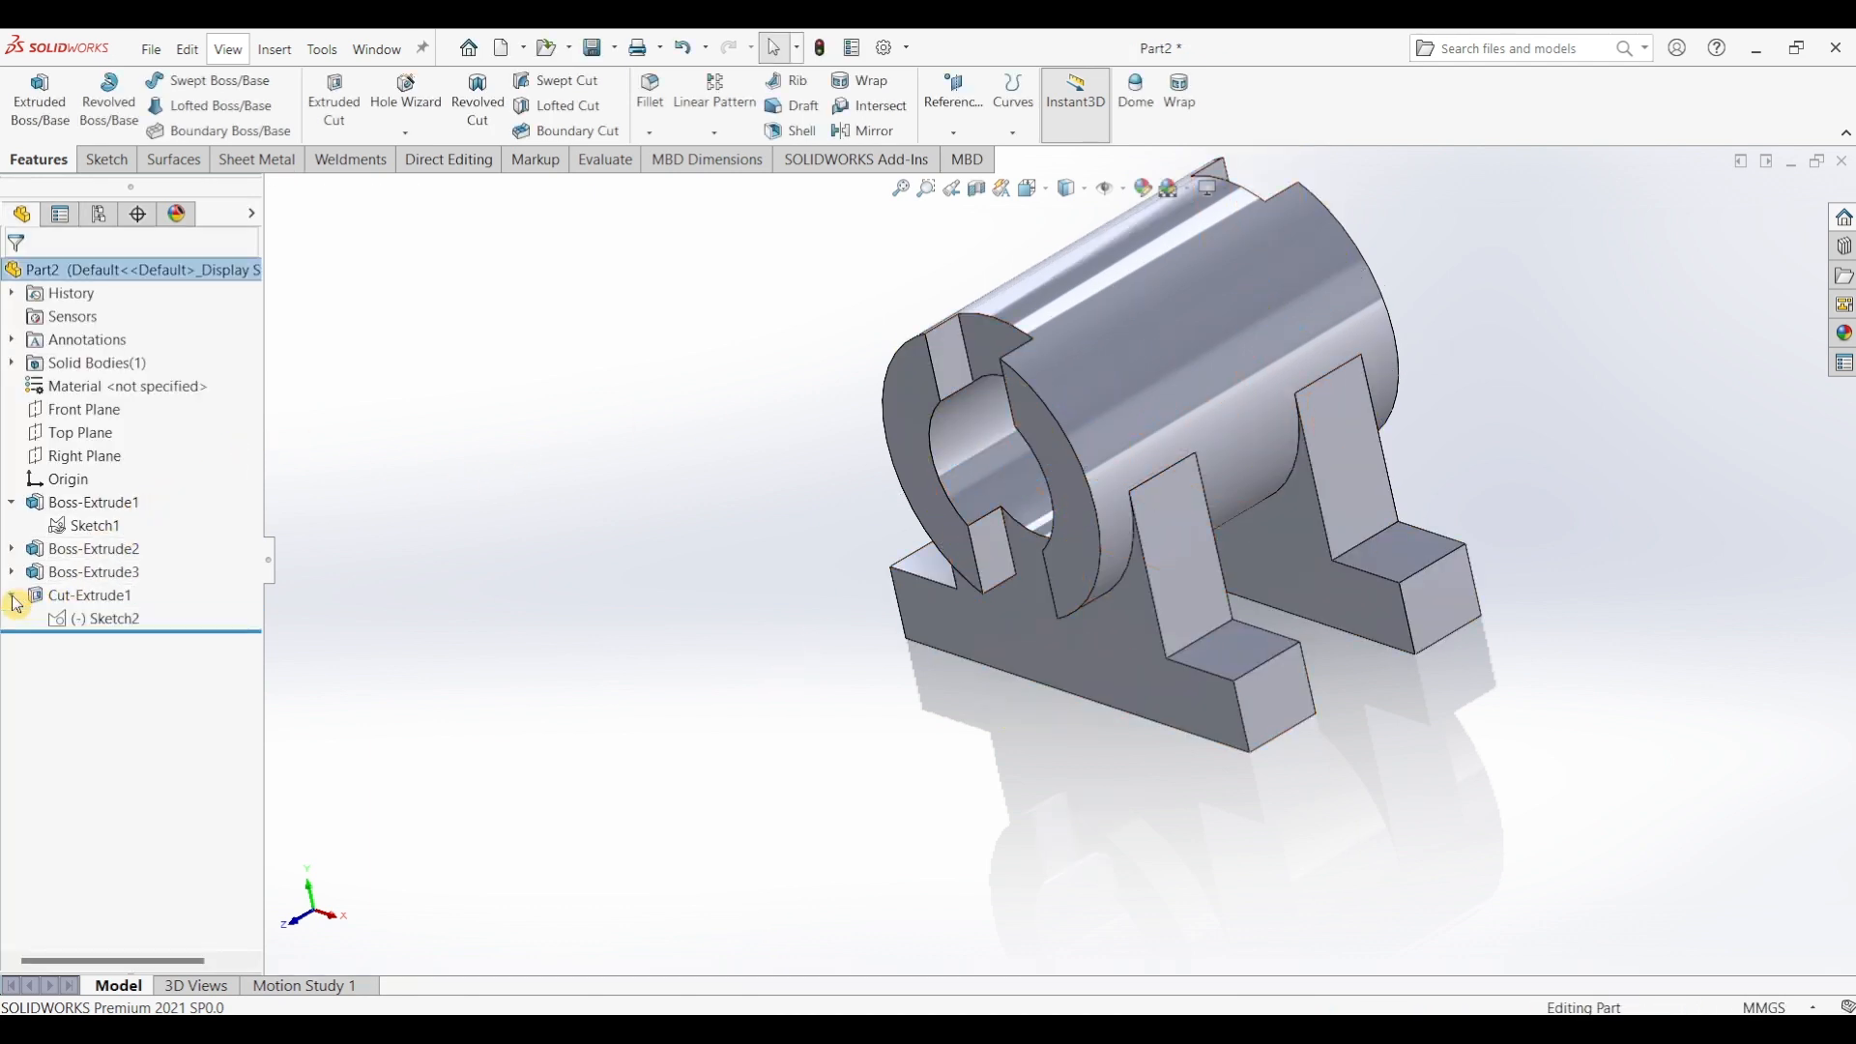
{"action": "left_click", "coordinate": [79, 621]}
{"action": "left_click", "coordinate": [340, 116]}
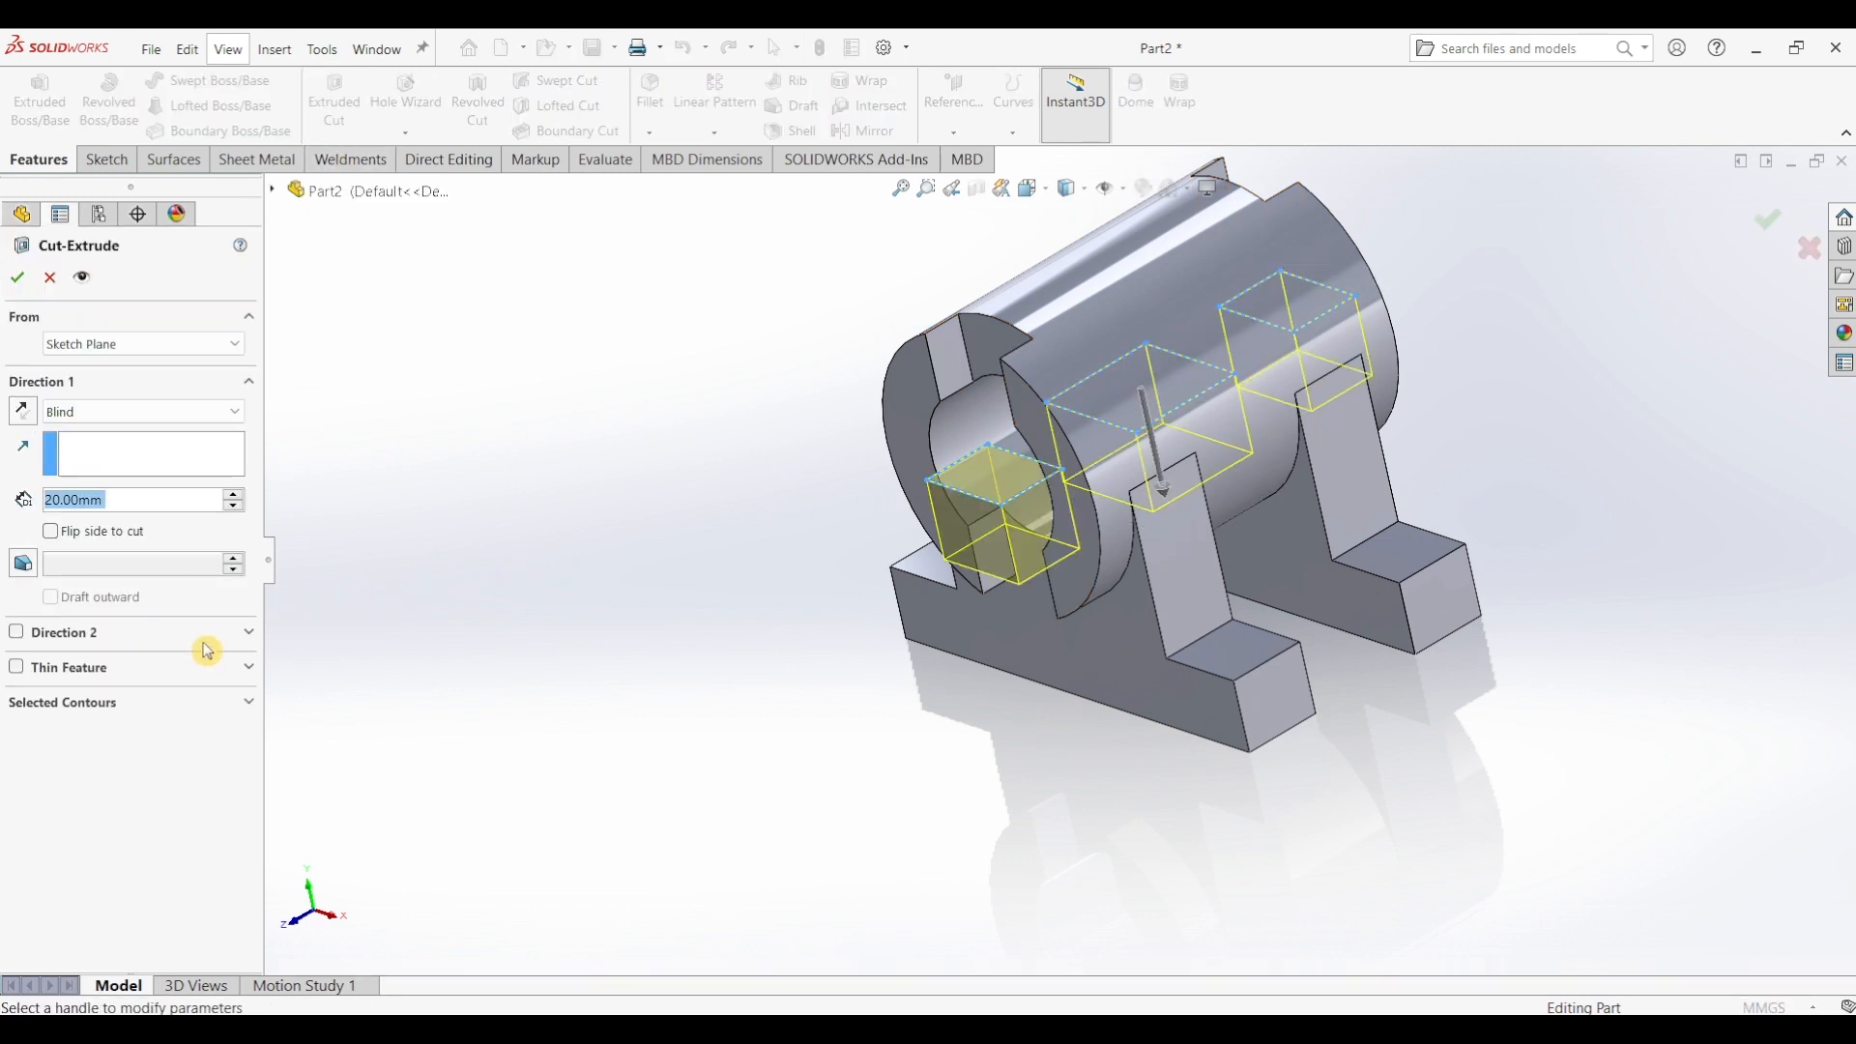
{"action": "left_click", "coordinate": [247, 702]}
{"action": "left_click", "coordinate": [163, 739]}
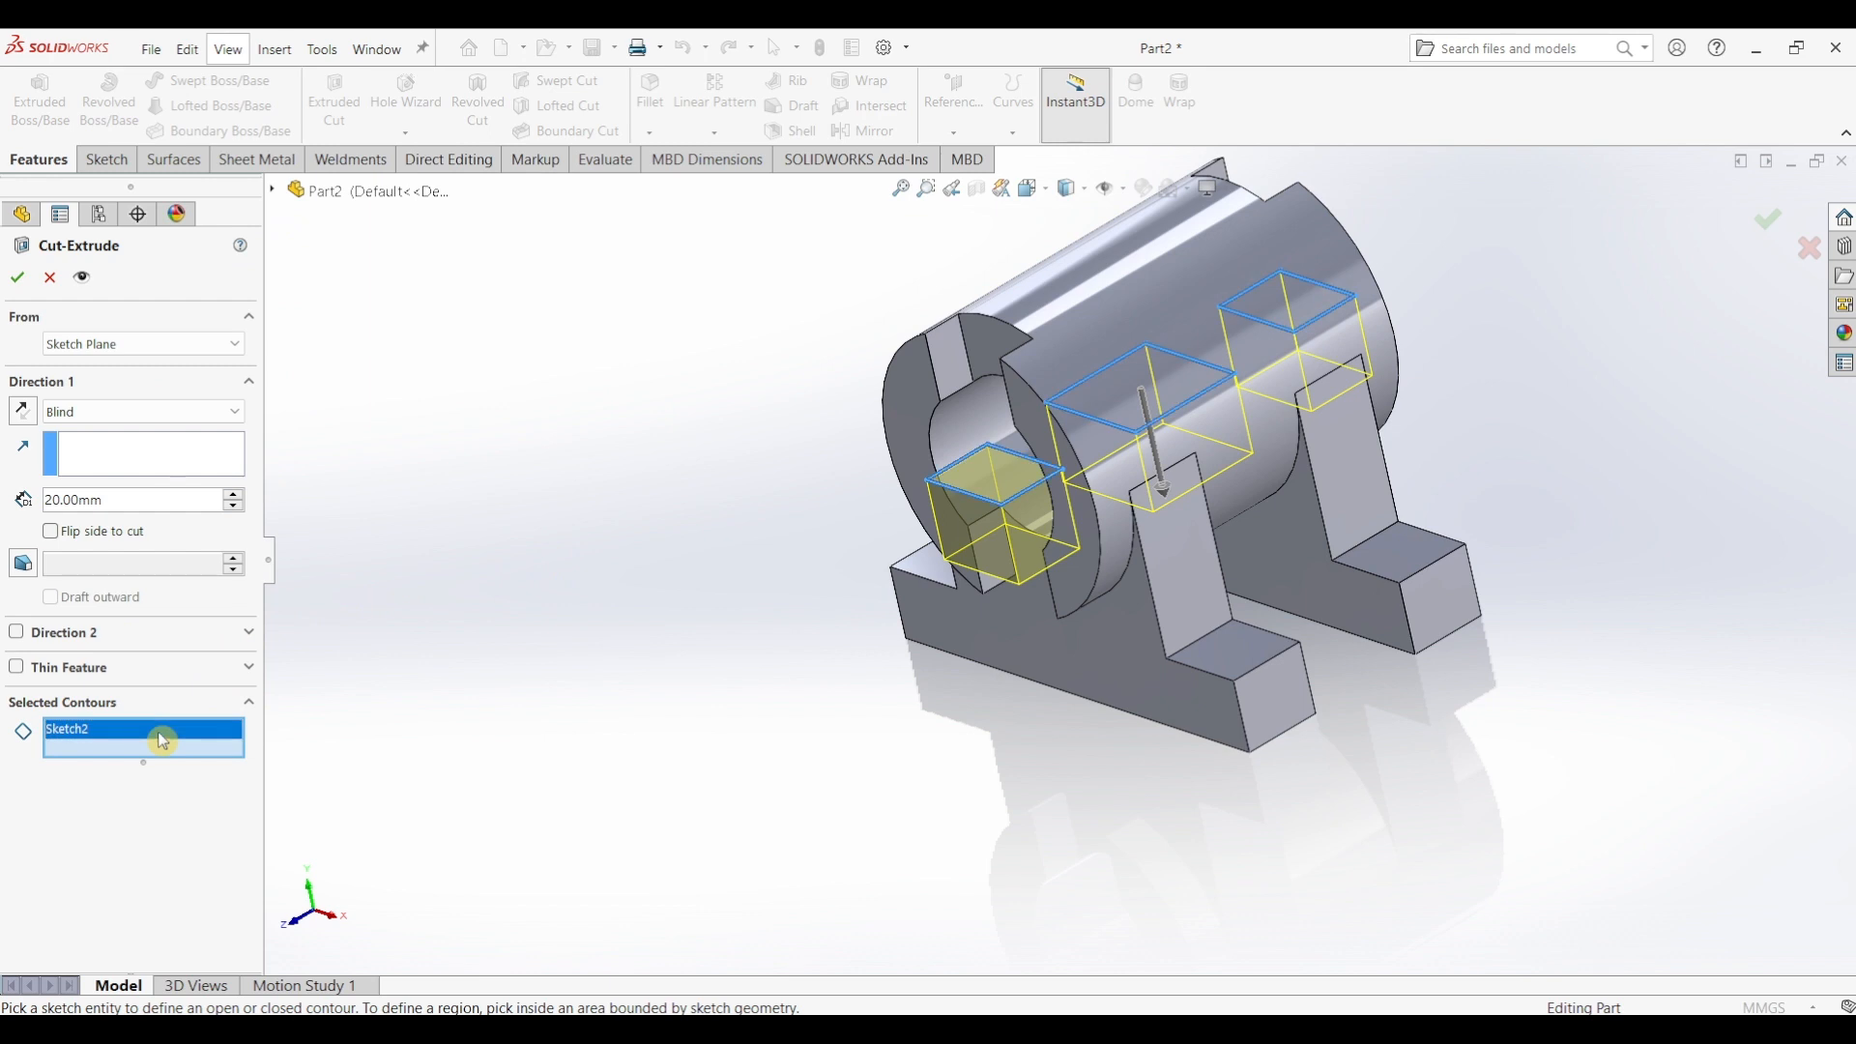
{"action": "key", "text": "Delete"}
{"action": "left_click", "coordinate": [1166, 394]}
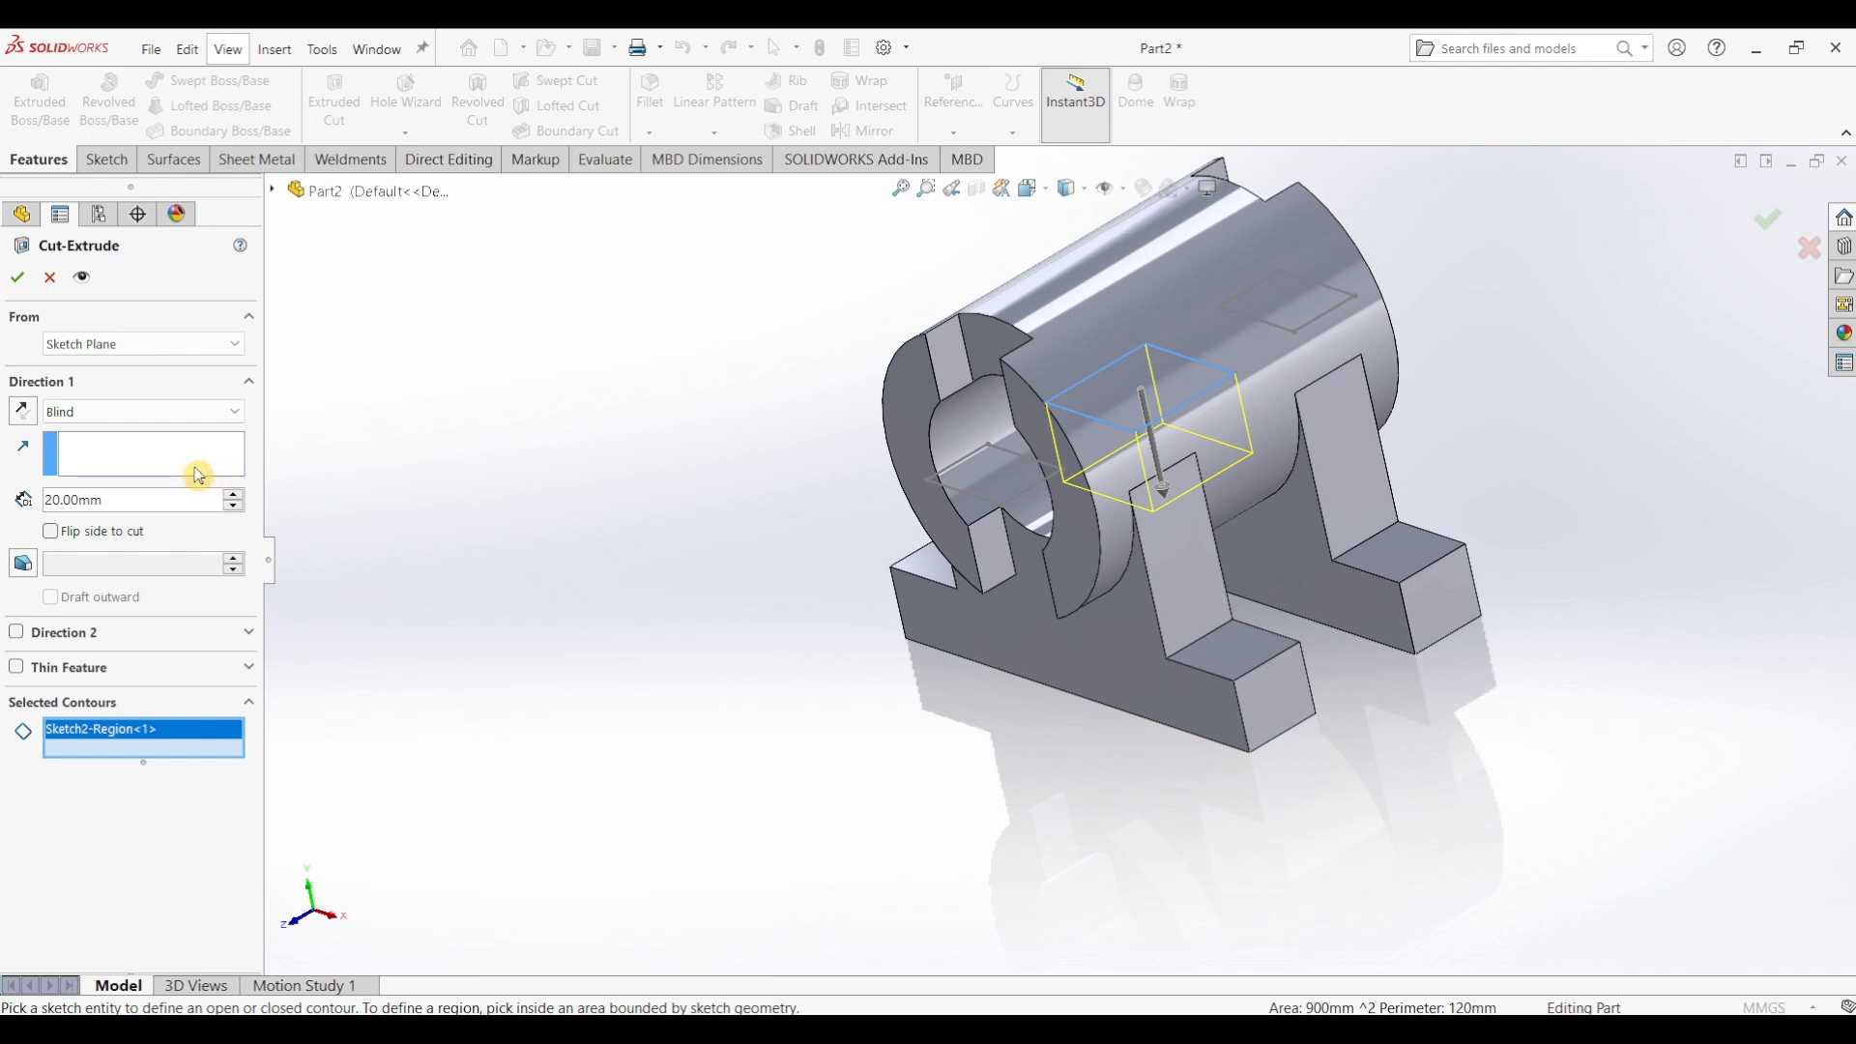
{"action": "left_click", "coordinate": [196, 425]}
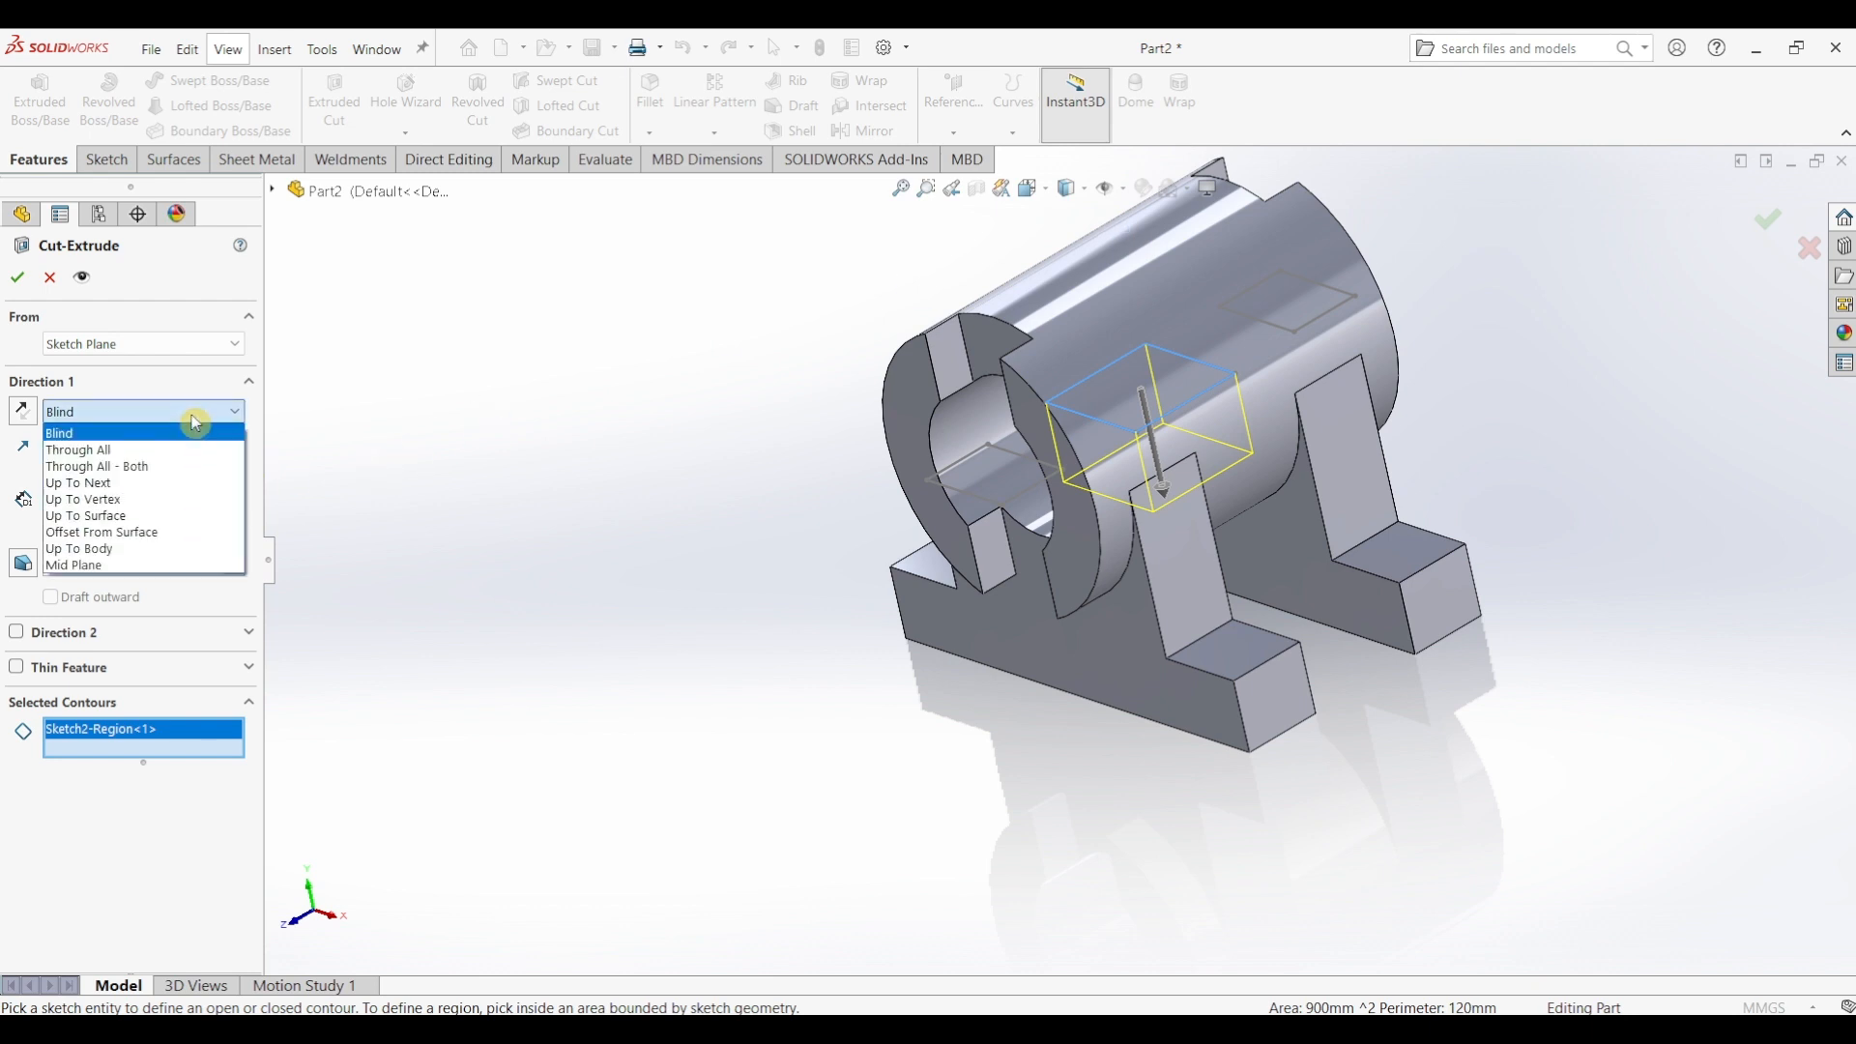
{"action": "left_click", "coordinate": [159, 451]}
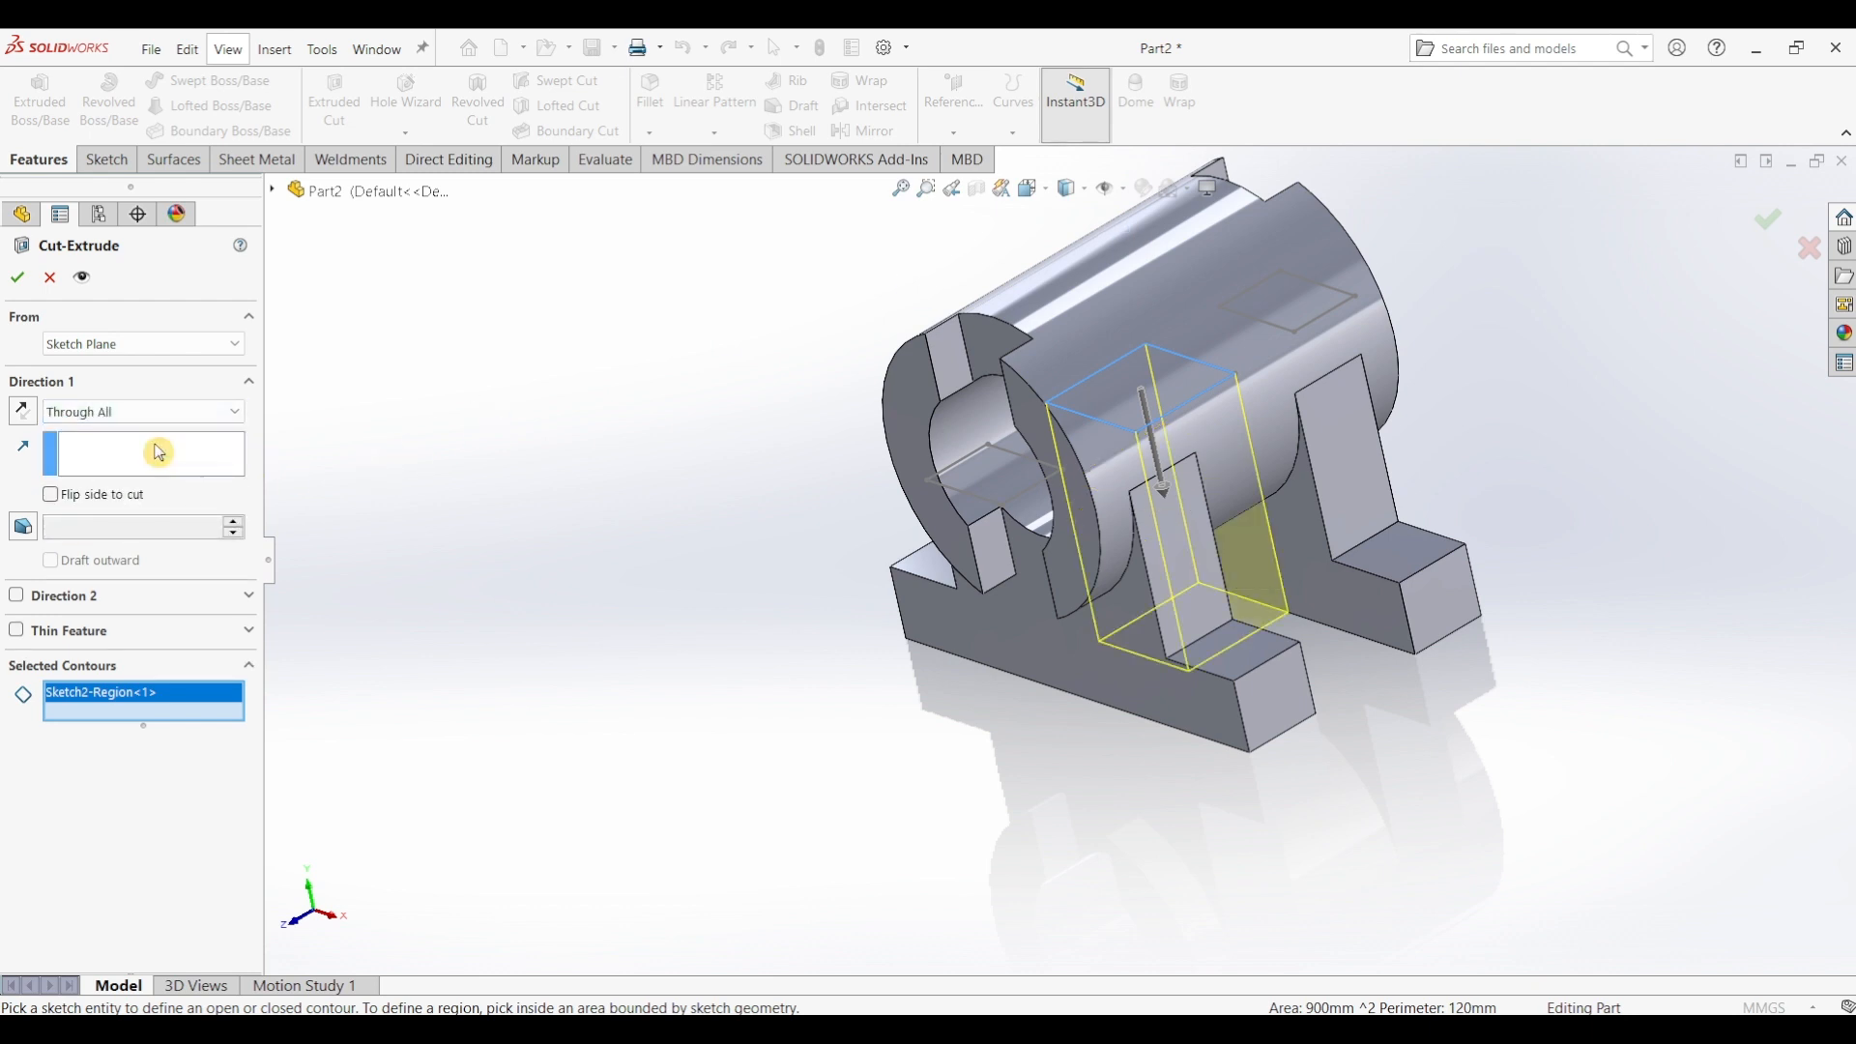
{"action": "left_click", "coordinate": [23, 412]}
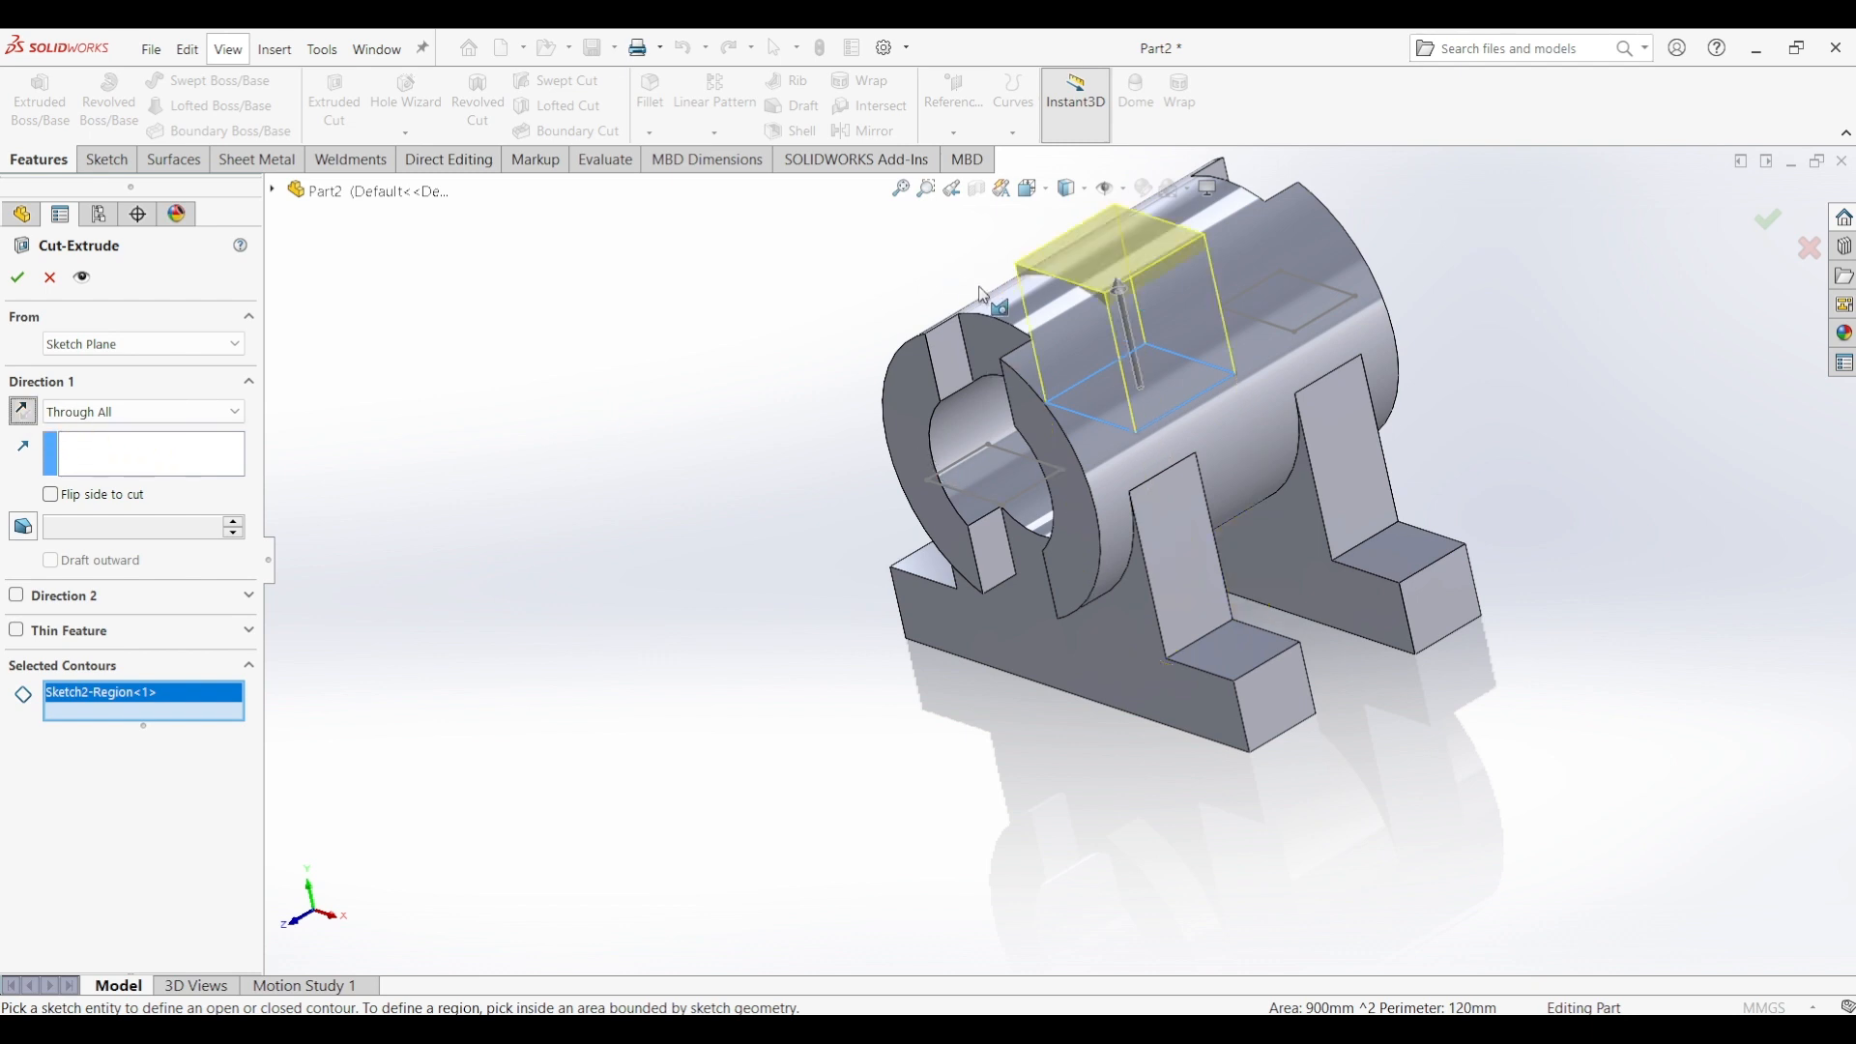
{"action": "left_click", "coordinate": [25, 287]}
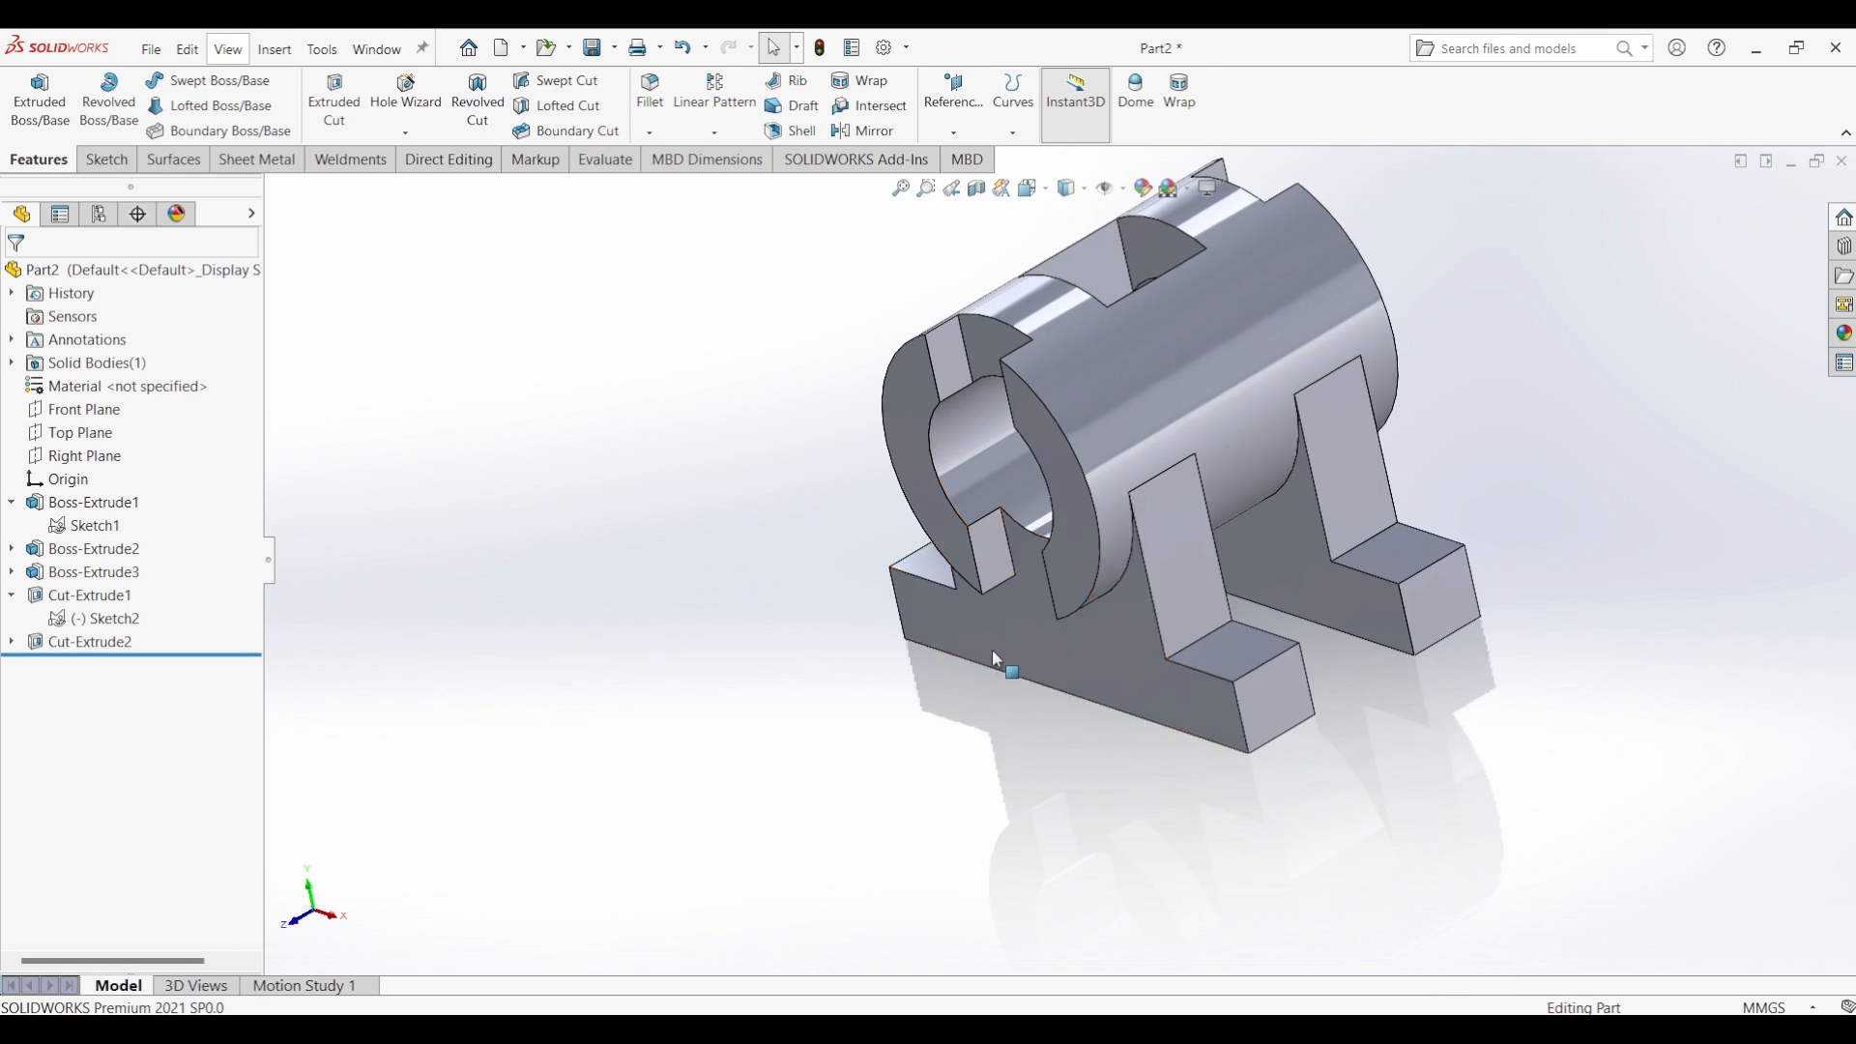
- Check the foot holes in the PDF drawing and start a sketch on the rear right foot's top face
{"action": "key", "text": "ctrl+7"}
{"action": "left_click", "coordinate": [1433, 425]}
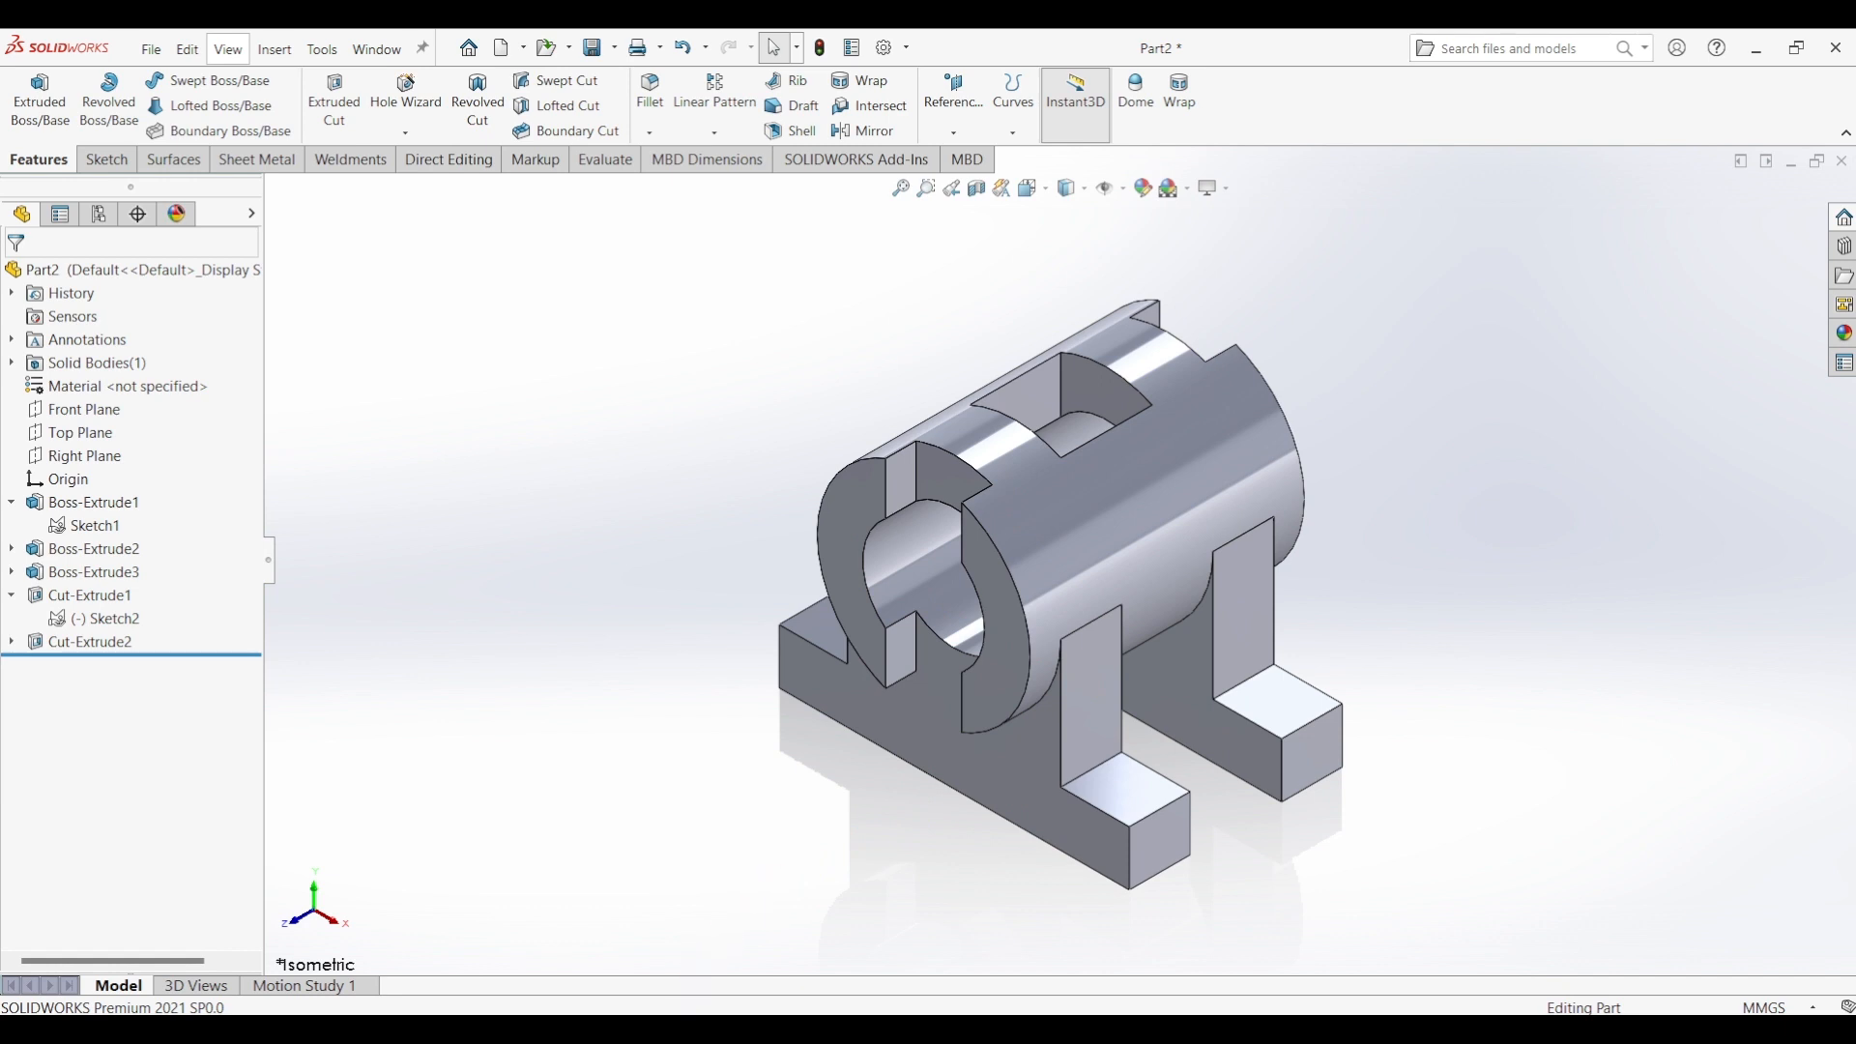
{"action": "key", "text": "alt+Tab"}
{"action": "left_click", "coordinate": [1291, 708]}
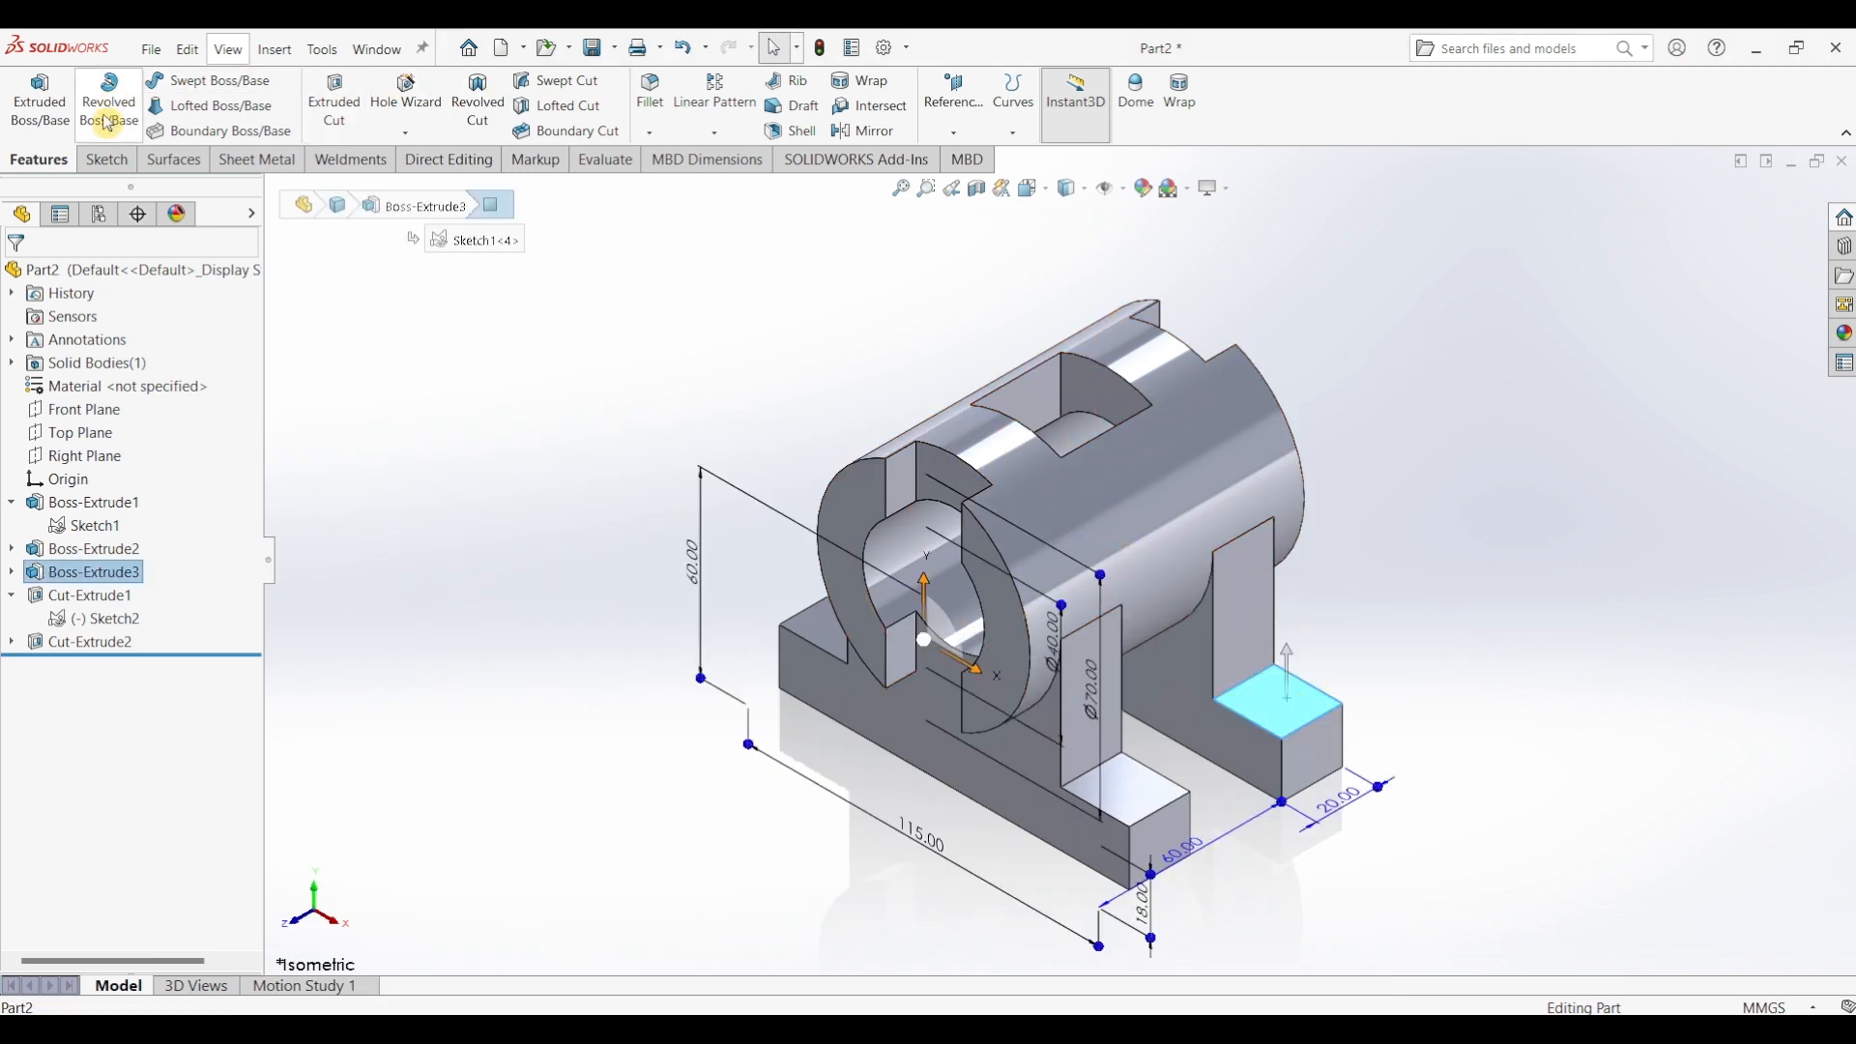
{"action": "left_click", "coordinate": [106, 160]}
{"action": "left_click", "coordinate": [36, 116]}
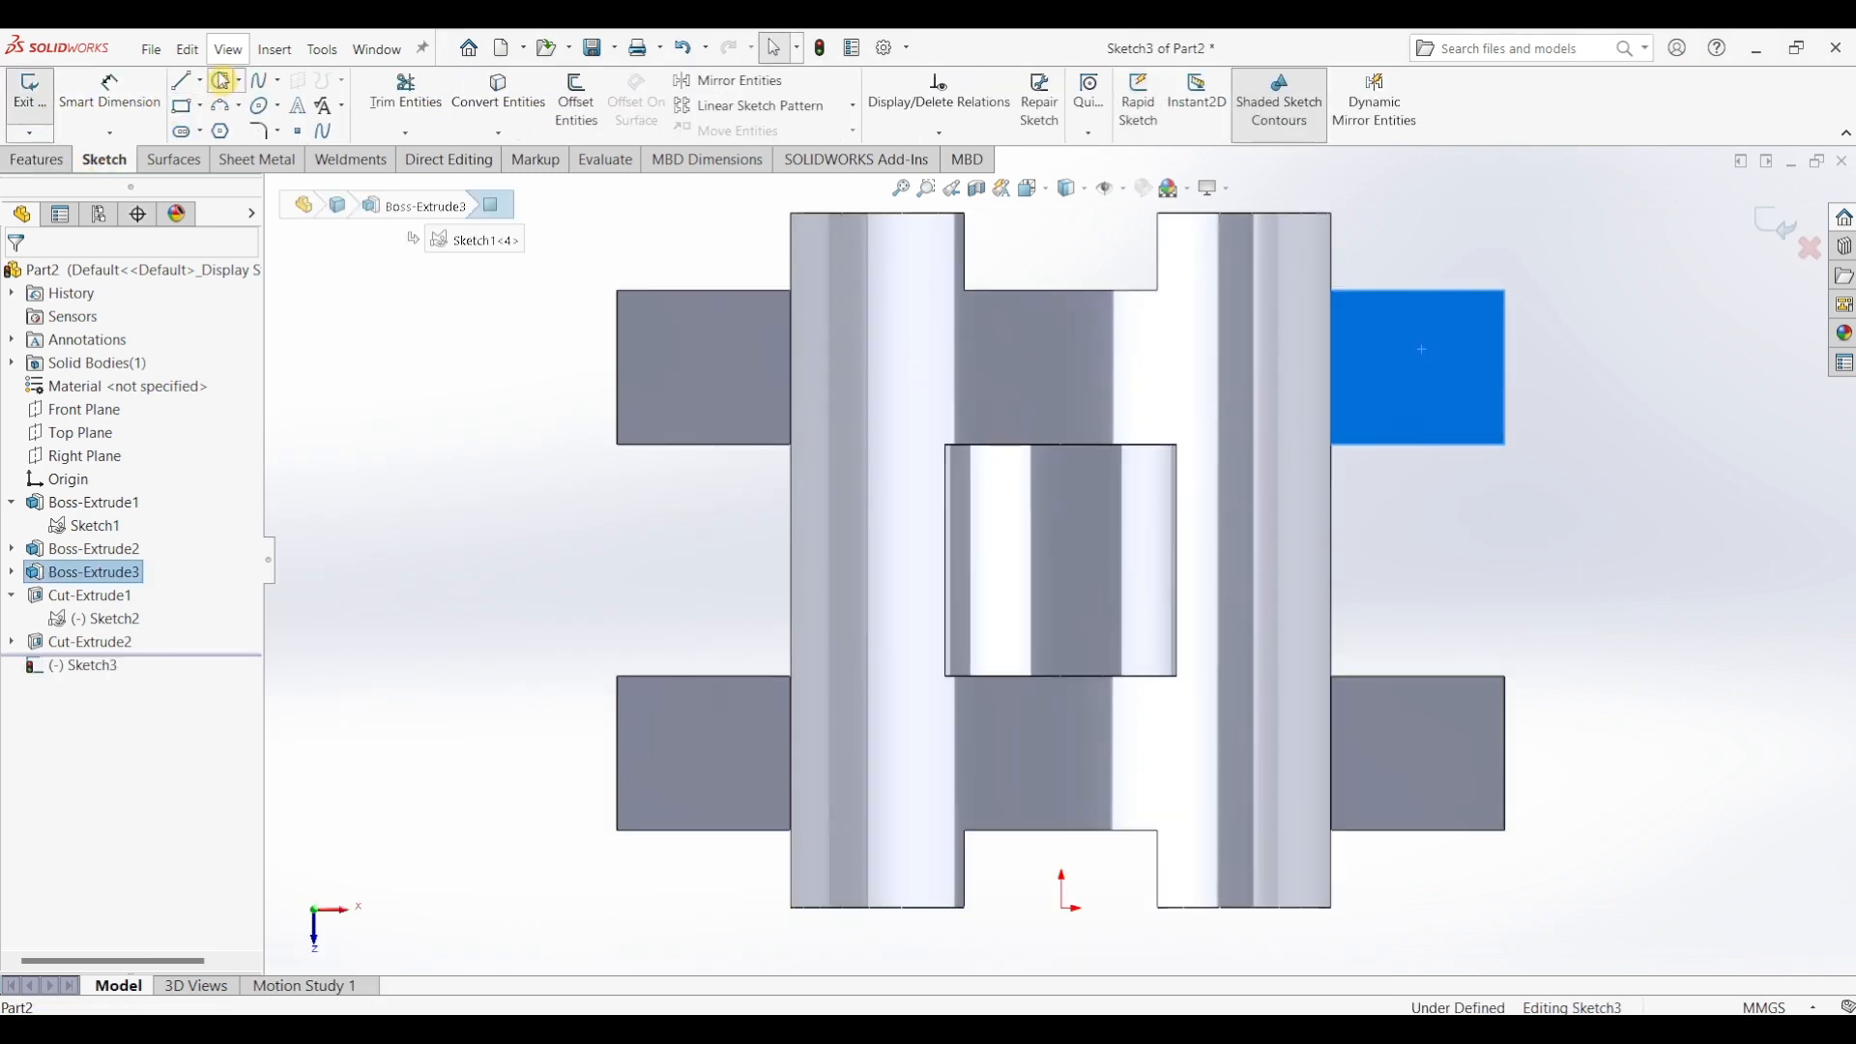
- Sketch four circles about 9 to 12 mm in diameter, one near the middle of each mounting foot
{"action": "left_click", "coordinate": [222, 80]}
{"action": "left_click", "coordinate": [1408, 358]}
{"action": "left_click", "coordinate": [1449, 383]}
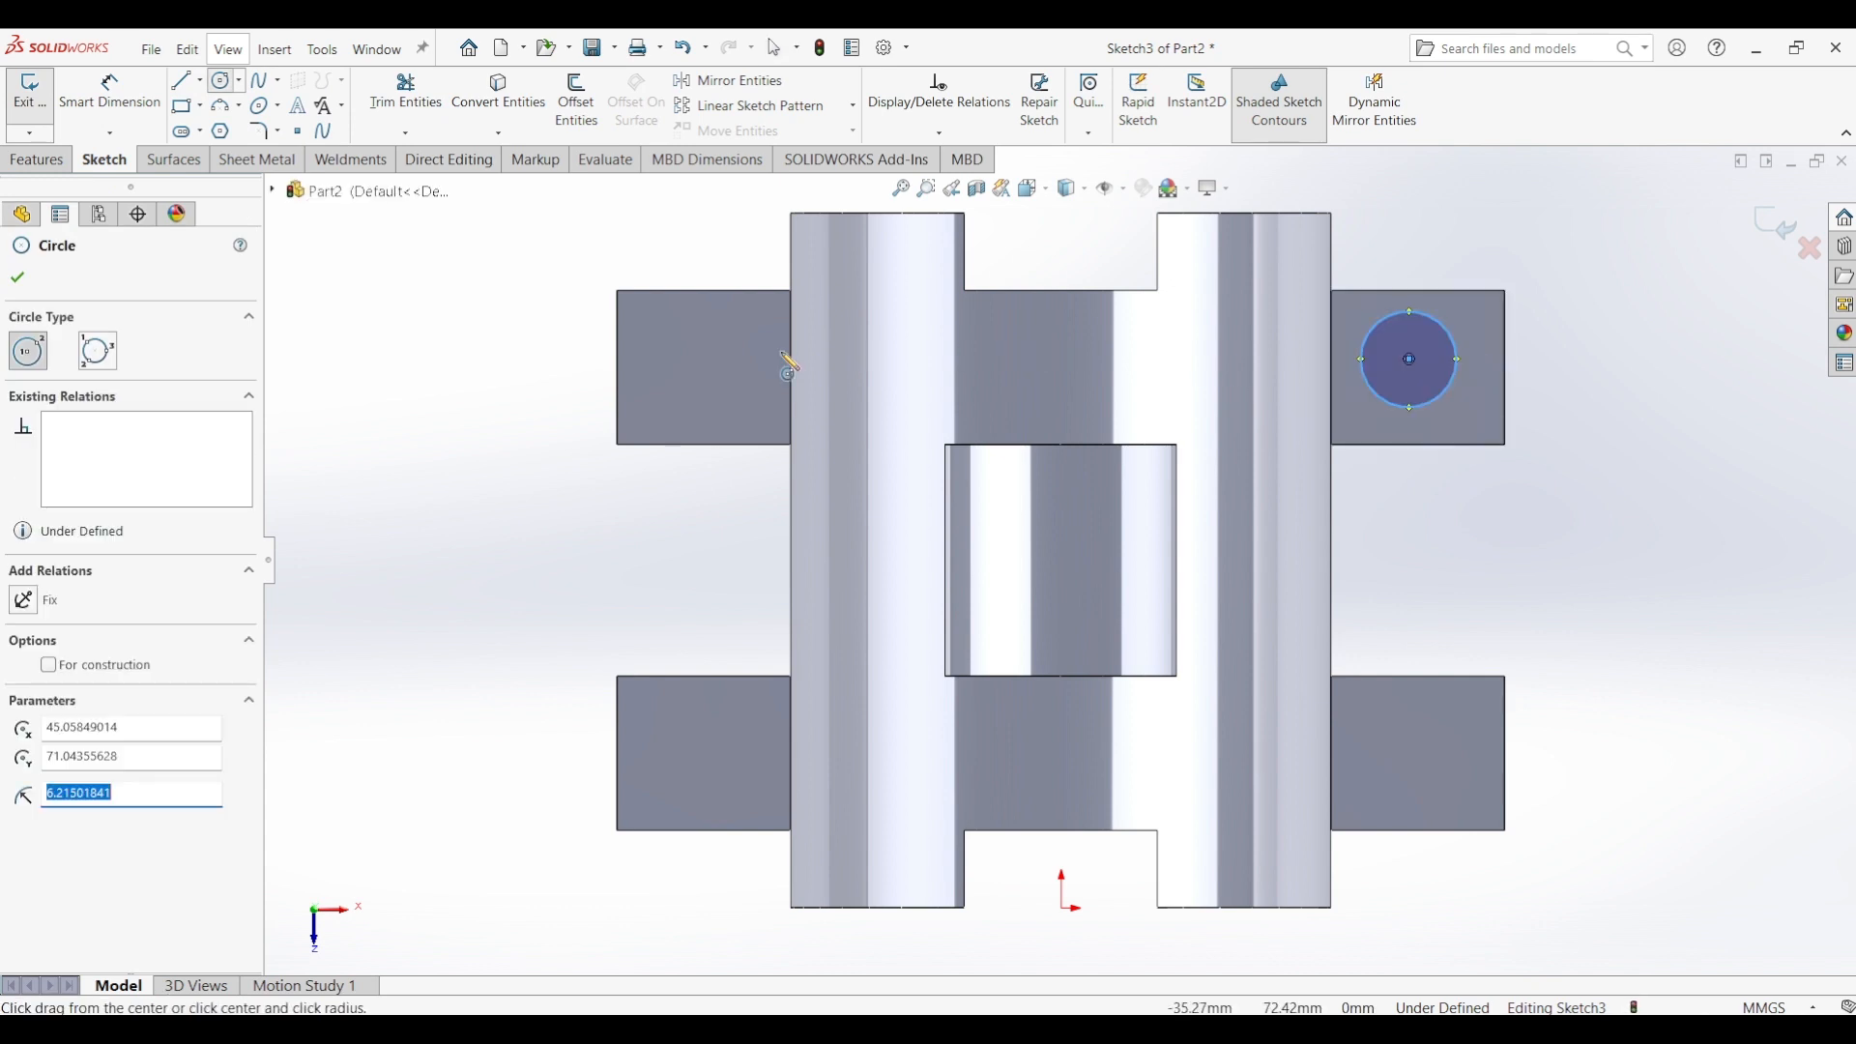
{"action": "left_click", "coordinate": [698, 359]}
{"action": "left_click", "coordinate": [733, 406]}
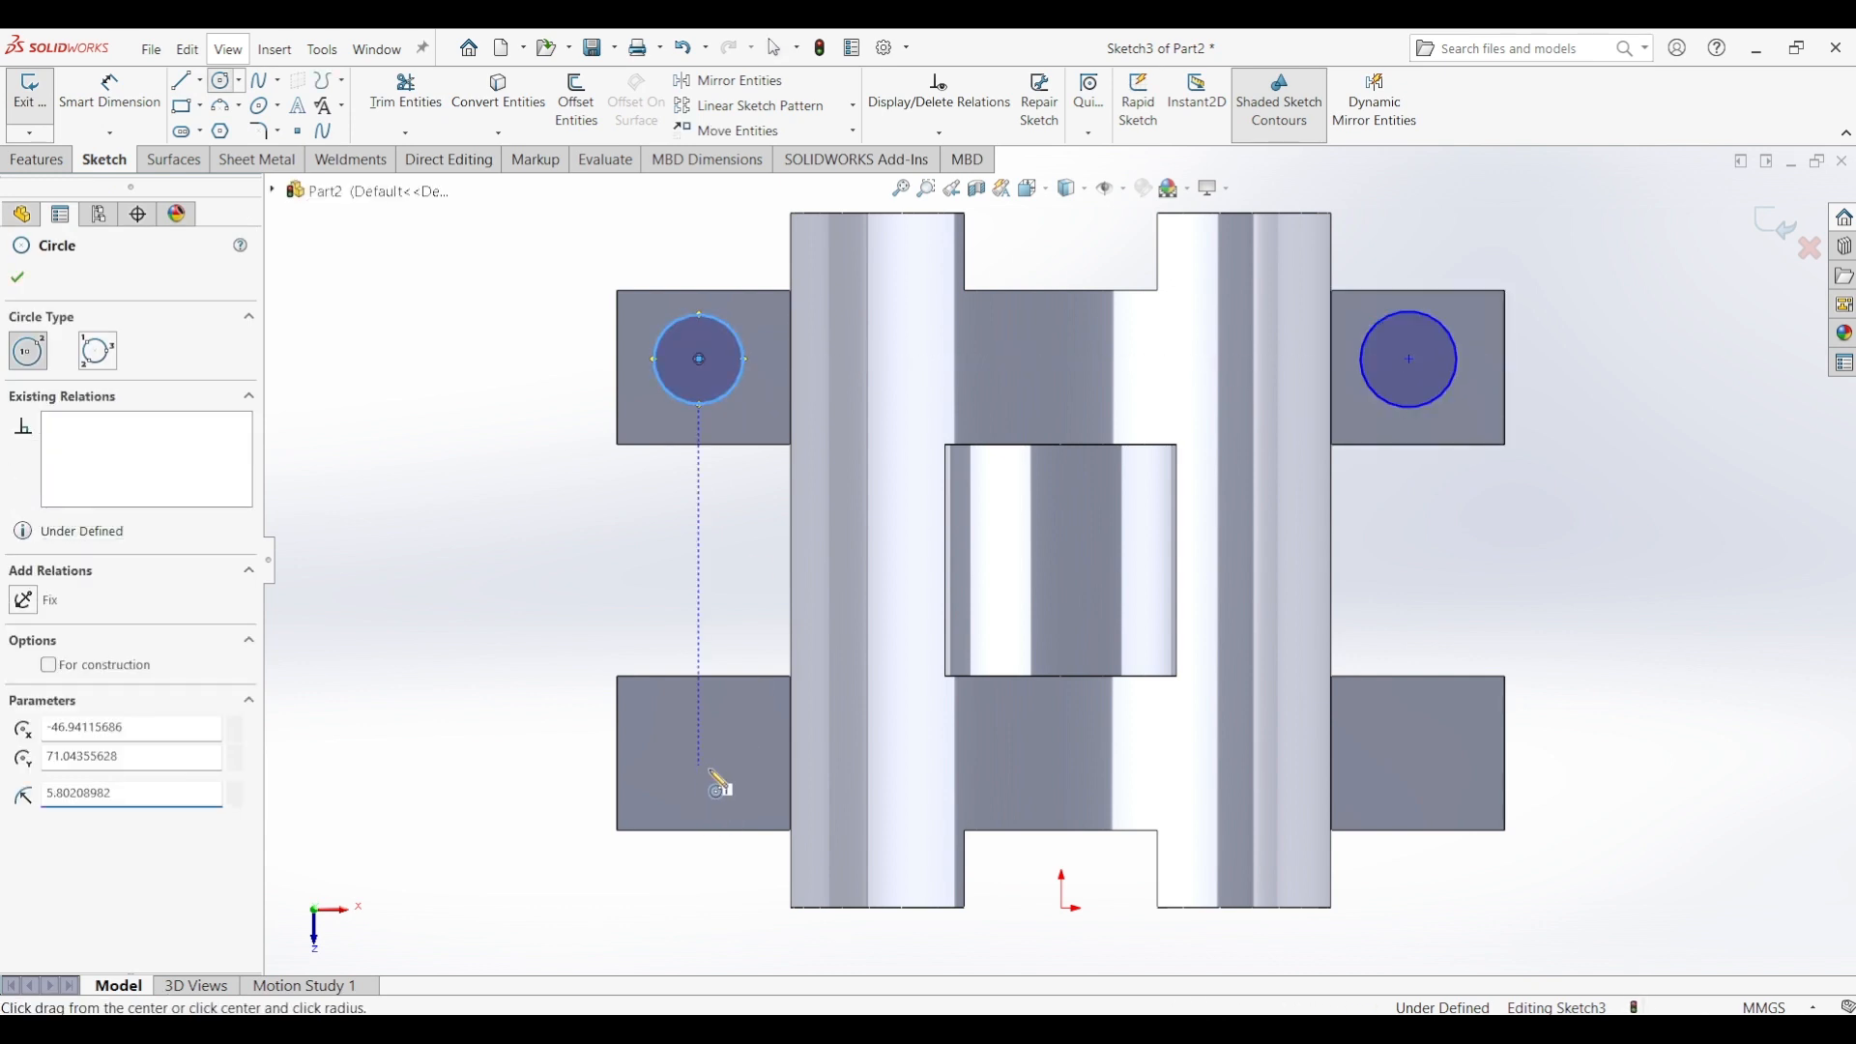
{"action": "left_click", "coordinate": [699, 764]}
{"action": "left_click", "coordinate": [725, 788]}
{"action": "left_click", "coordinate": [1420, 756]}
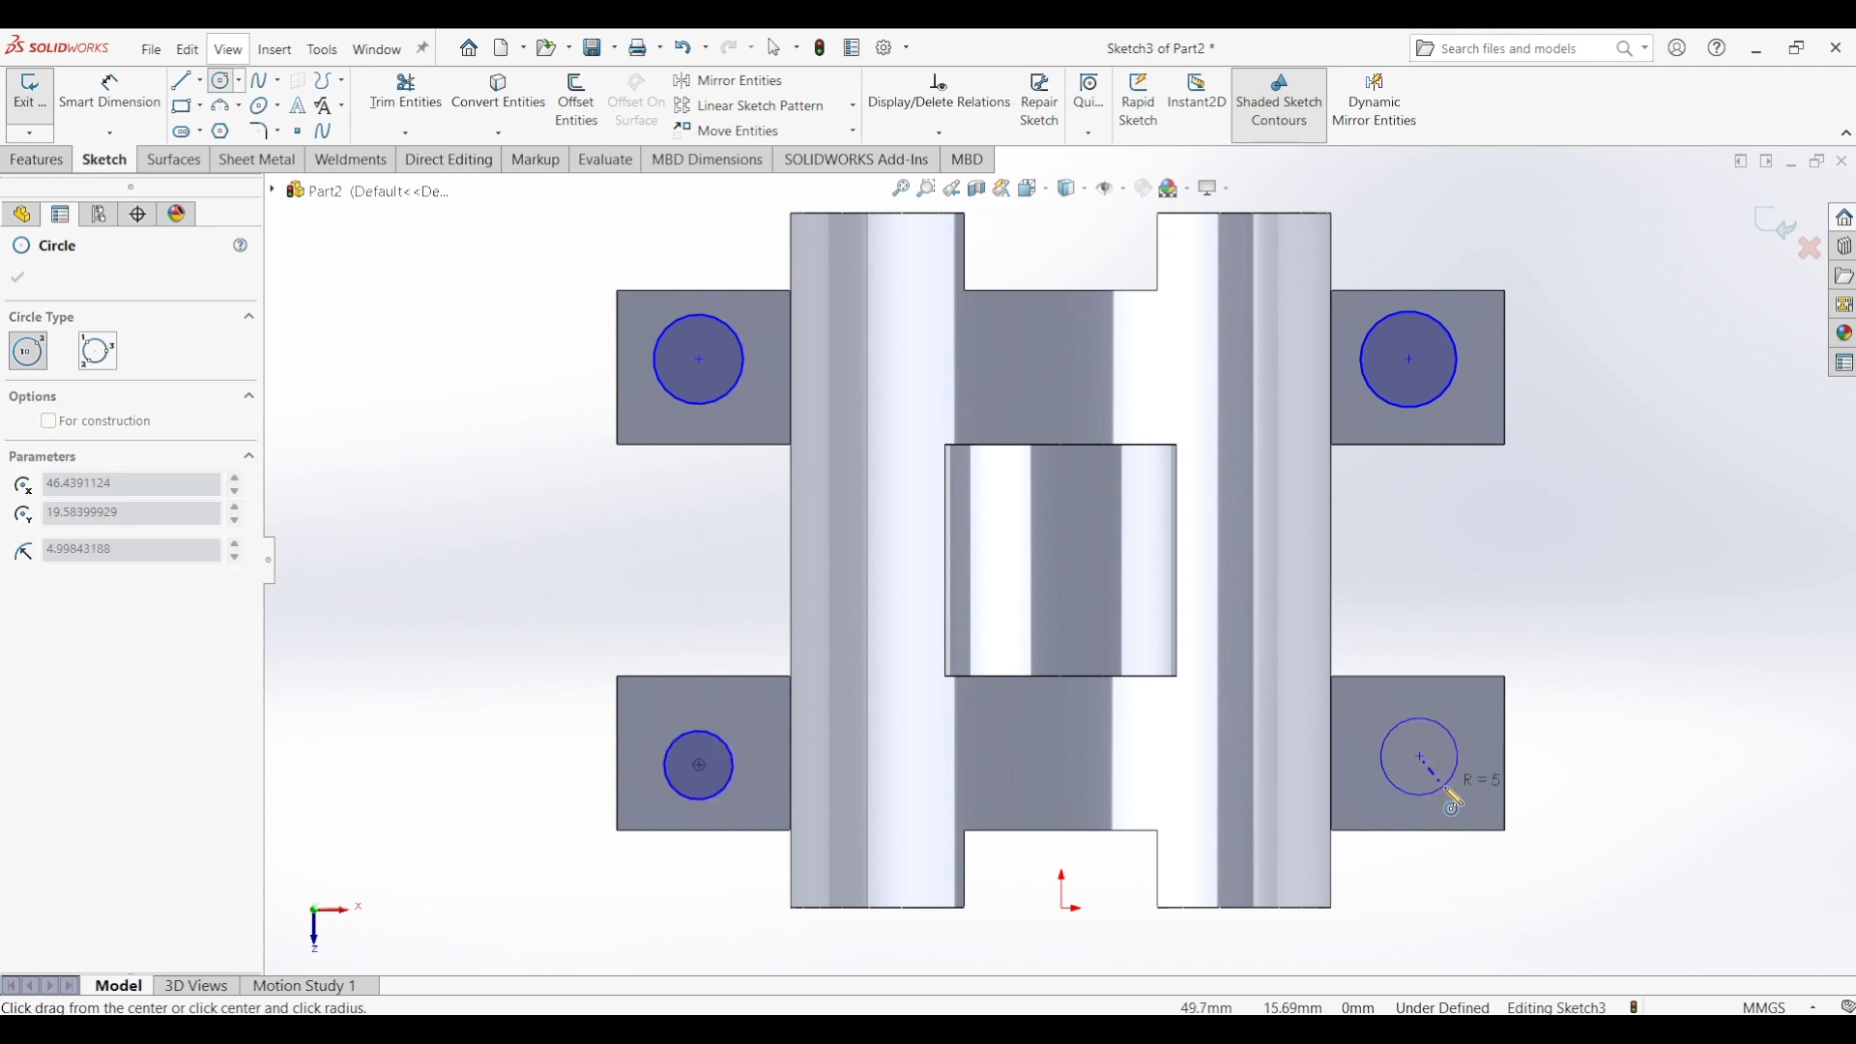
{"action": "left_click", "coordinate": [1447, 788]}
{"action": "key", "text": "Escape"}
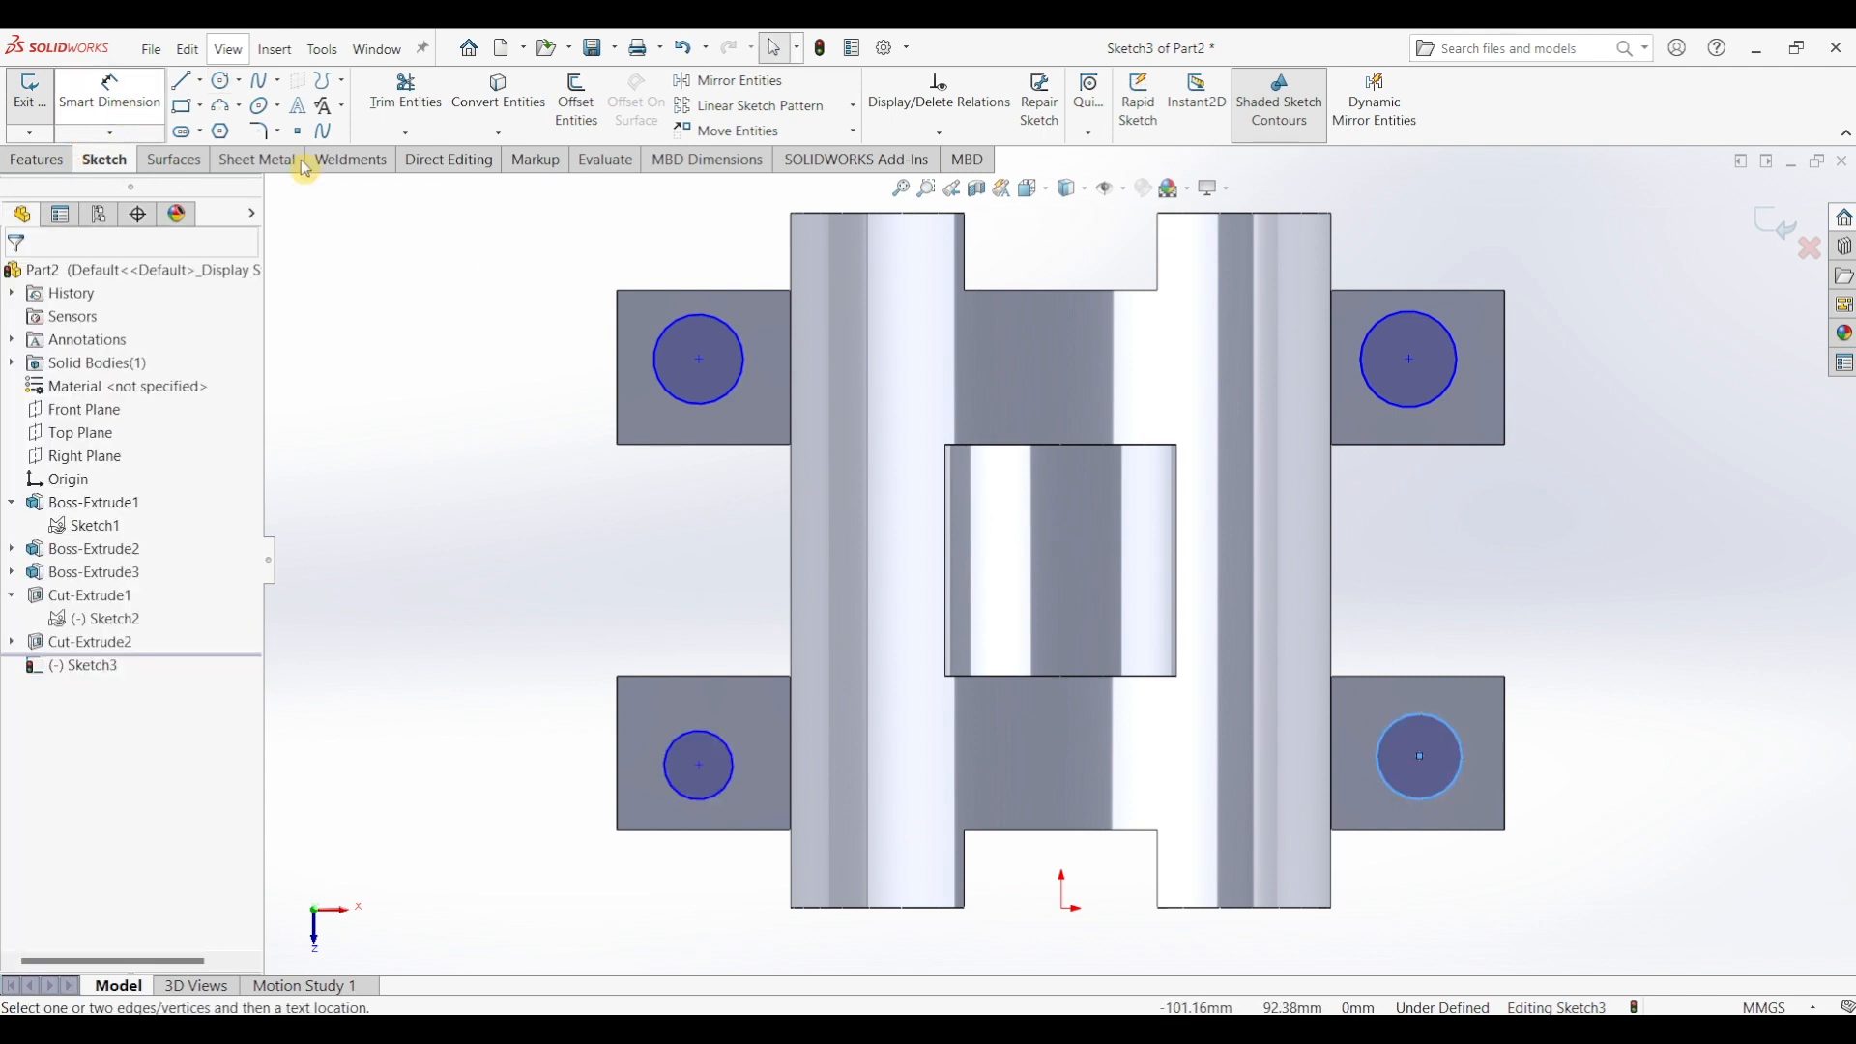
- Dimension the rear right foot's circle to a 12 mm diameter
{"action": "left_click", "coordinate": [109, 92]}
{"action": "left_click", "coordinate": [1459, 355]}
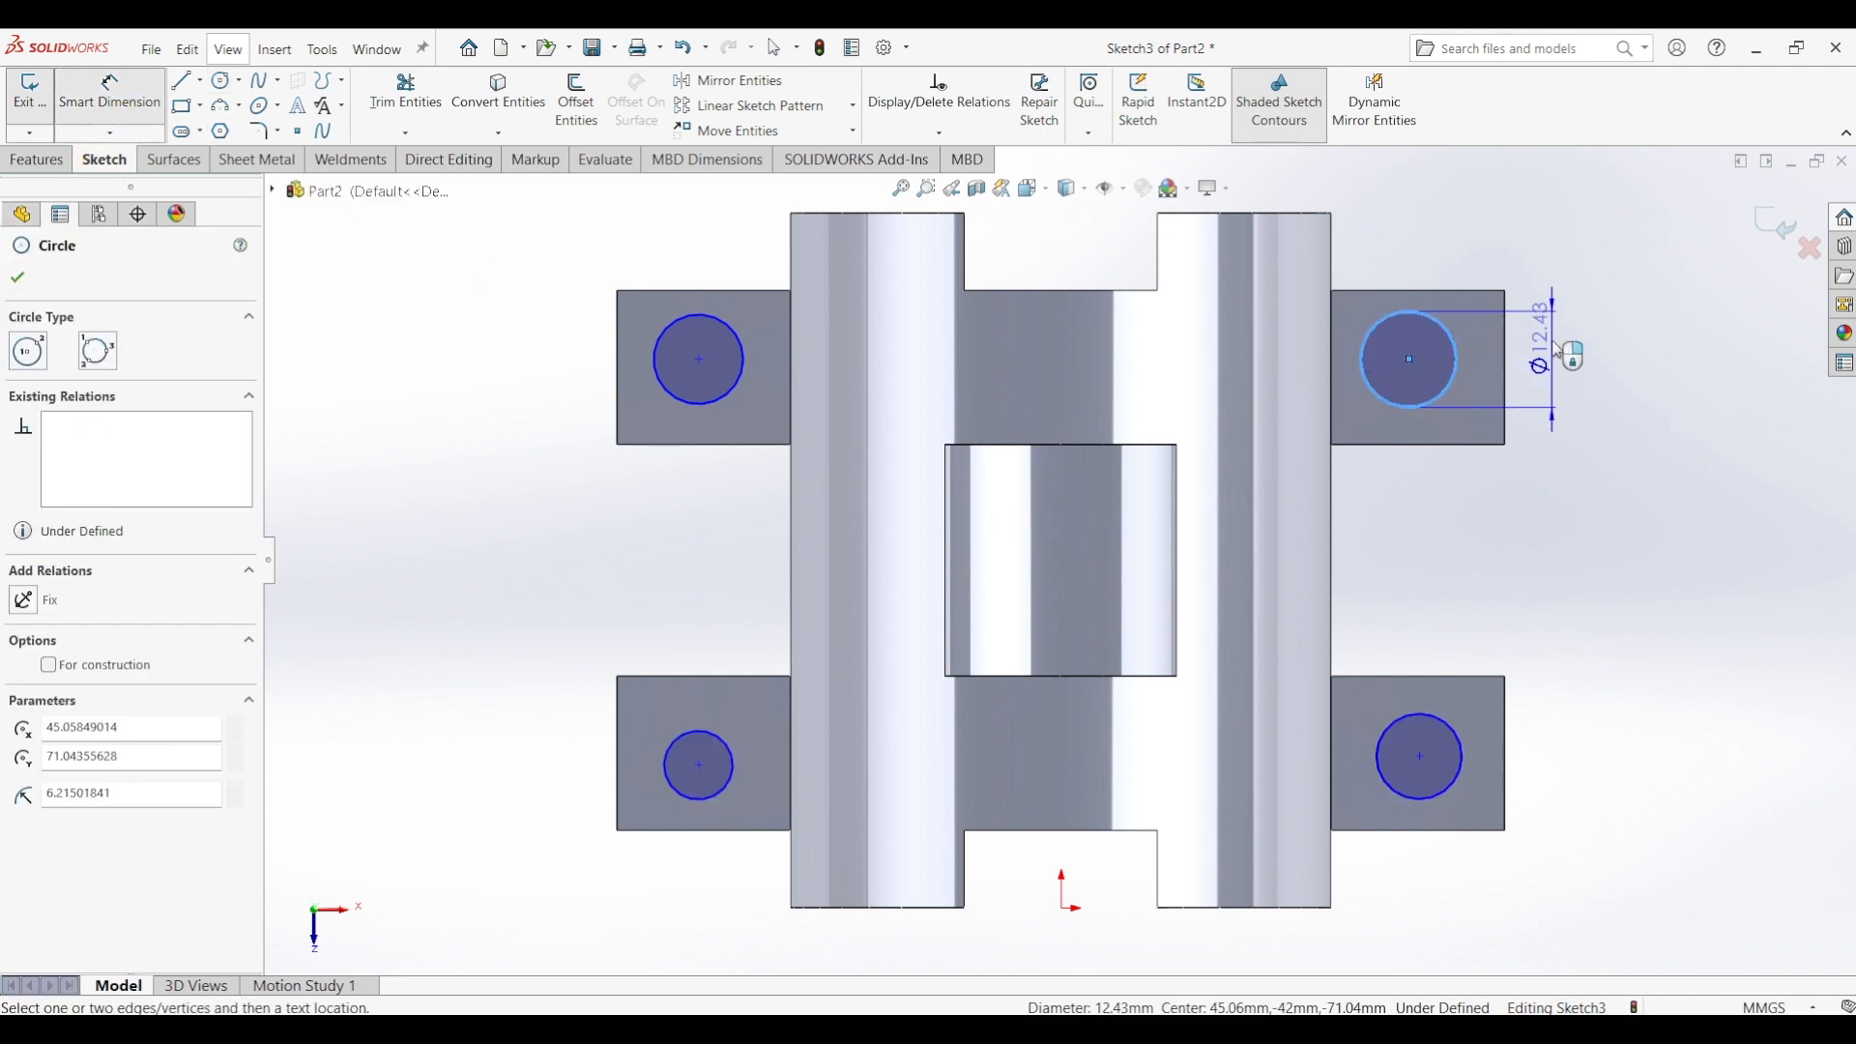
{"action": "left_click", "coordinate": [1600, 361]}
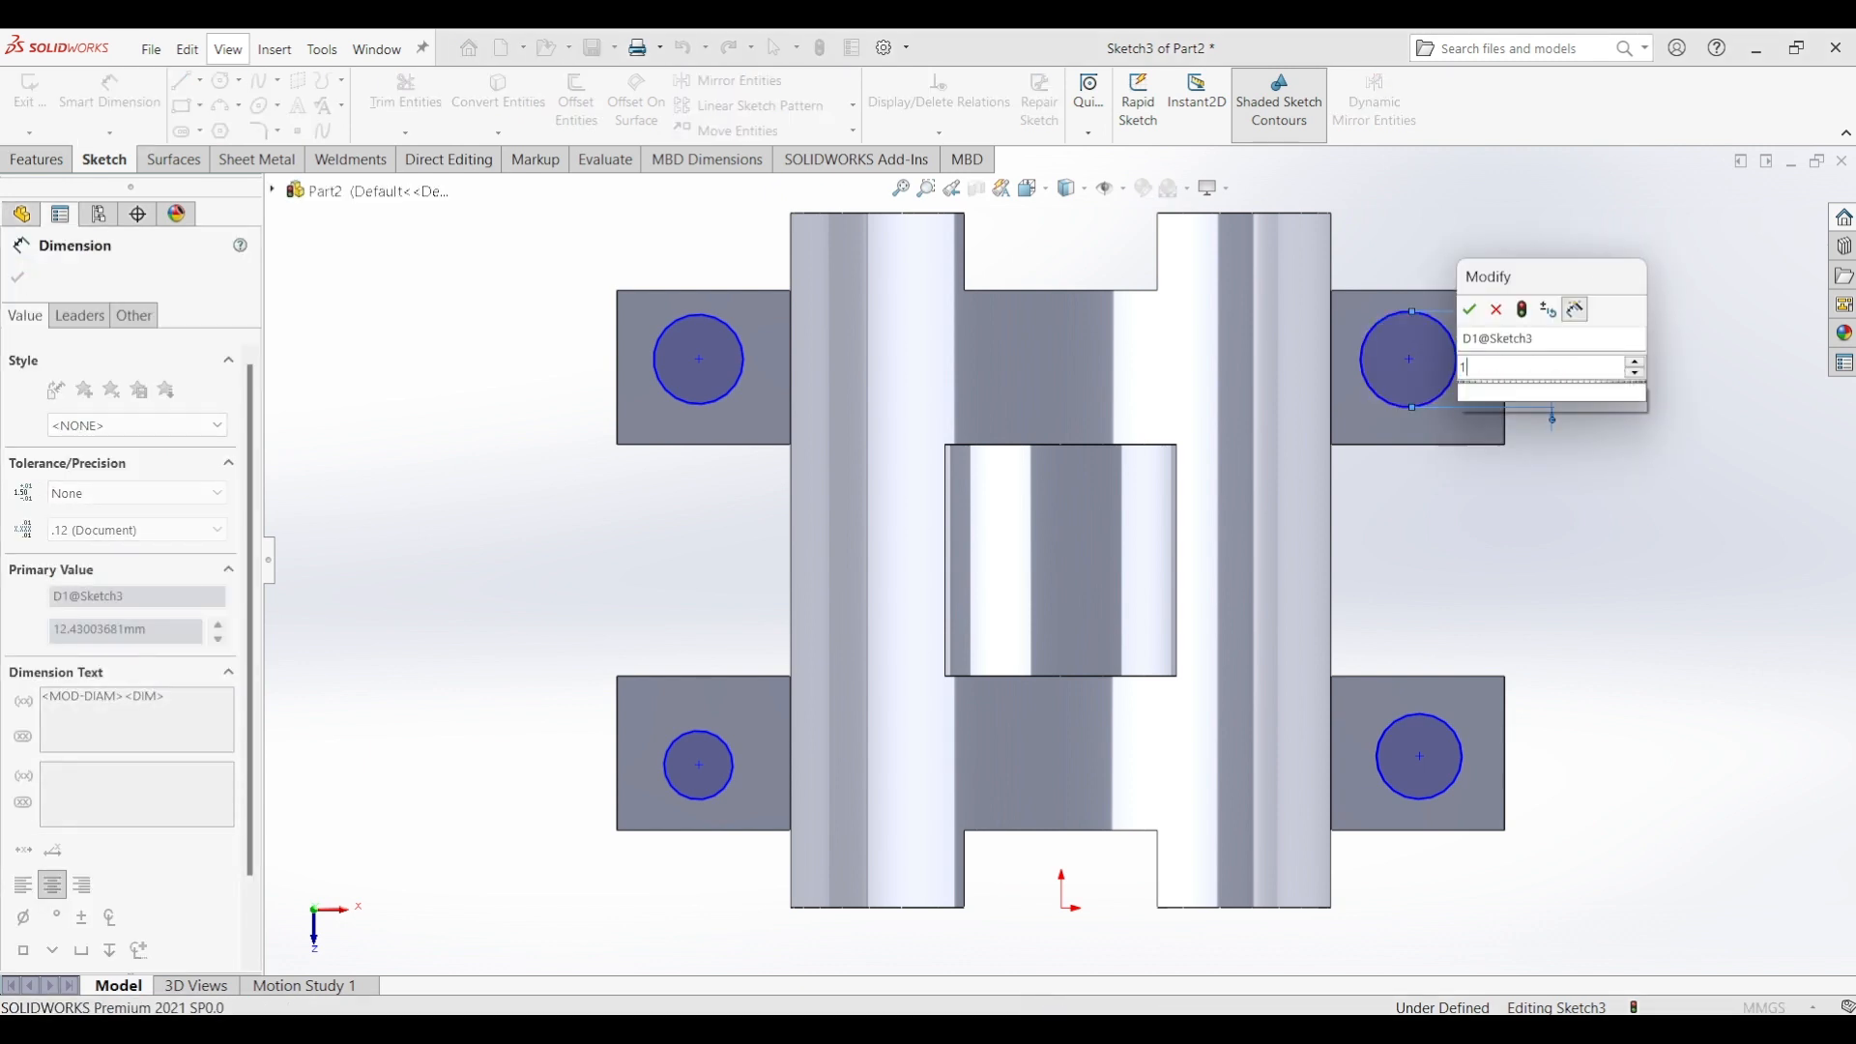
{"action": "key", "text": "Return"}
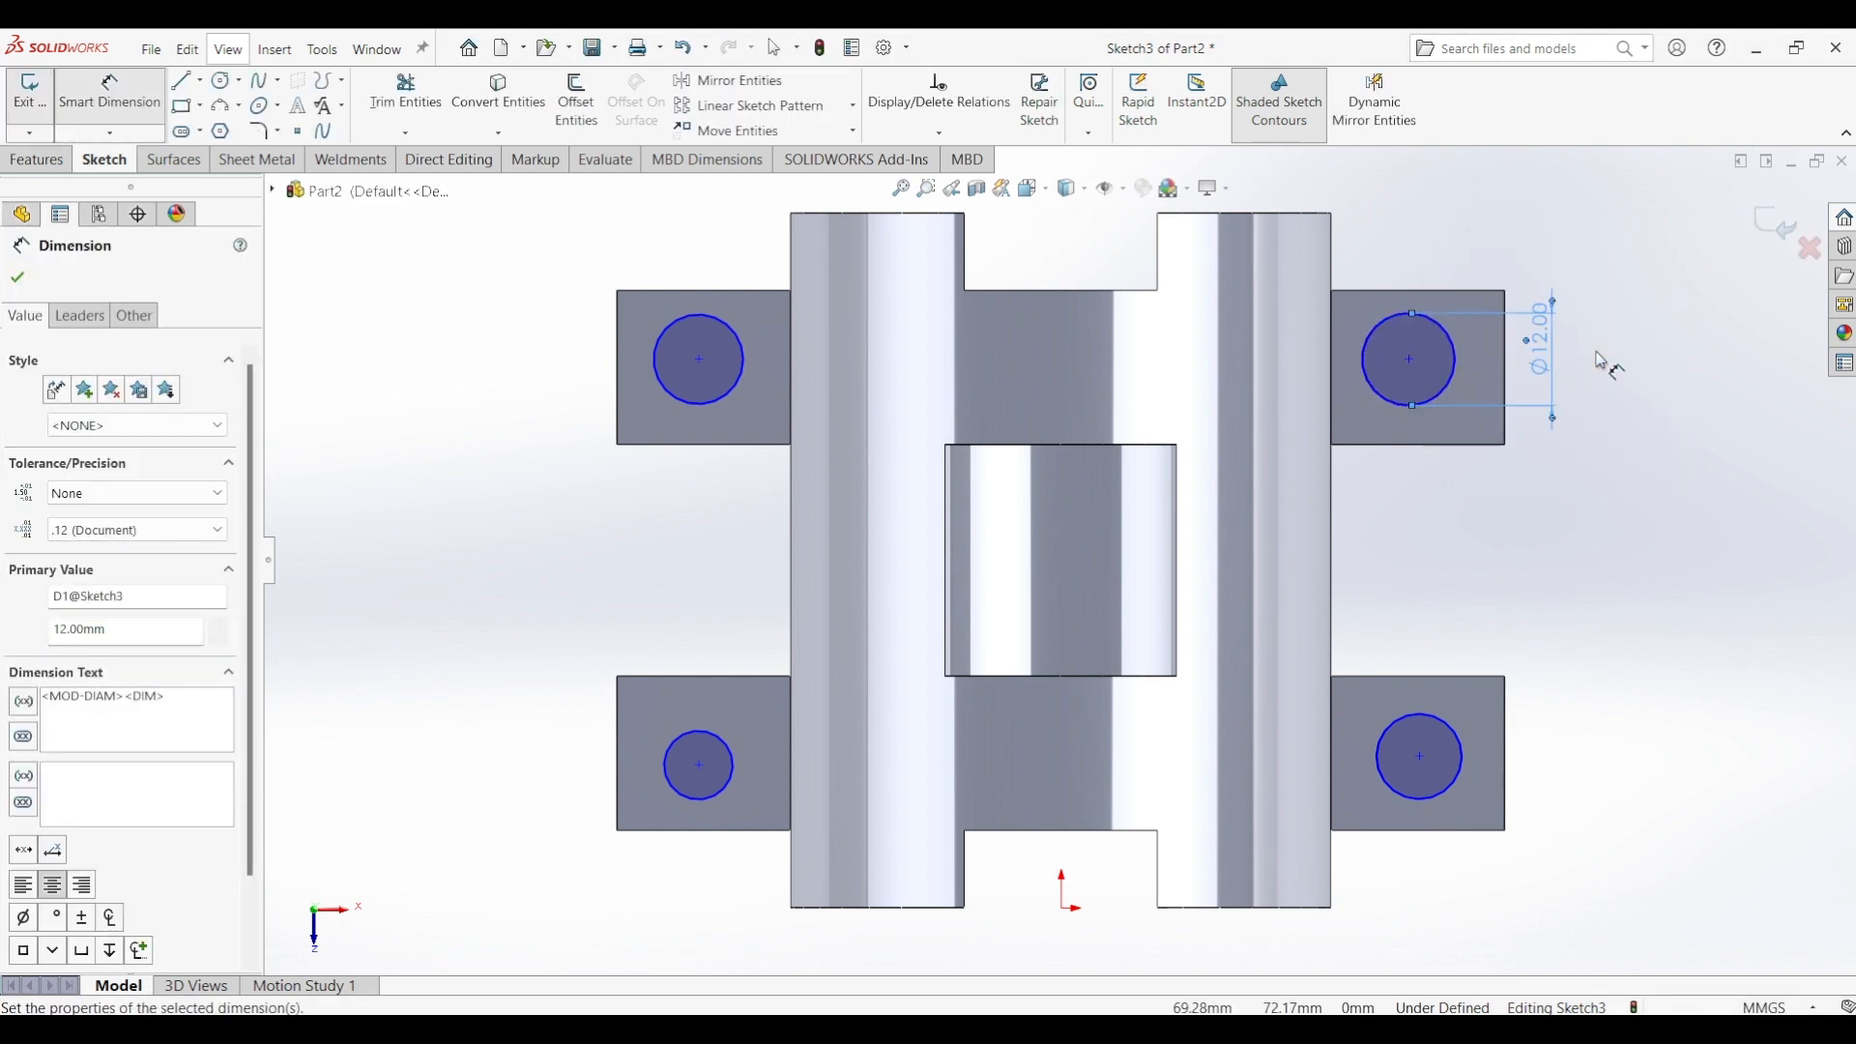
{"action": "key", "text": "Escape"}
- Make all four foot circles the same size with an Equal relation
{"action": "left_click", "coordinate": [1447, 387]}
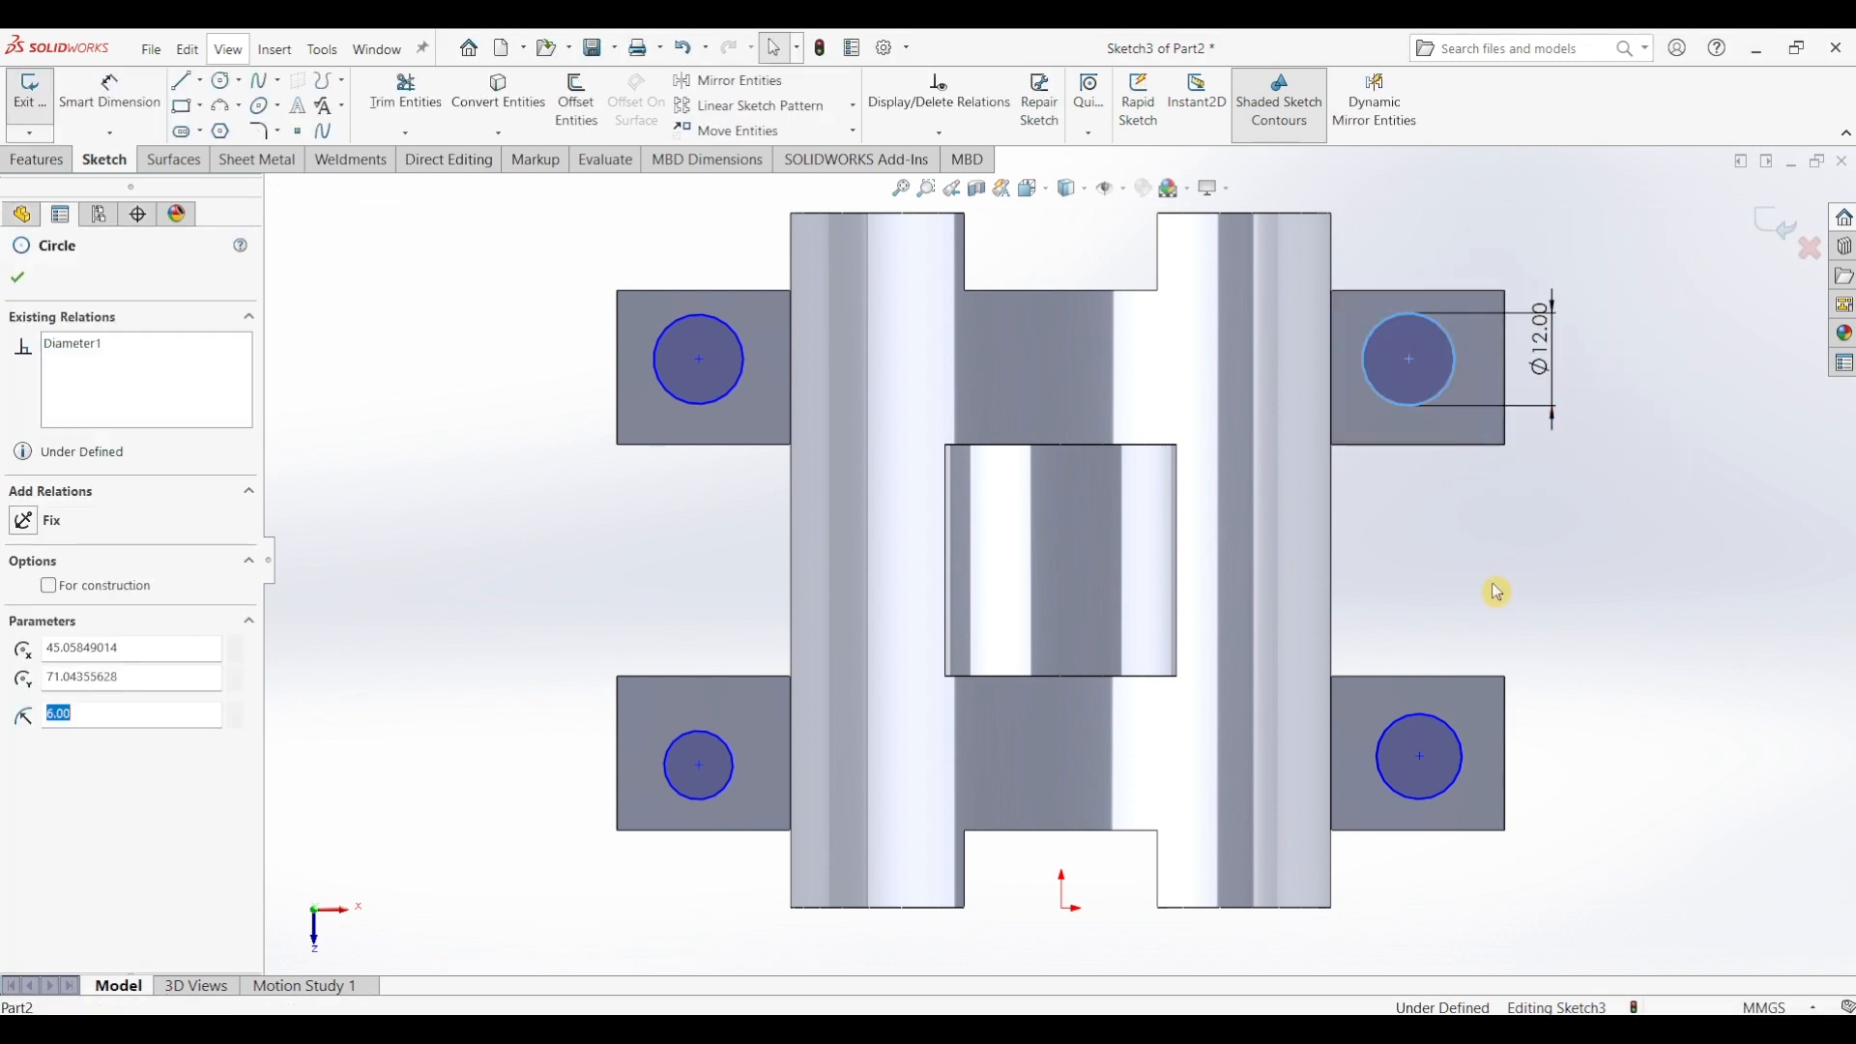
{"action": "left_click", "coordinate": [1439, 715], "text": "ctrl"}
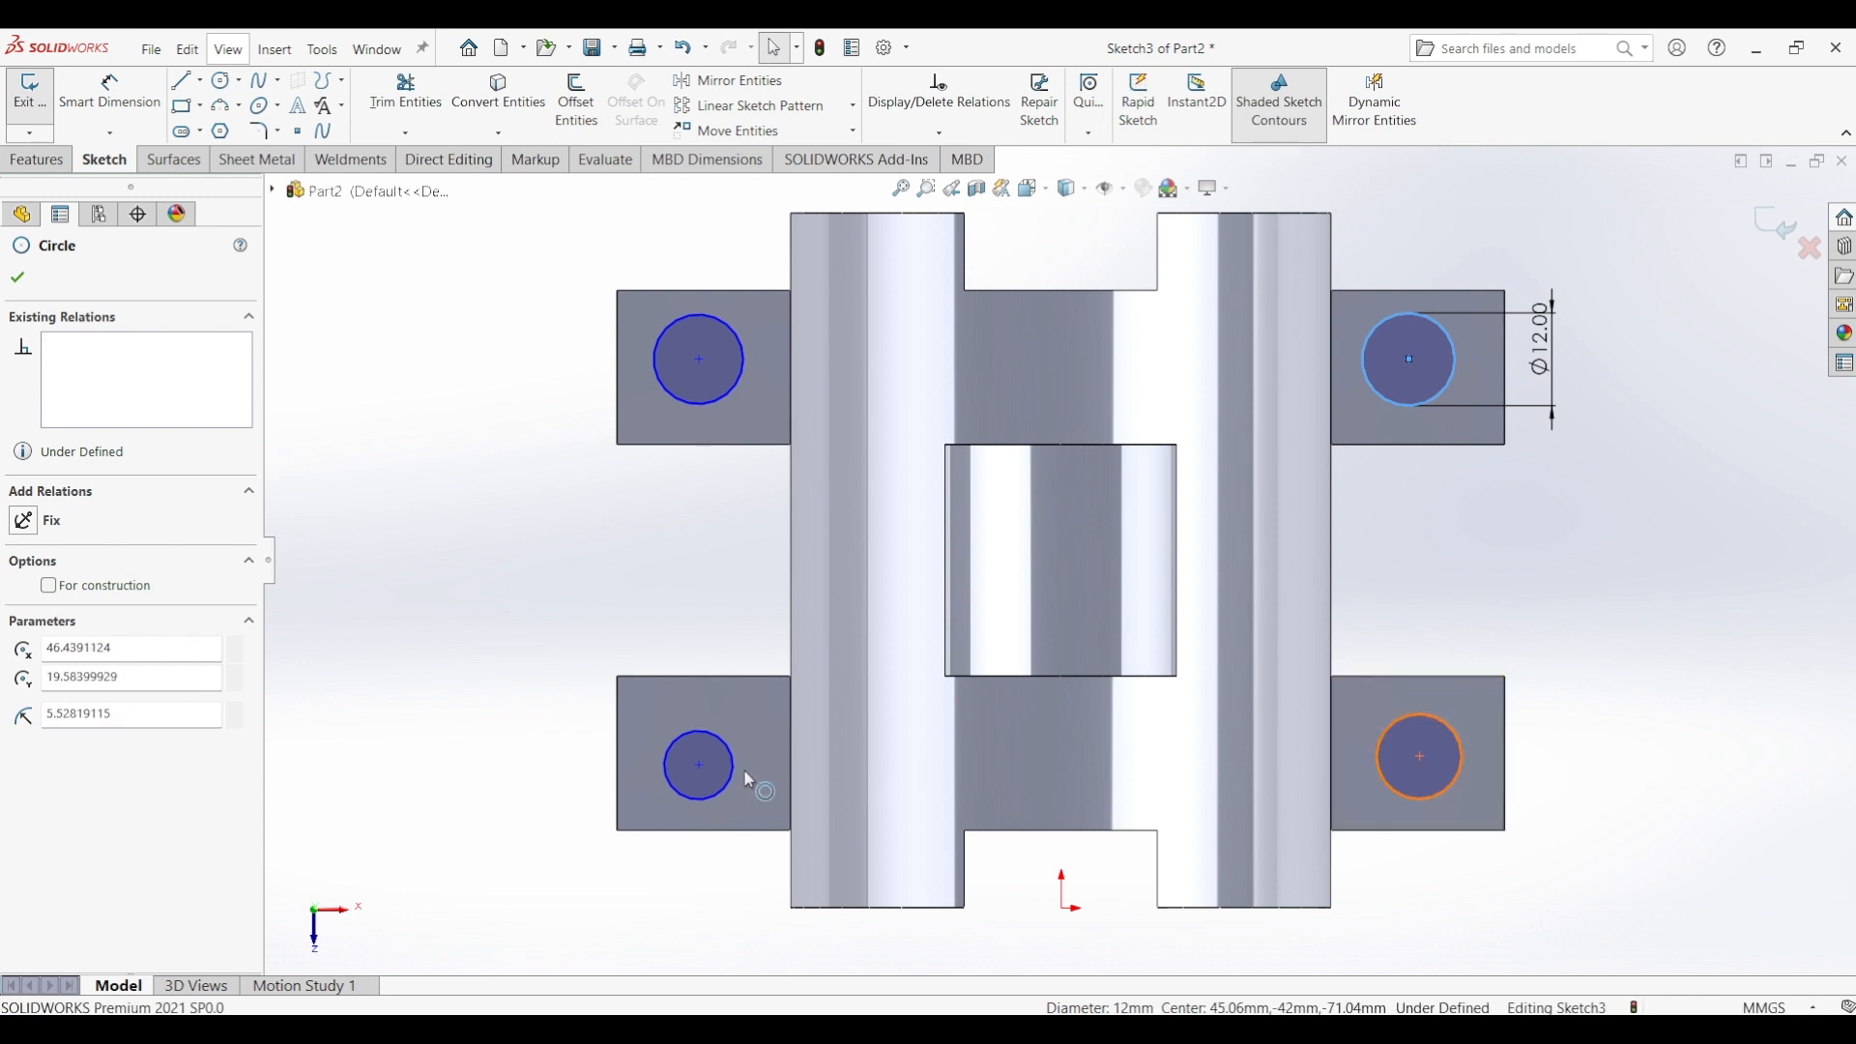
{"action": "left_click", "coordinate": [720, 395], "text": "ctrl"}
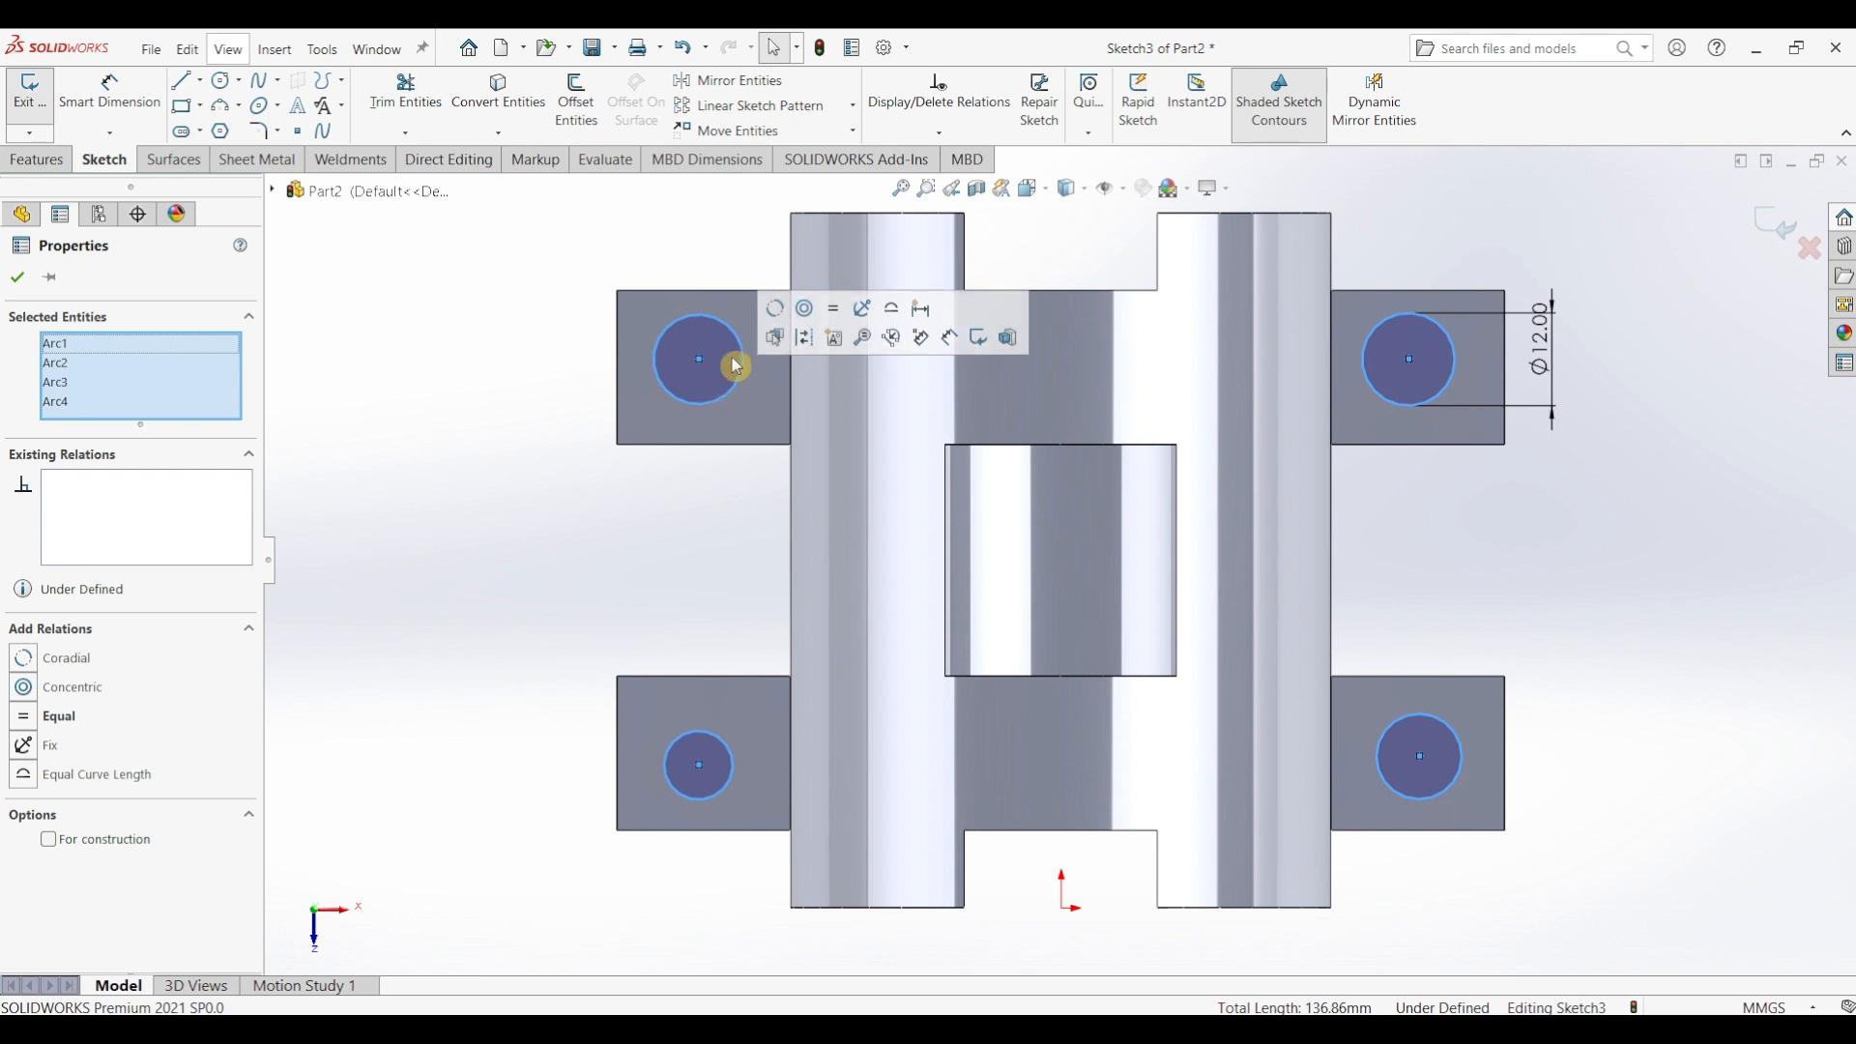
{"action": "left_click", "coordinate": [834, 315]}
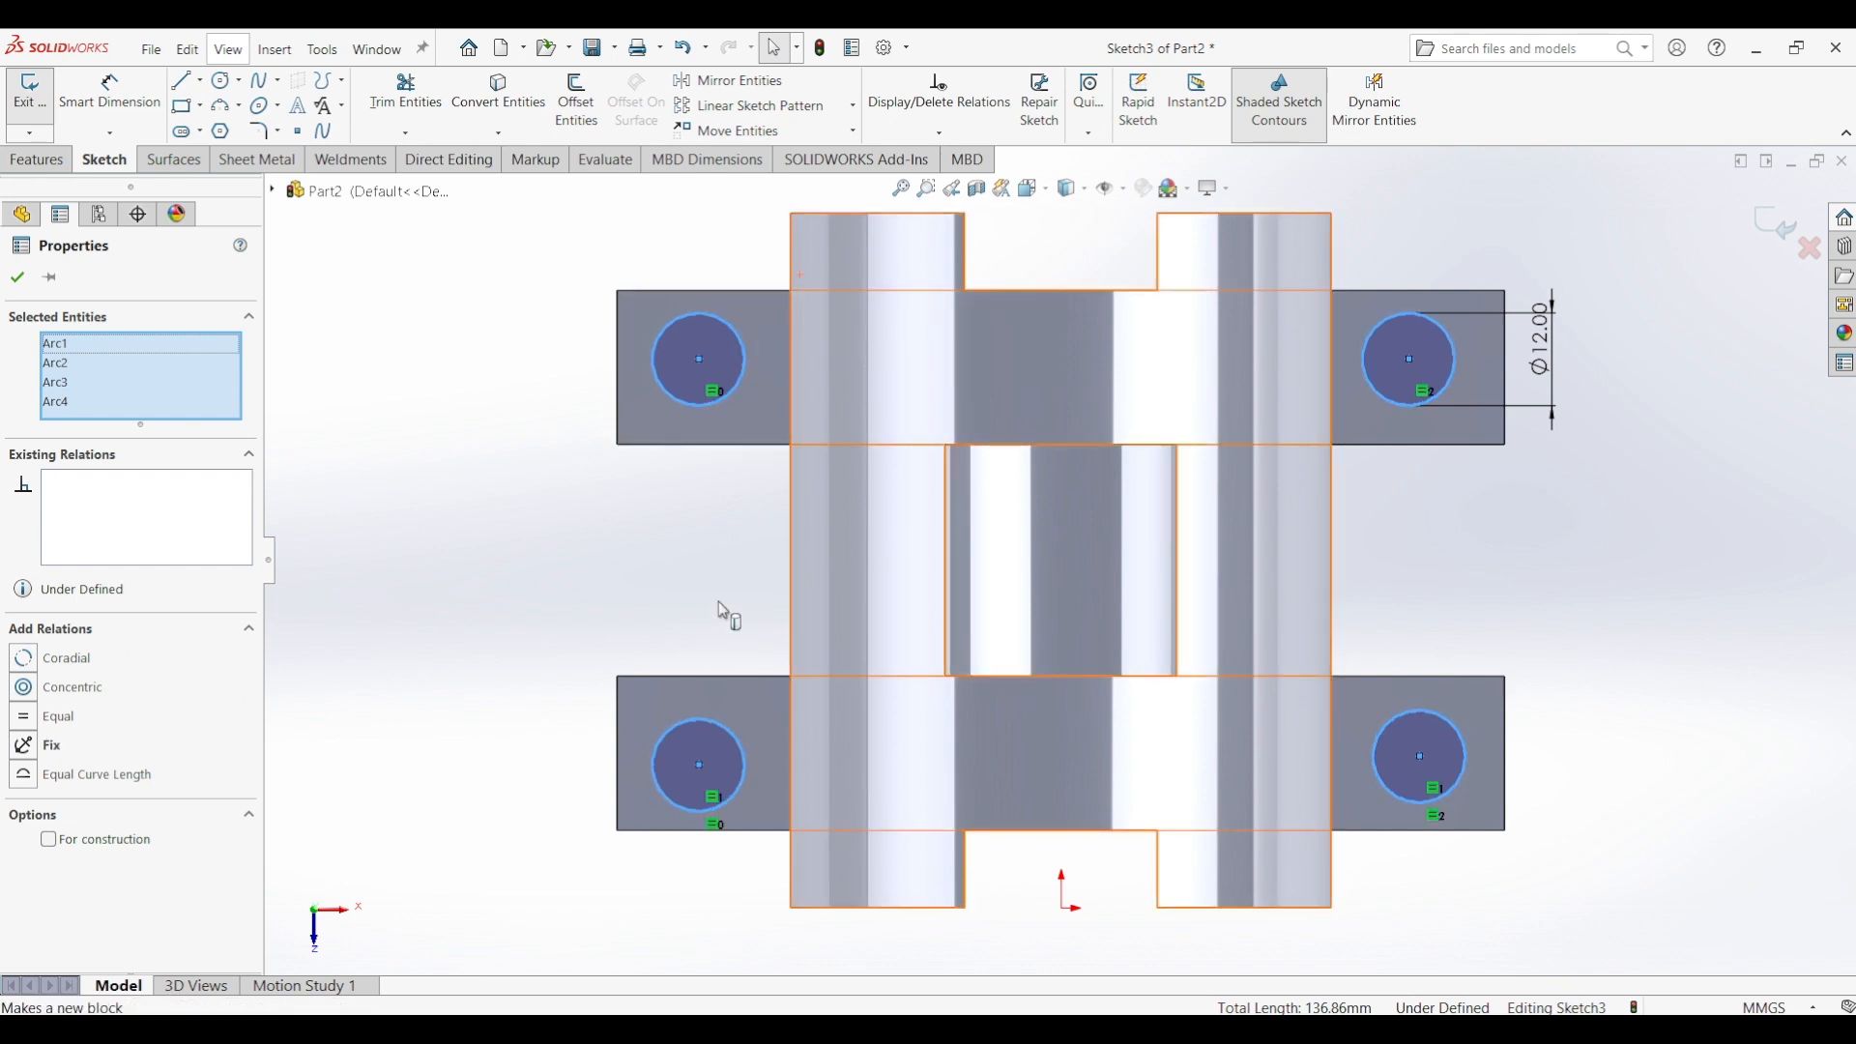
{"action": "key", "text": "Escape"}
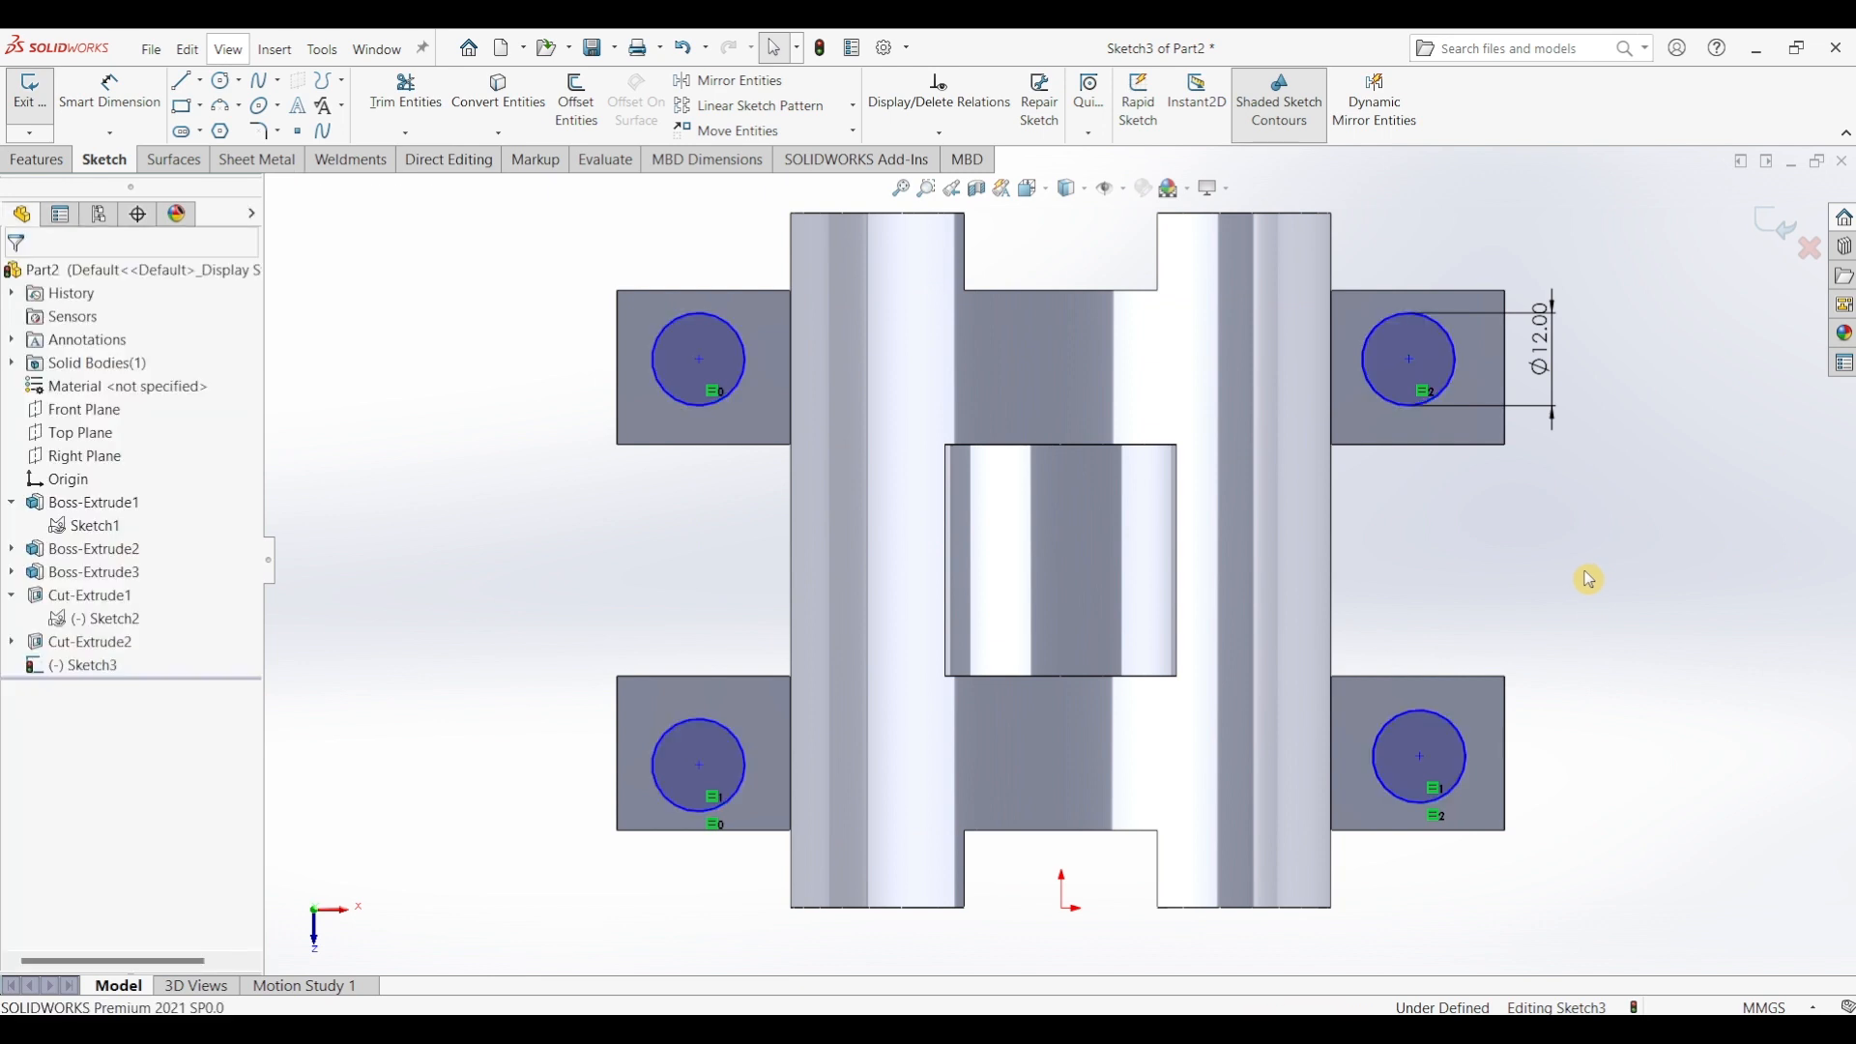
- Dimension the front-to-back spacing between the centres of the two right foot circles to 50 mm
{"action": "left_click", "coordinate": [112, 97]}
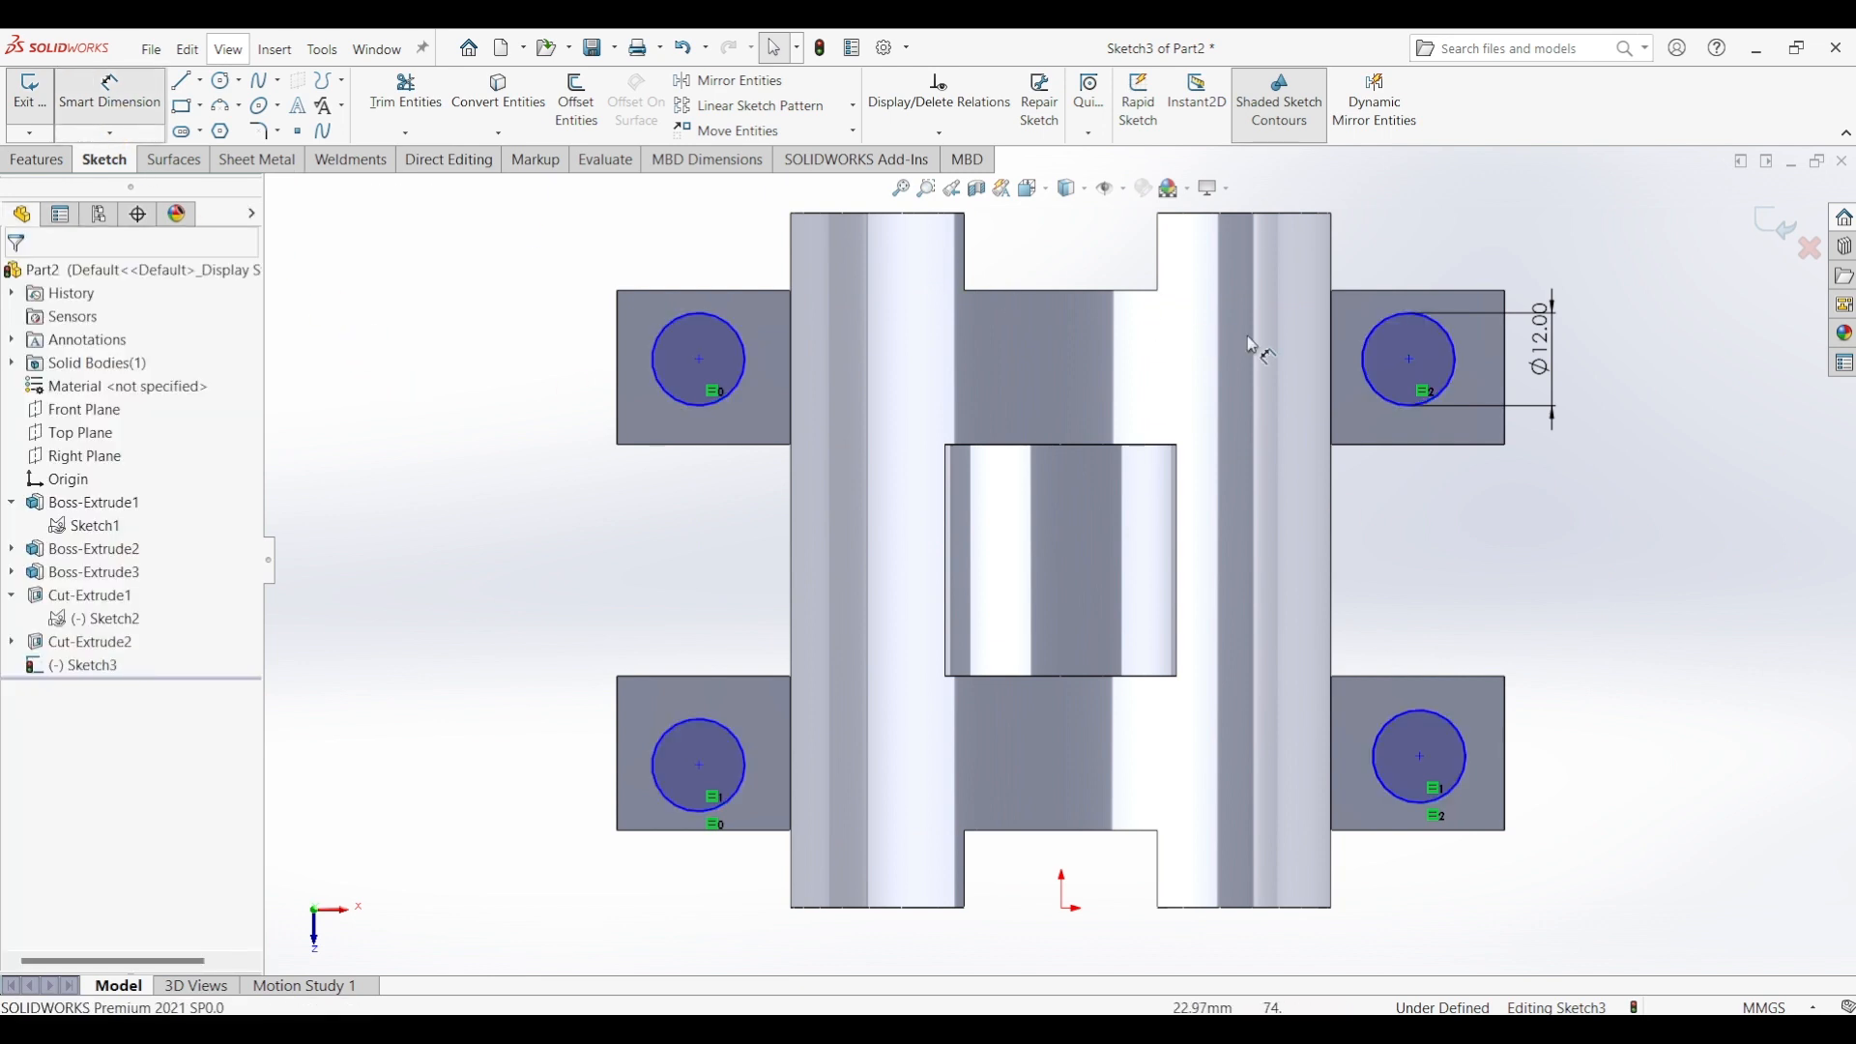
{"action": "left_click", "coordinate": [1411, 363]}
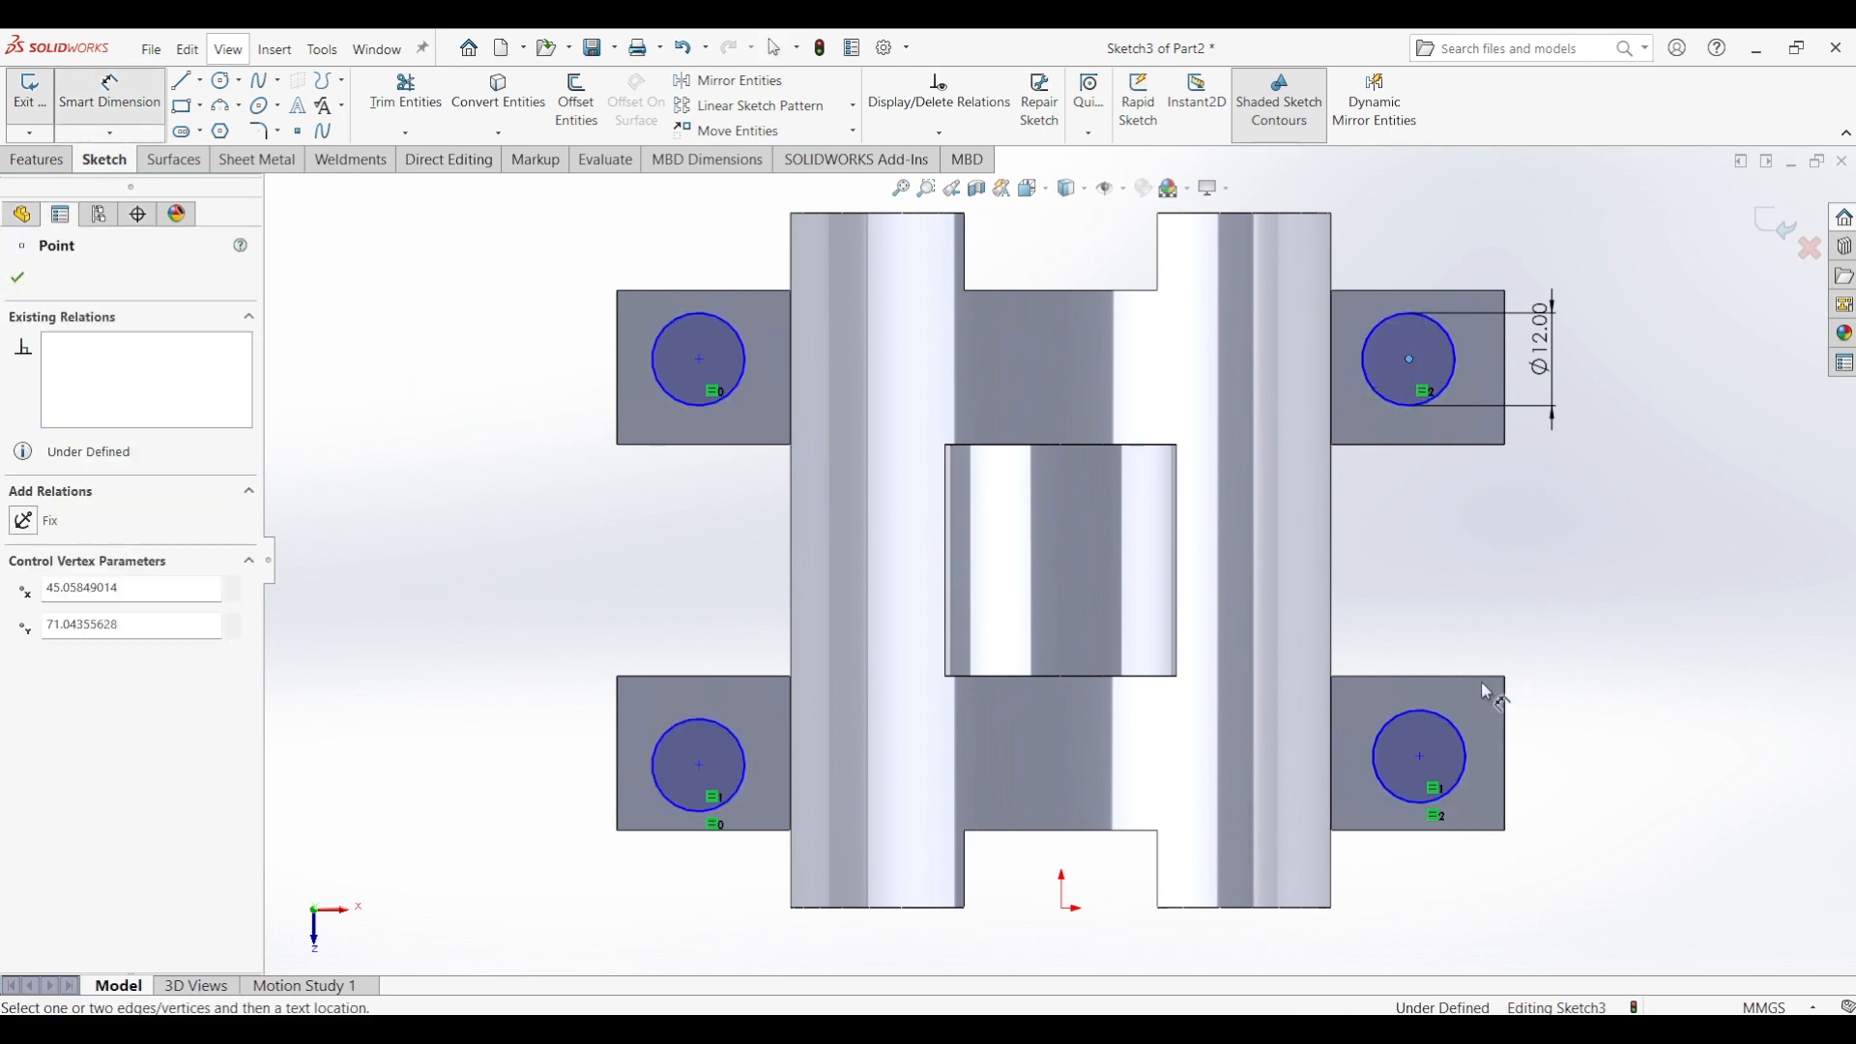
{"action": "left_click", "coordinate": [1420, 756]}
{"action": "left_click", "coordinate": [1542, 568]}
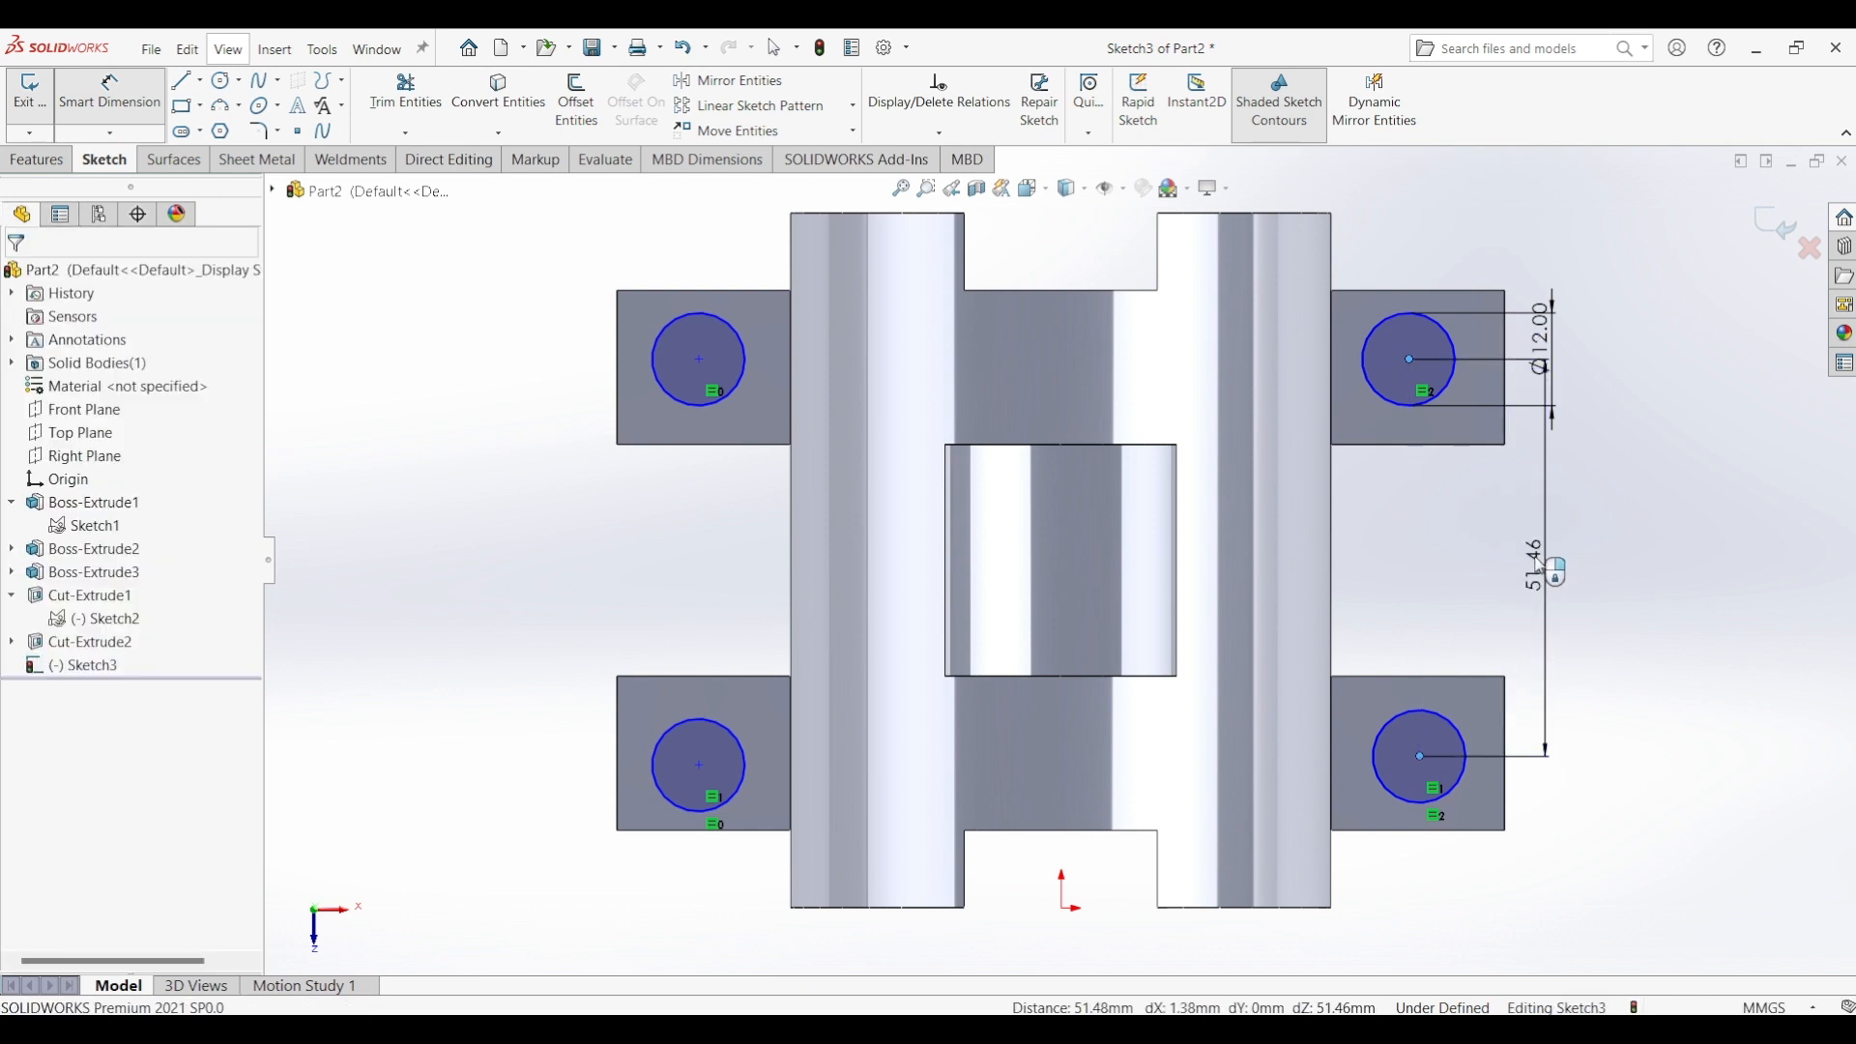
{"action": "type", "text": "50"}
{"action": "key", "text": "Return"}
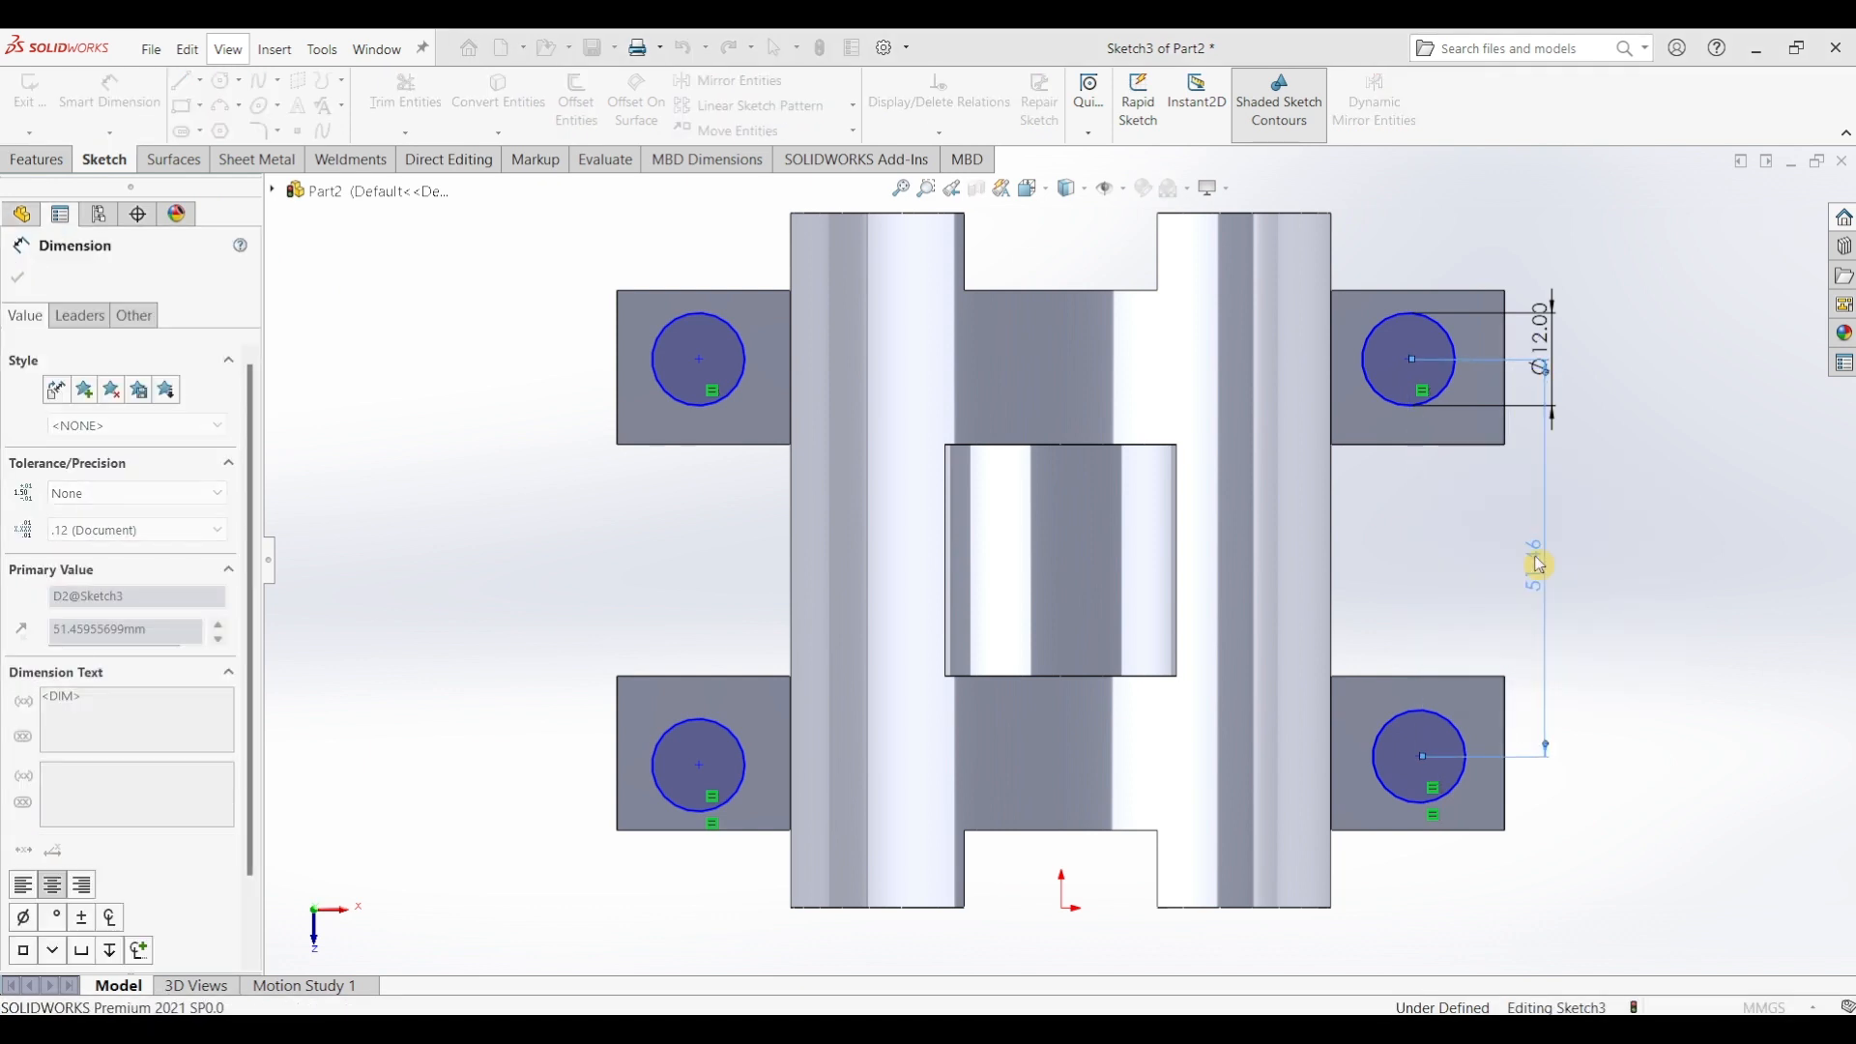
- Dimension the horizontal spacing between the centres of the two rear foot circles to 90 mm
{"action": "left_click", "coordinate": [702, 362]}
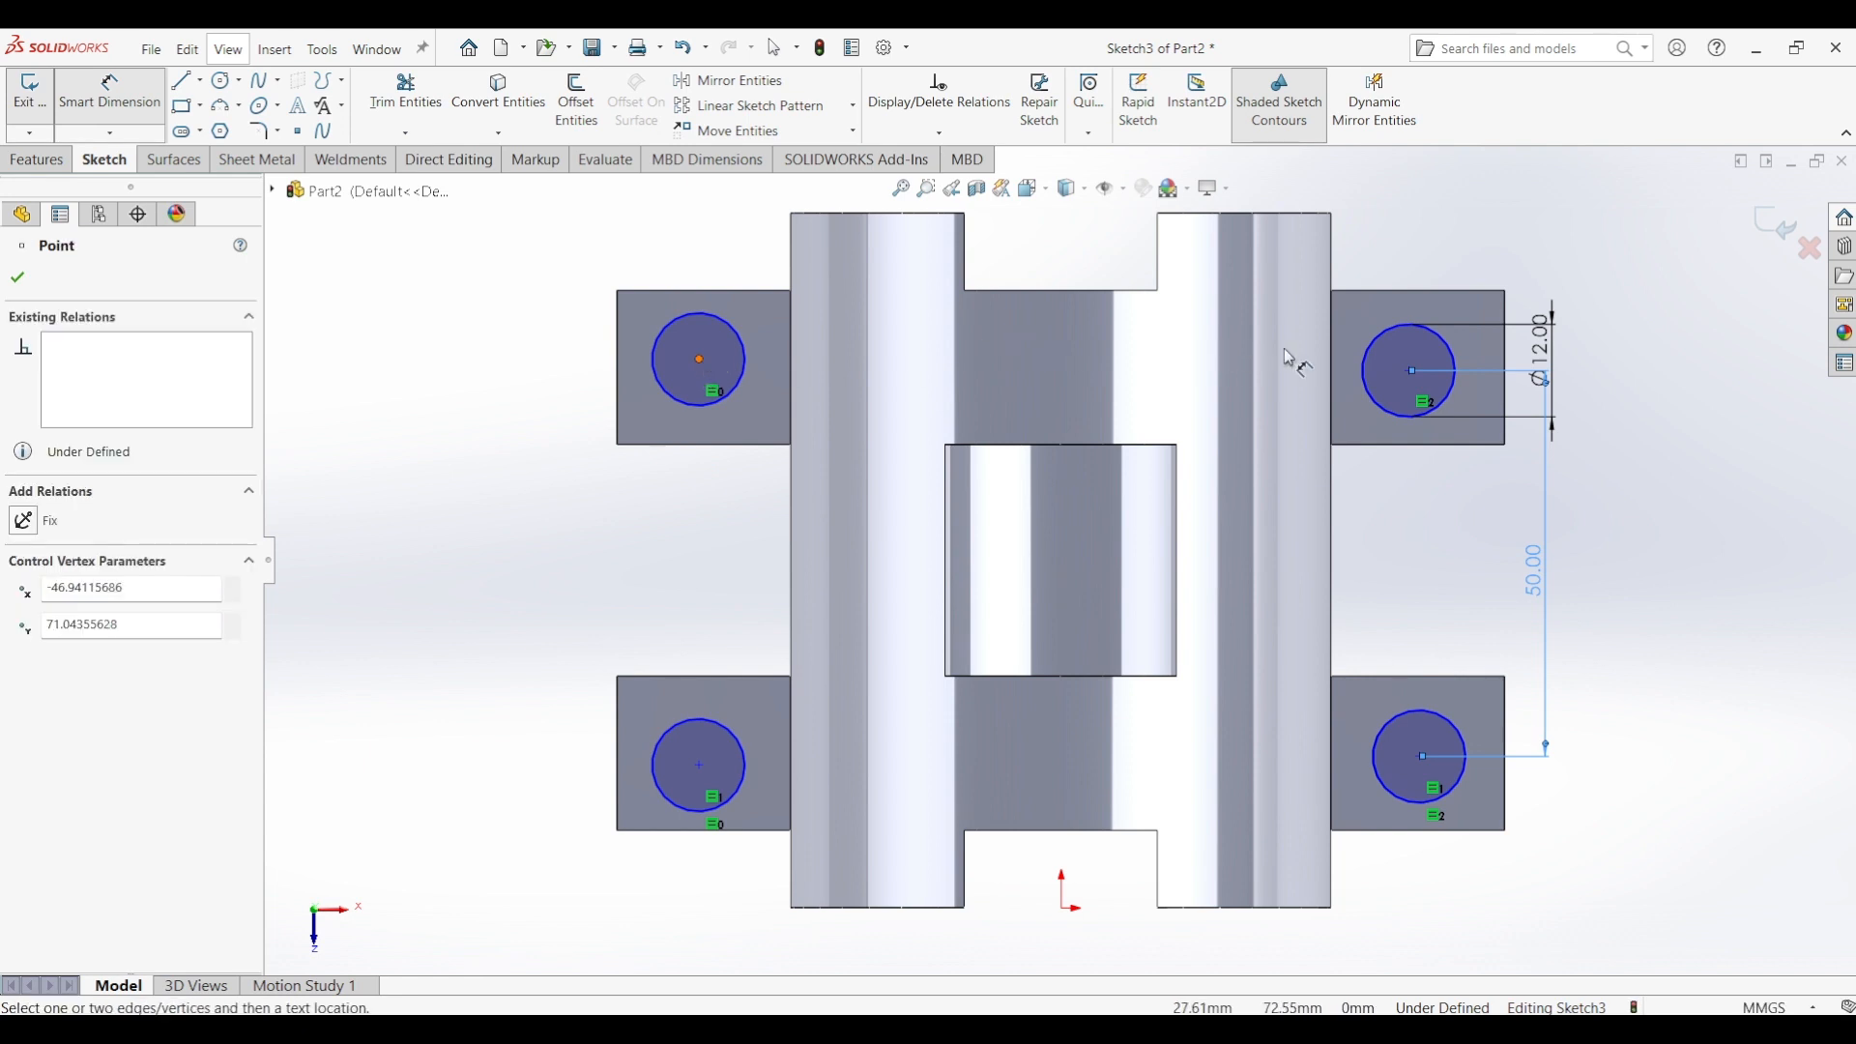
{"action": "left_click", "coordinate": [1411, 373]}
{"action": "left_click", "coordinate": [1076, 249]}
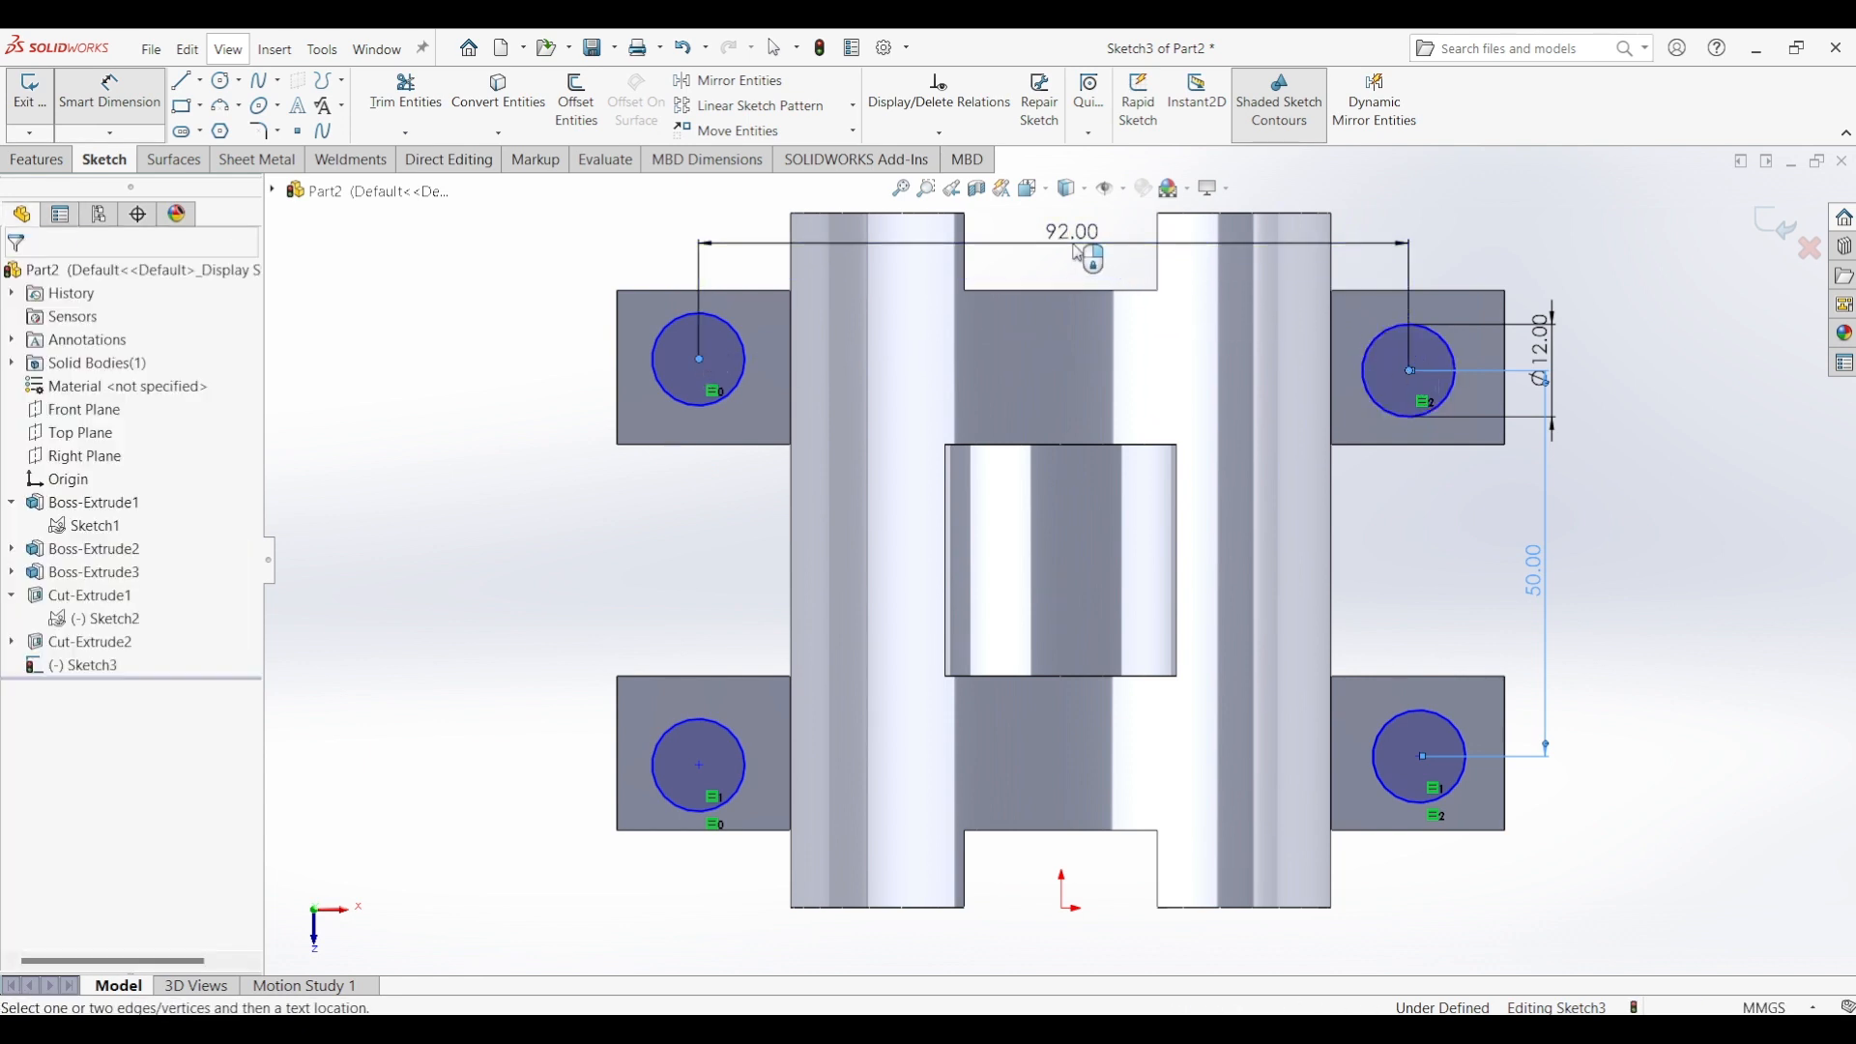
{"action": "key", "text": "Return"}
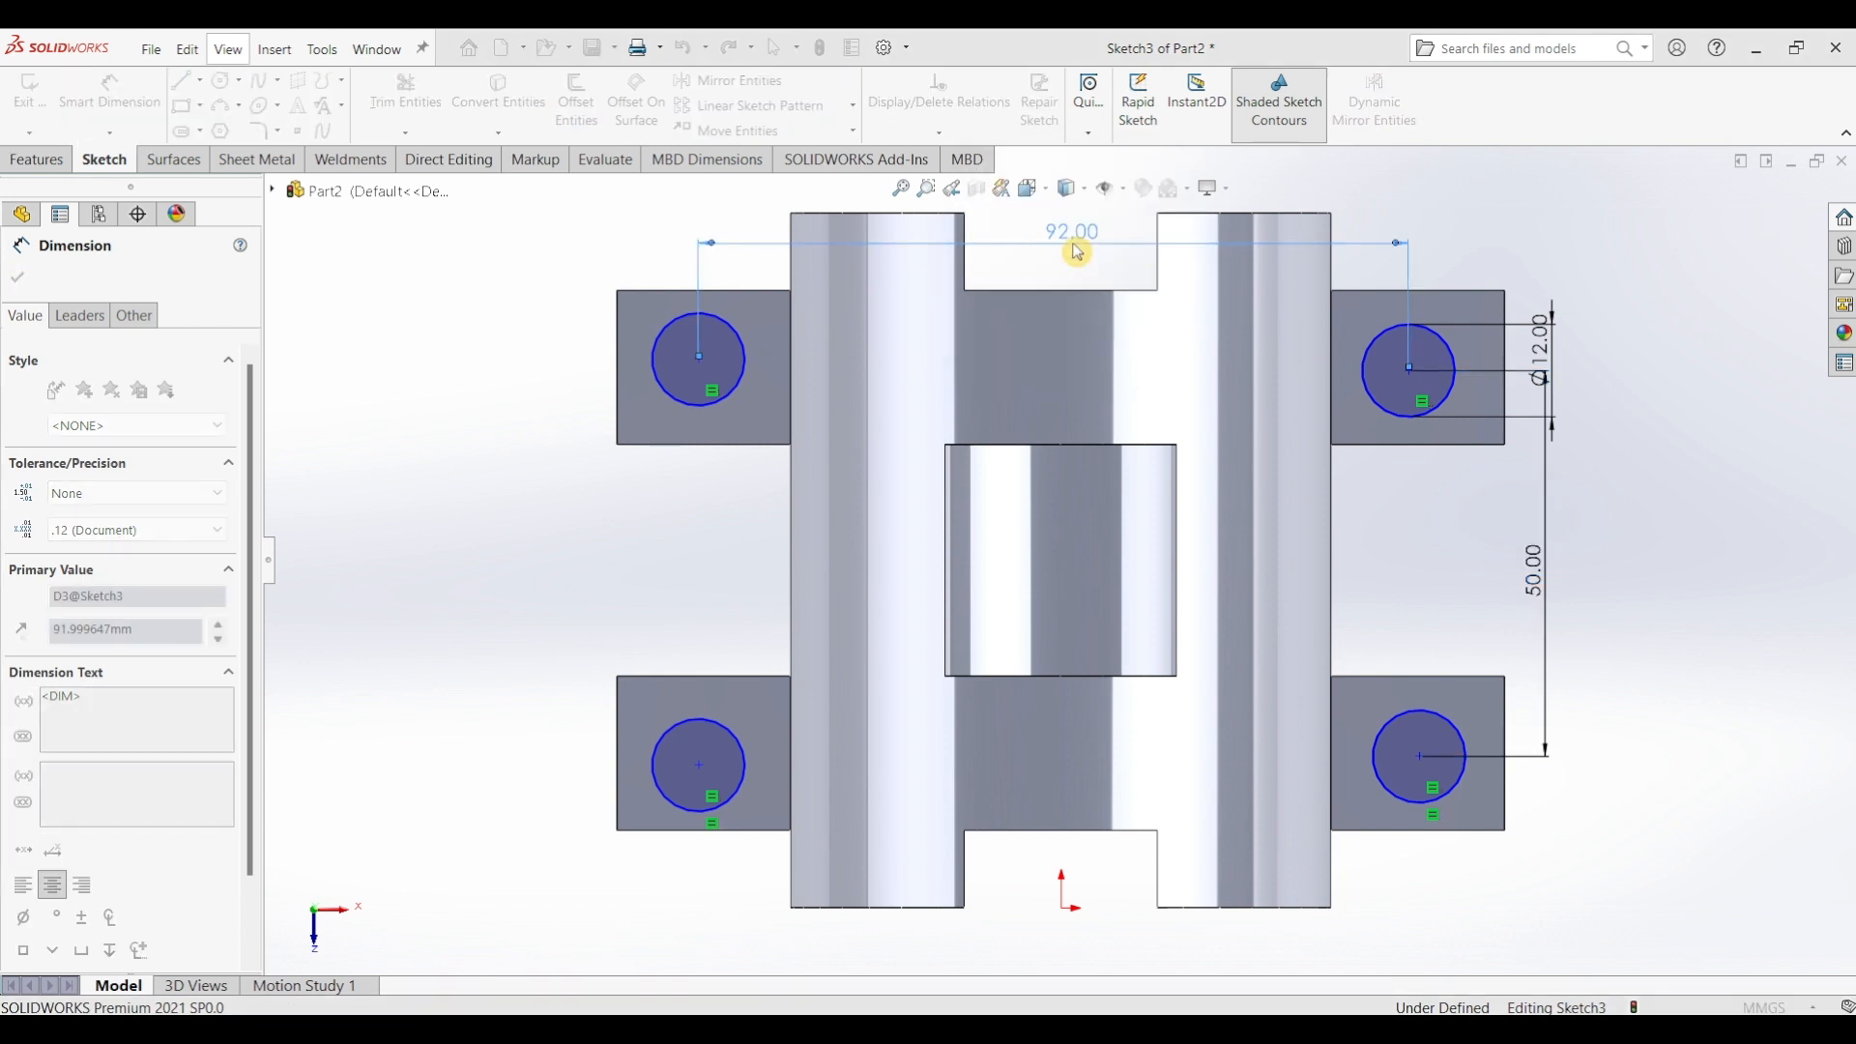
{"action": "key", "text": "Escape"}
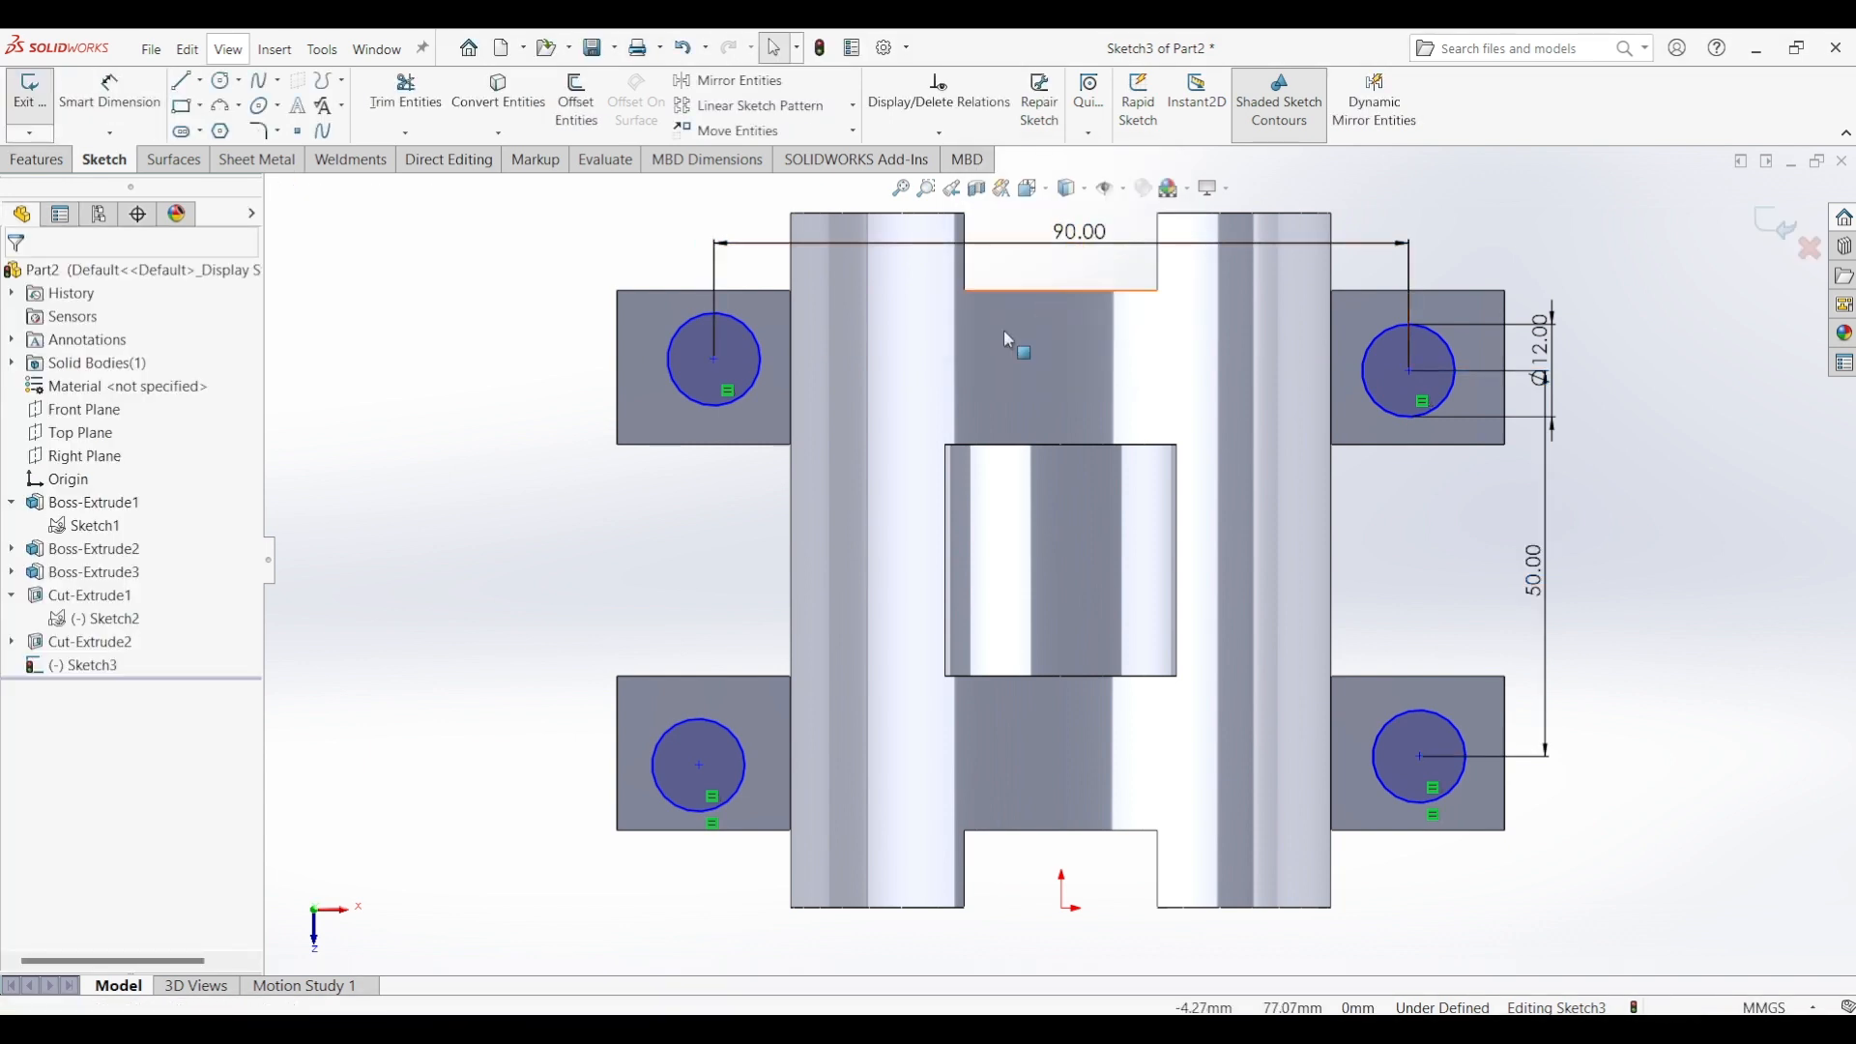
- Align the centres of the two rear foot circles with a Horizontal relation
{"action": "left_click", "coordinate": [714, 360]}
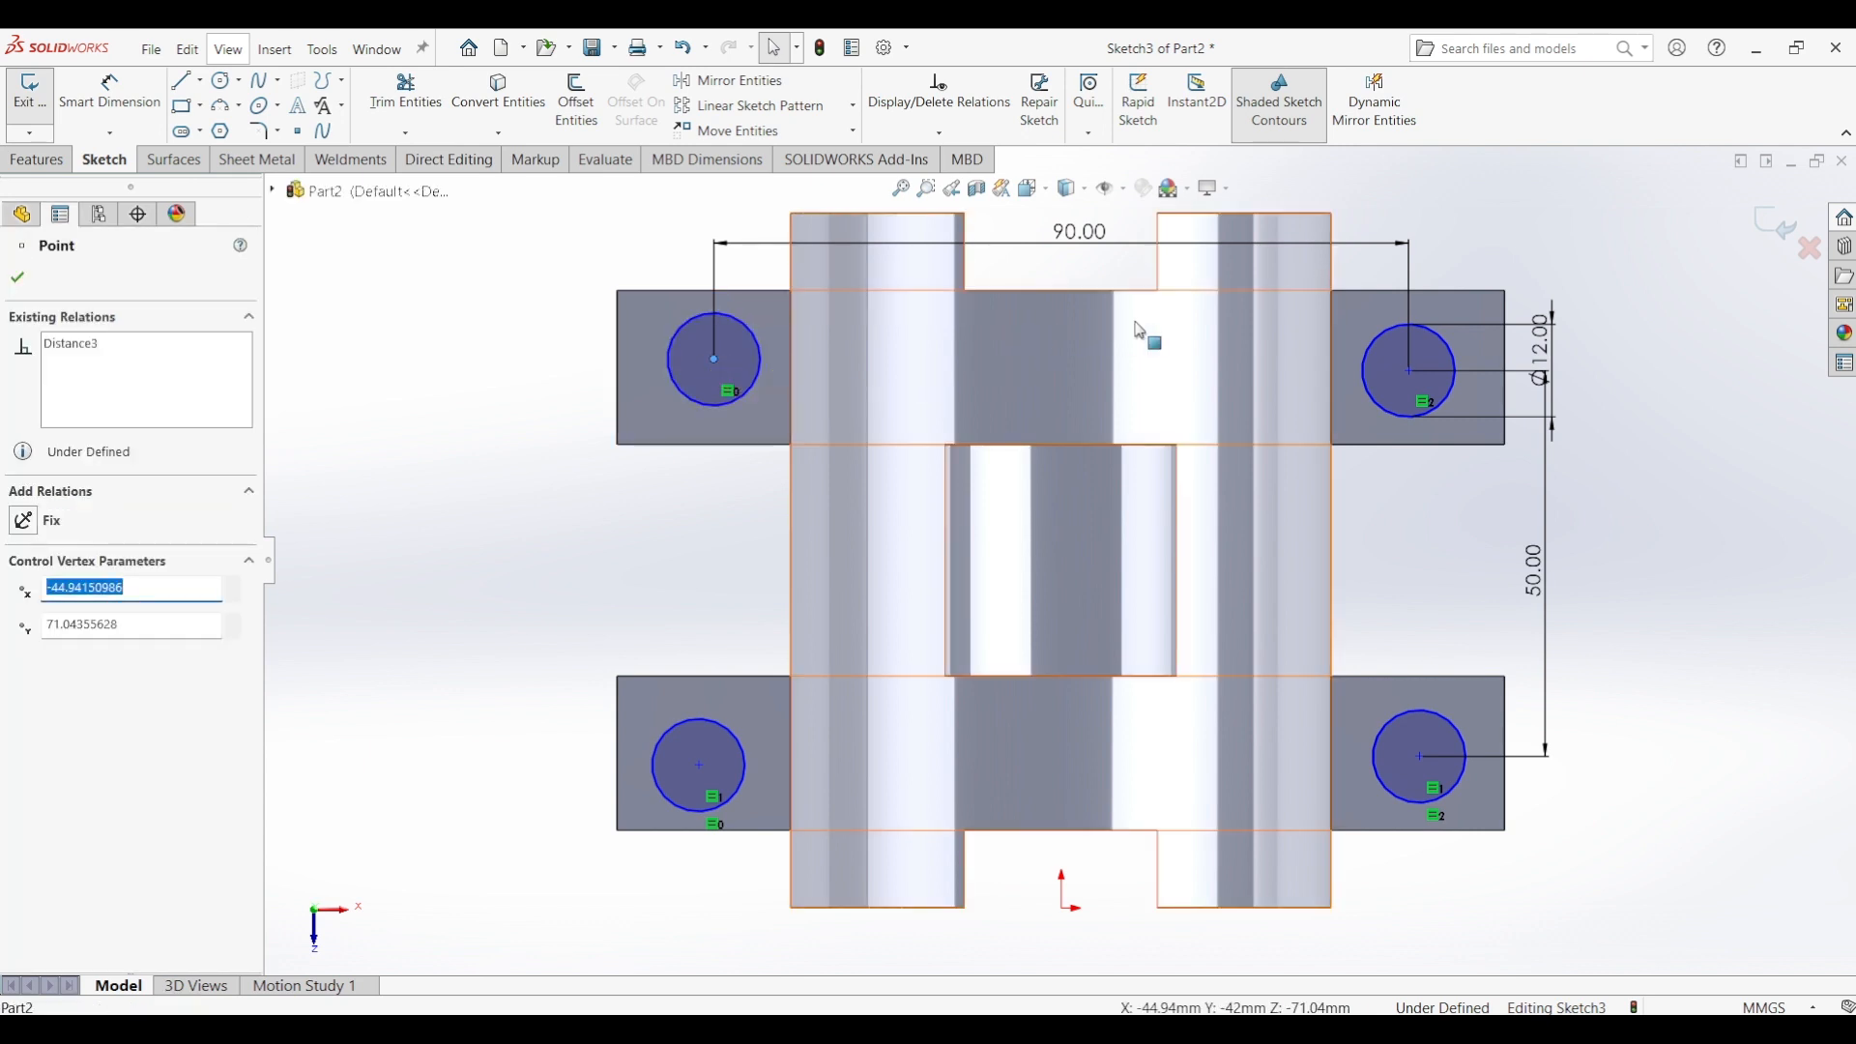
{"action": "left_click", "coordinate": [1409, 372], "text": "ctrl"}
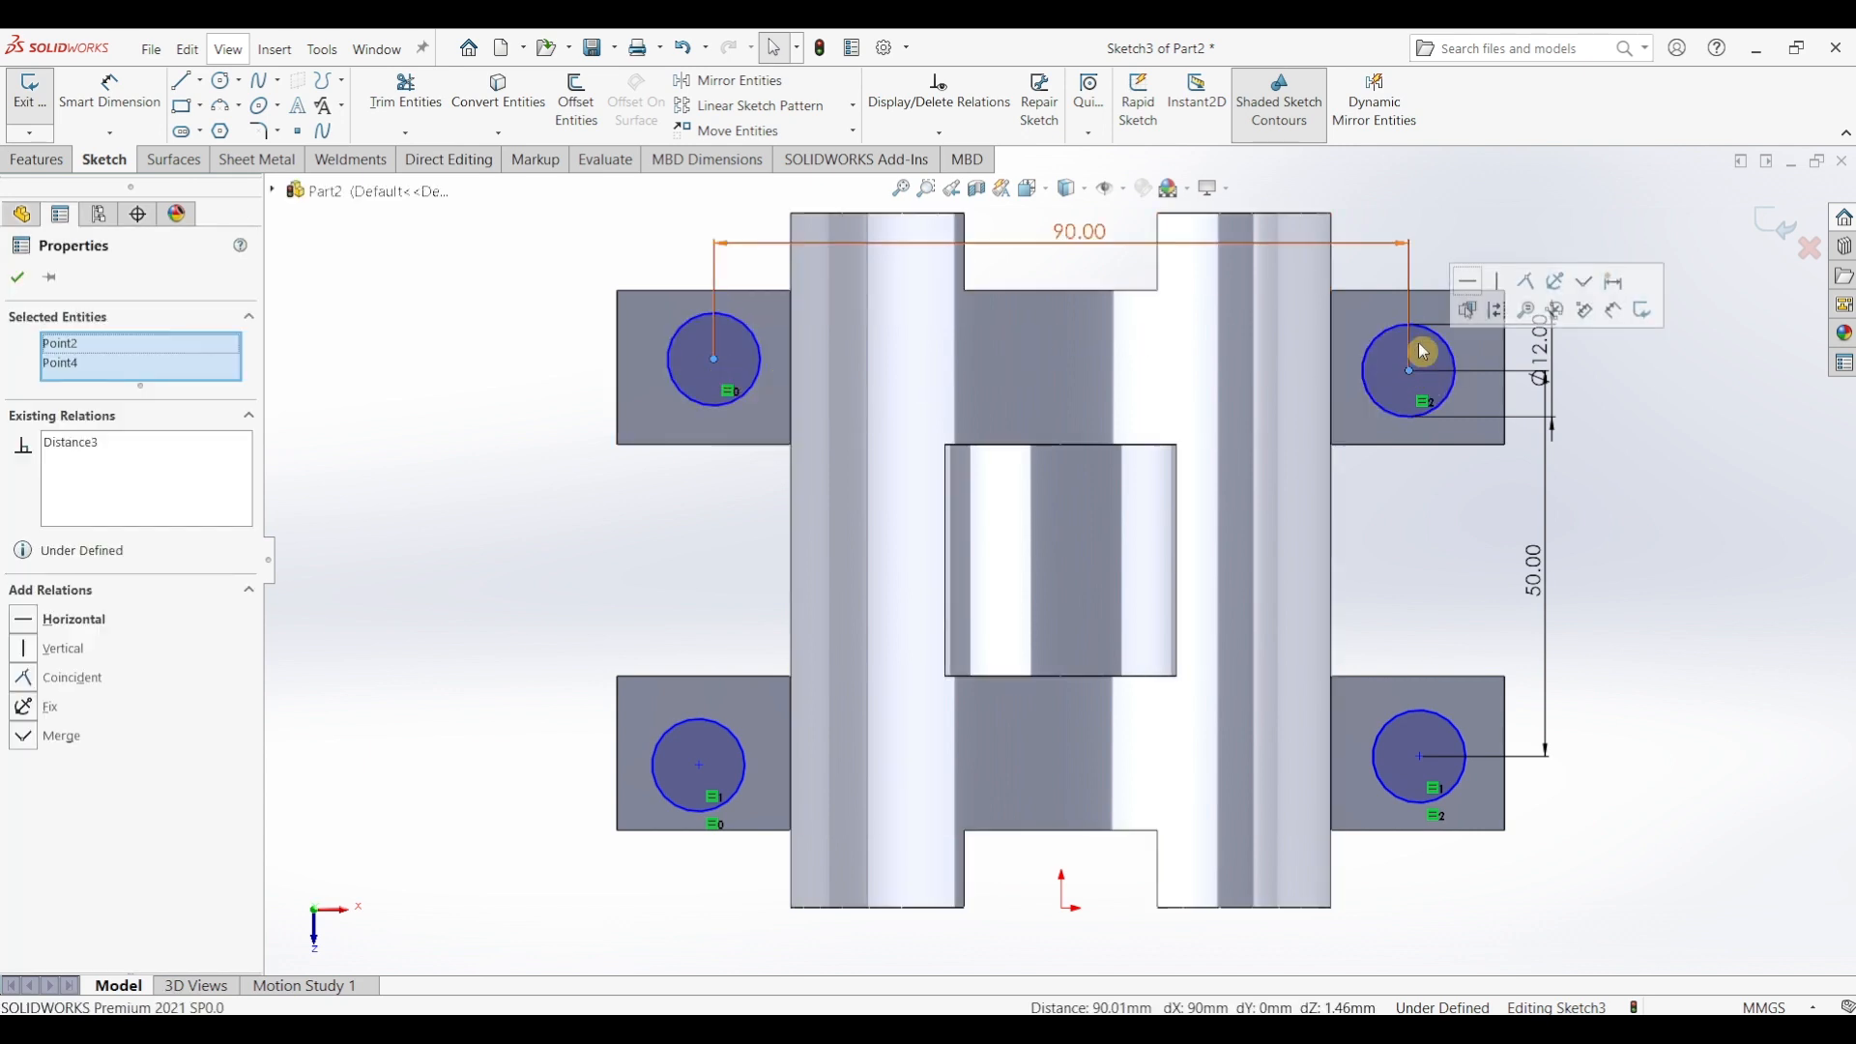
{"action": "left_click", "coordinate": [1467, 281]}
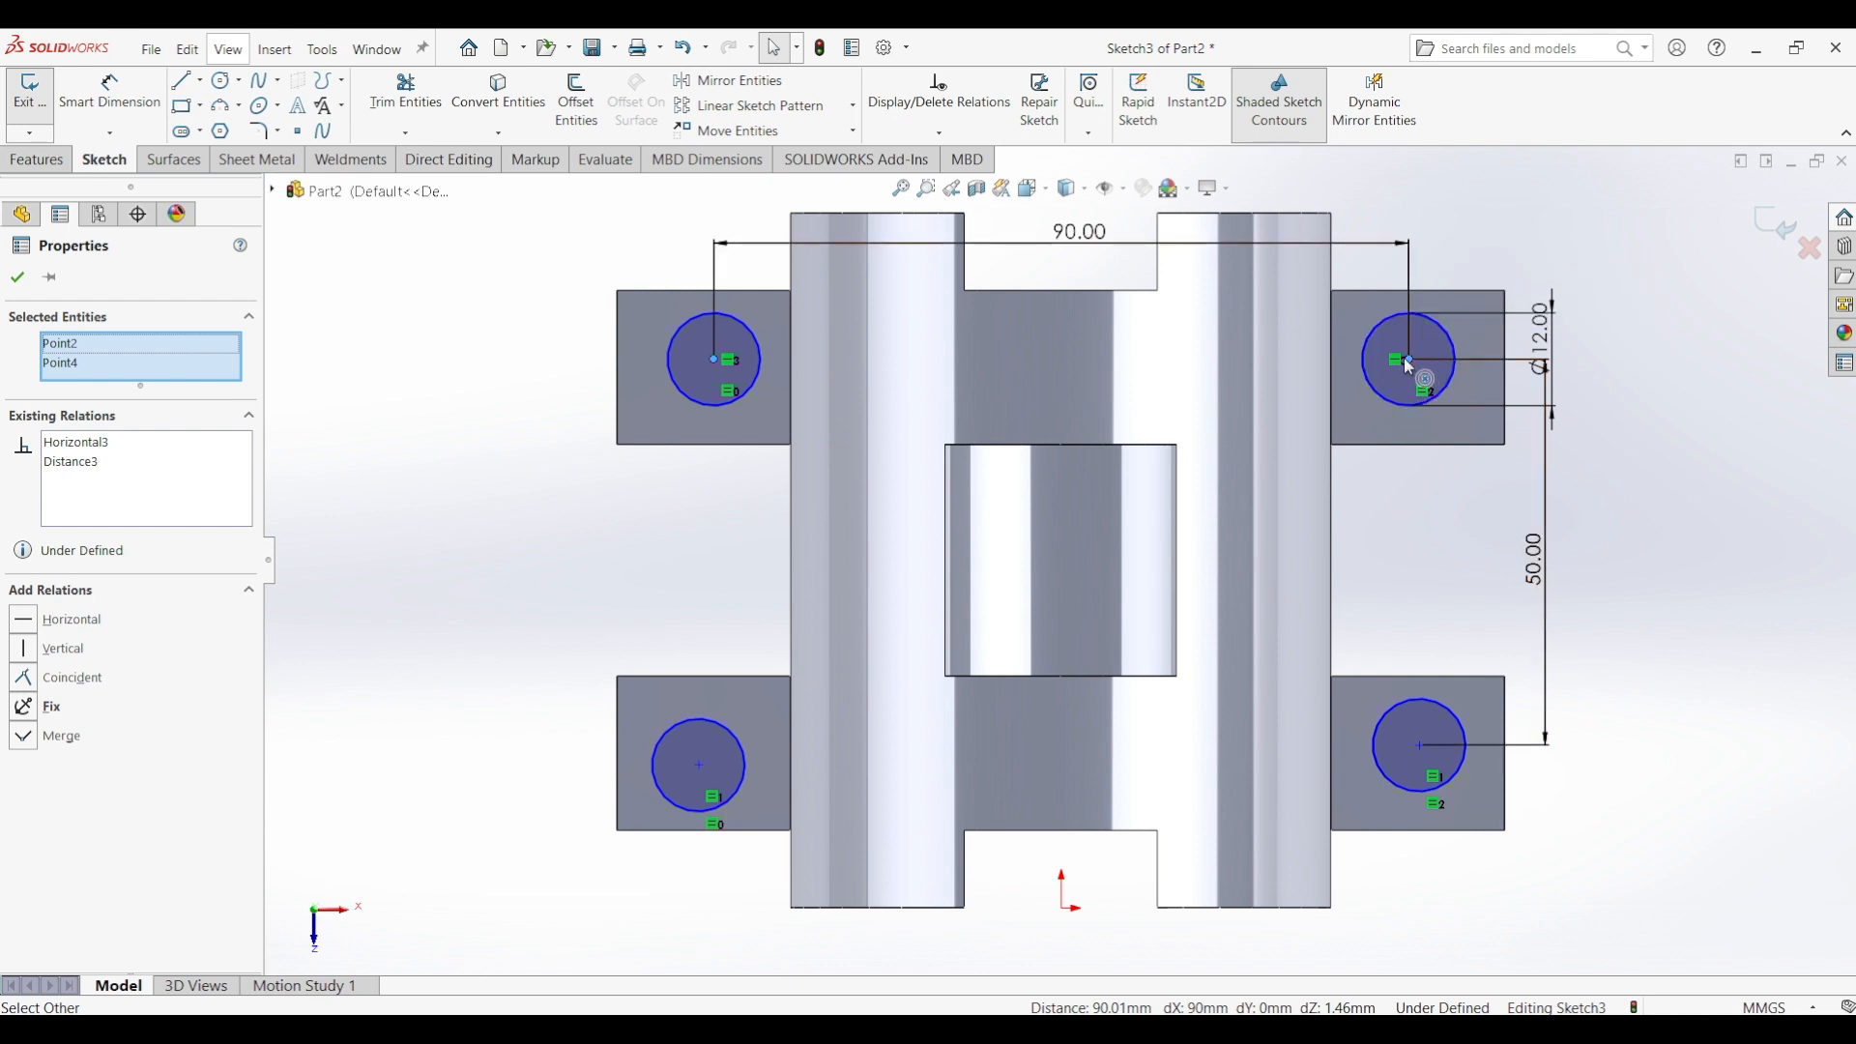
- Align the centres of the two right foot circles with a Vertical relation
{"action": "scroll", "coordinate": [1404, 357], "scroll_direction": "down", "scroll_amount": 3}
{"action": "left_click", "coordinate": [1368, 565]}
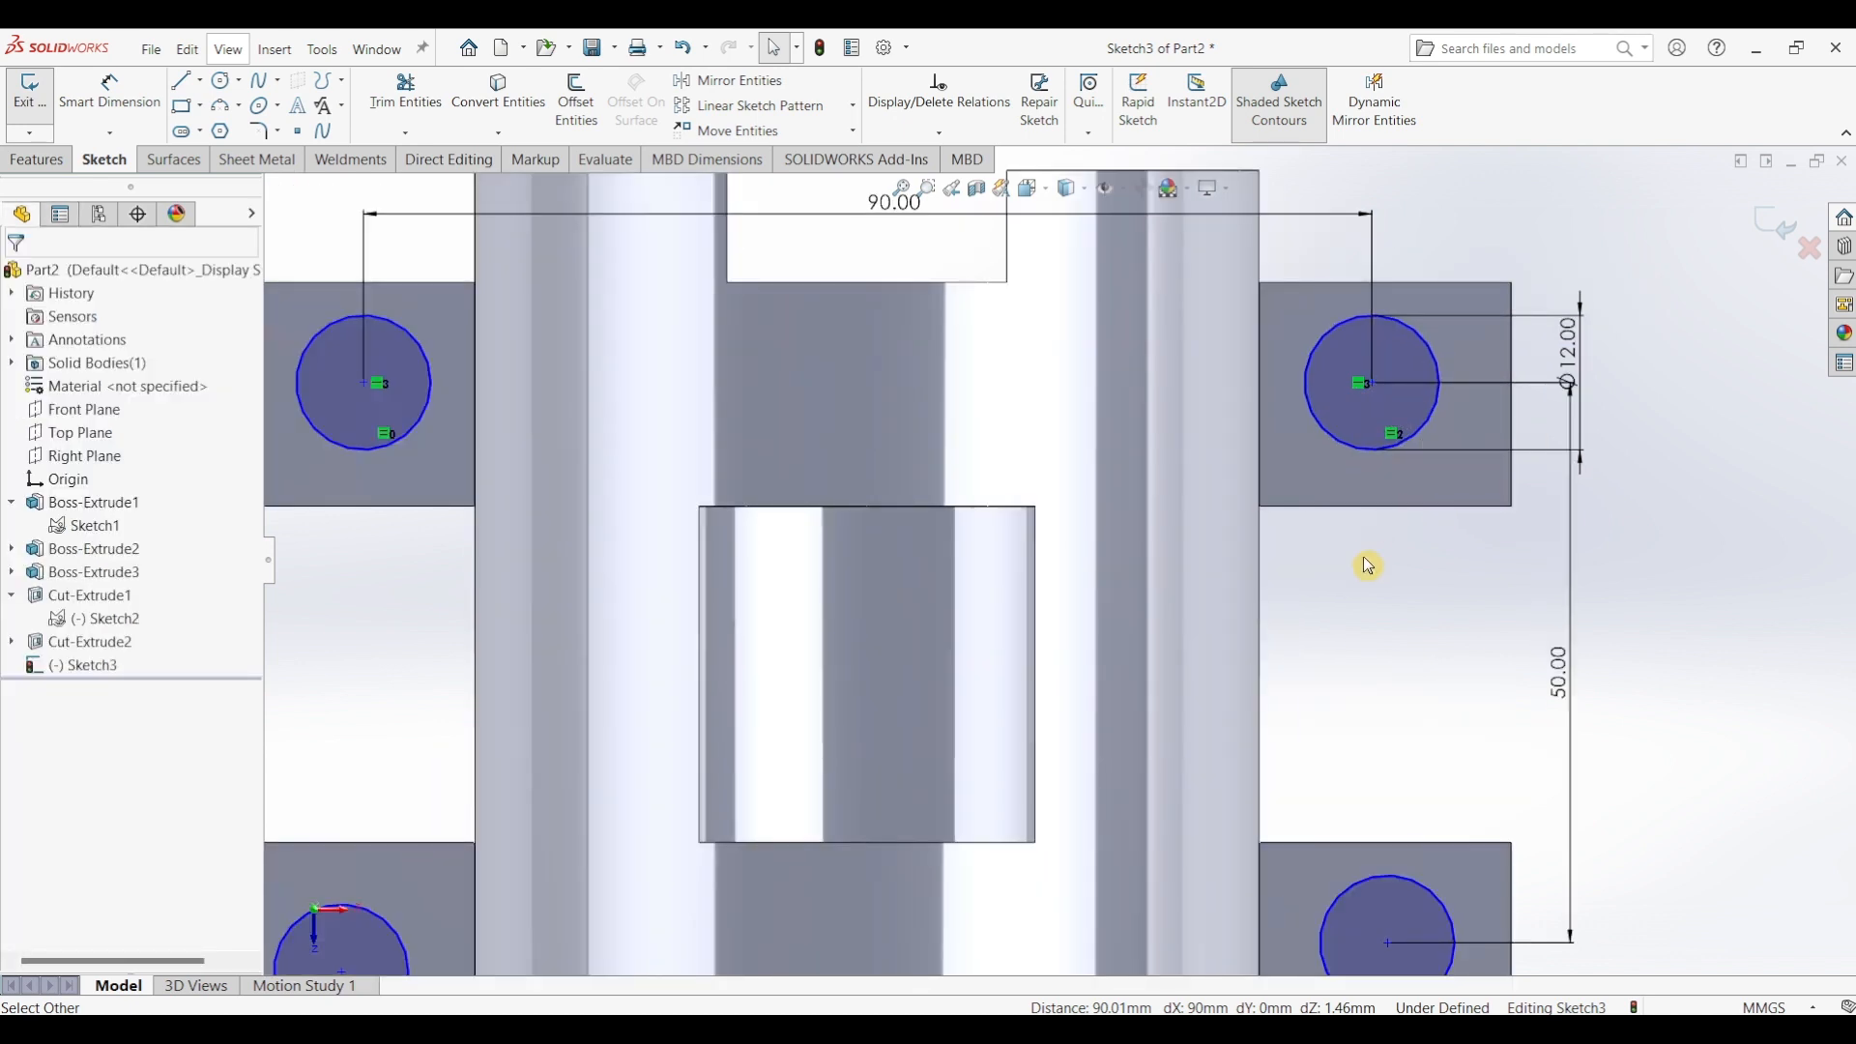
{"action": "left_click", "coordinate": [1371, 384]}
{"action": "scroll", "coordinate": [1396, 568], "scroll_direction": "up", "scroll_amount": 2}
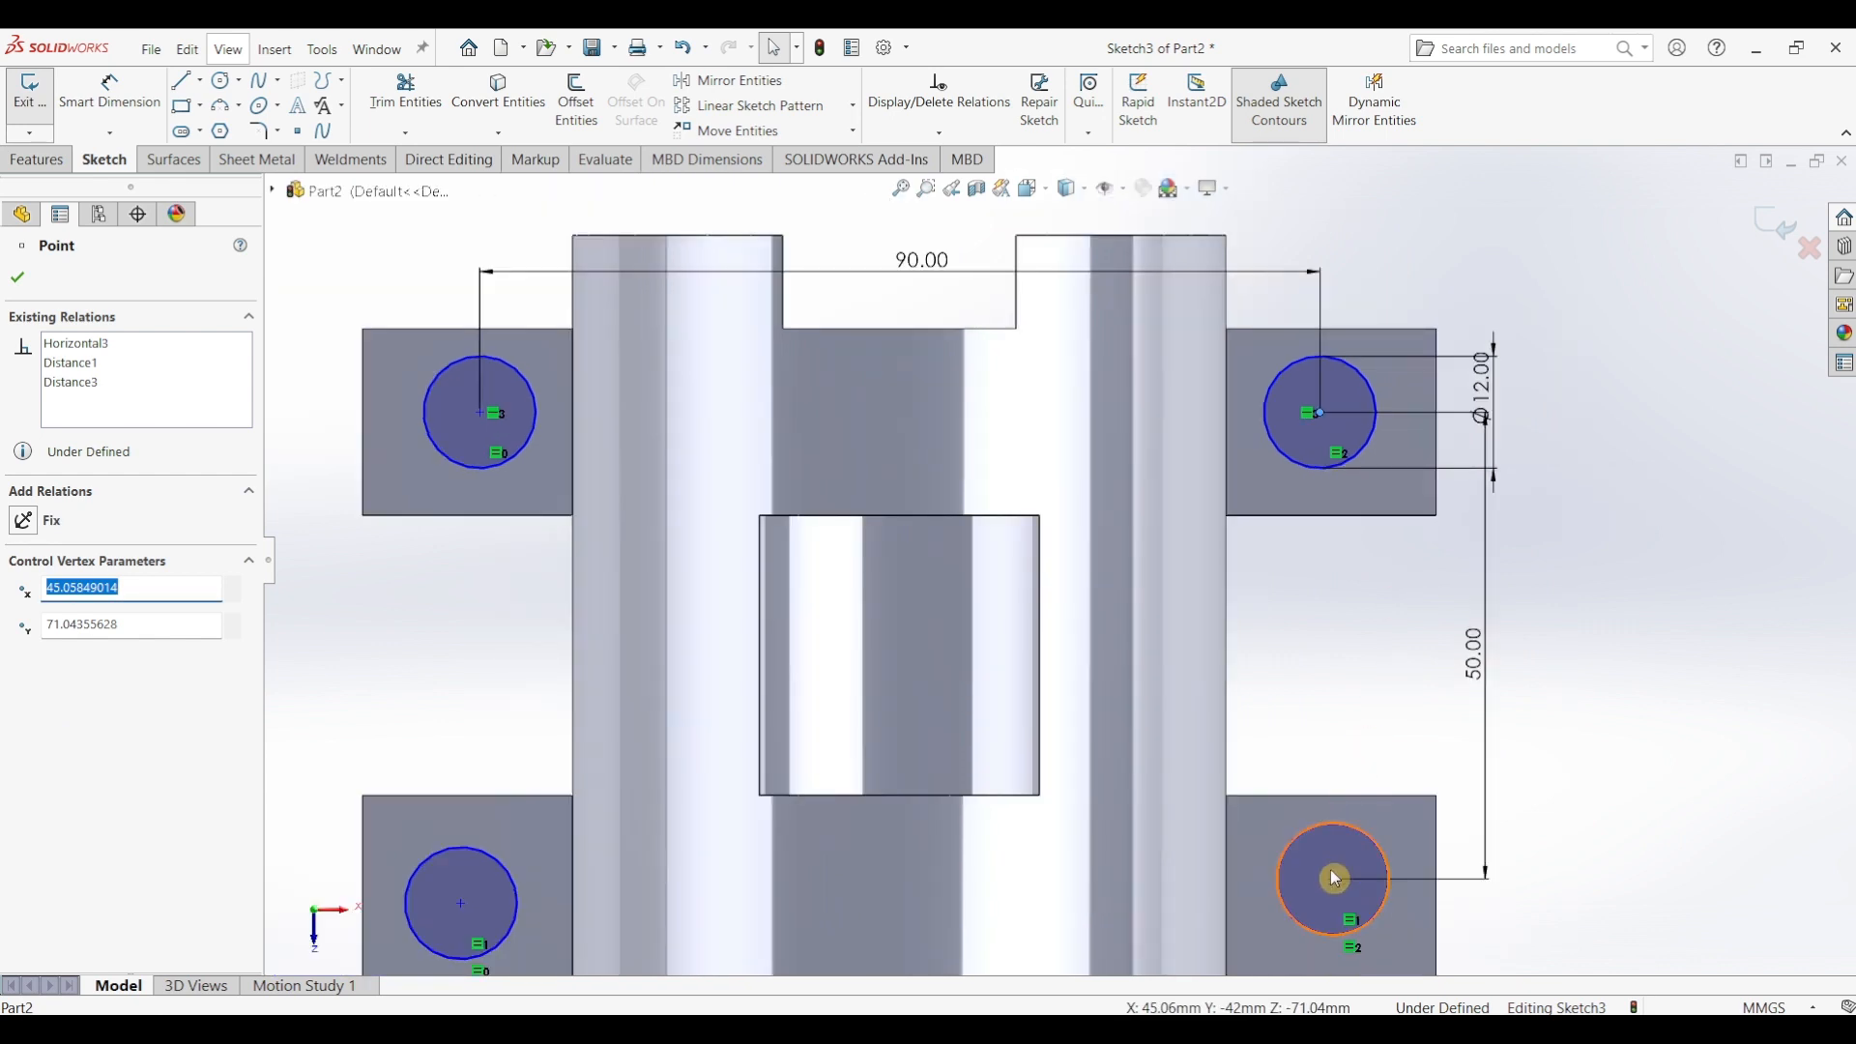
{"action": "left_click", "coordinate": [1334, 878], "text": "ctrl"}
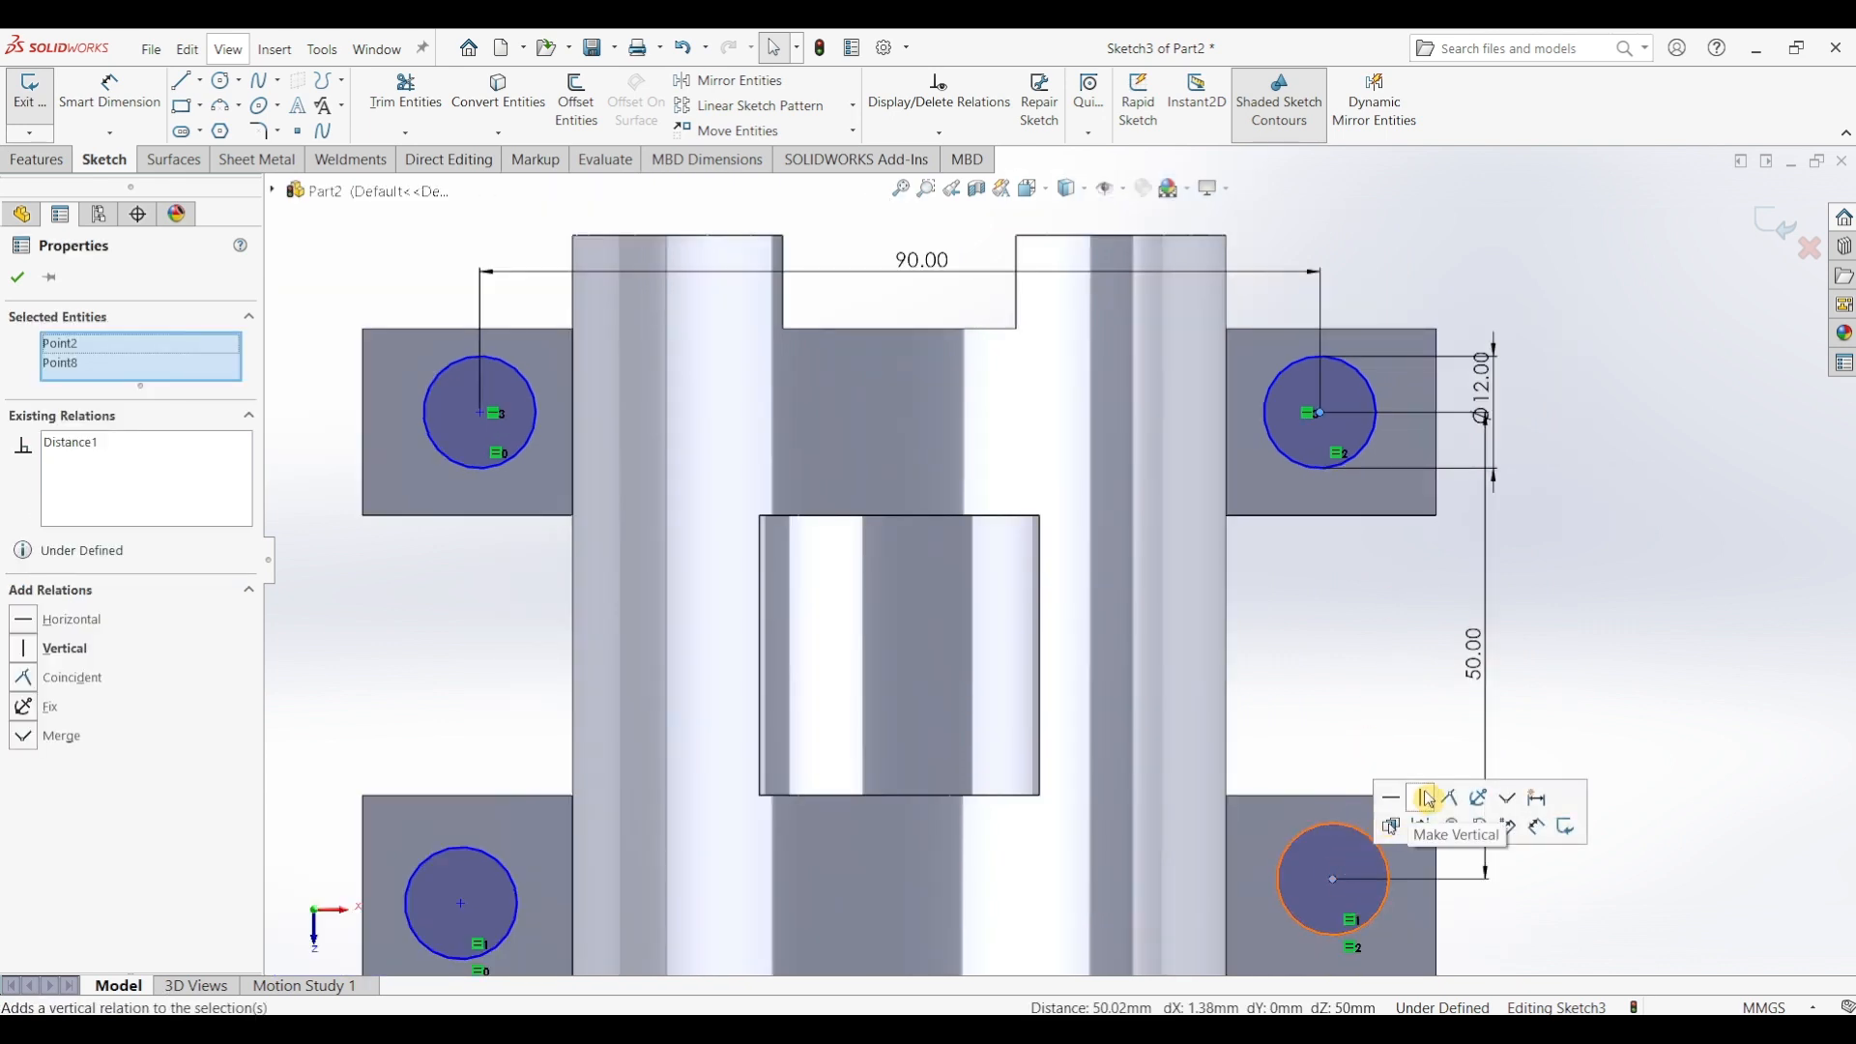
{"action": "left_click", "coordinate": [1427, 798]}
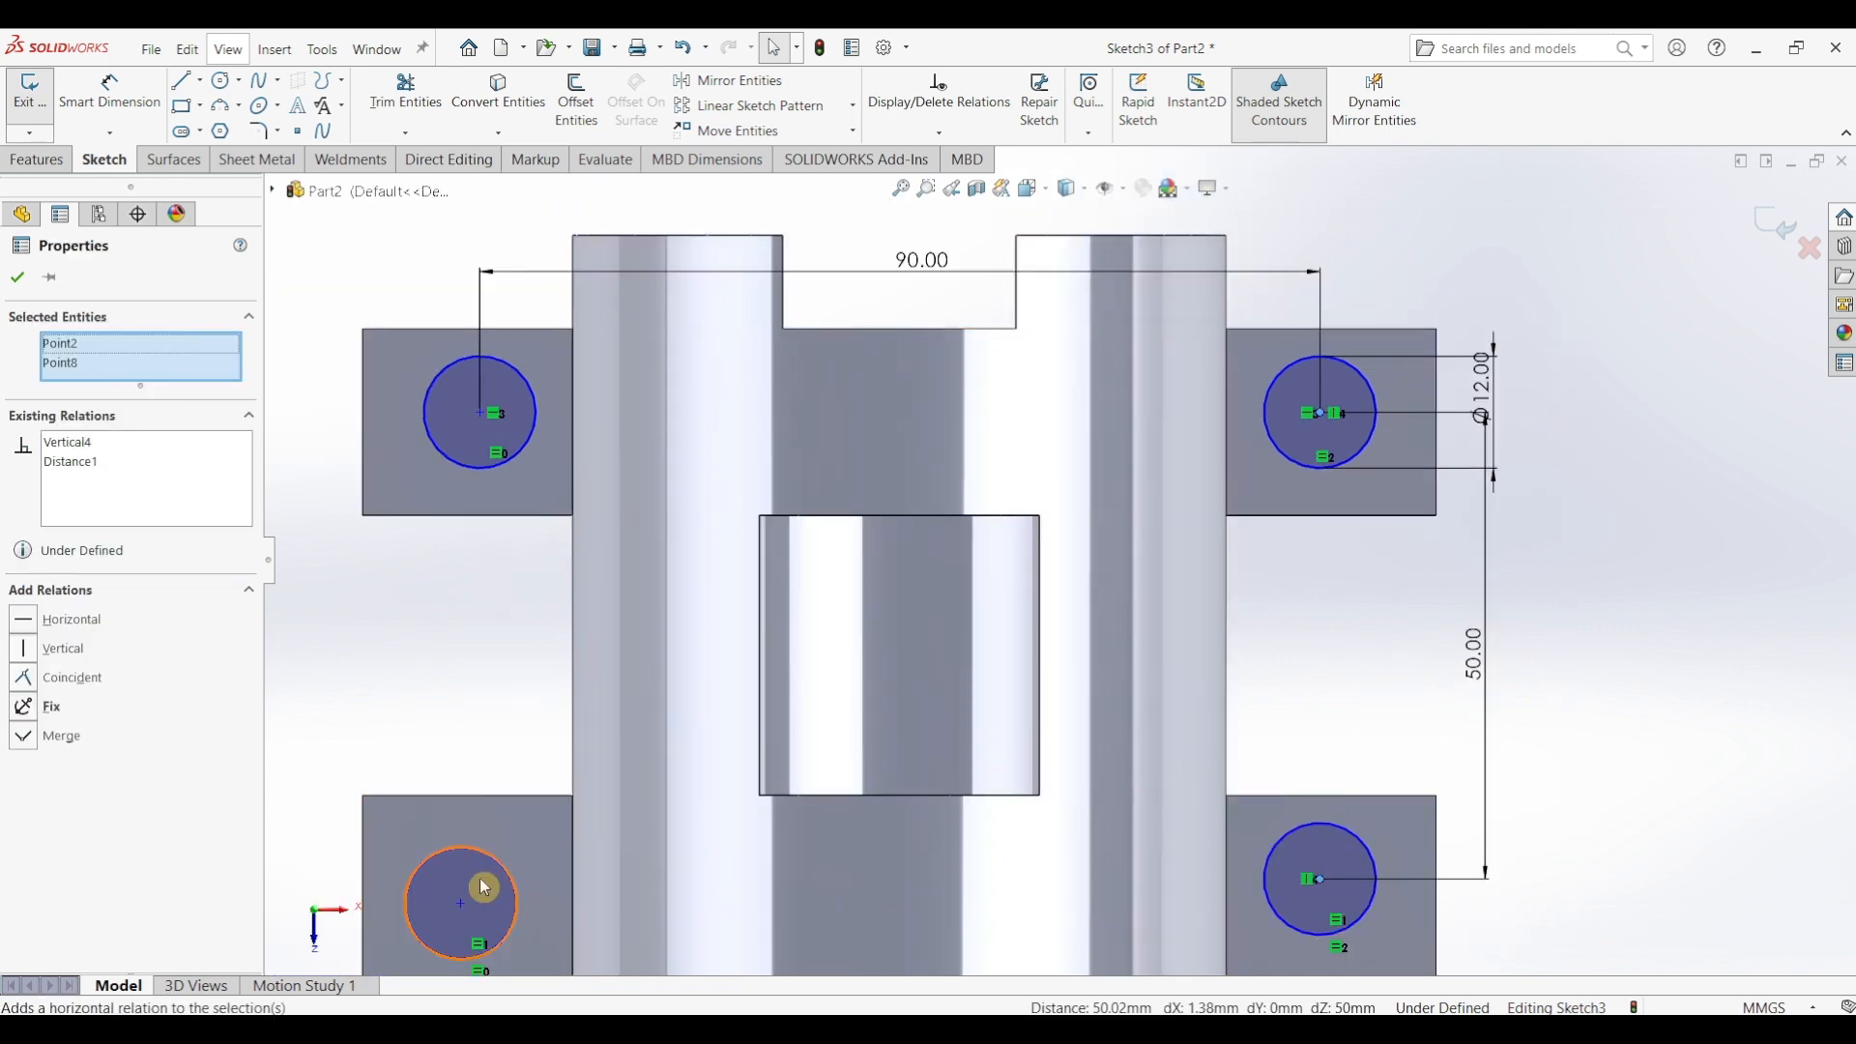
{"action": "key", "text": "Escape"}
- Align the centres of the two left foot circles with a Vertical relation
{"action": "left_click", "coordinate": [480, 414]}
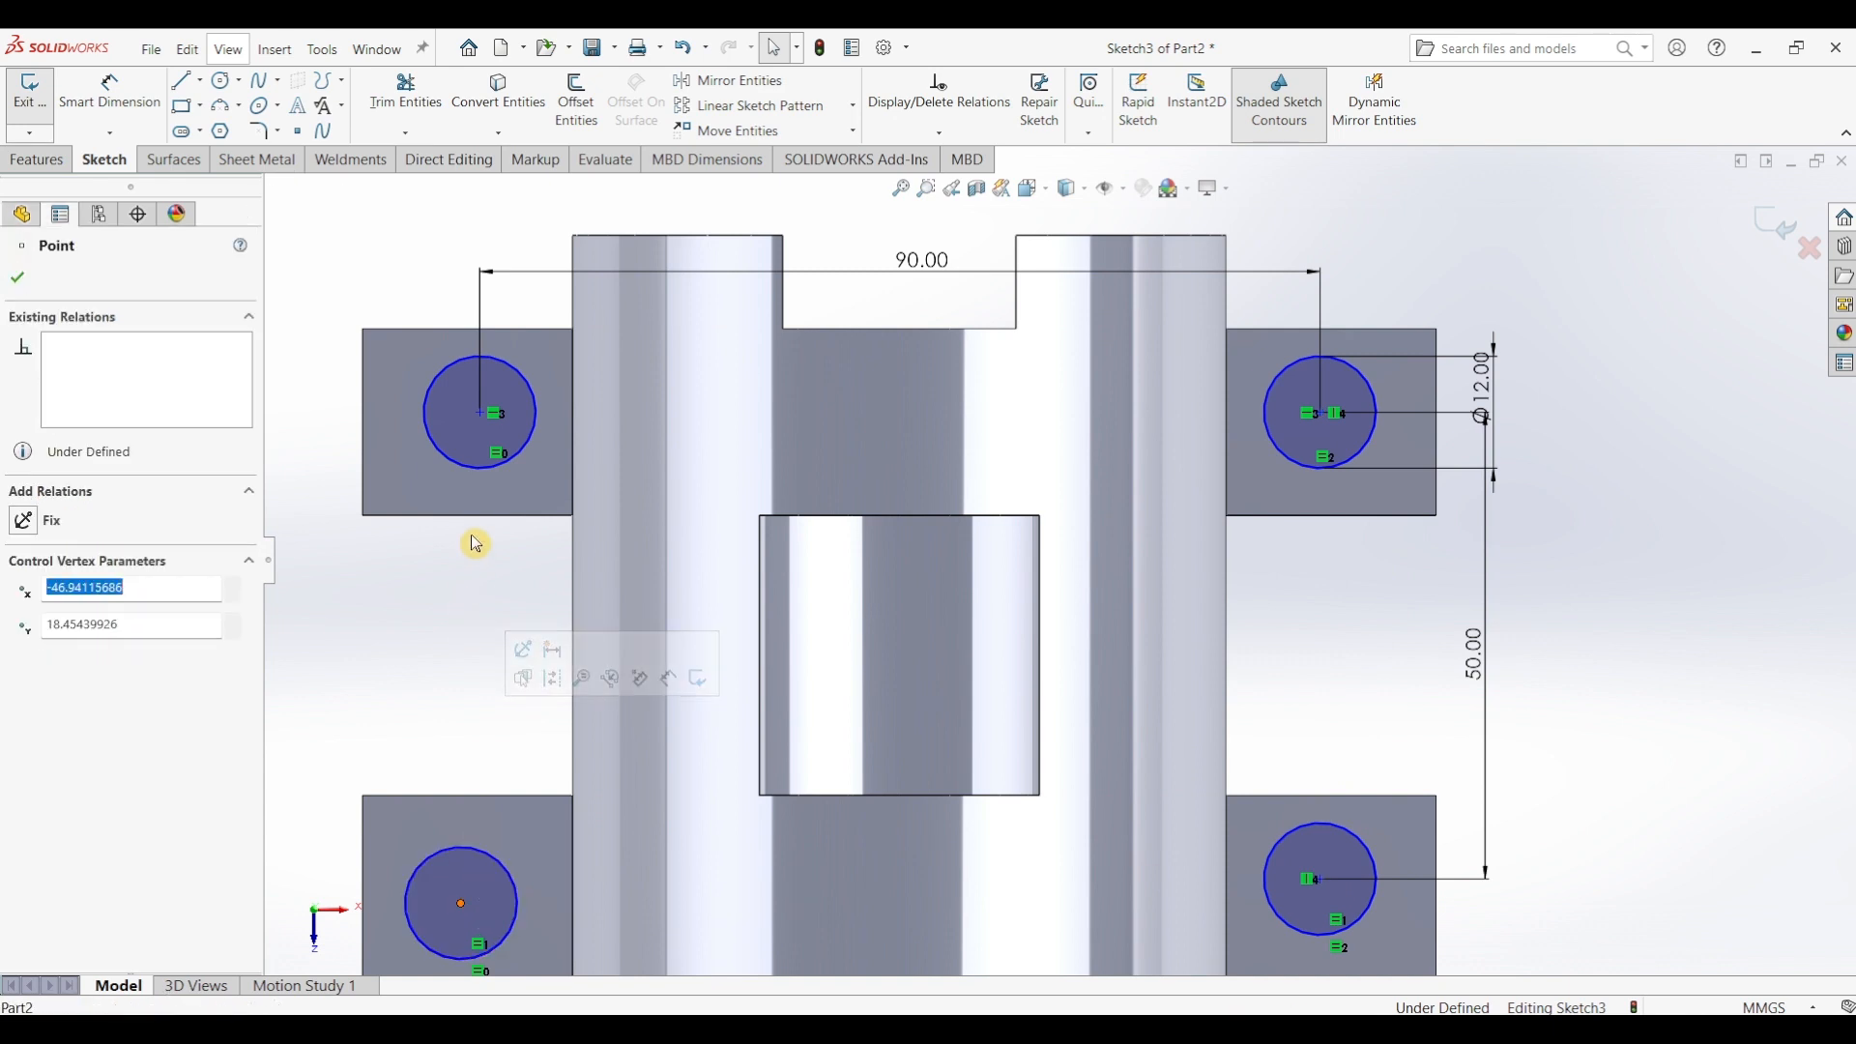
{"action": "left_click", "coordinate": [480, 413], "text": "ctrl"}
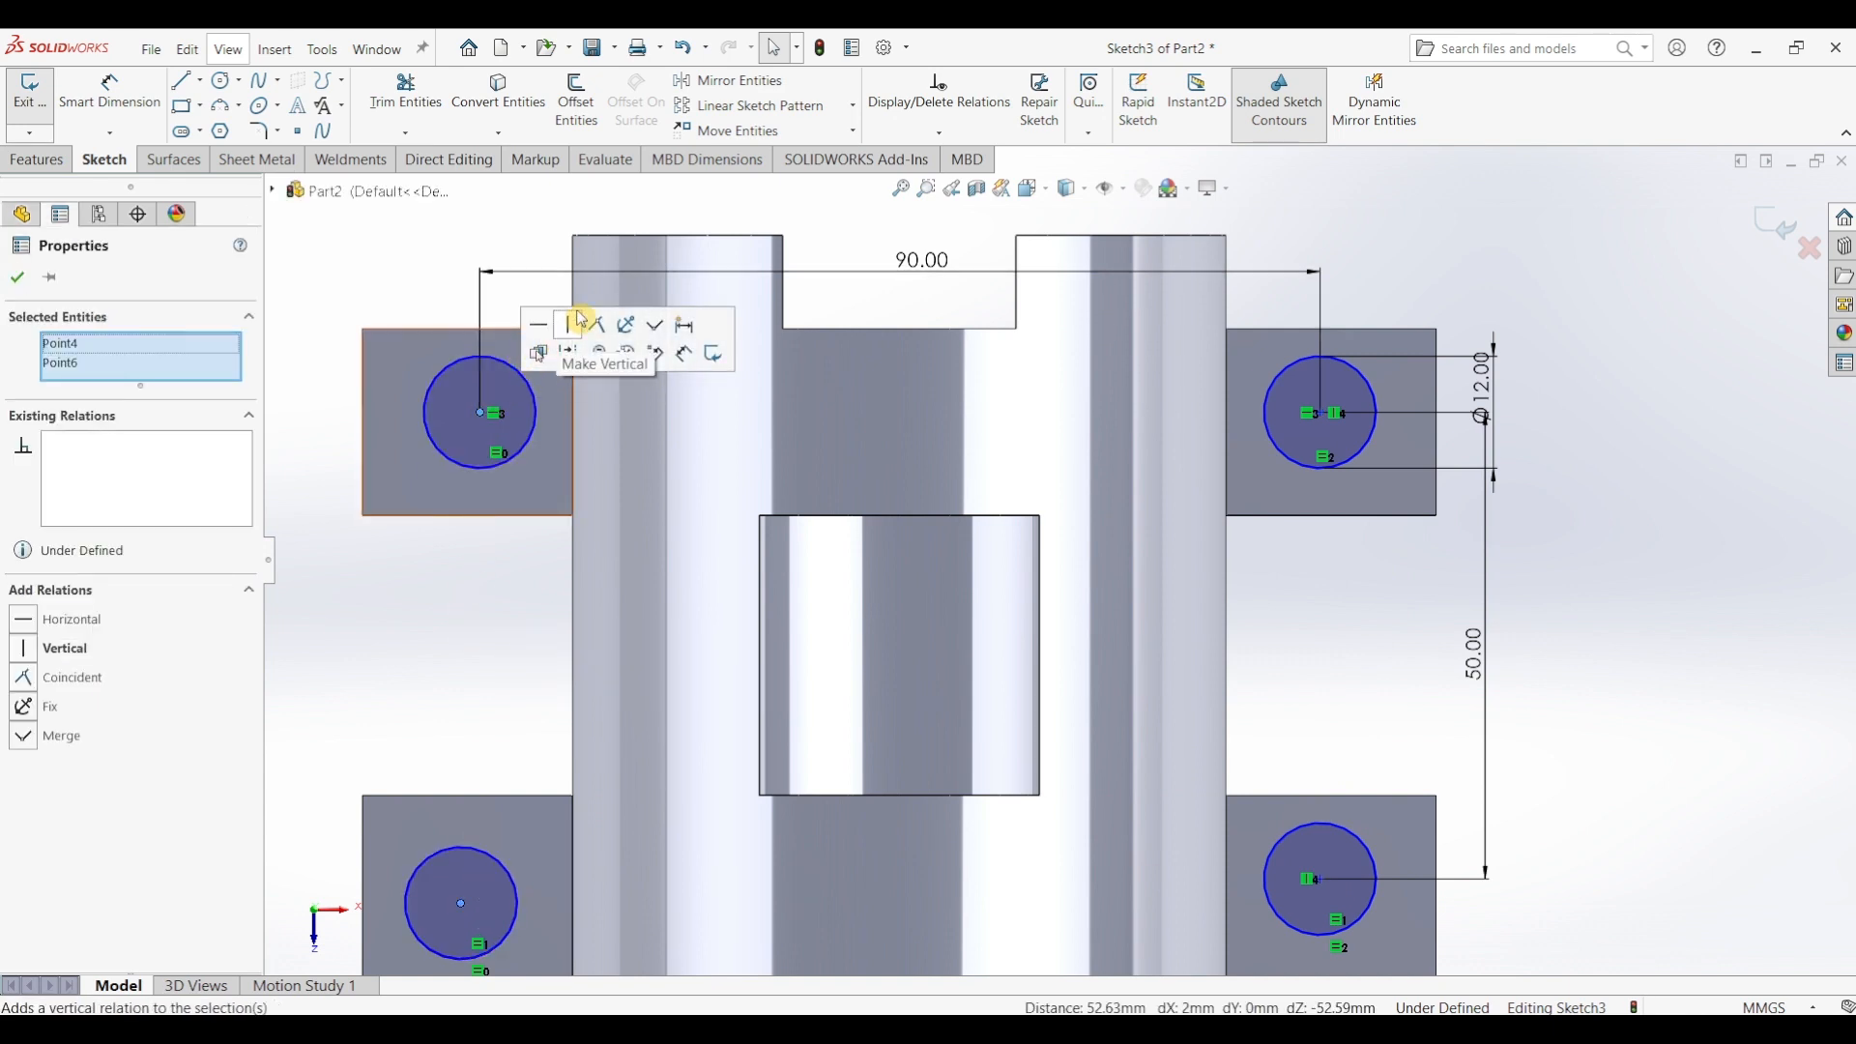
{"action": "left_click", "coordinate": [571, 329]}
{"action": "key", "text": "Escape"}
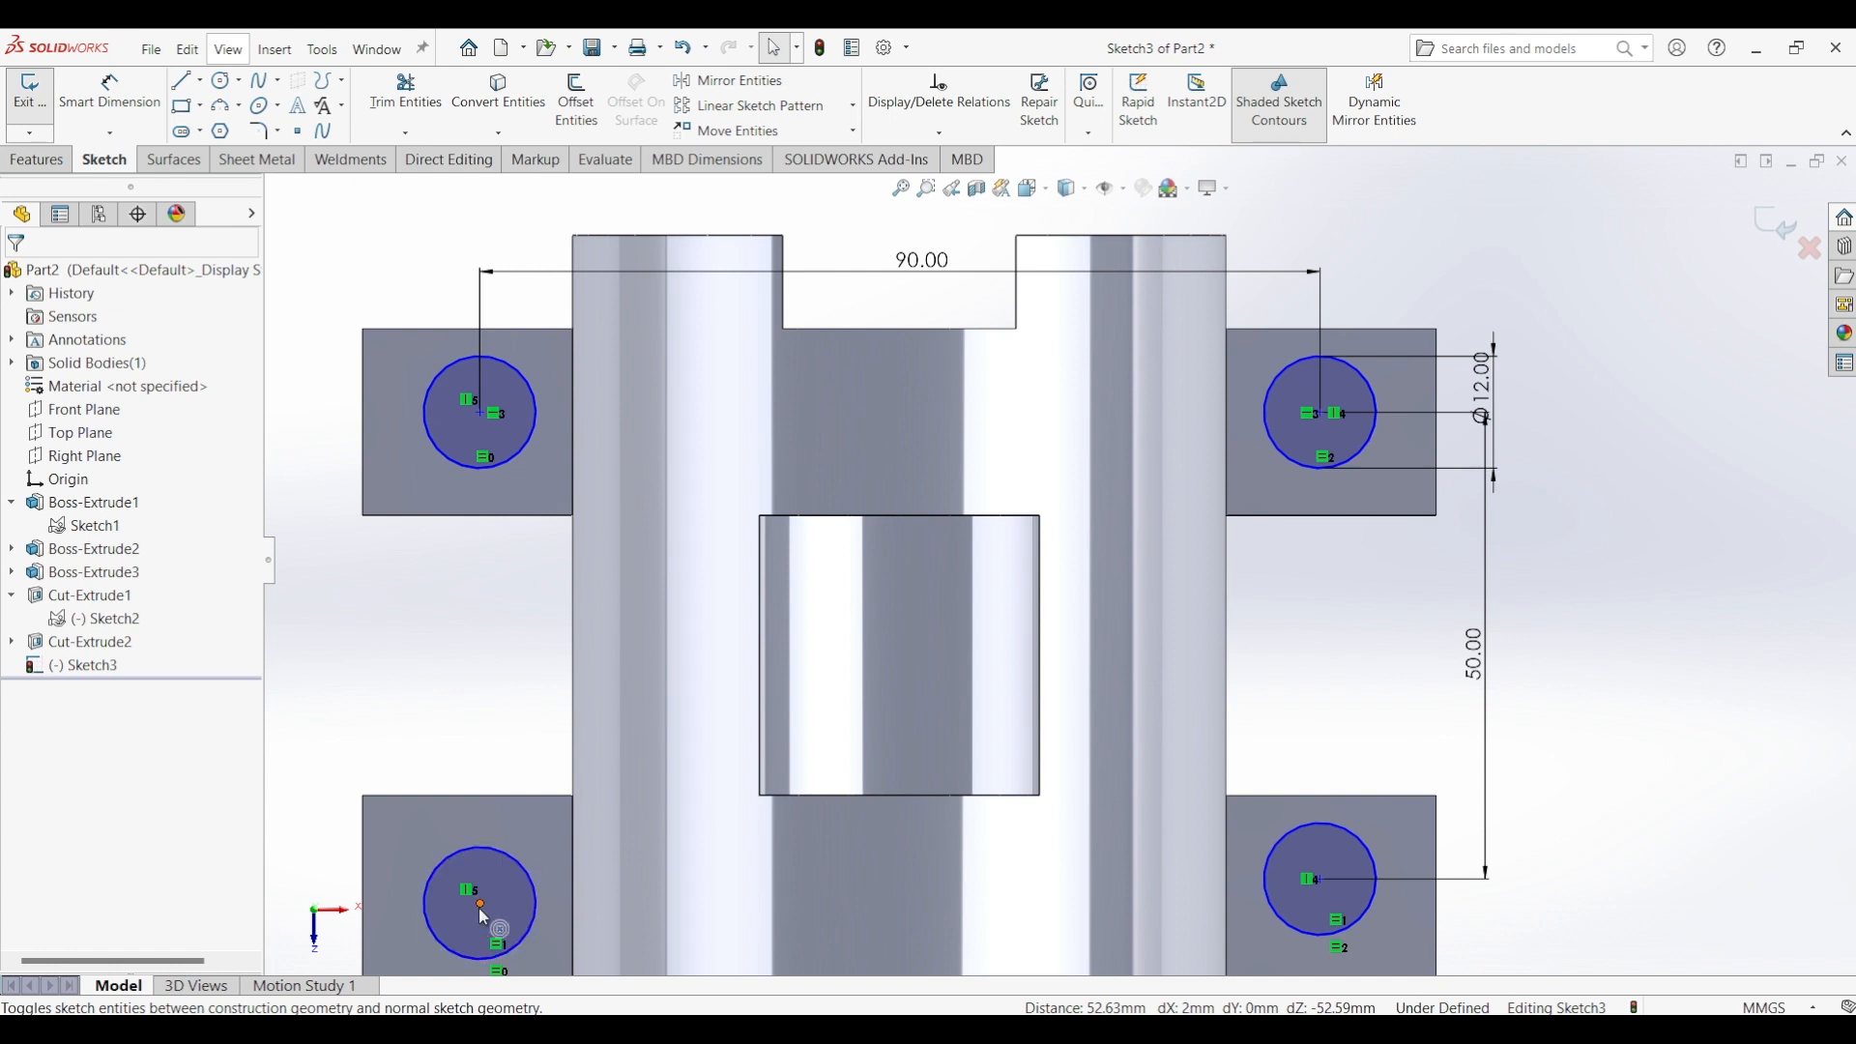
- Align the centres of the two front foot circles with a Horizontal relation
{"action": "left_click", "coordinate": [482, 906]}
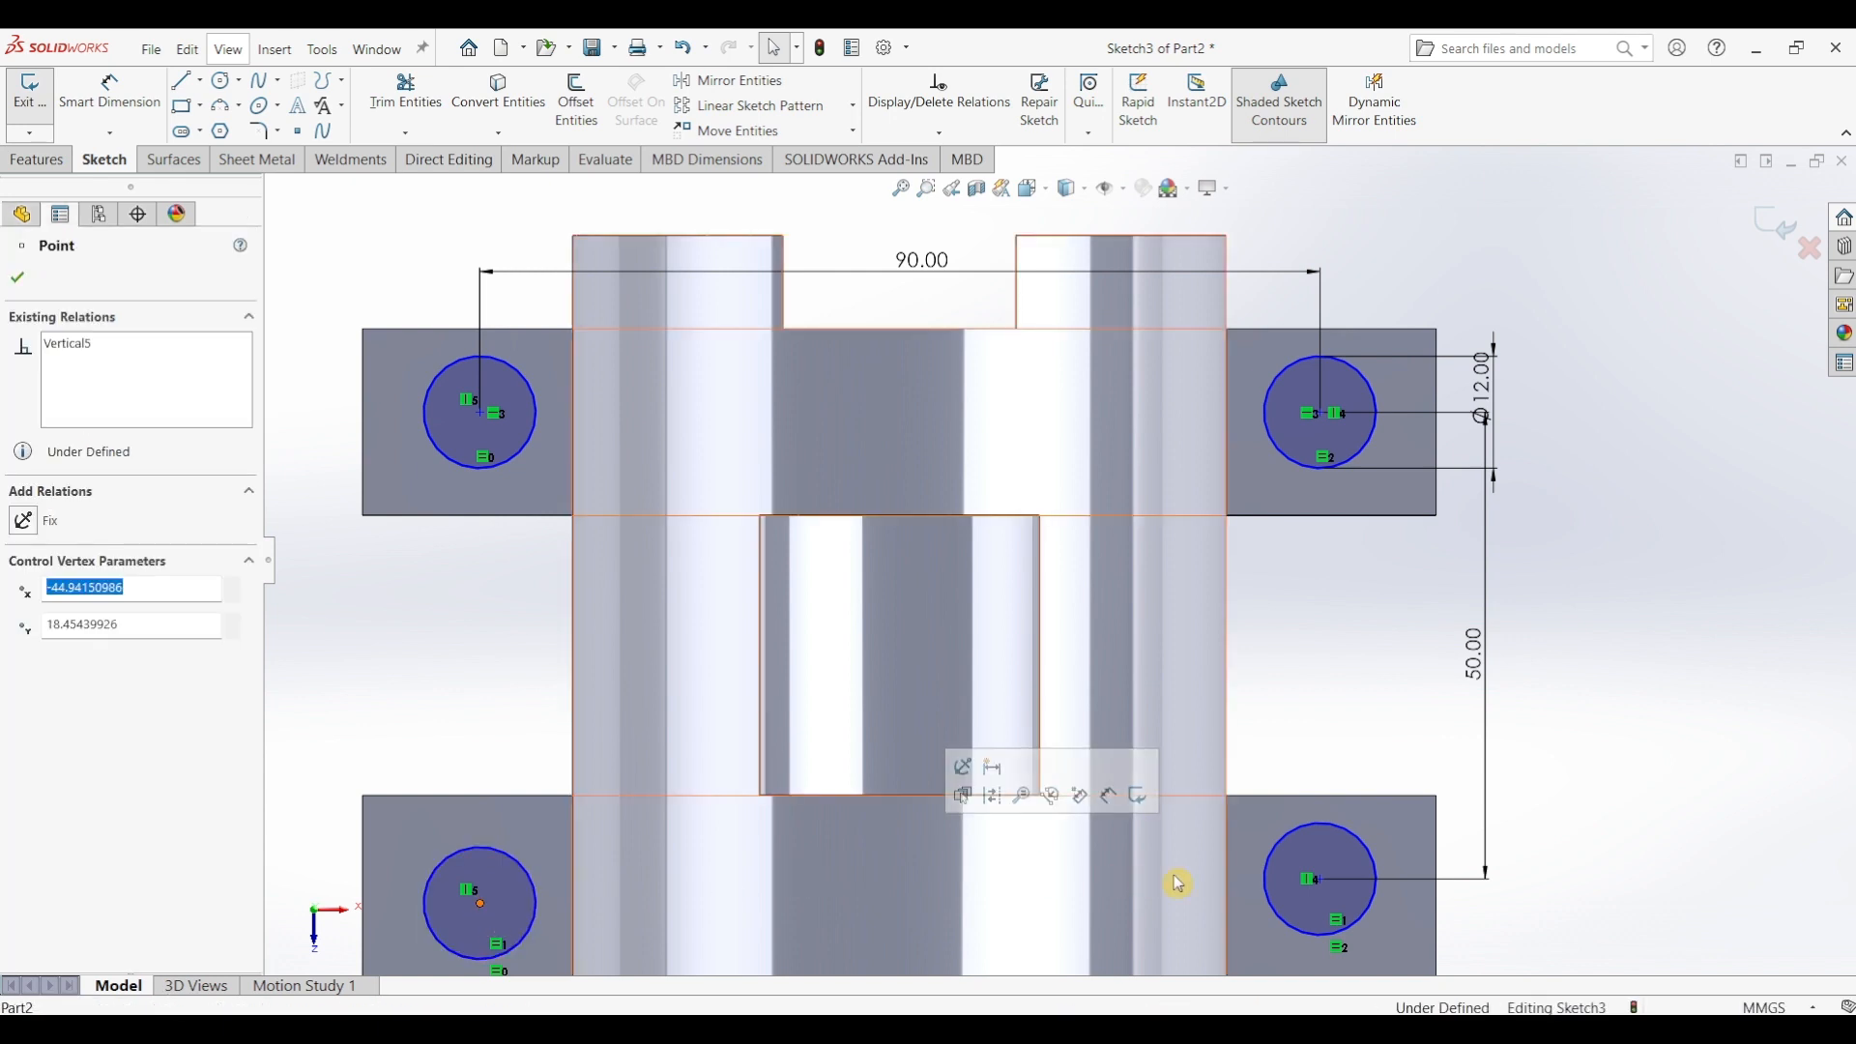
{"action": "left_click", "coordinate": [1320, 882], "text": "ctrl"}
{"action": "left_click", "coordinate": [1376, 794]}
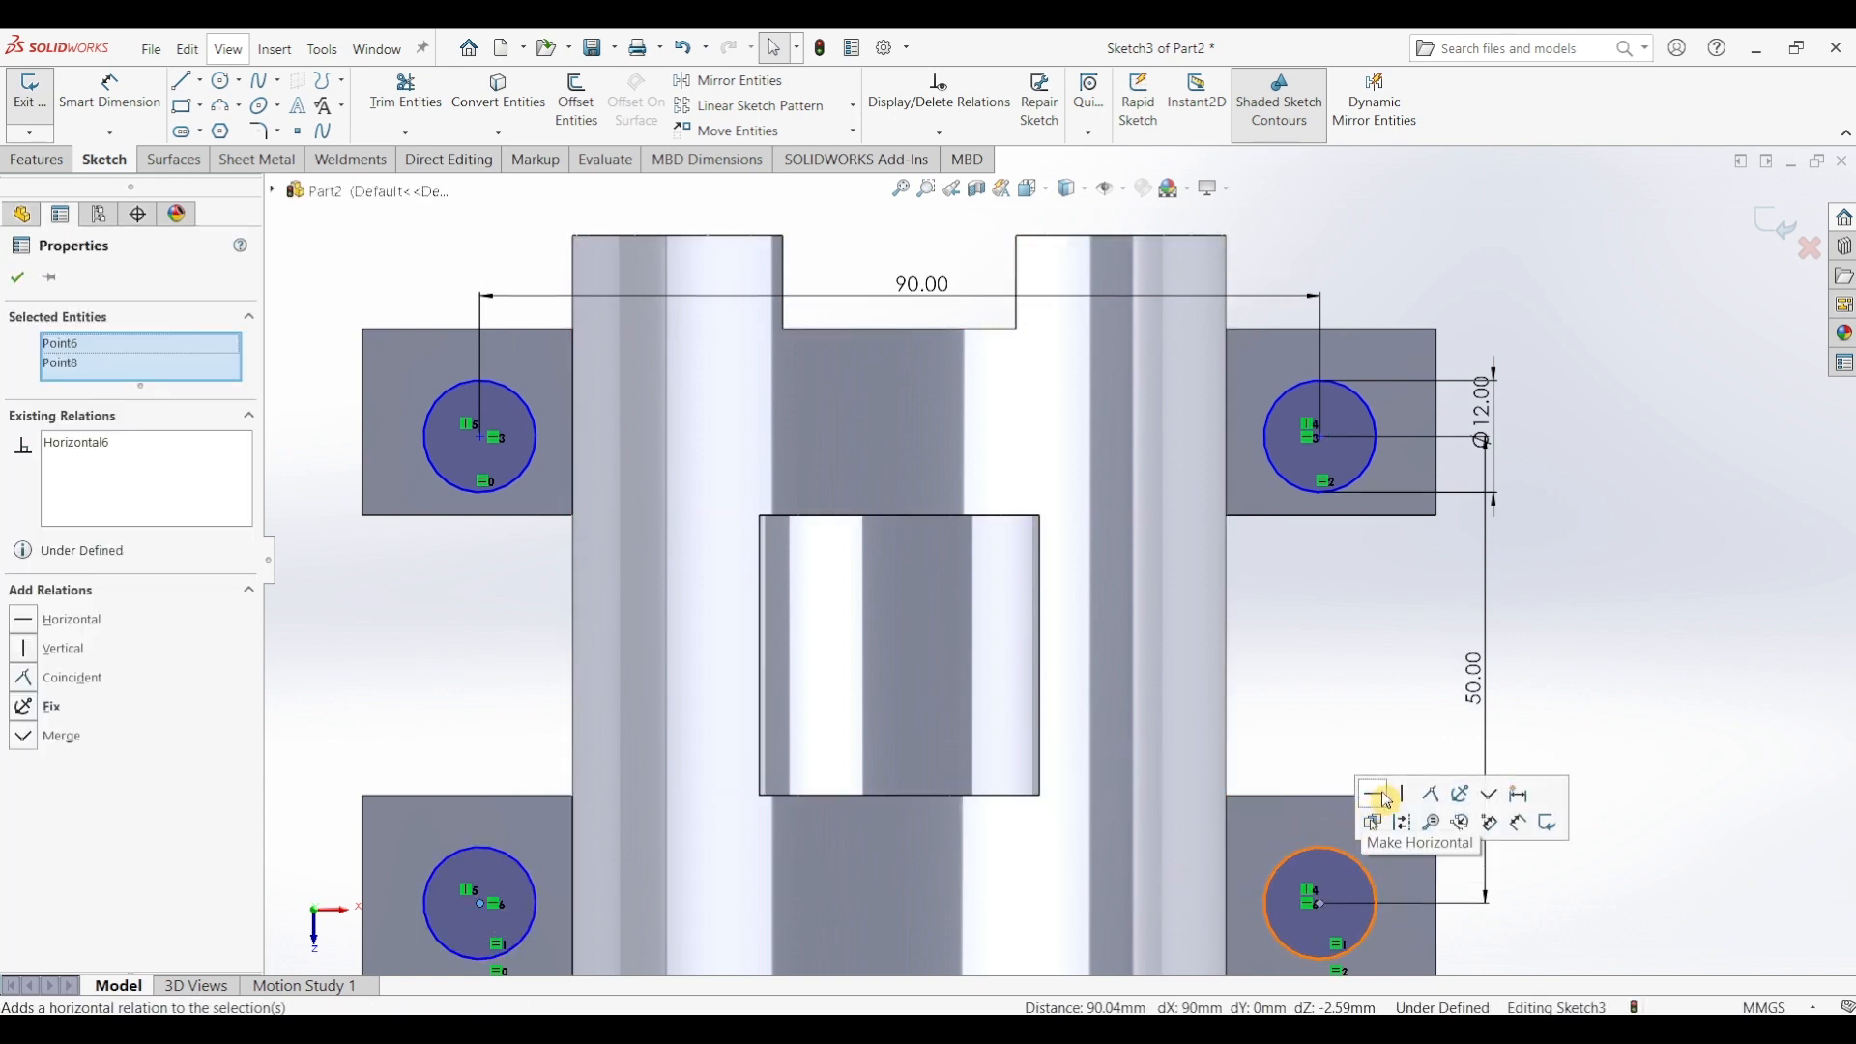
{"action": "key", "text": "Escape"}
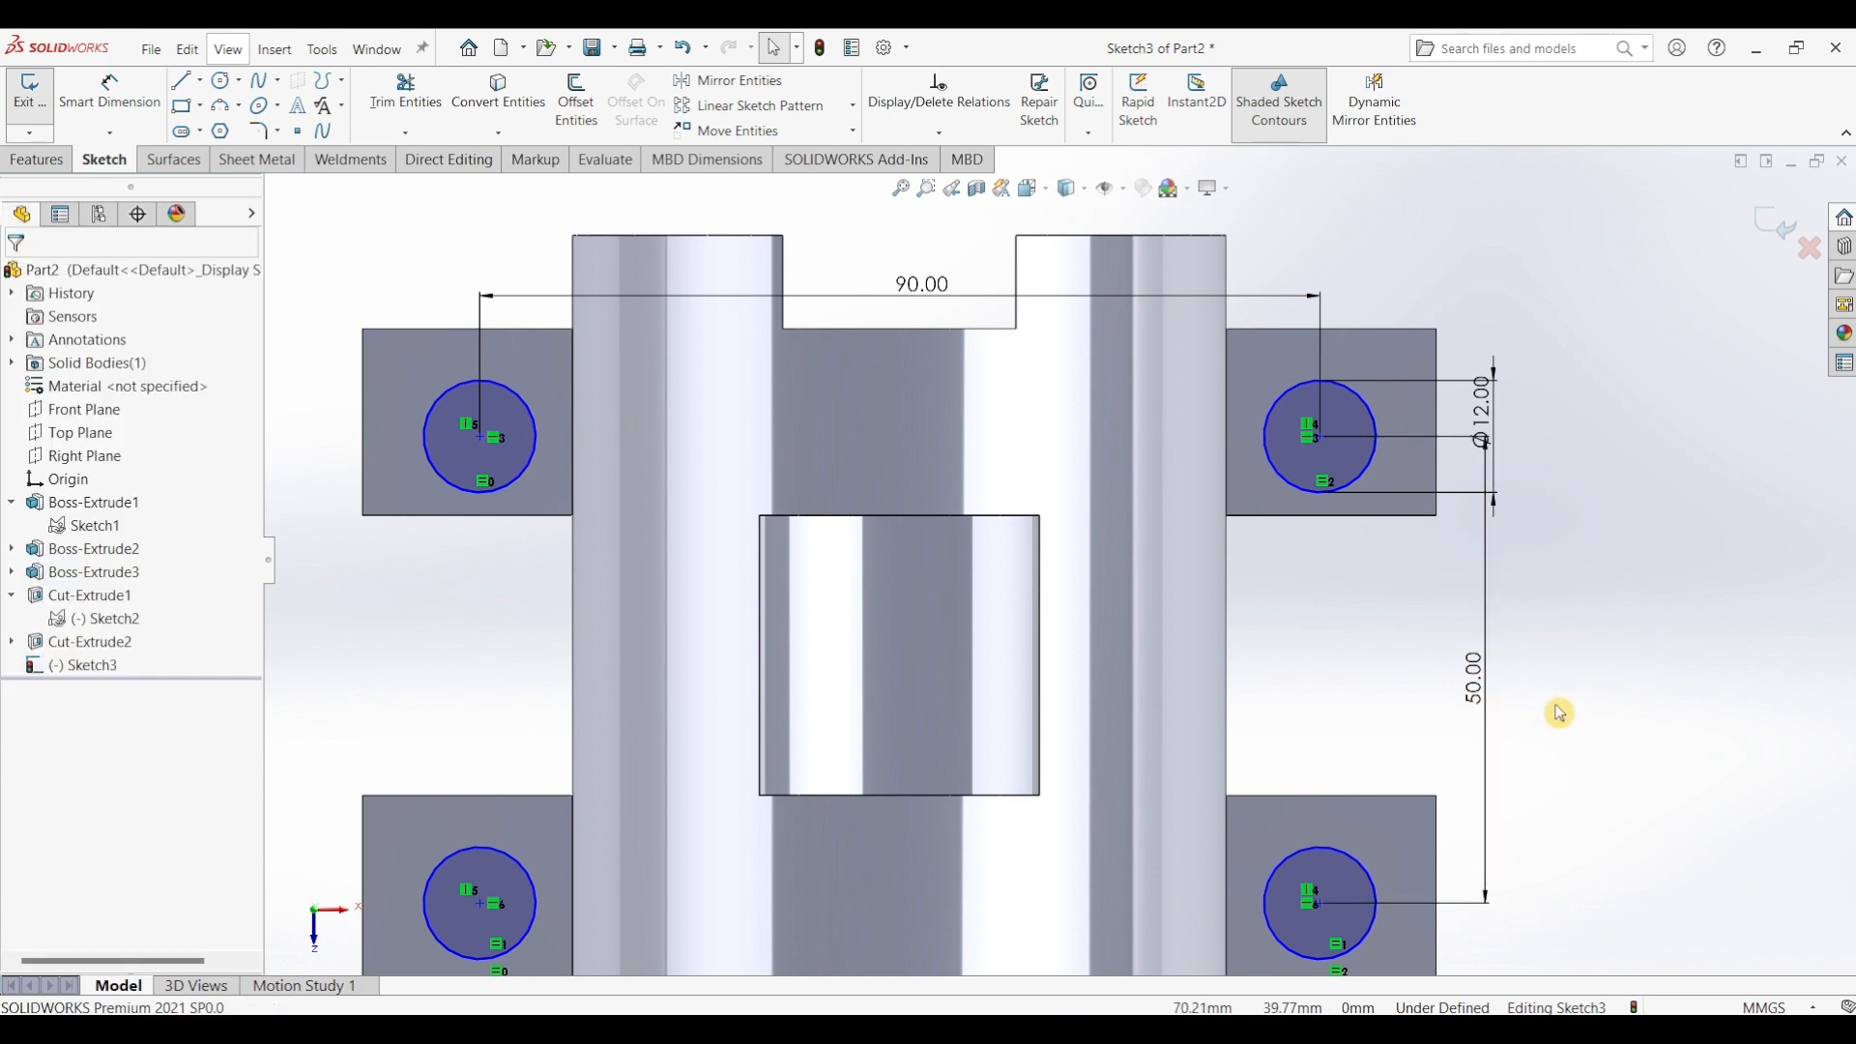
- Add a Vertical relation between the rear left circle's centre and the midpoint of that foot's rear edge
{"action": "key", "text": "f"}
{"action": "scroll", "coordinate": [1390, 720], "scroll_direction": "down", "scroll_amount": 2}
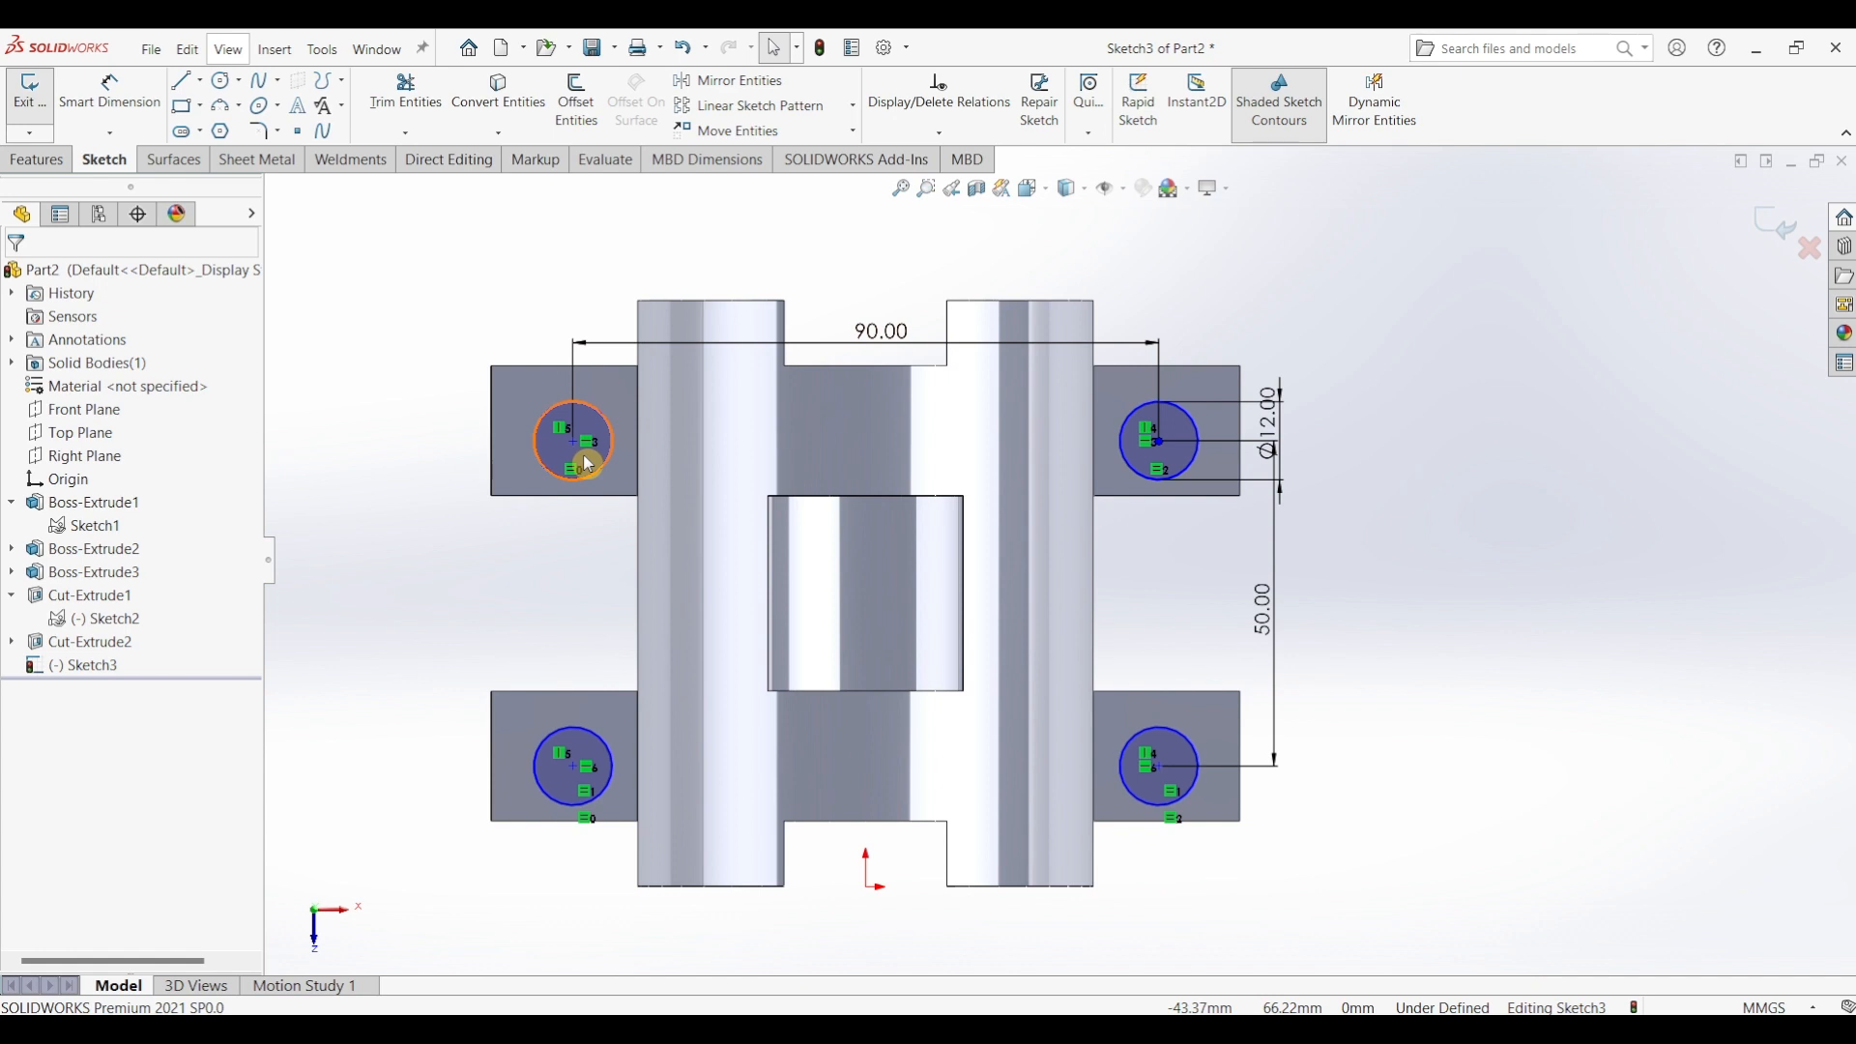
{"action": "left_click", "coordinate": [566, 369]}
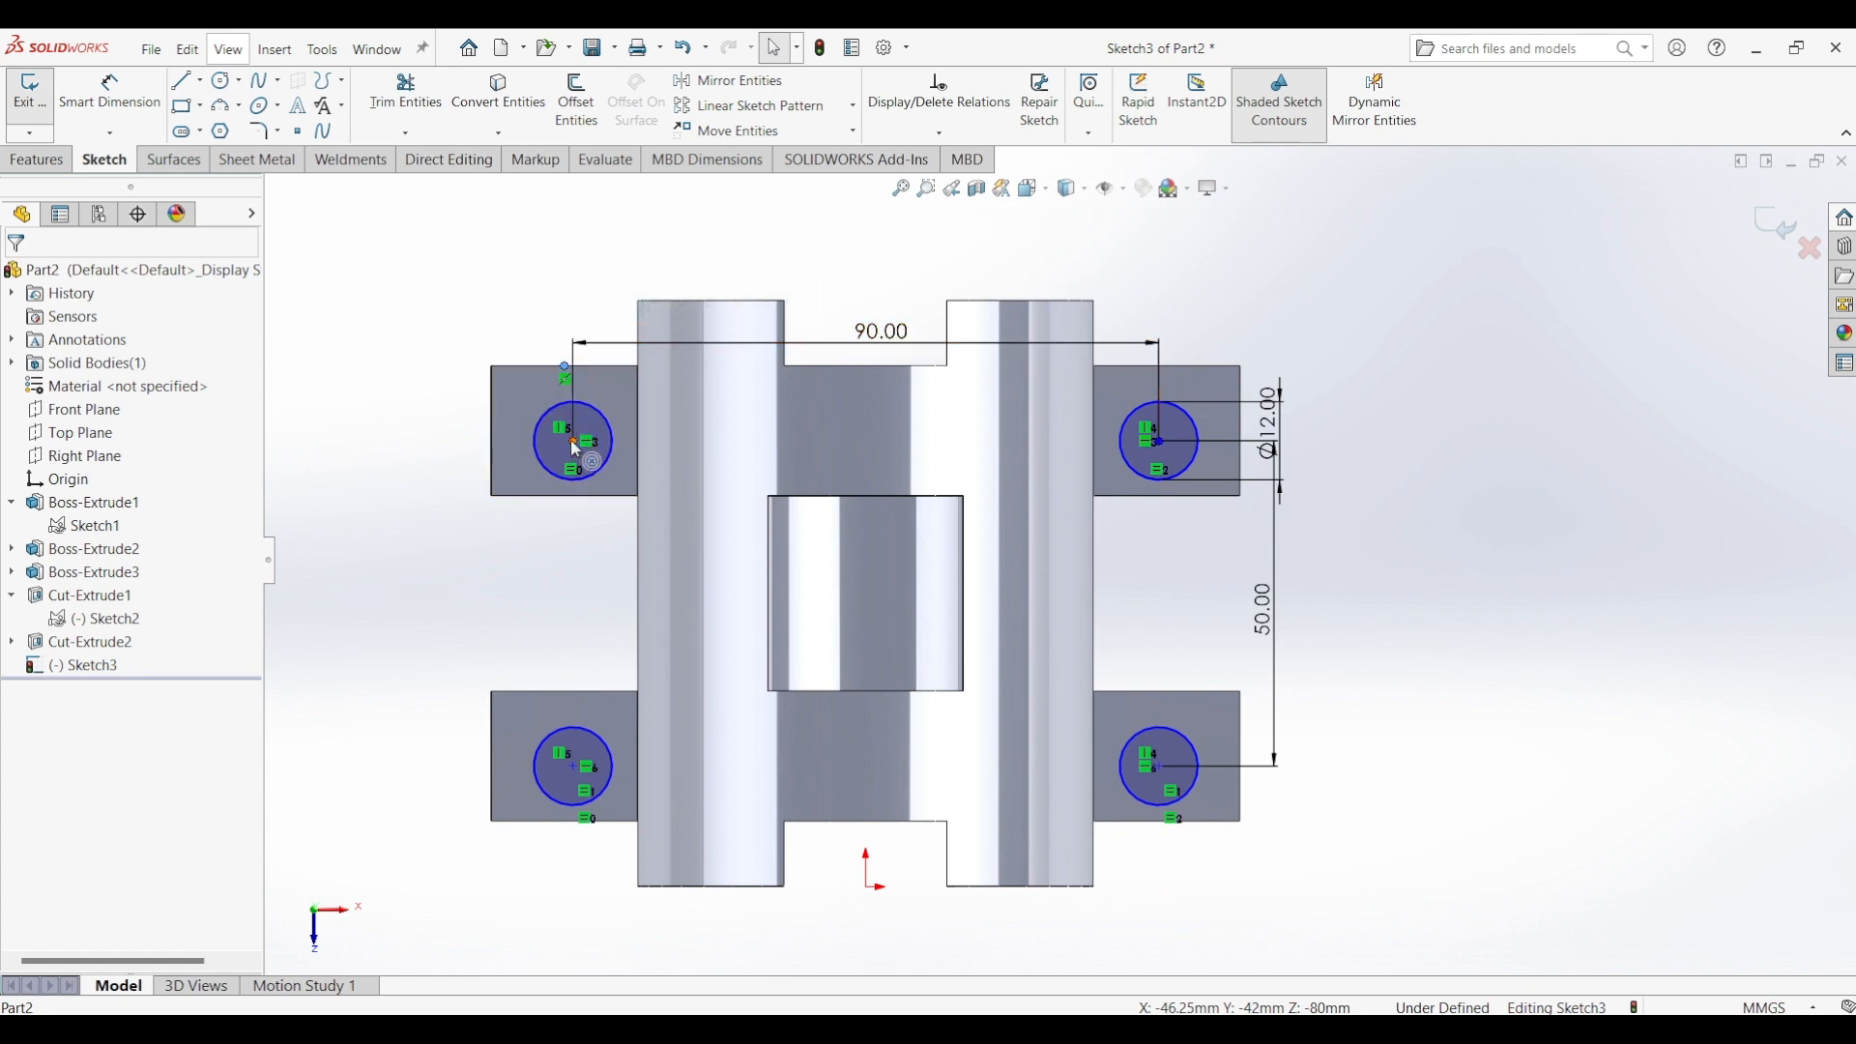
{"action": "left_click", "coordinate": [572, 441]}
{"action": "left_click", "coordinate": [565, 369], "text": "ctrl"}
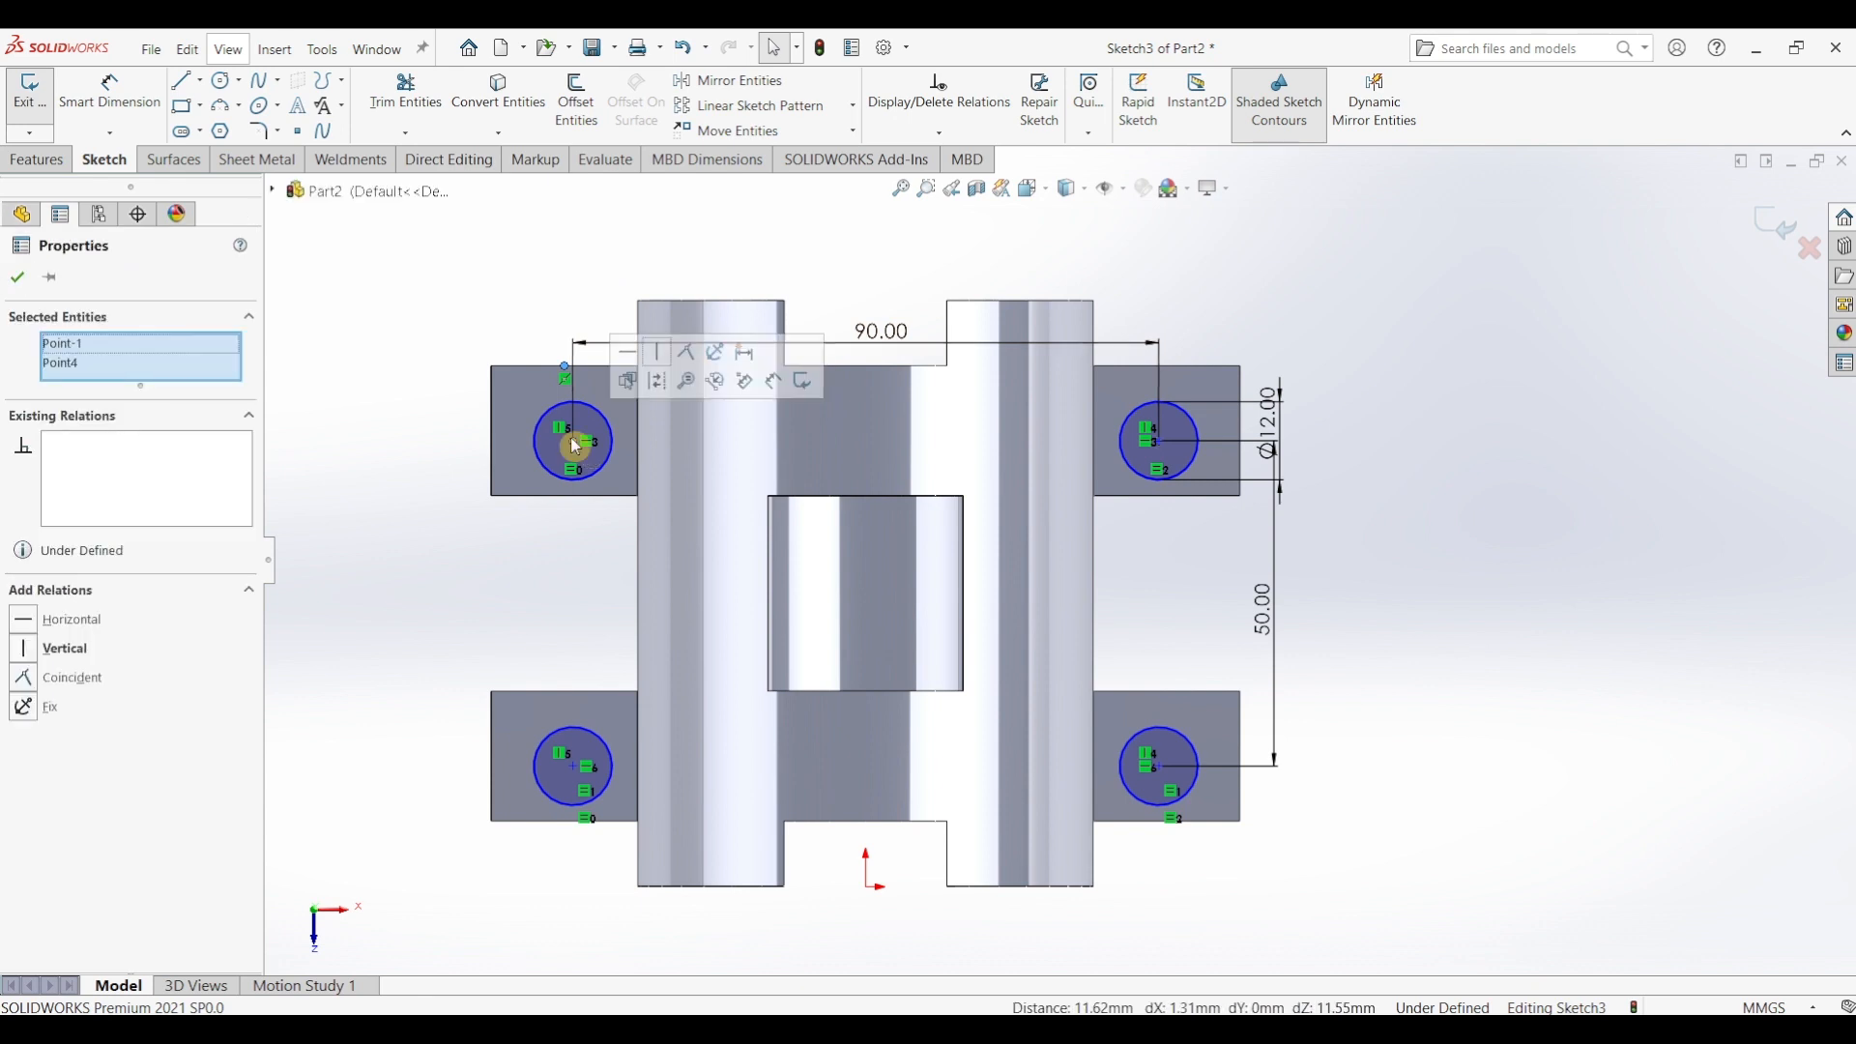
{"action": "left_click", "coordinate": [658, 359]}
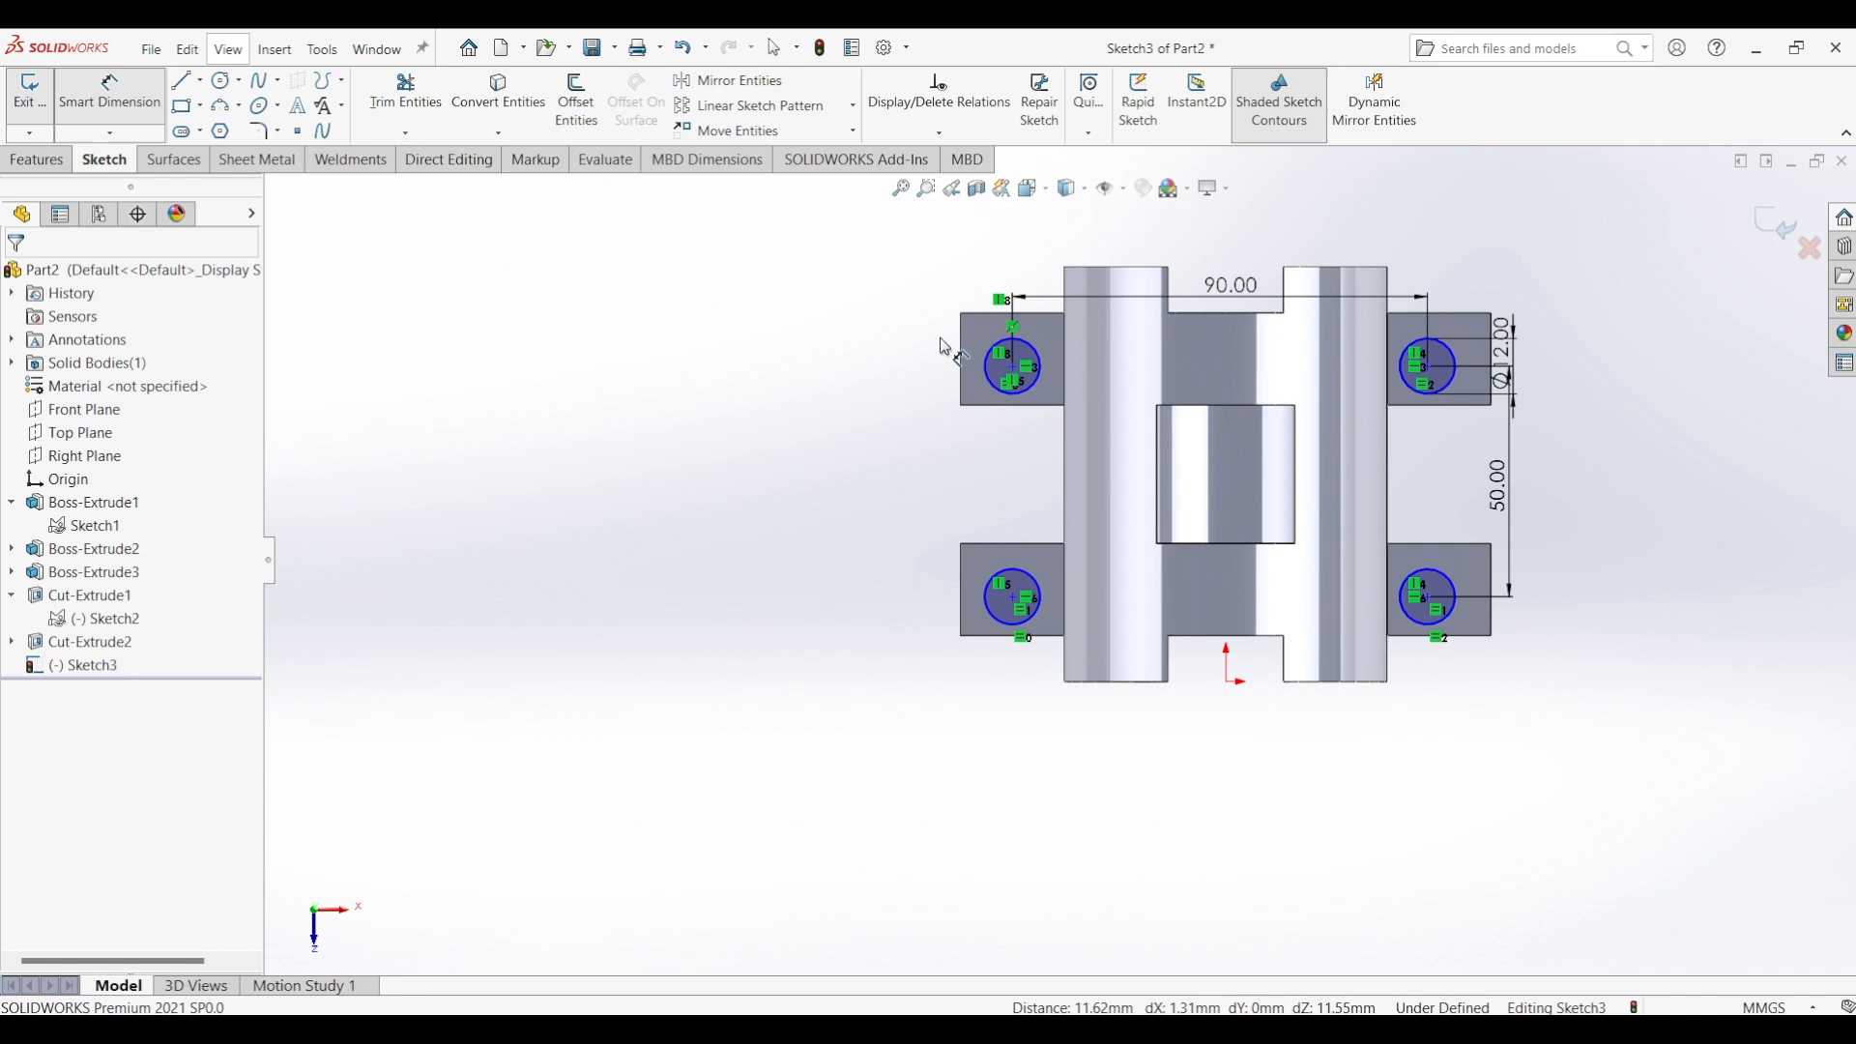
- Dimension the rear left circle's centre to 10 mm from the foot's rear edge
{"action": "left_click", "coordinate": [986, 313]}
{"action": "left_click", "coordinate": [1019, 372]}
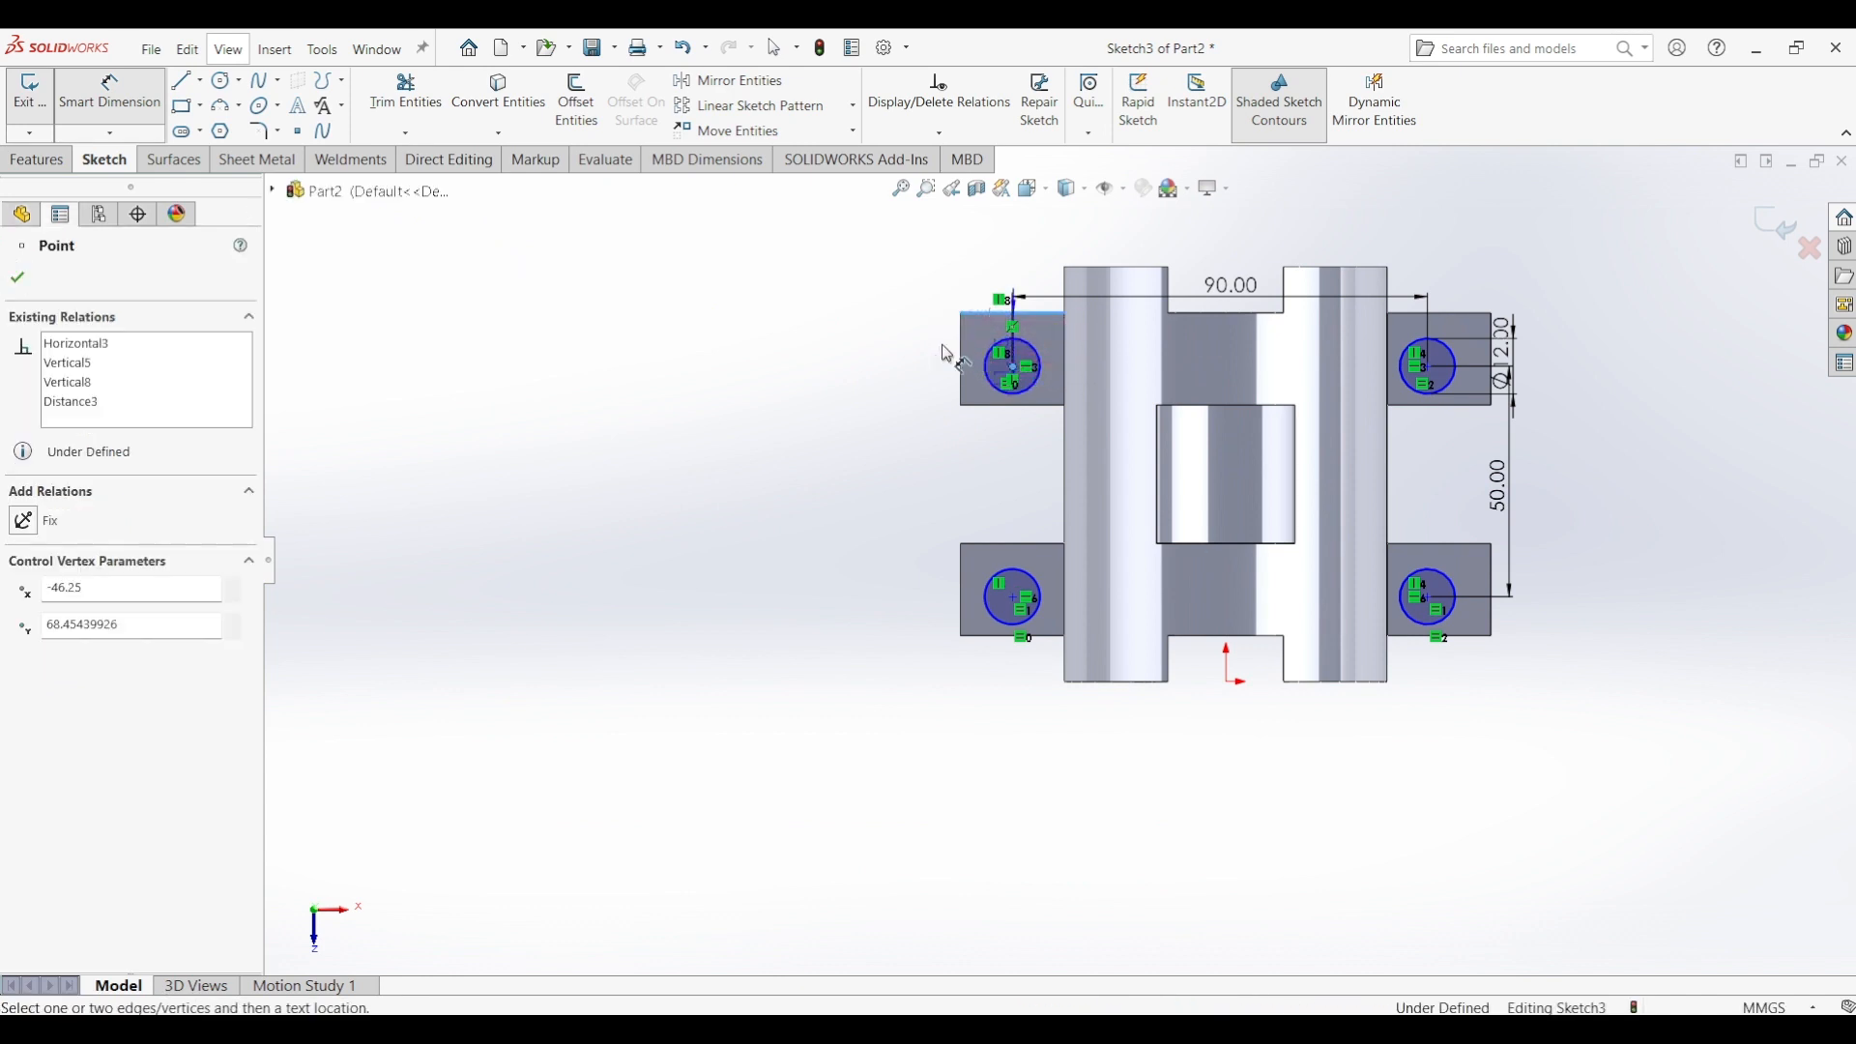
{"action": "left_click", "coordinate": [913, 360]}
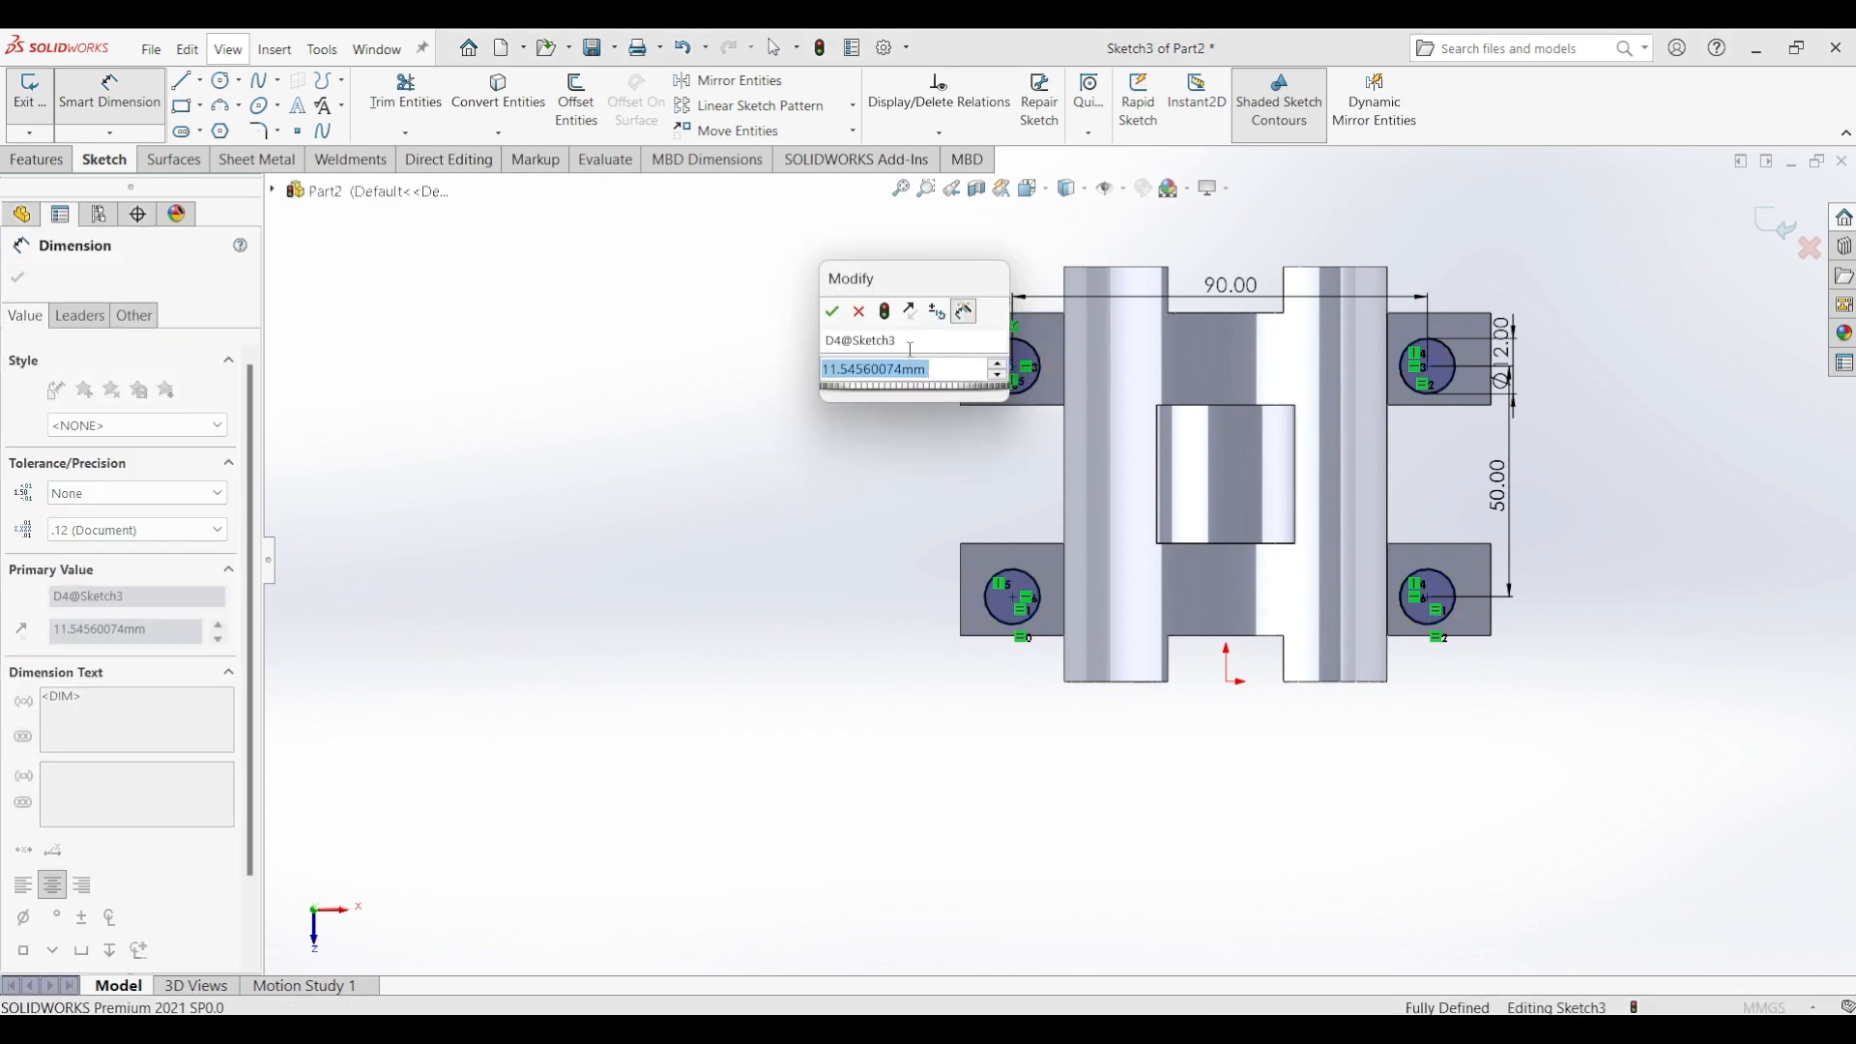
{"action": "type", "text": "10"}
{"action": "key", "text": "Return"}
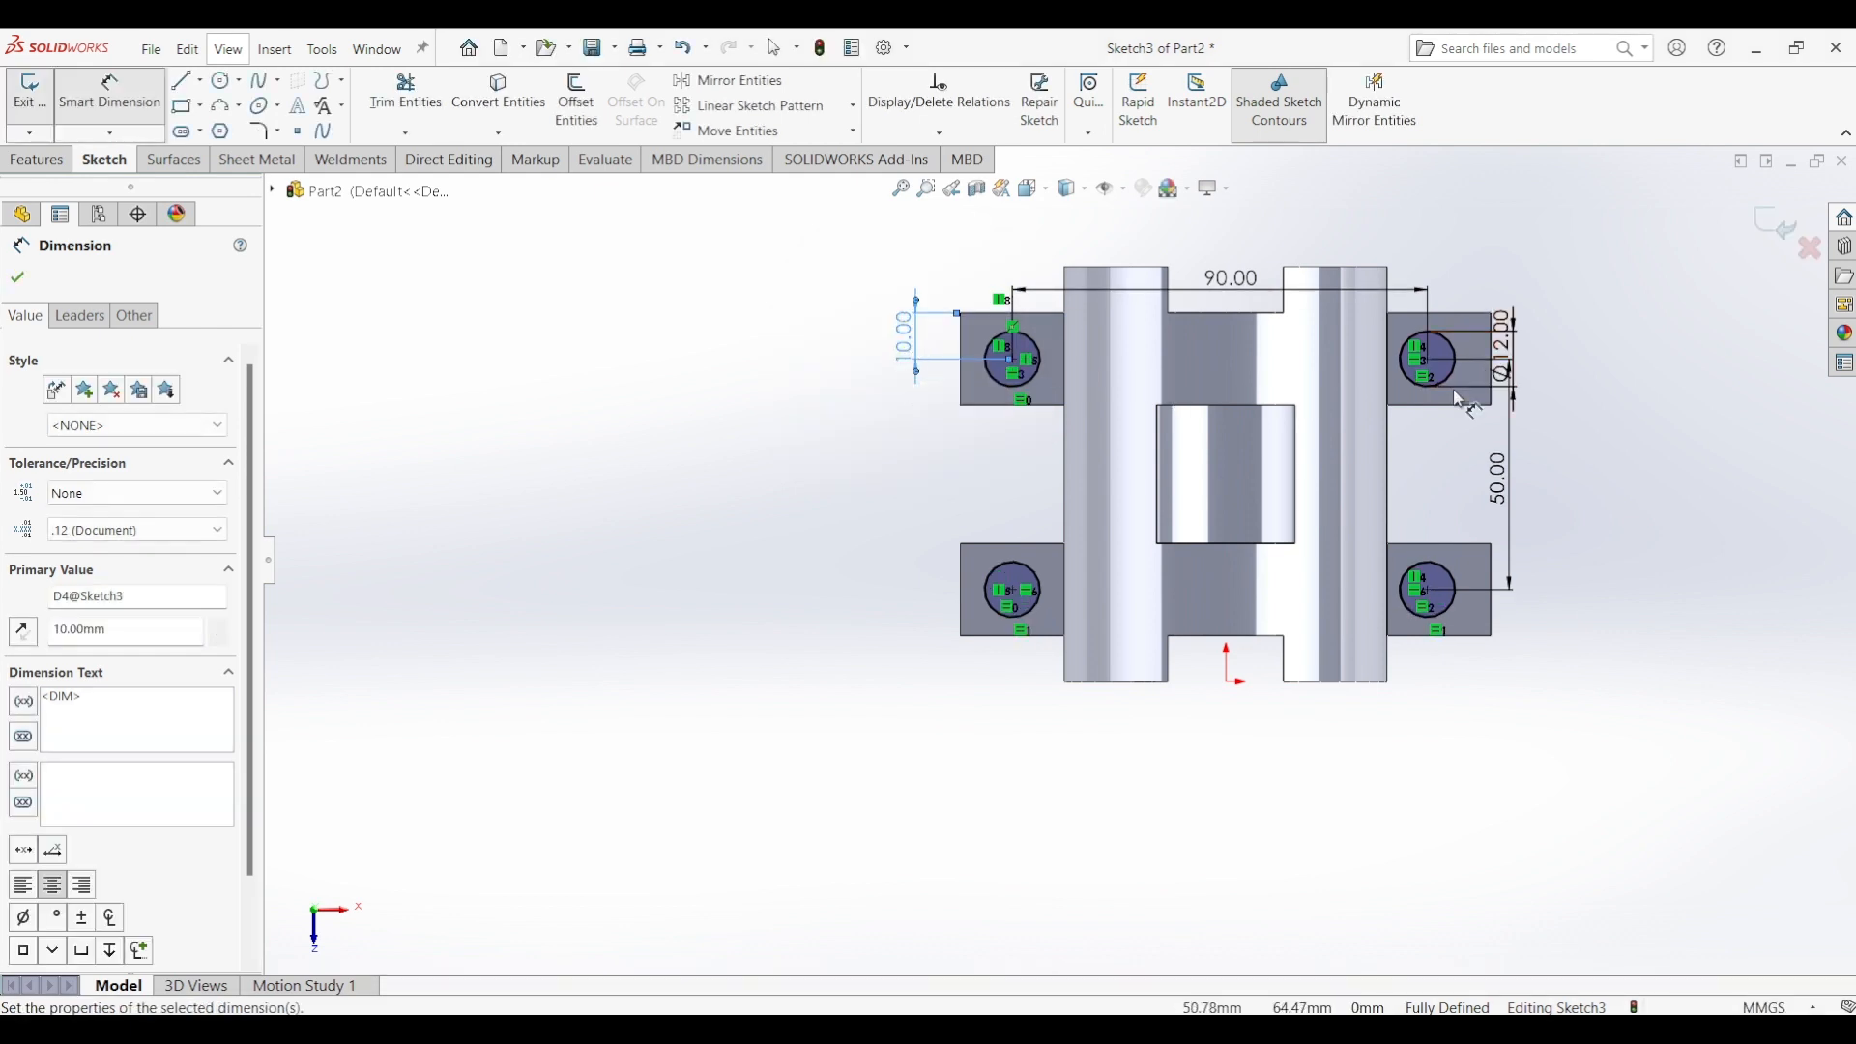
- Cut the four foot circles through the part with an Extruded Cut set to Through All
{"action": "left_click", "coordinate": [36, 160]}
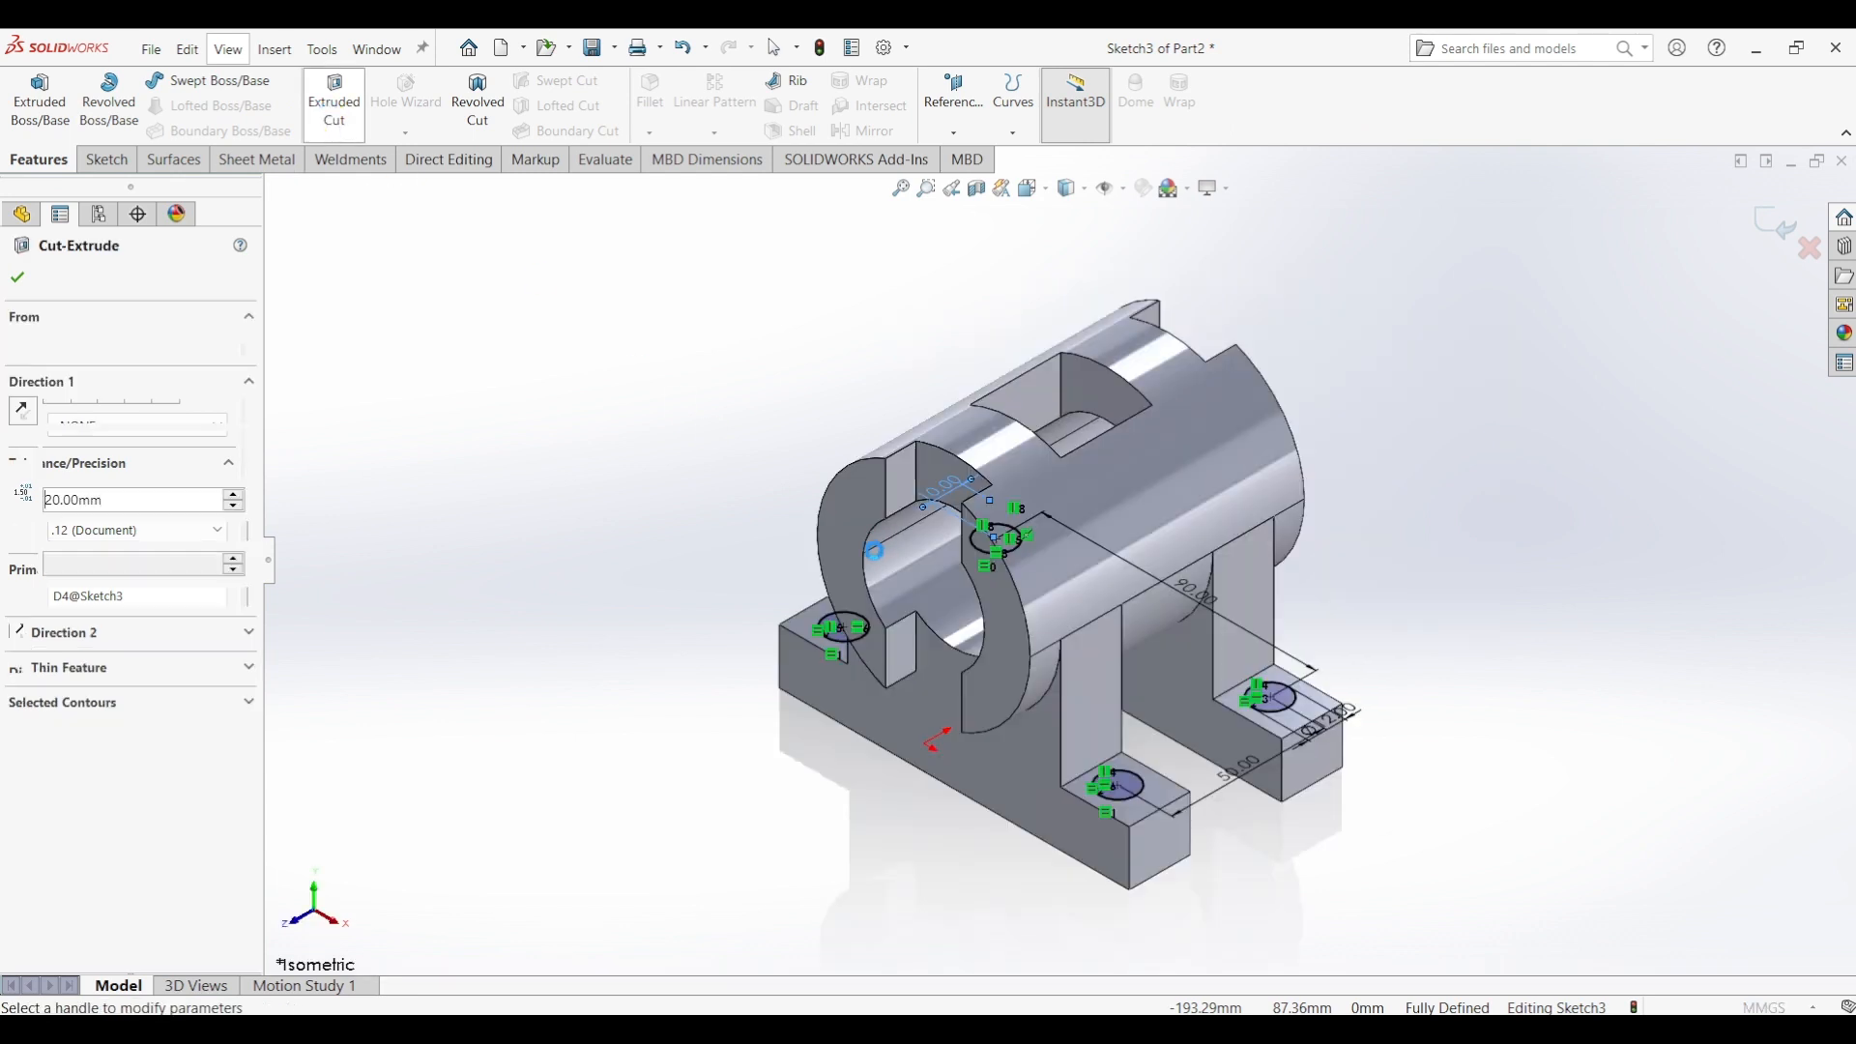
{"action": "left_click", "coordinate": [128, 411]}
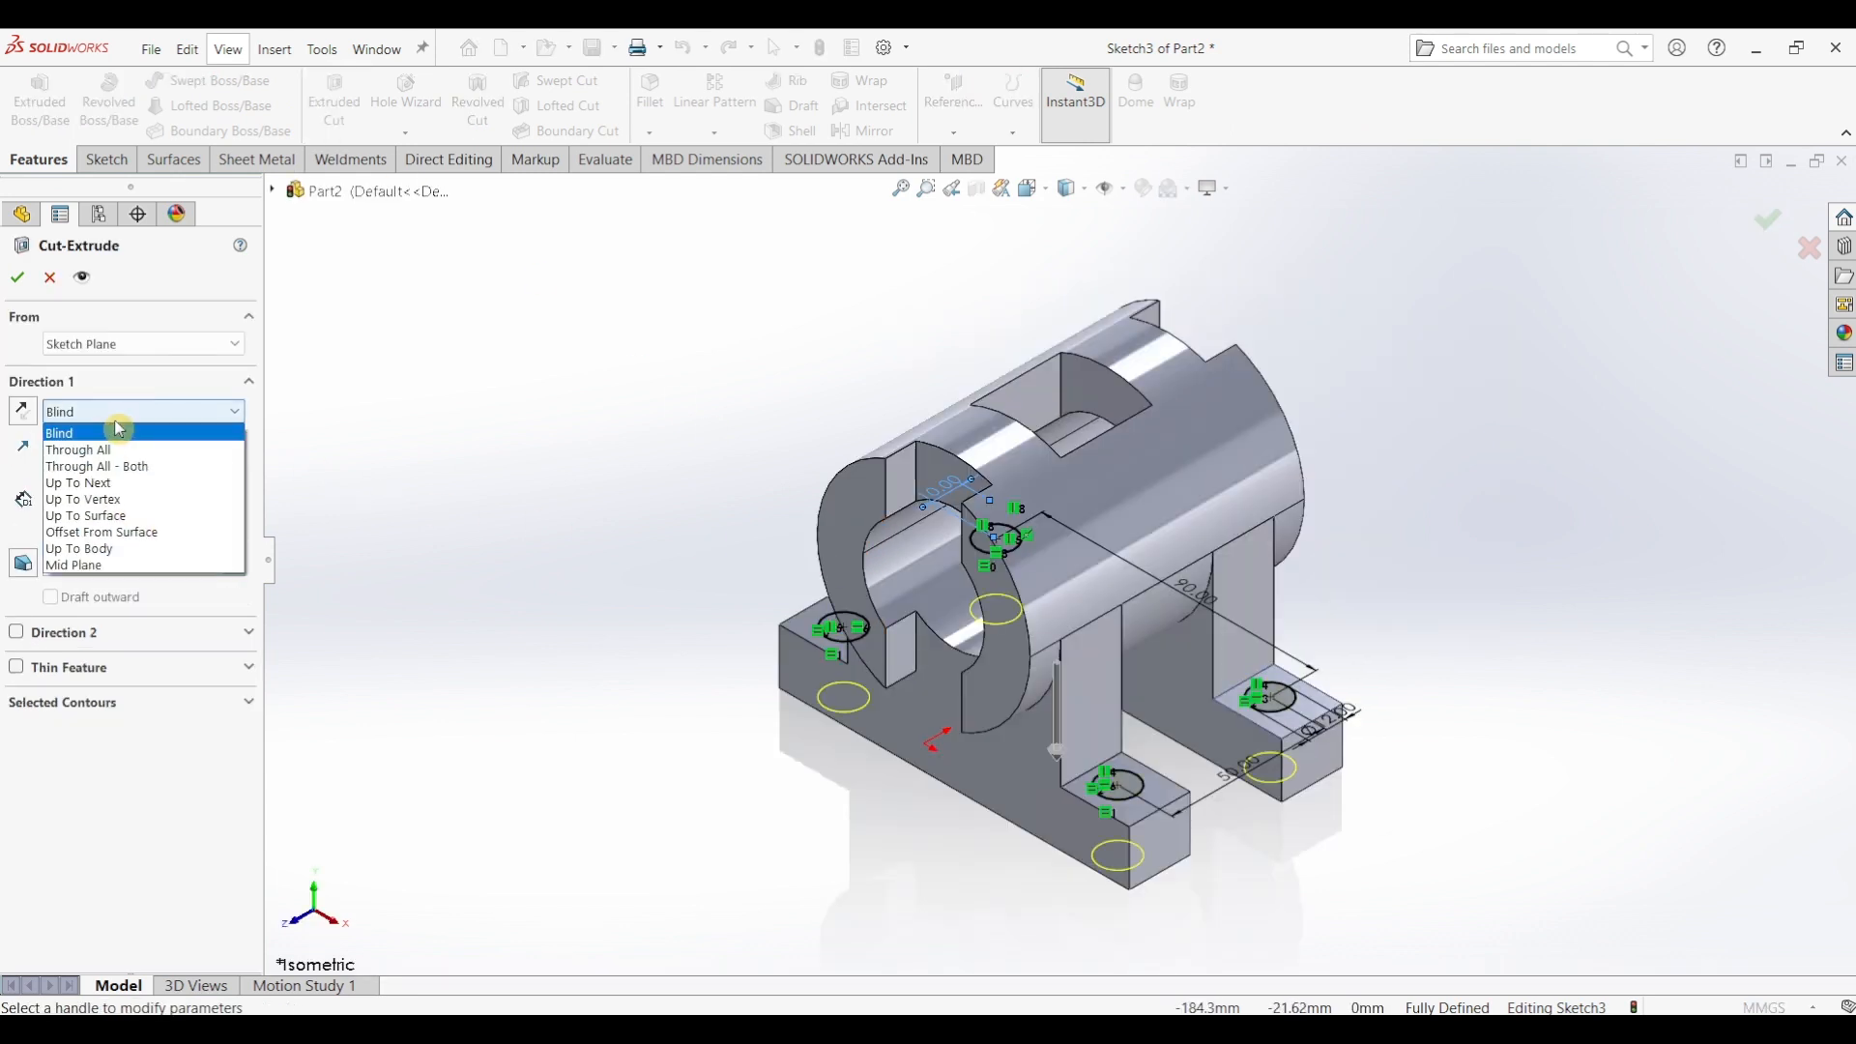
{"action": "left_click", "coordinate": [113, 449]}
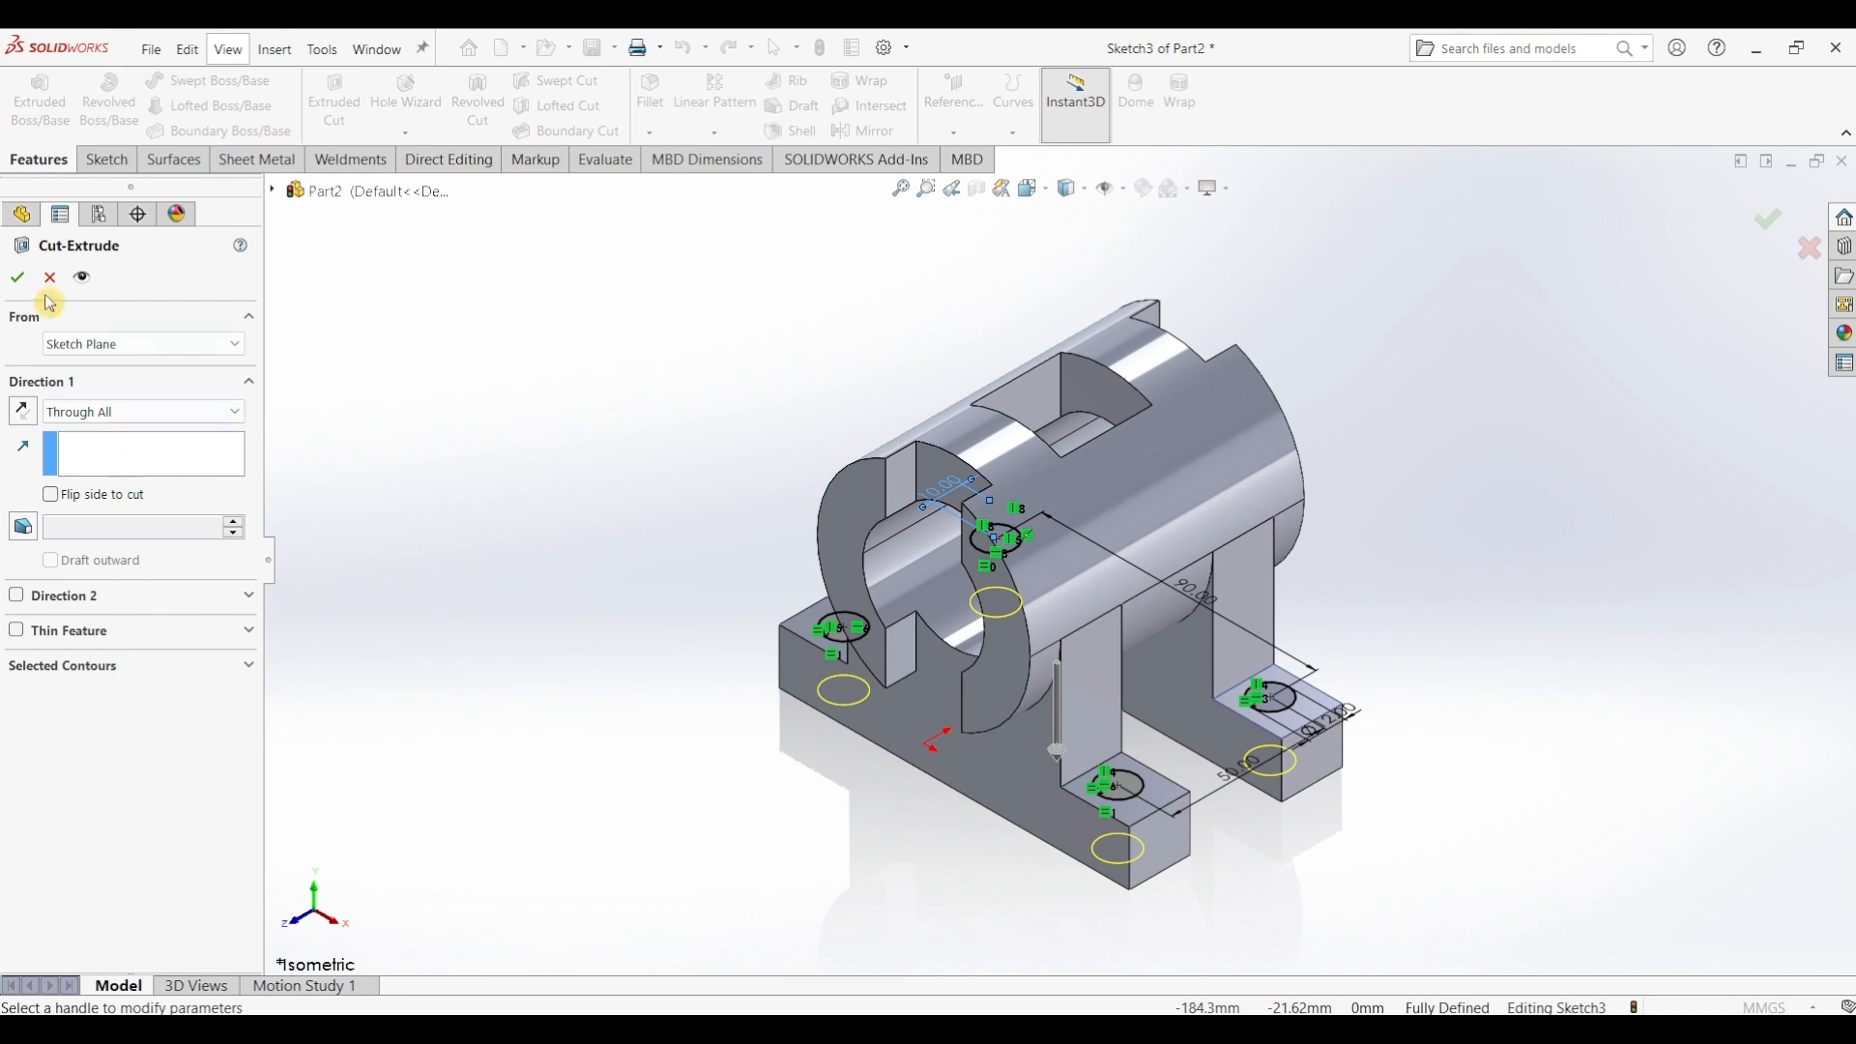
{"action": "left_click", "coordinate": [17, 278]}
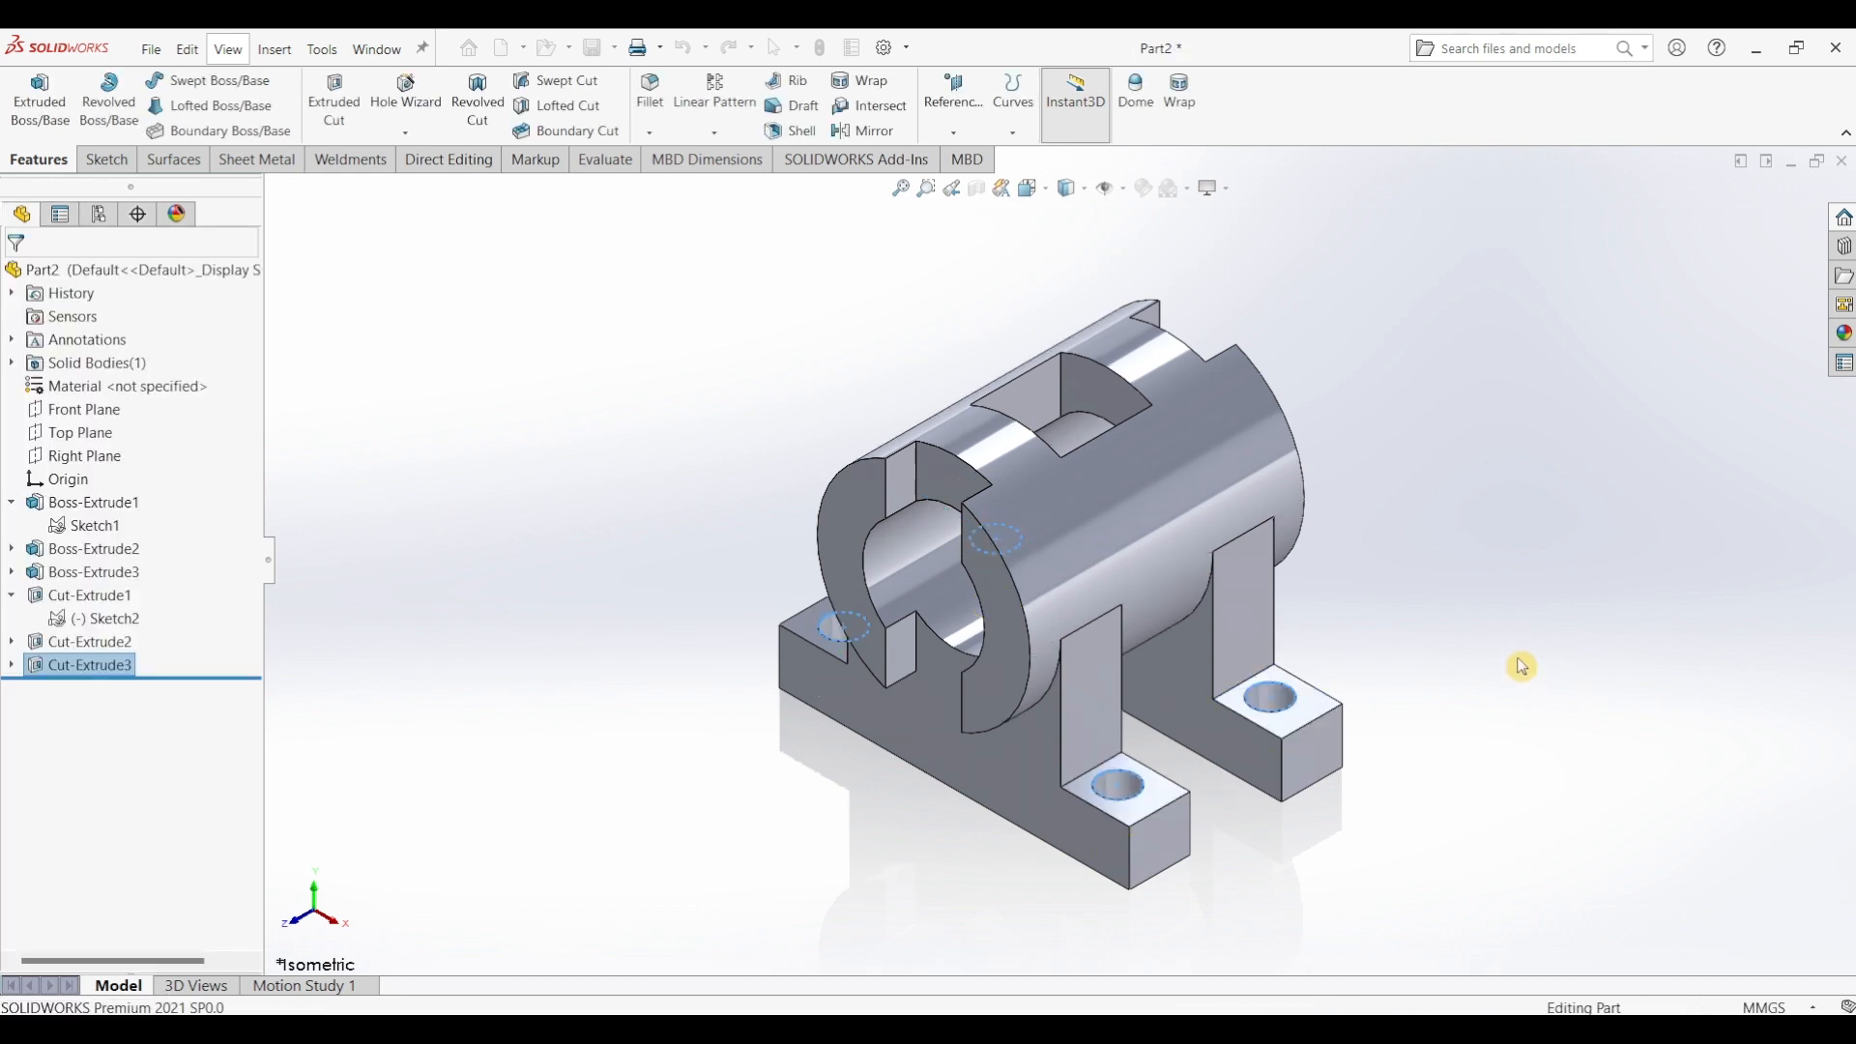
- Apply the polished steel appearance to the whole part and show it in isometric view
{"action": "mouse_move", "coordinate": [613, 464]}
{"action": "middle_mouse_down"}
{"action": "mouse_move", "coordinate": [621, 535]}
{"action": "mouse_move", "coordinate": [621, 440]}
{"action": "middle_mouse_up"}
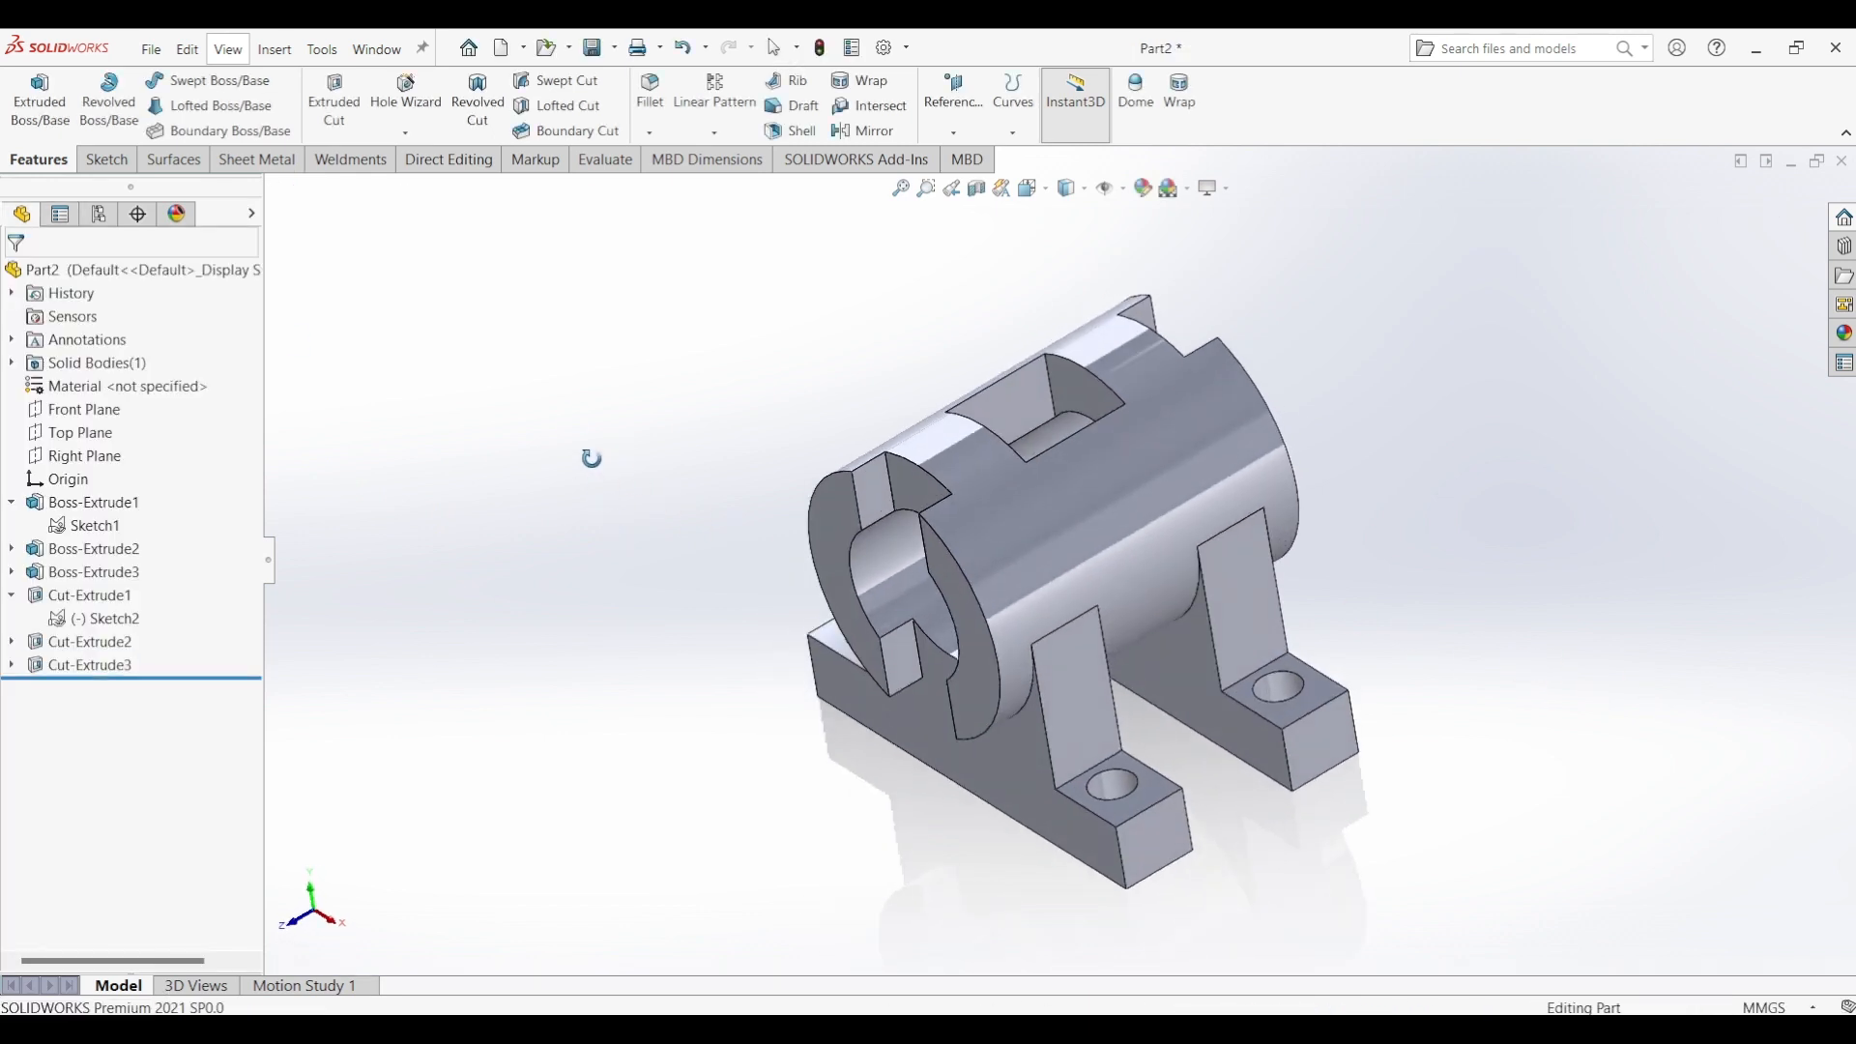
{"action": "left_click", "coordinate": [1844, 336]}
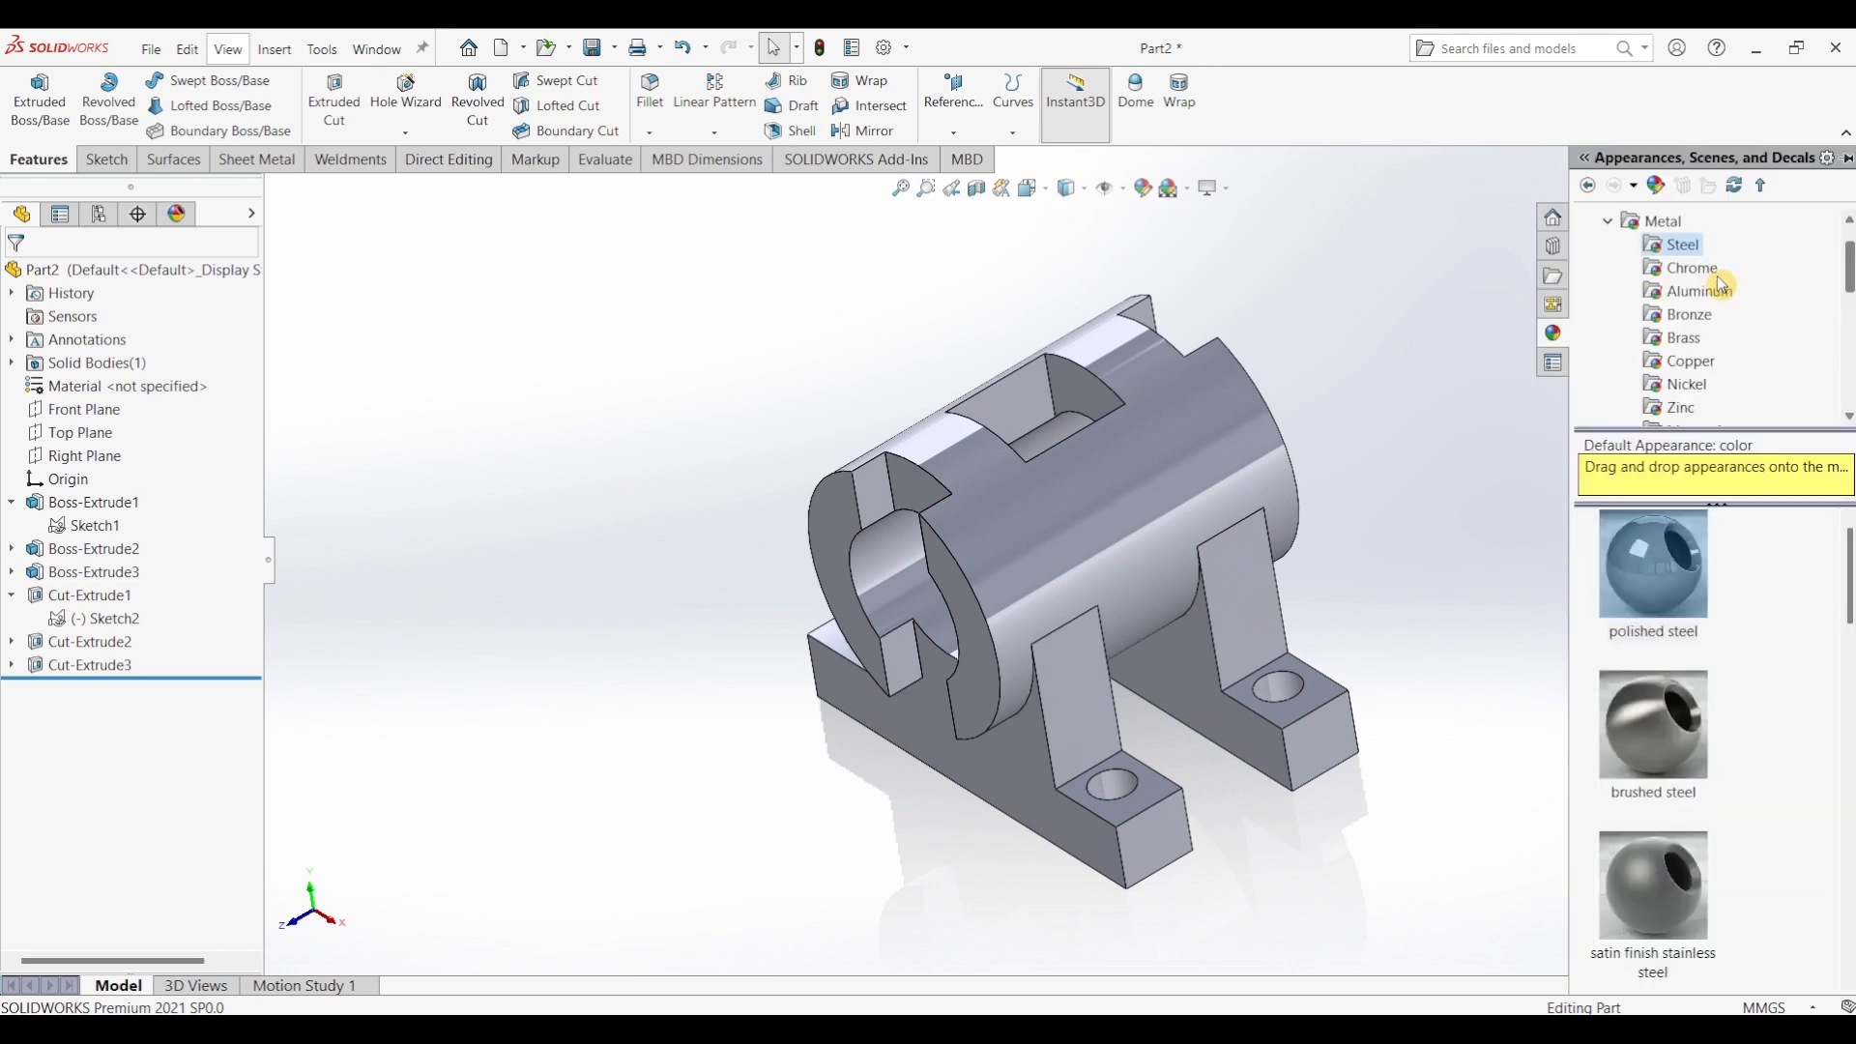
{"action": "double_click", "coordinate": [1660, 560]}
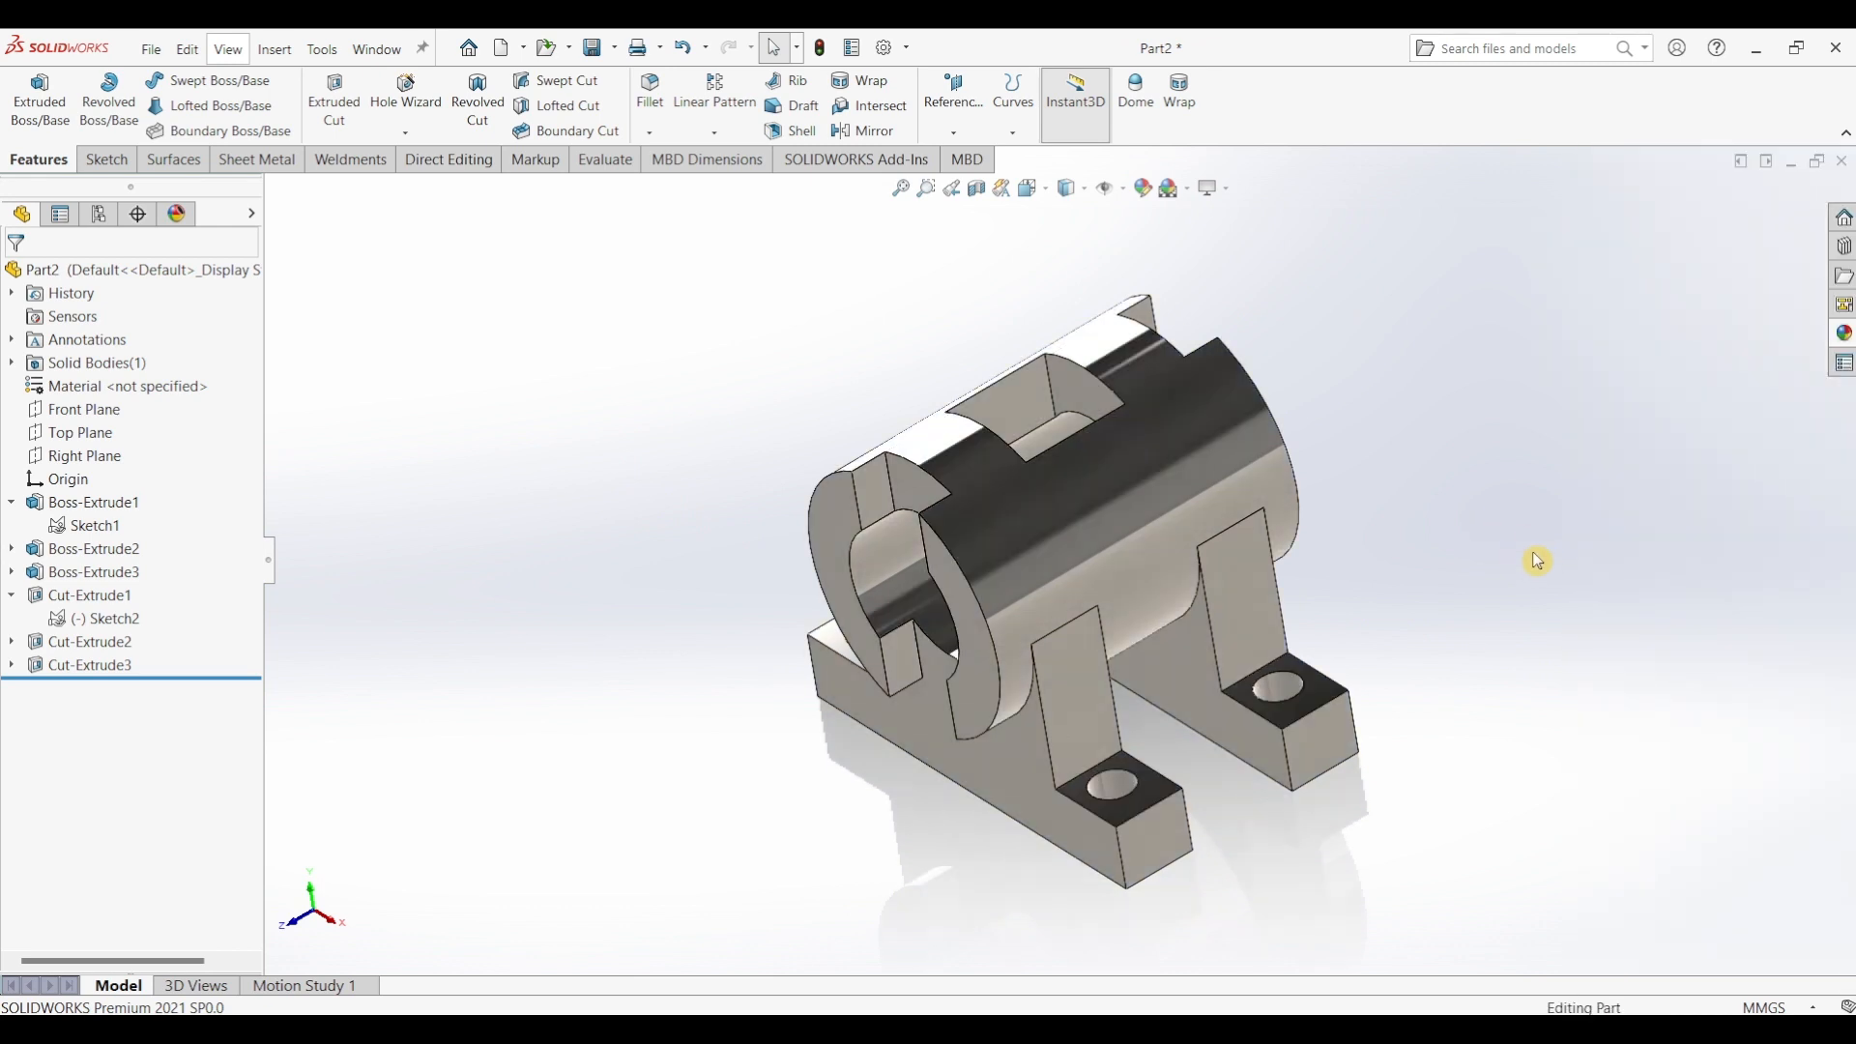
{"action": "key", "text": "ctrl+7"}
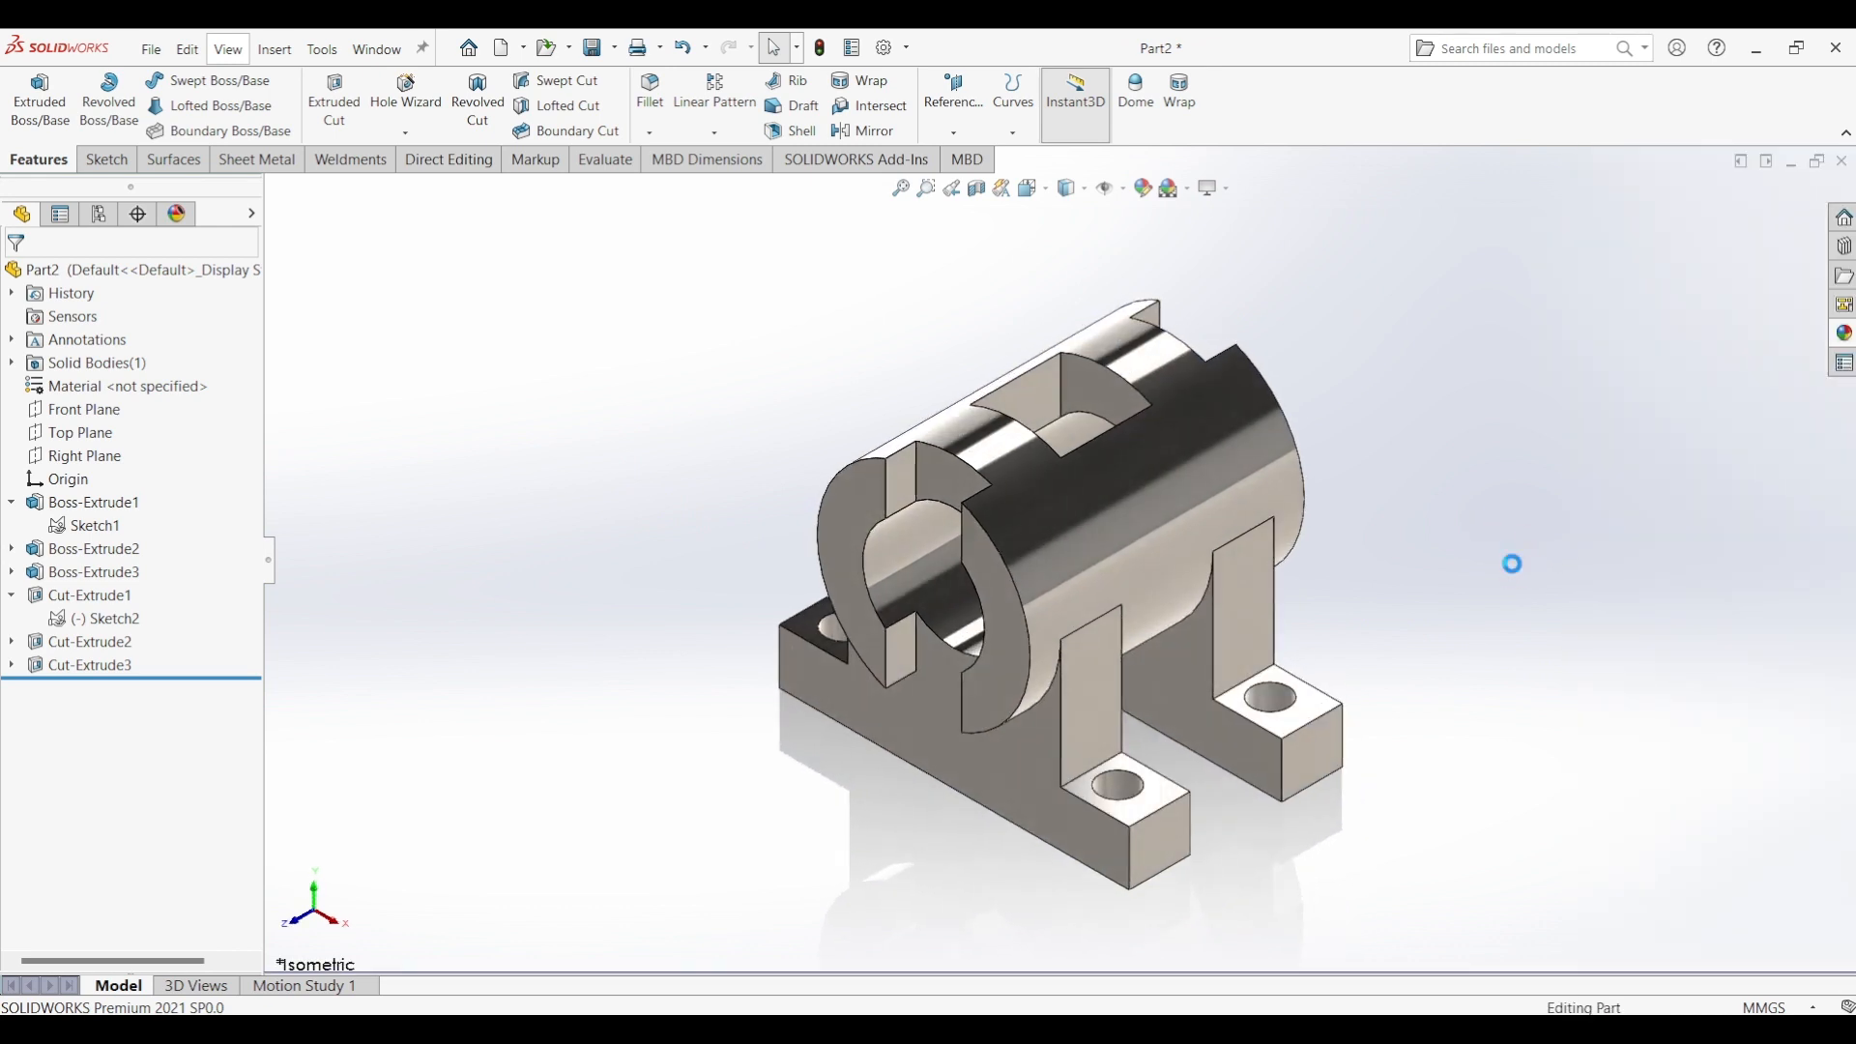